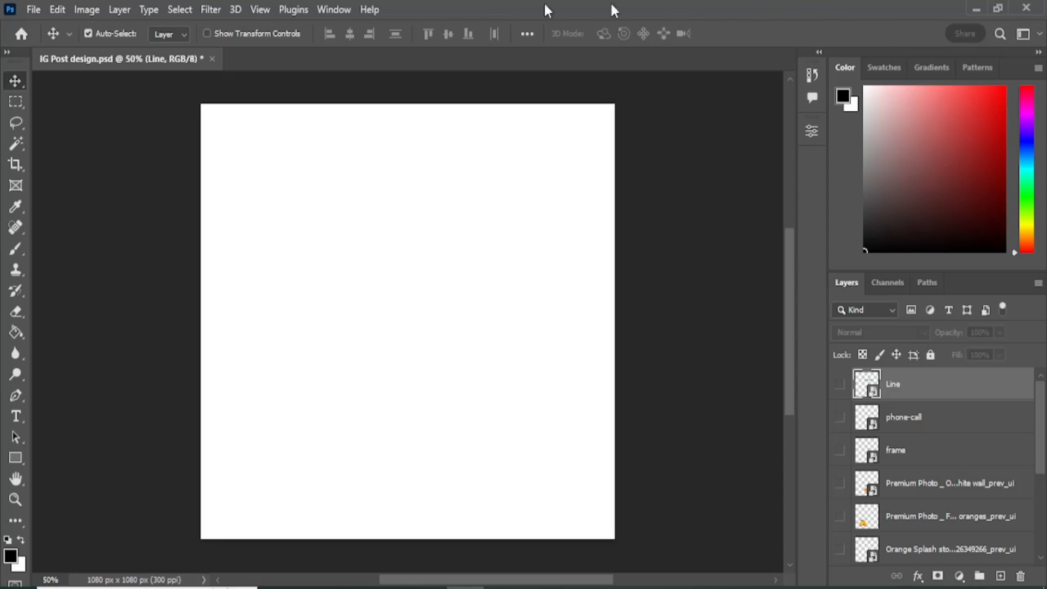
left_click(165, 31)
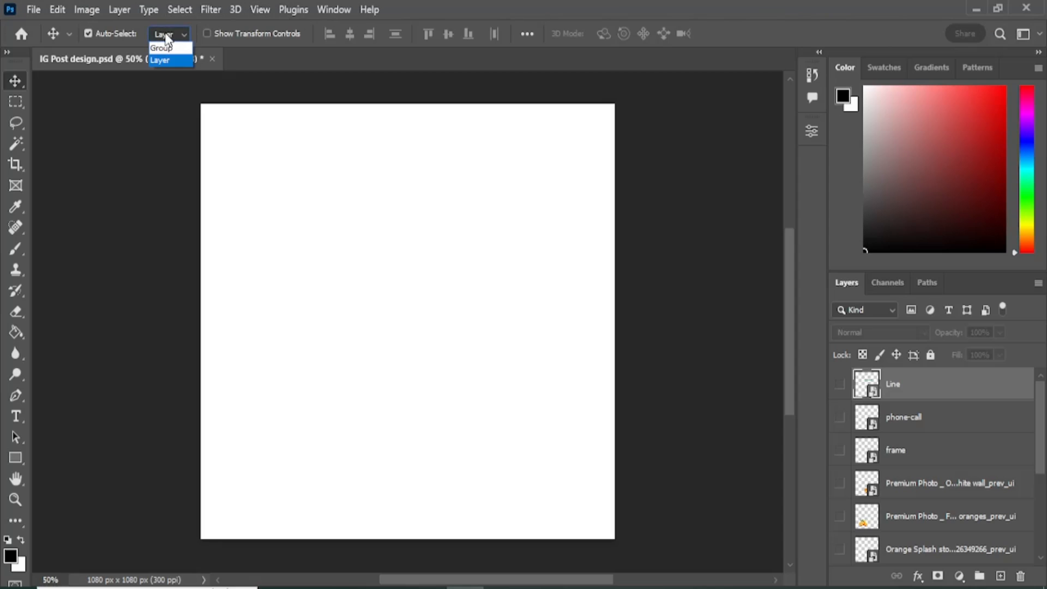
left_click(163, 30)
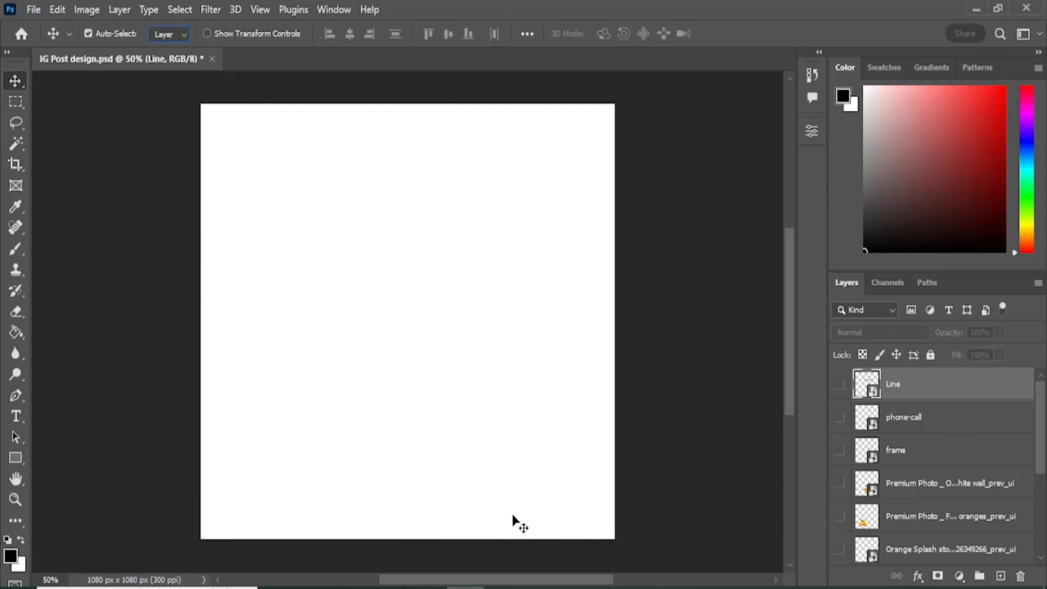
Add a gradient fill layer above the Line layer using the Orange_05 preset from the Oranges group.
left_click(960, 577)
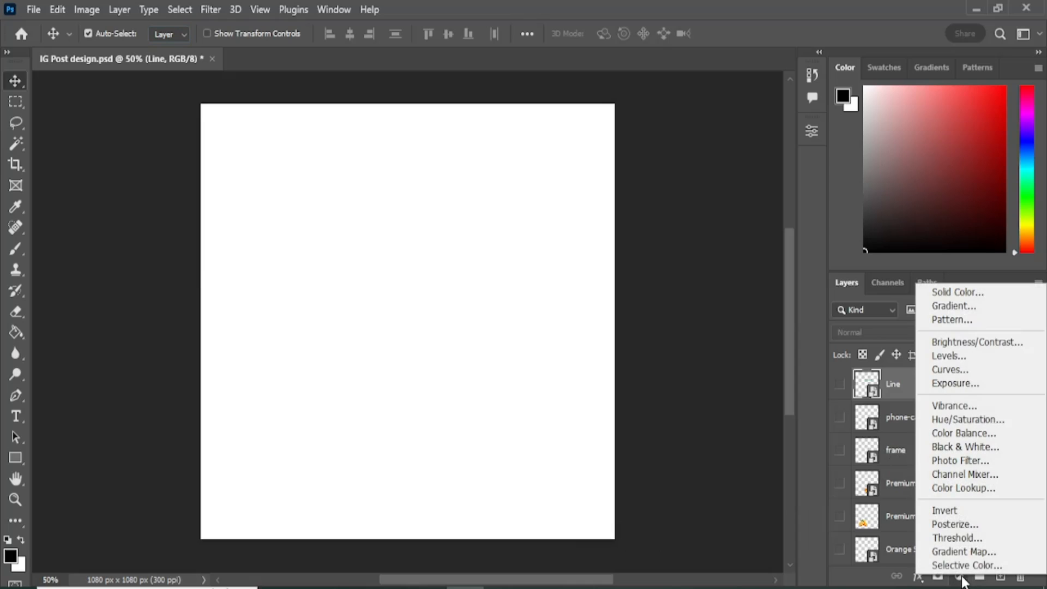
left_click(955, 307)
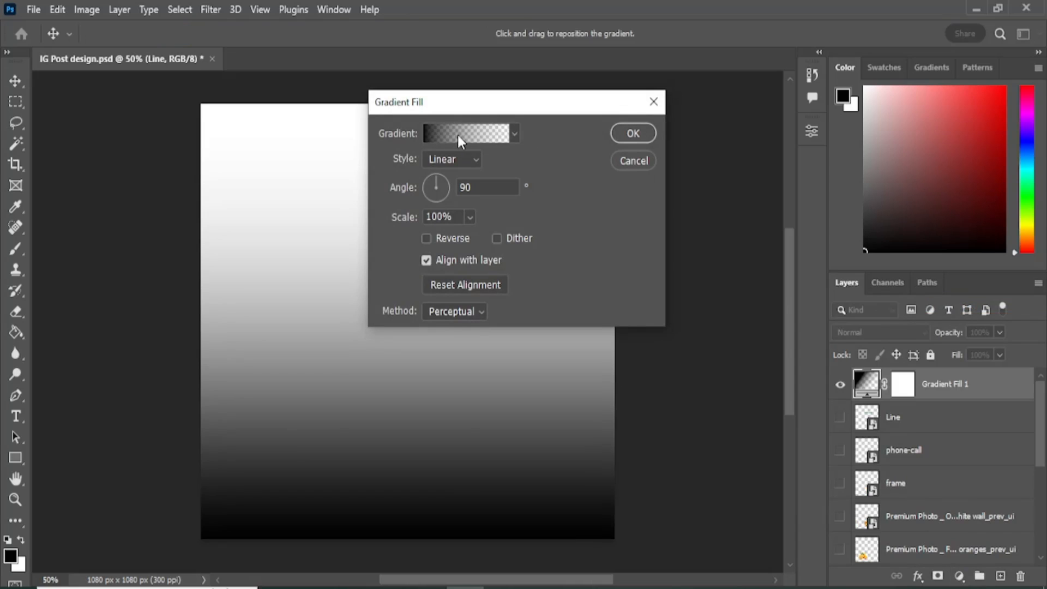
left_click_drag(463, 108, 466, 130)
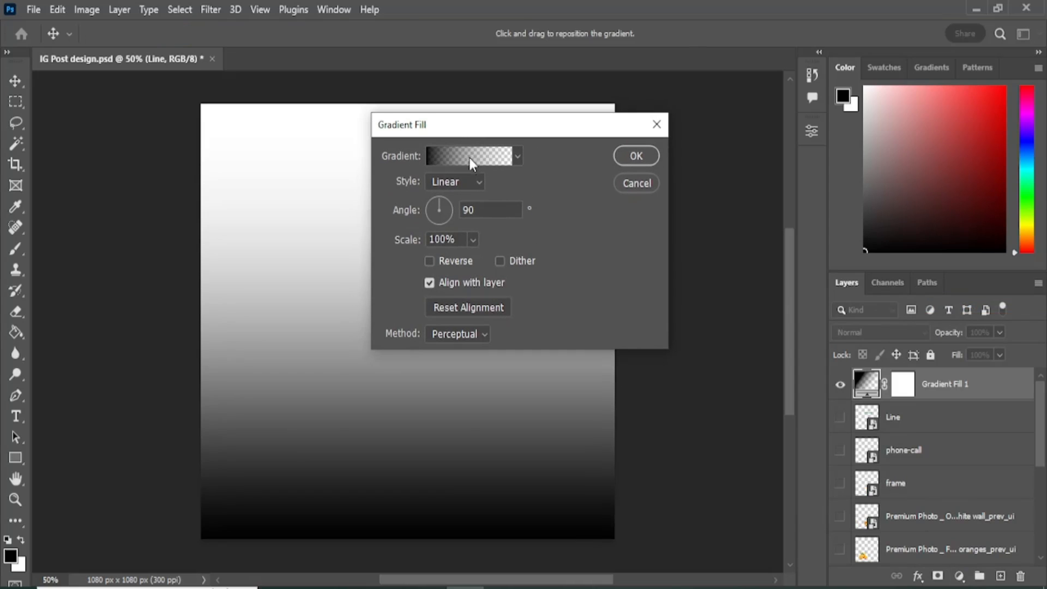
left_click(469, 157)
scroll(384, 127, "down", 2)
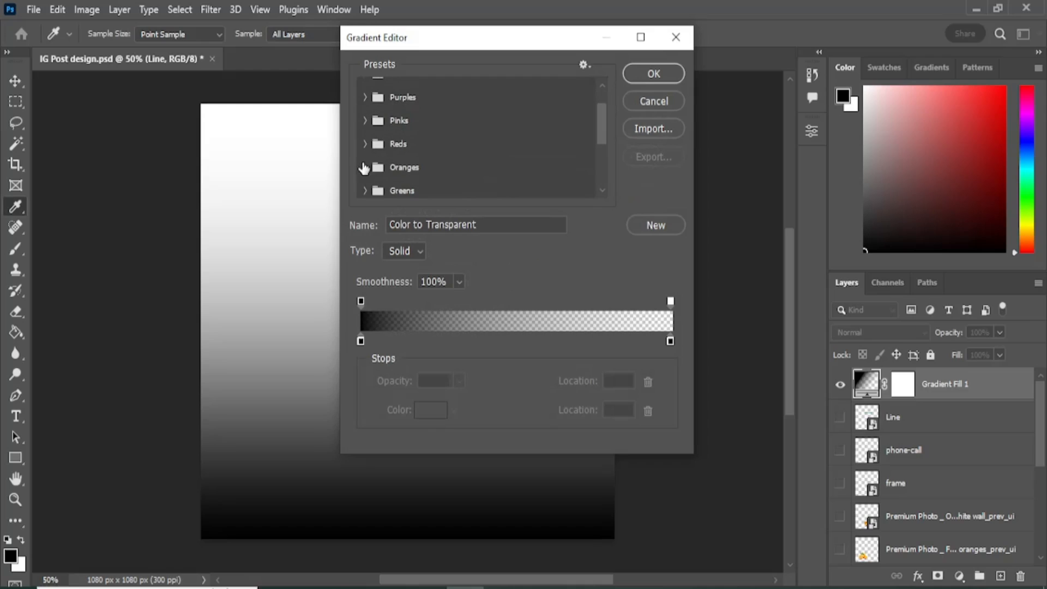
left_click(365, 167)
scroll(424, 169, "down", 3)
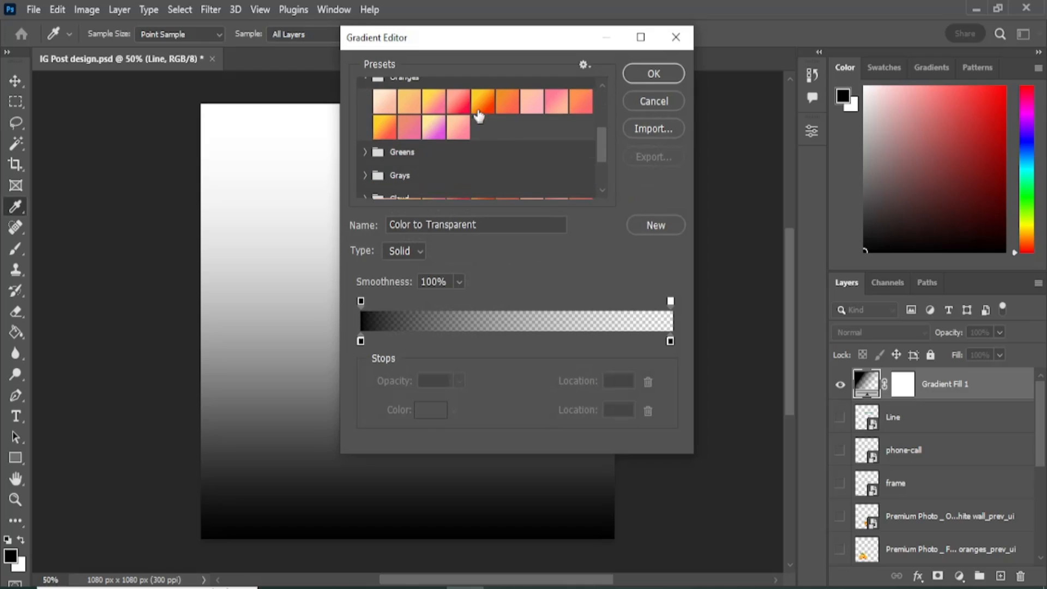
left_click(482, 101)
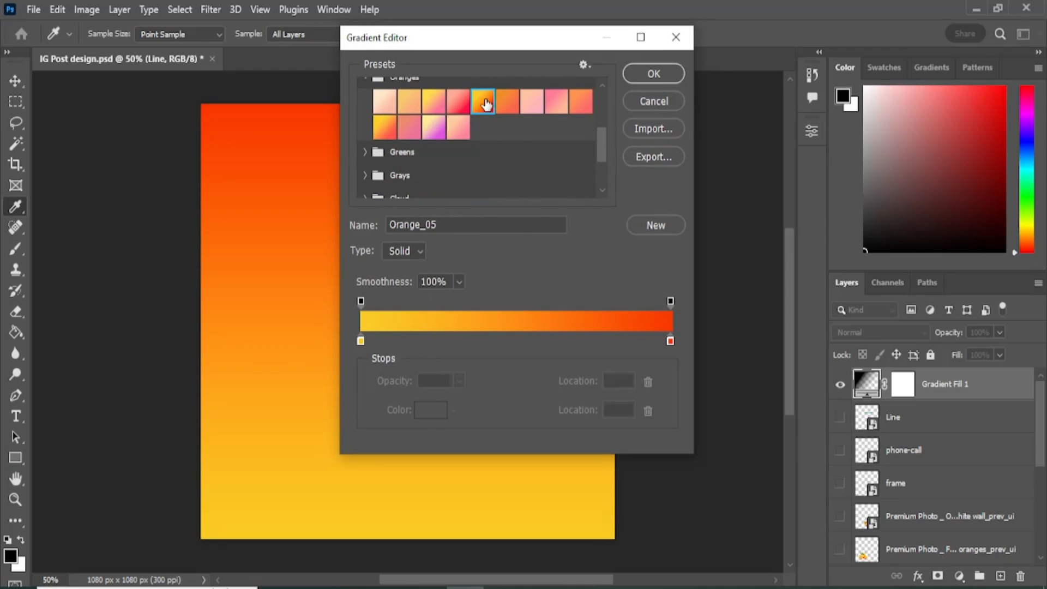
left_click(650, 71)
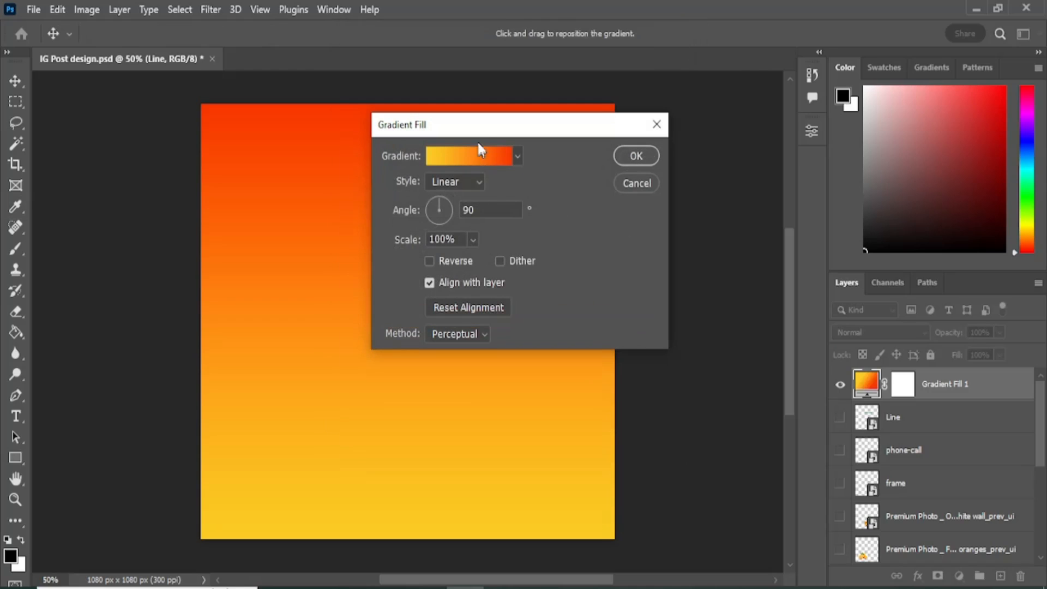
Set the gradient fill's style to Radial.
left_click(474, 182)
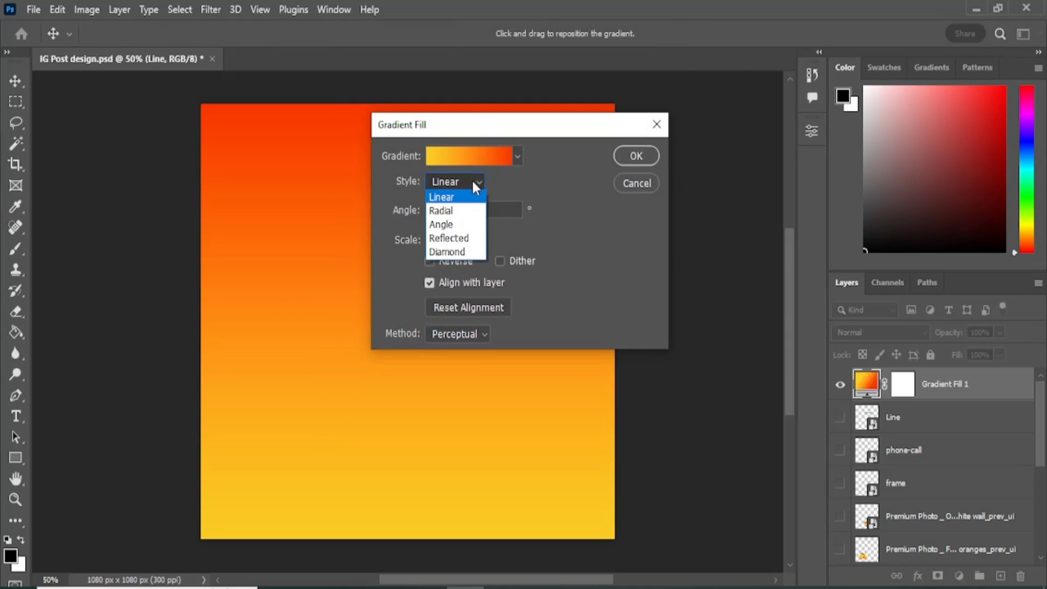
left_click(440, 211)
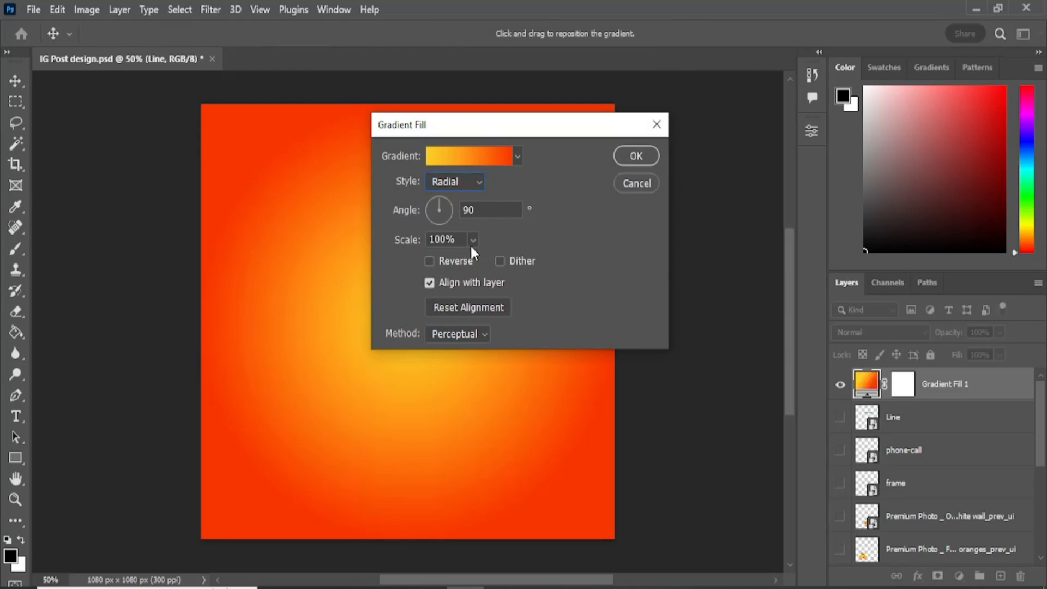
left_click_drag(484, 132, 673, 142)
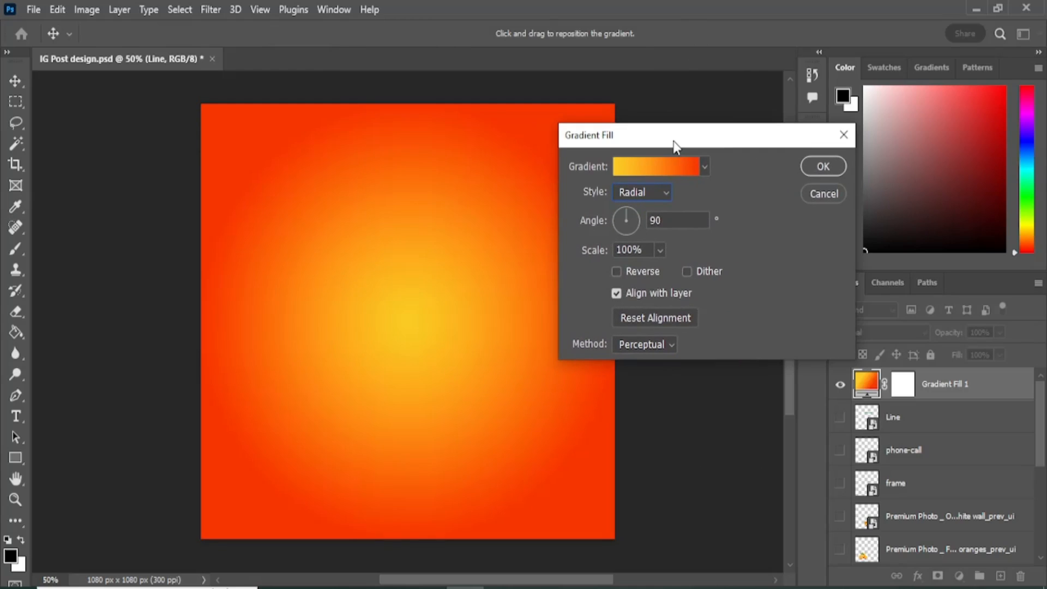
Enlarge the radial gradient's scale to 141%.
left_click(660, 251)
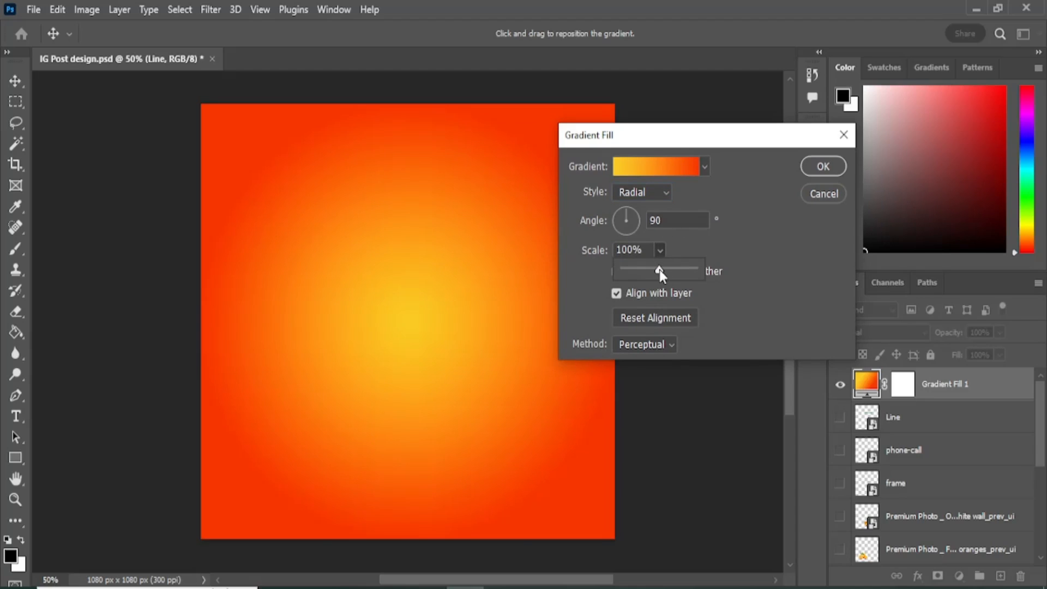
left_click_drag(664, 277, 666, 277)
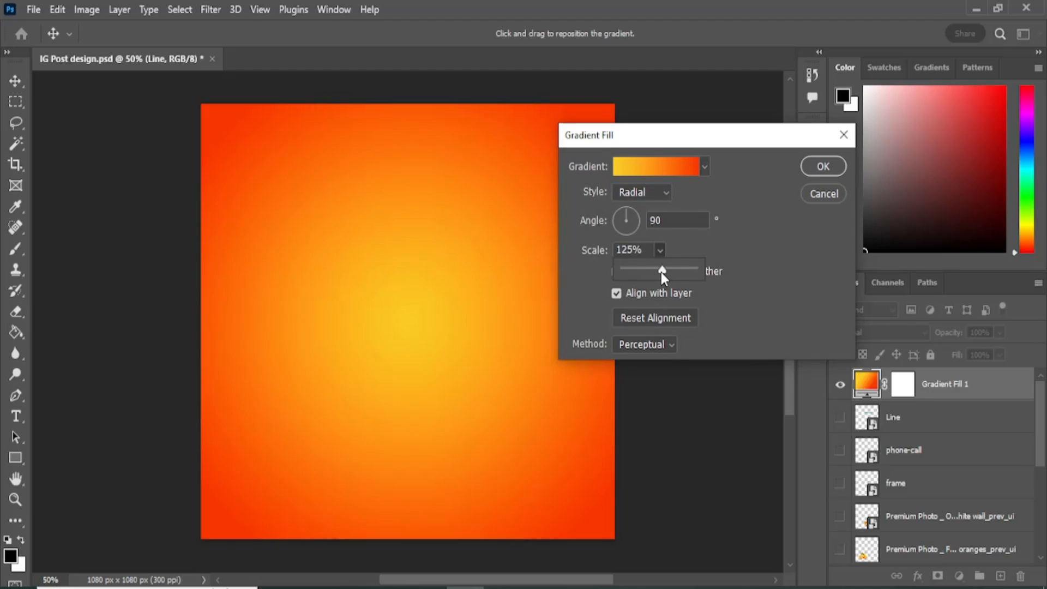
left_click_drag(661, 273, 663, 272)
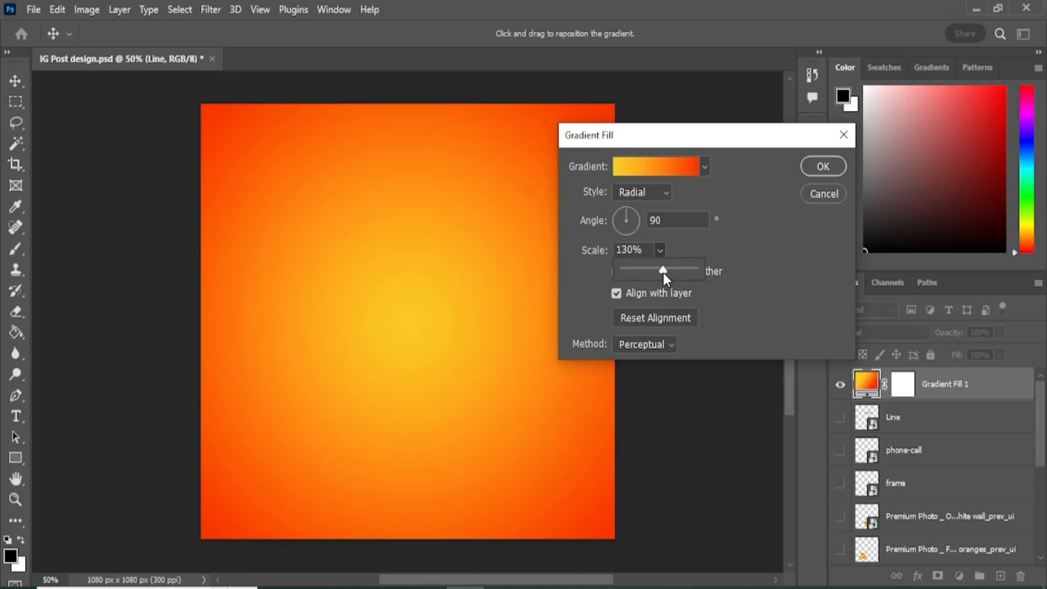
left_click_drag(663, 273, 666, 273)
left_click_drag(681, 143, 662, 189)
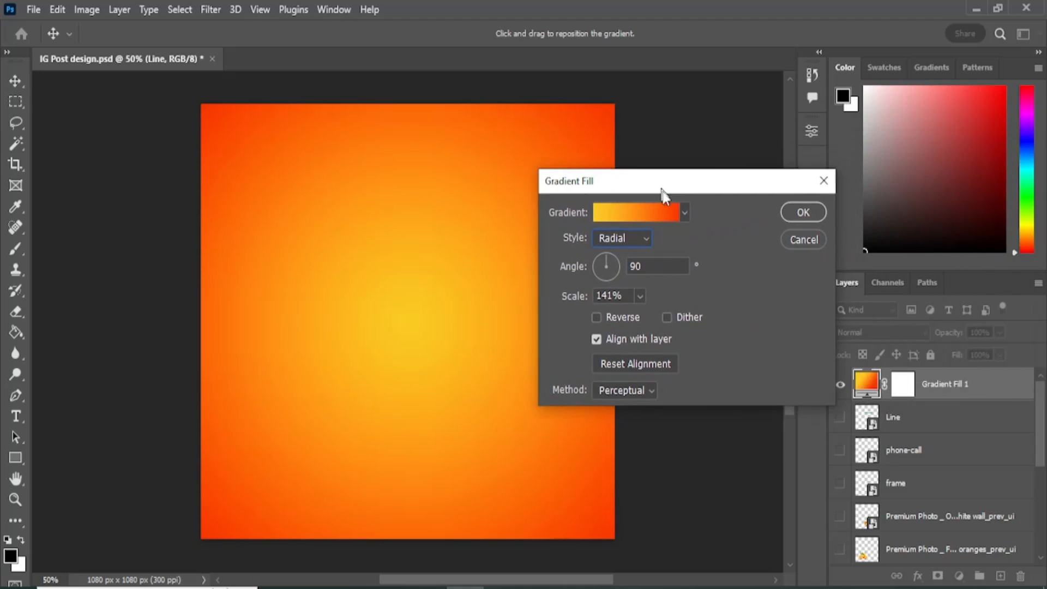
Set the radial gradient's scale to 135% and apply the gradient fill.
left_click(624, 299)
key("ctrl+a")
left_click(625, 296)
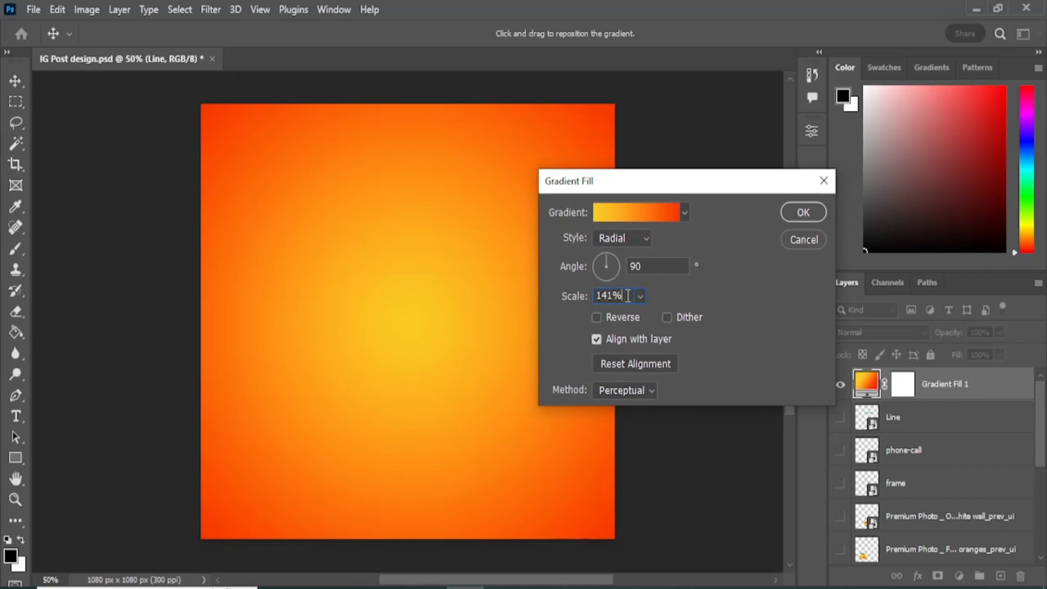
key("BackSpace")
key("BackSpace")
type("0")
key("BackSpace")
key("BackSpace")
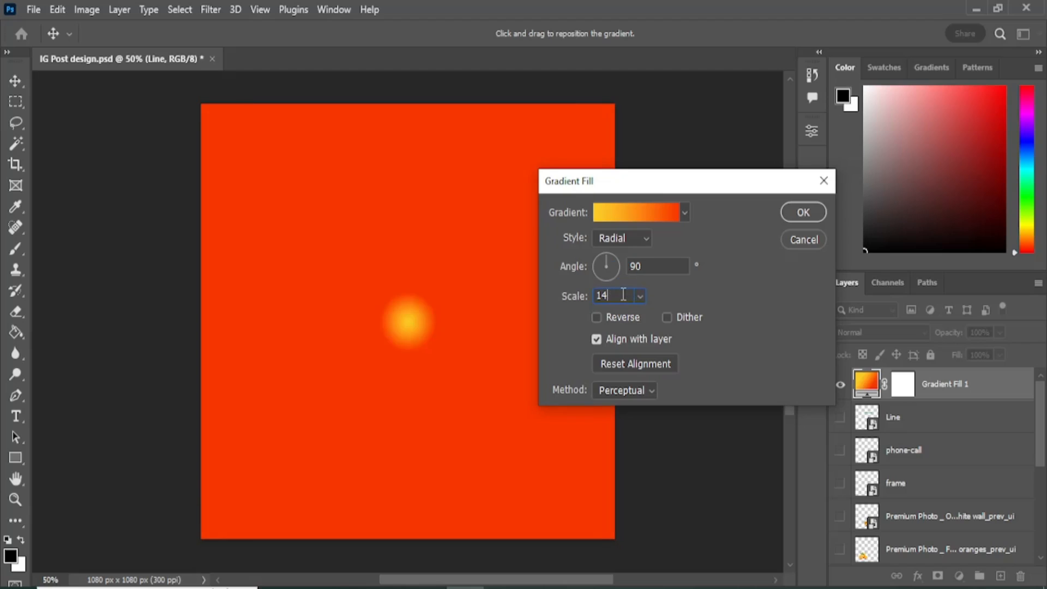
type("35")
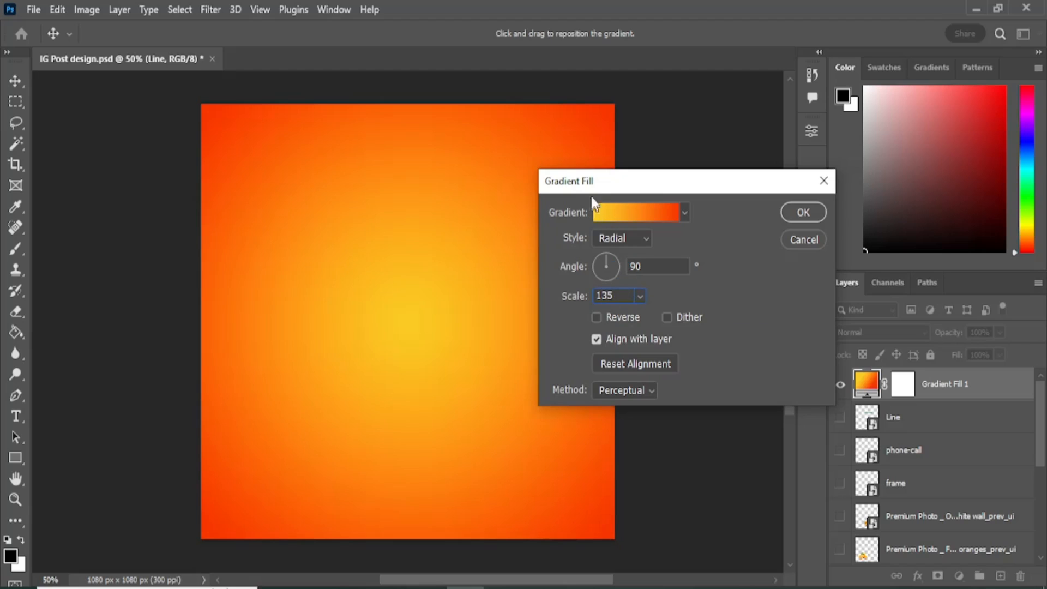
left_click_drag(595, 180, 511, 176)
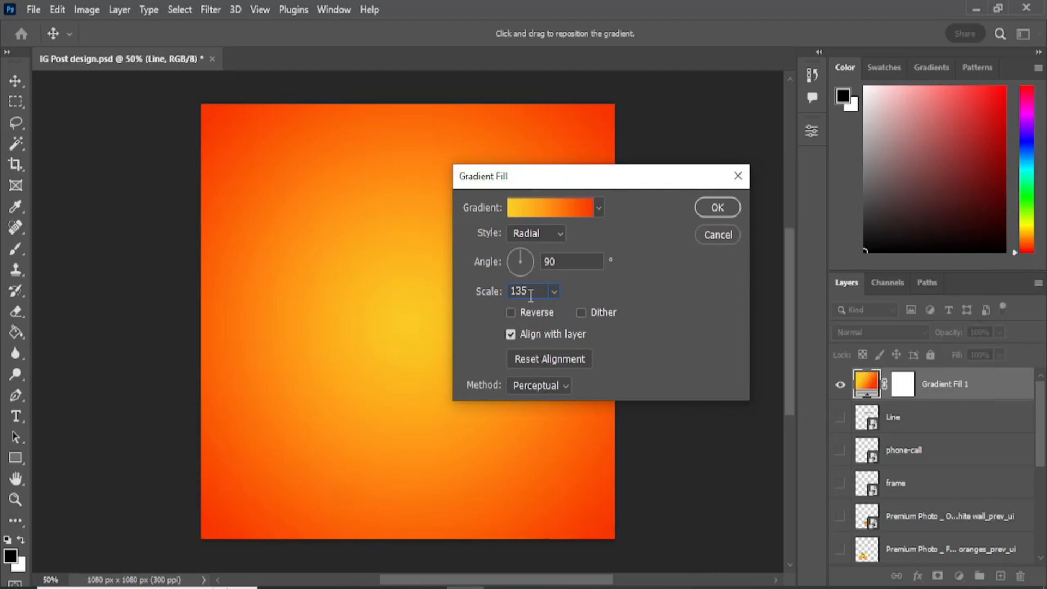
left_click(717, 207)
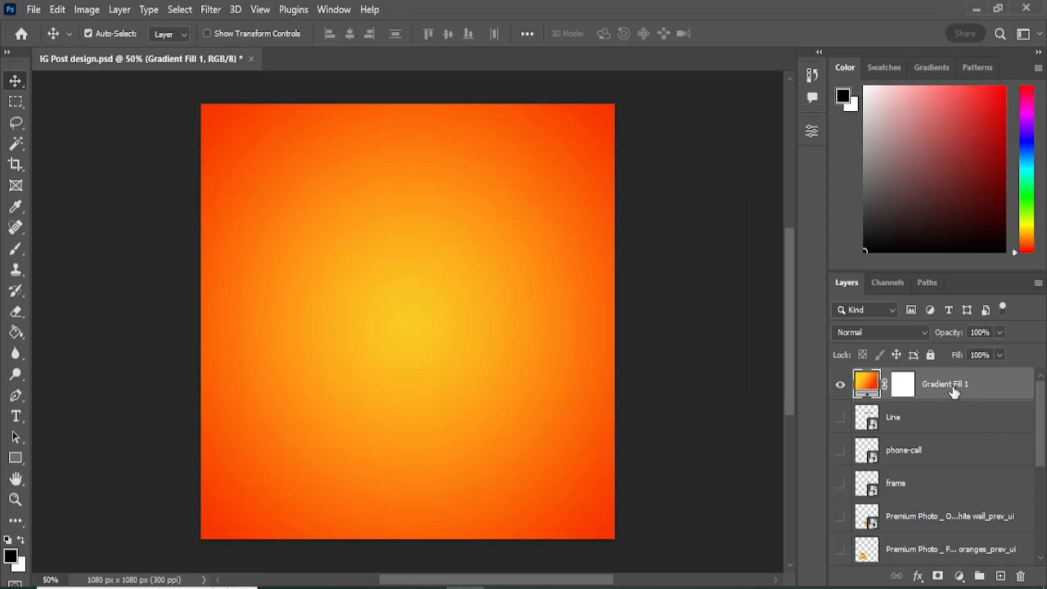
Start a text layer in the upper-left area of the canvas and set its font to Montserrat.
scroll(519, 289, "up", 1)
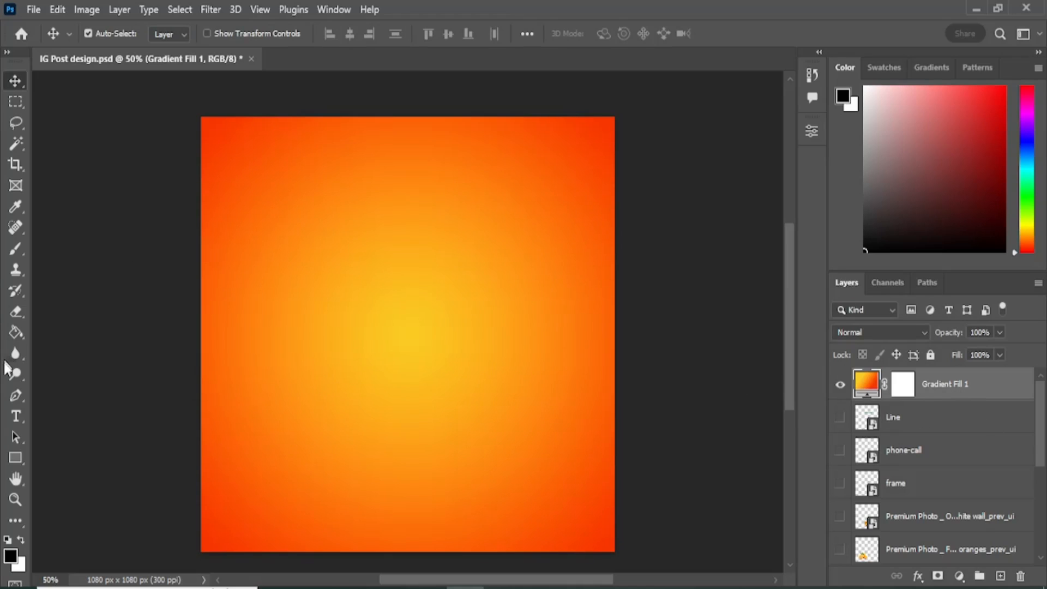
left_click(15, 417)
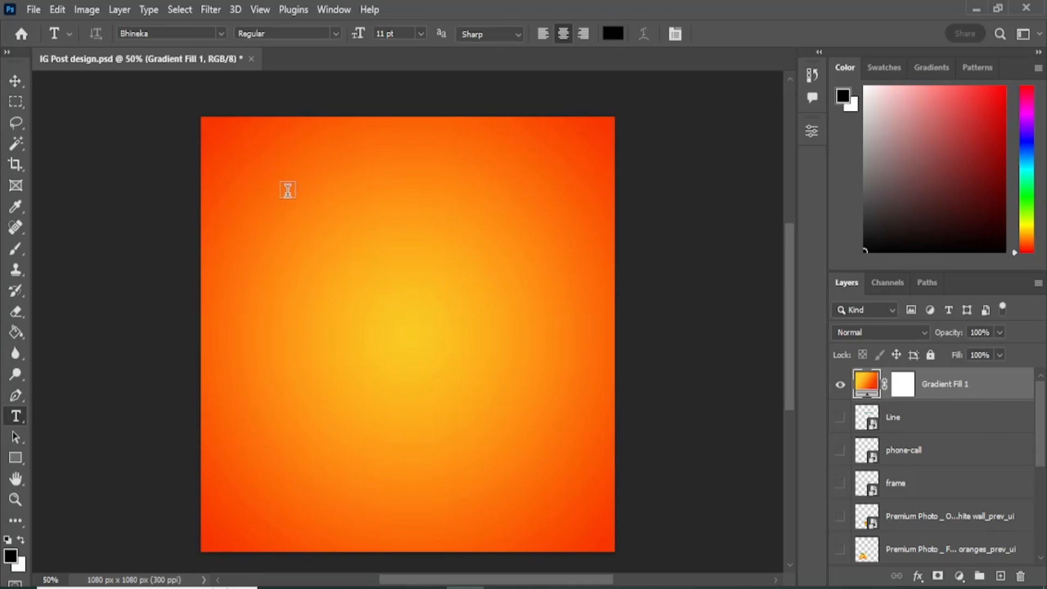
left_click(301, 214)
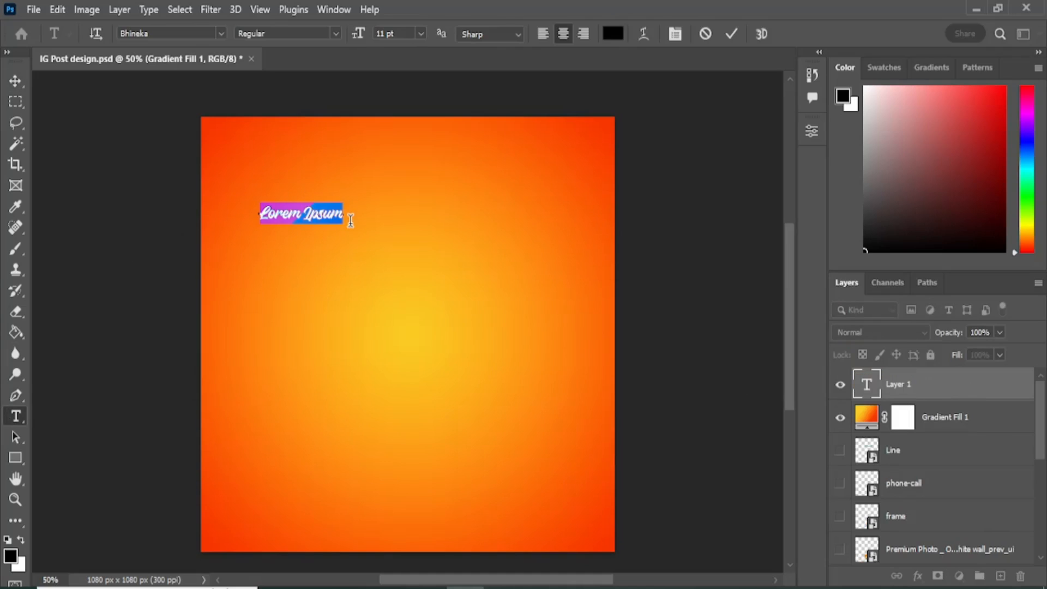
left_click(221, 34)
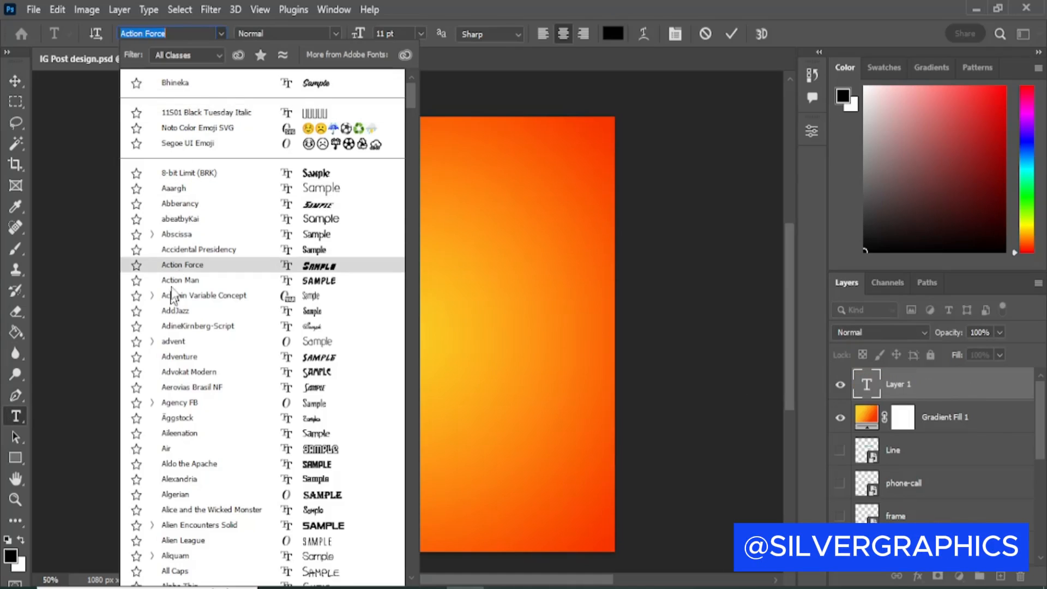
left_click_drag(408, 100, 404, 262)
scroll(387, 341, "down", 20)
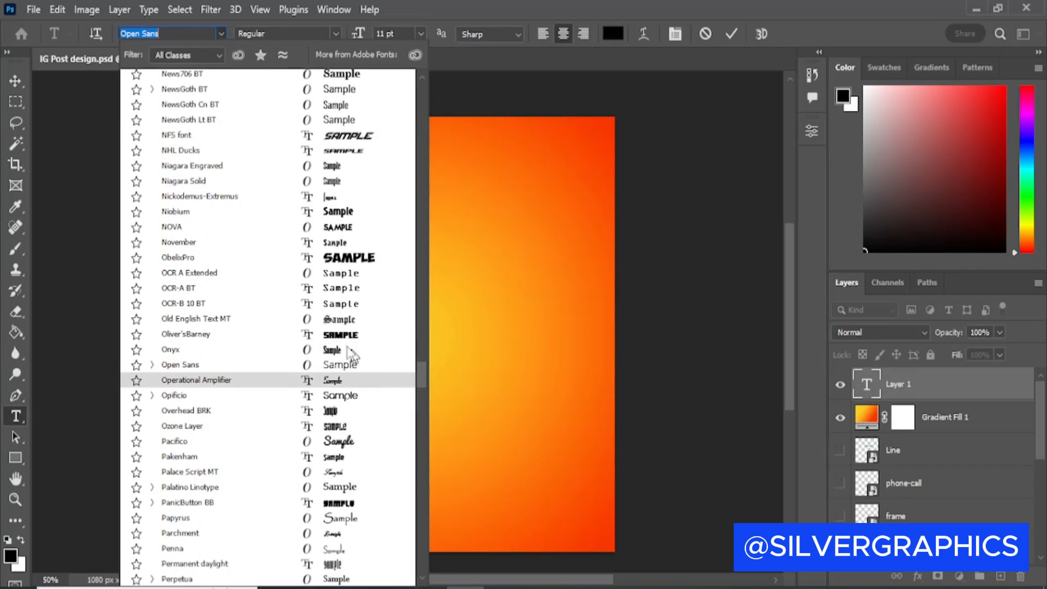
scroll(197, 229, "up", 2)
scroll(196, 229, "up", 4)
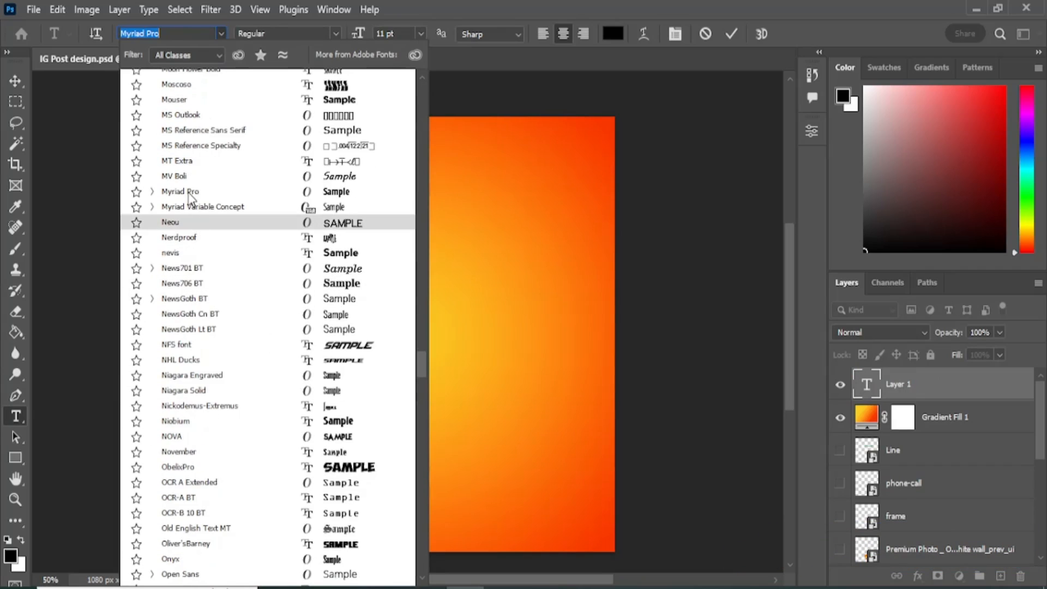
scroll(189, 196, "up", 4)
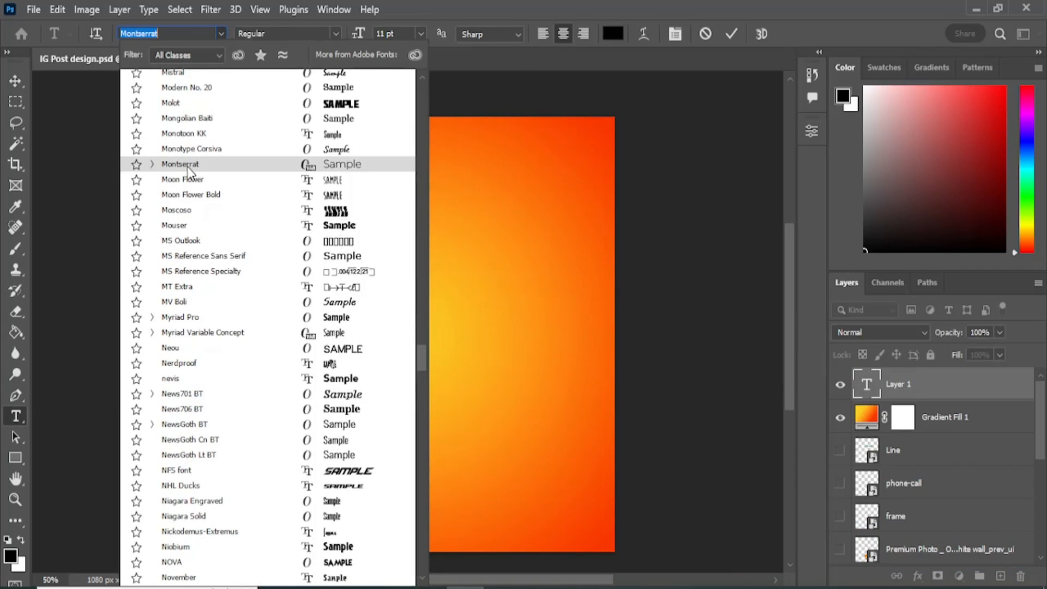
left_click(188, 165)
left_click(770, 121)
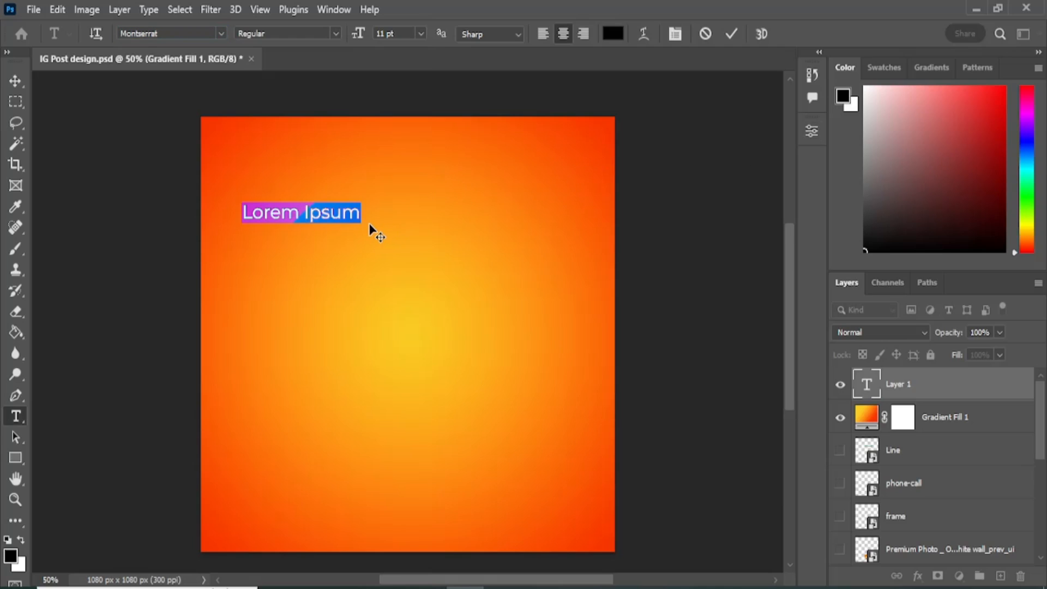
Replace the placeholder text with "LOGO HERE" on two lines and move it toward the upper middle of the canvas.
key("BackSpace")
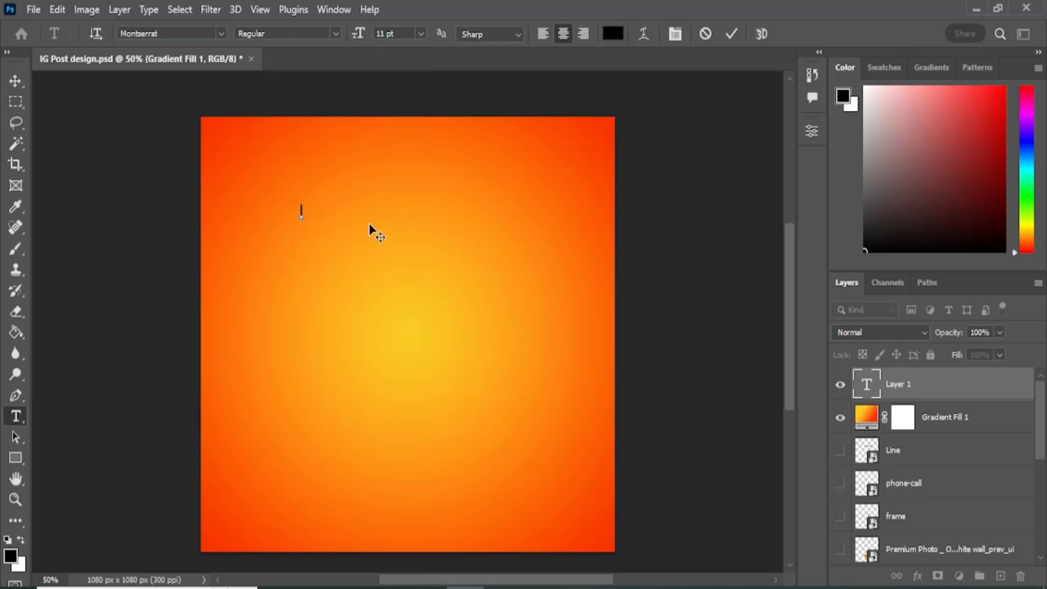
type("LOGO")
key("Return")
type("HERE")
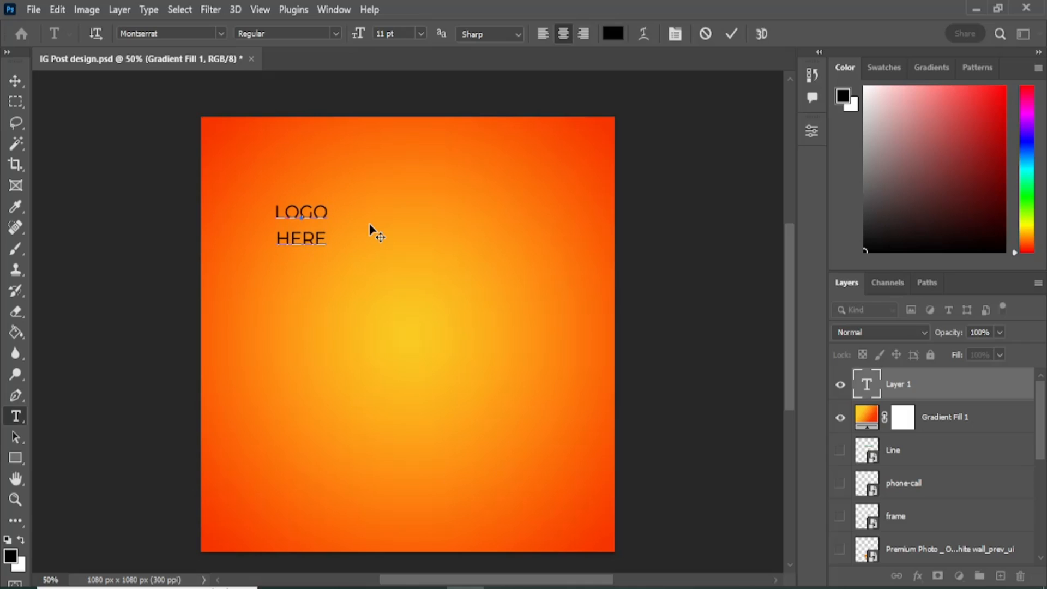
left_click(13, 83)
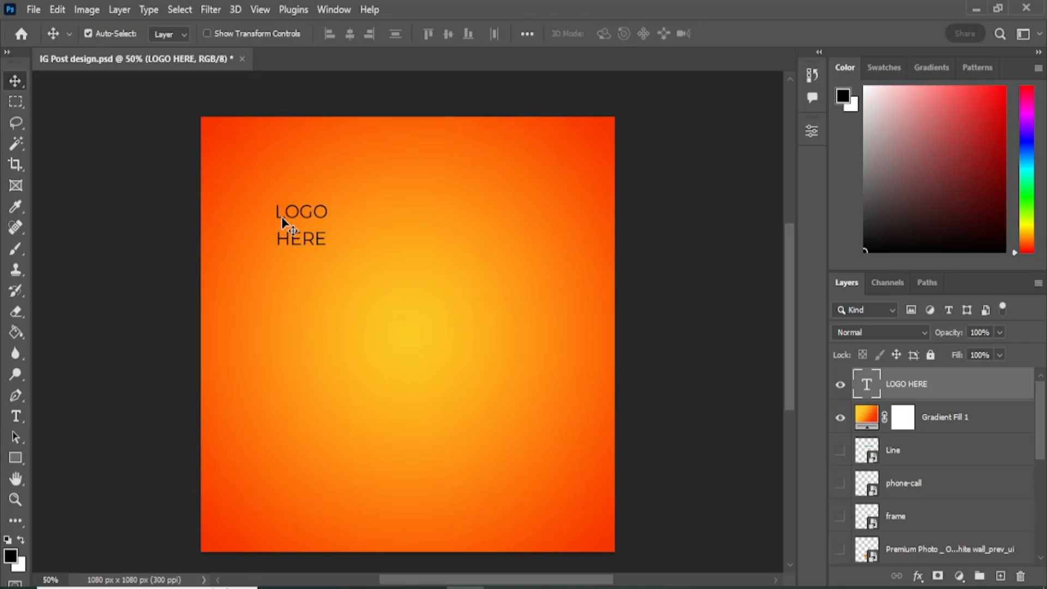
left_click_drag(281, 218, 359, 244)
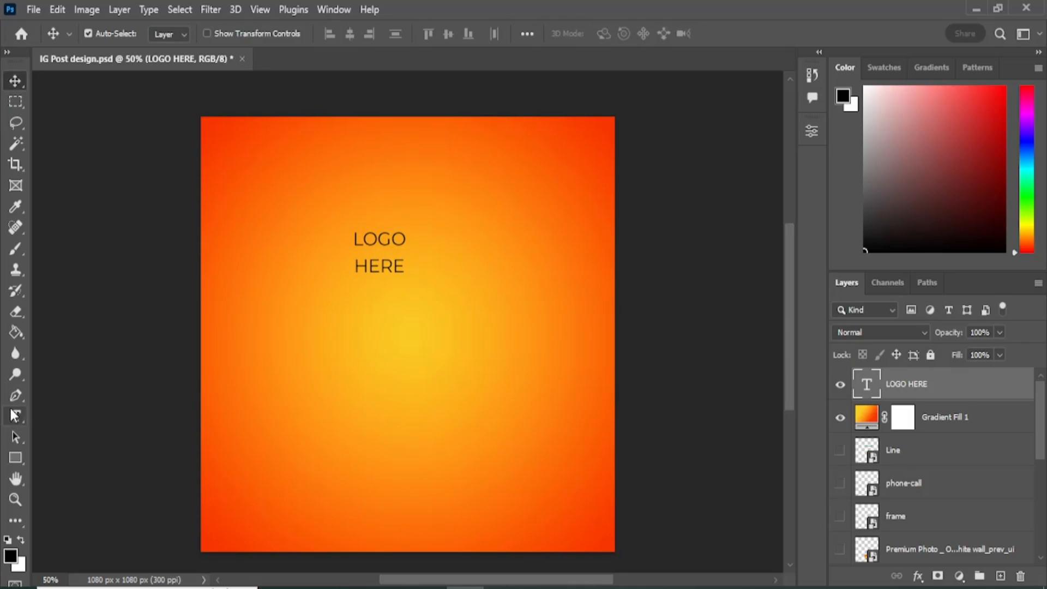
Tighten the LOGO HERE text's leading to 11 pt and move the text into the upper-left corner of the canvas.
left_click(812, 131)
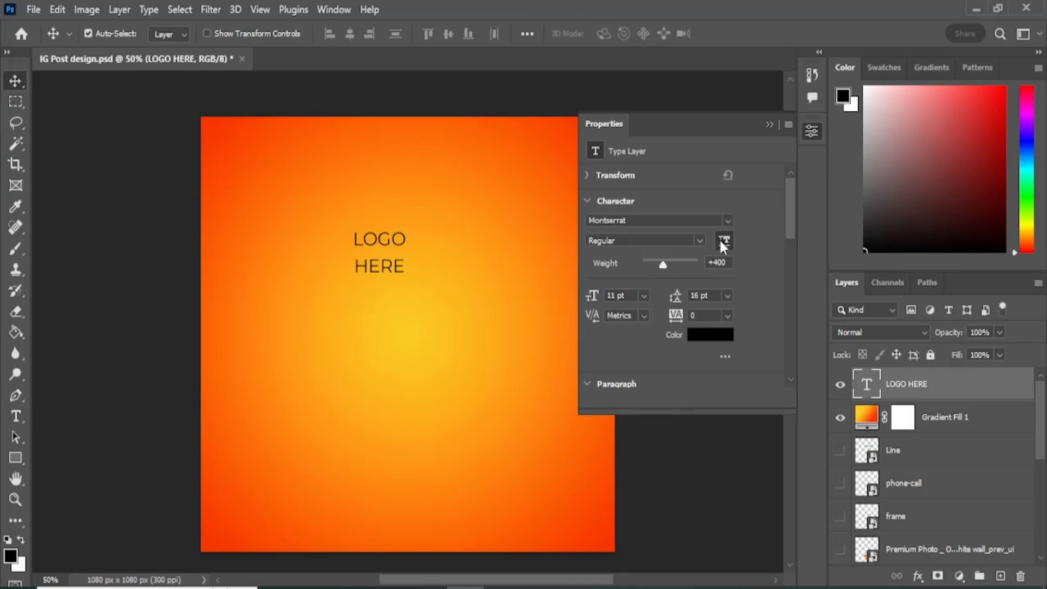
left_click(729, 296)
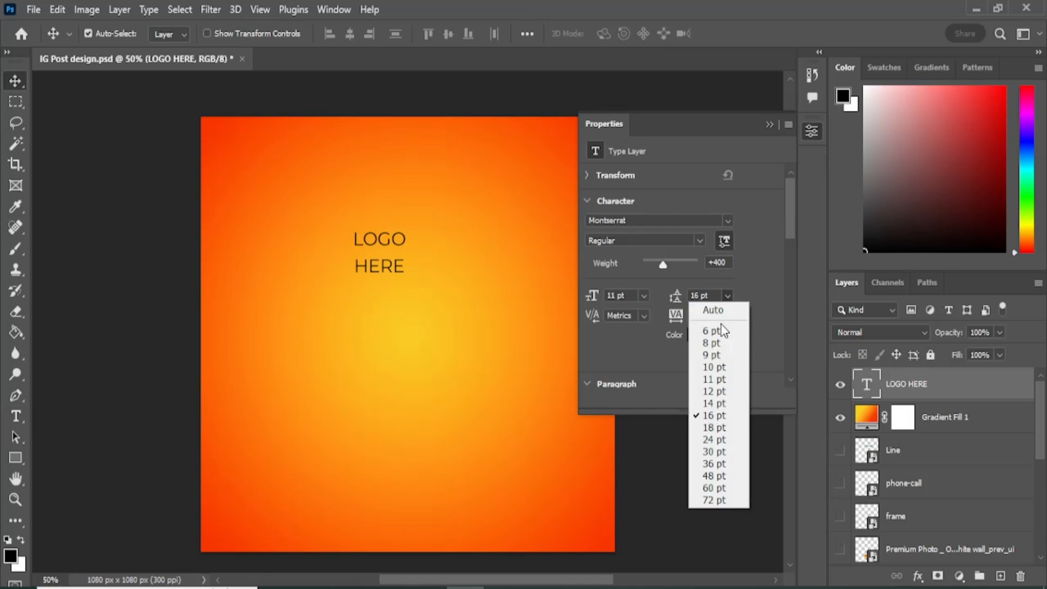
left_click(718, 391)
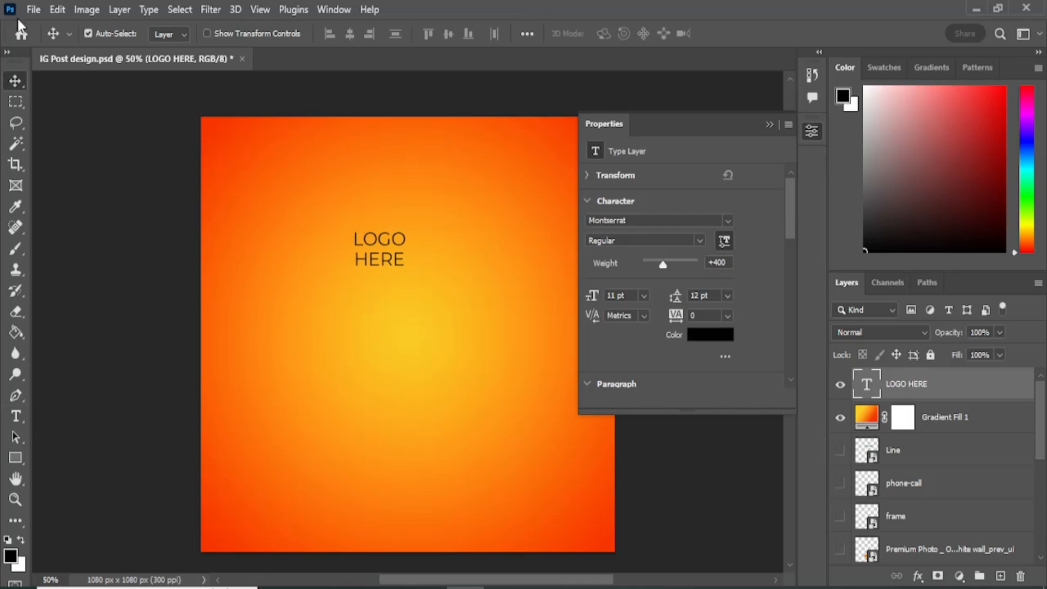
left_click(727, 295)
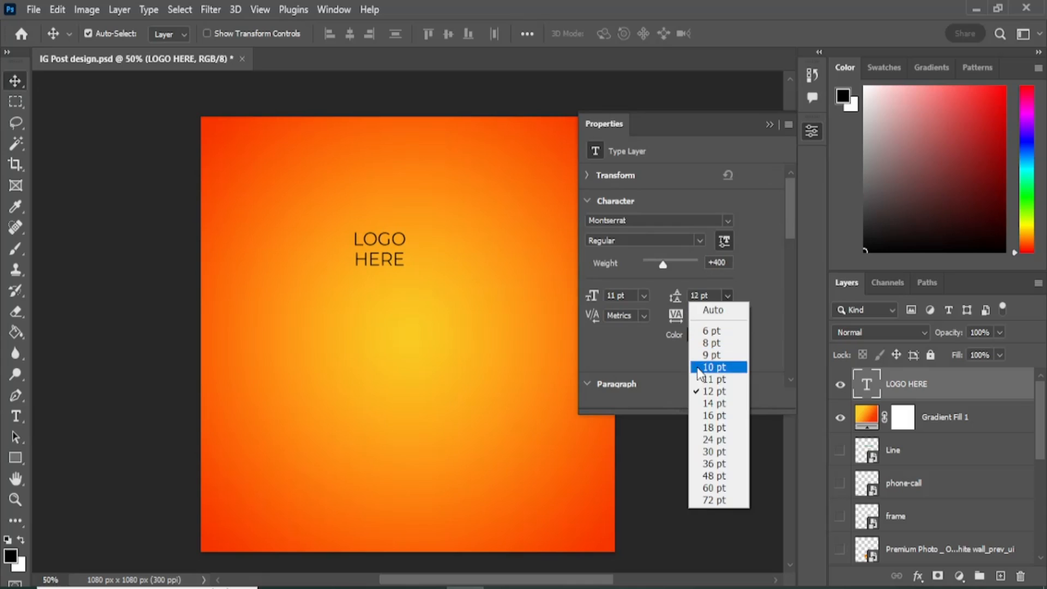
left_click(704, 368)
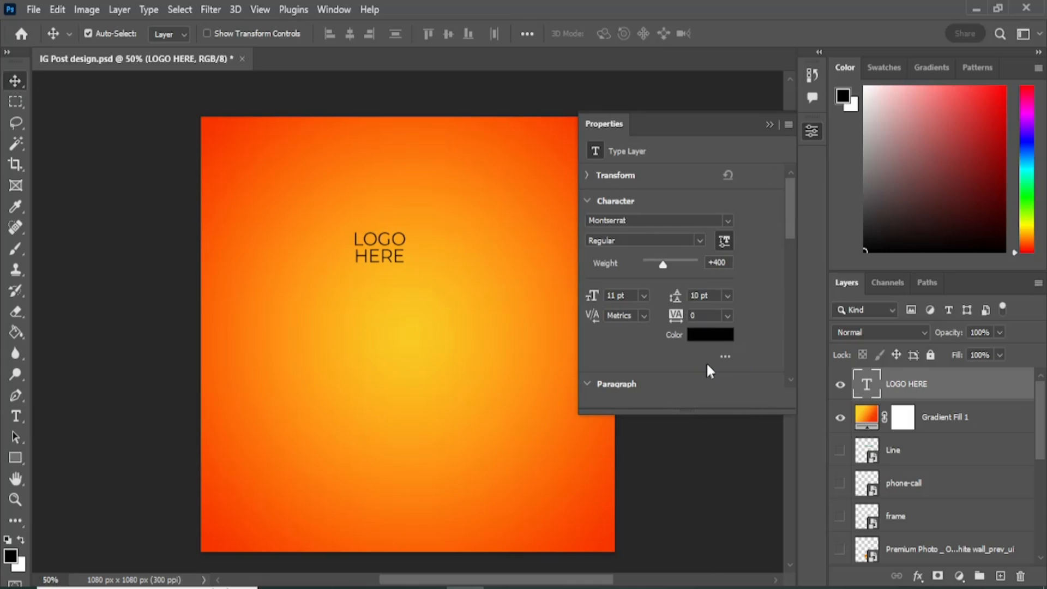
left_click(728, 295)
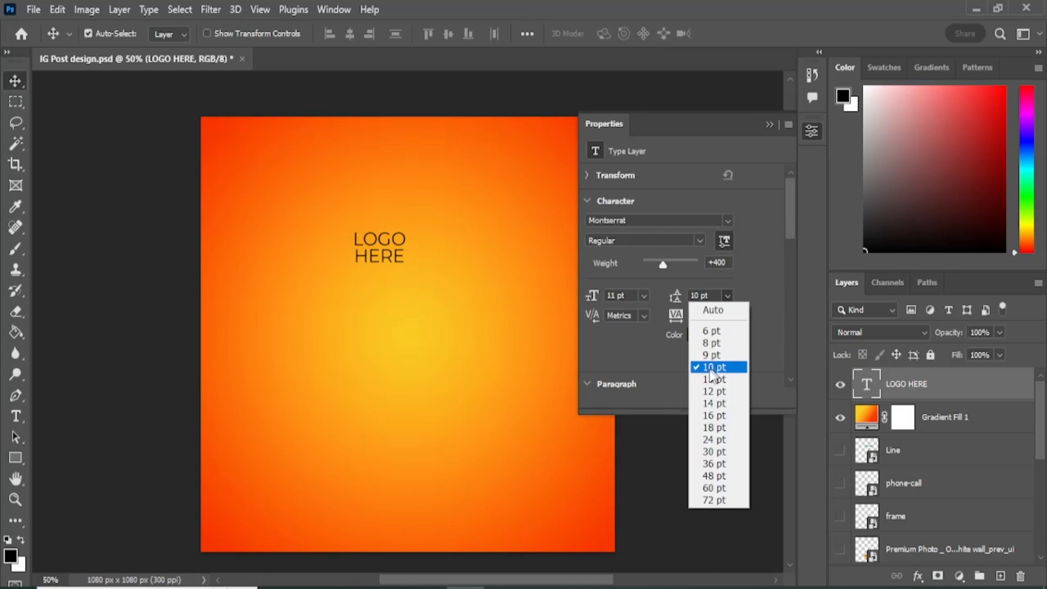
left_click(704, 381)
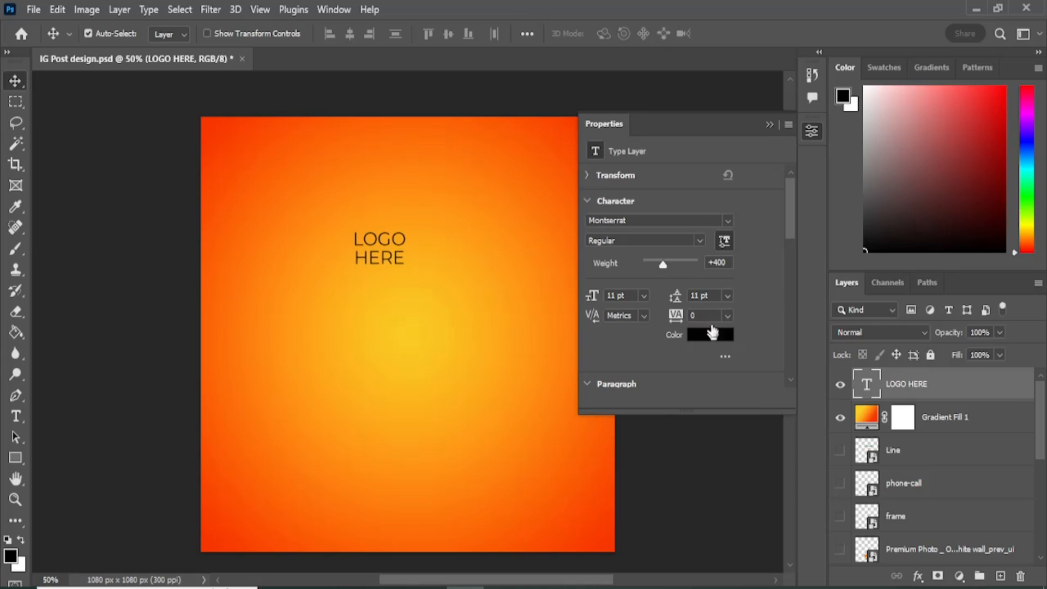
left_click(769, 124)
left_click_drag(407, 244, 263, 146)
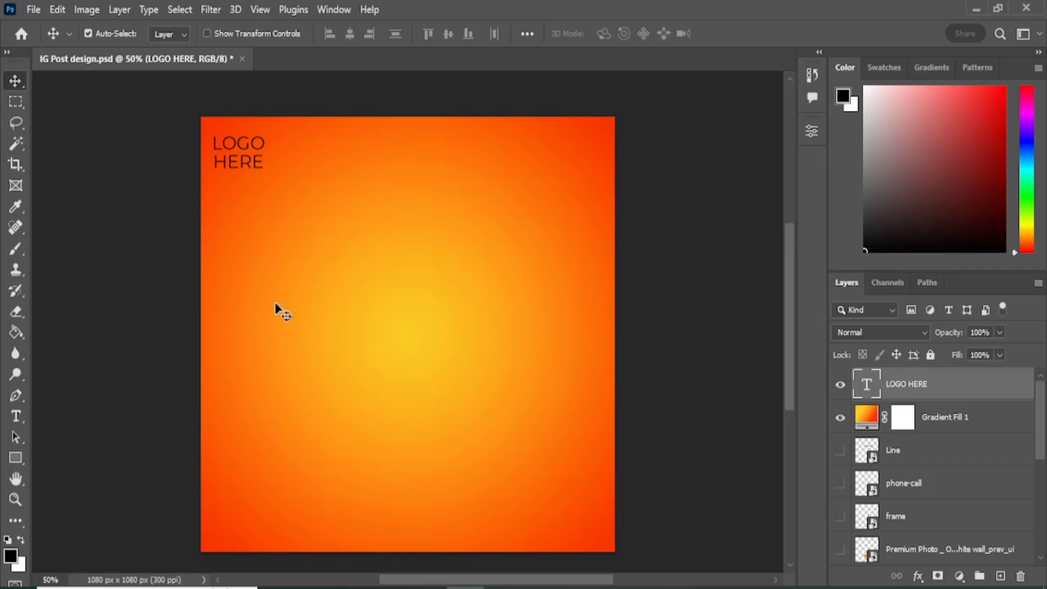
Add a new text layer reading "Special" left of center in the upper half of the canvas.
left_click(18, 418)
left_click(322, 261)
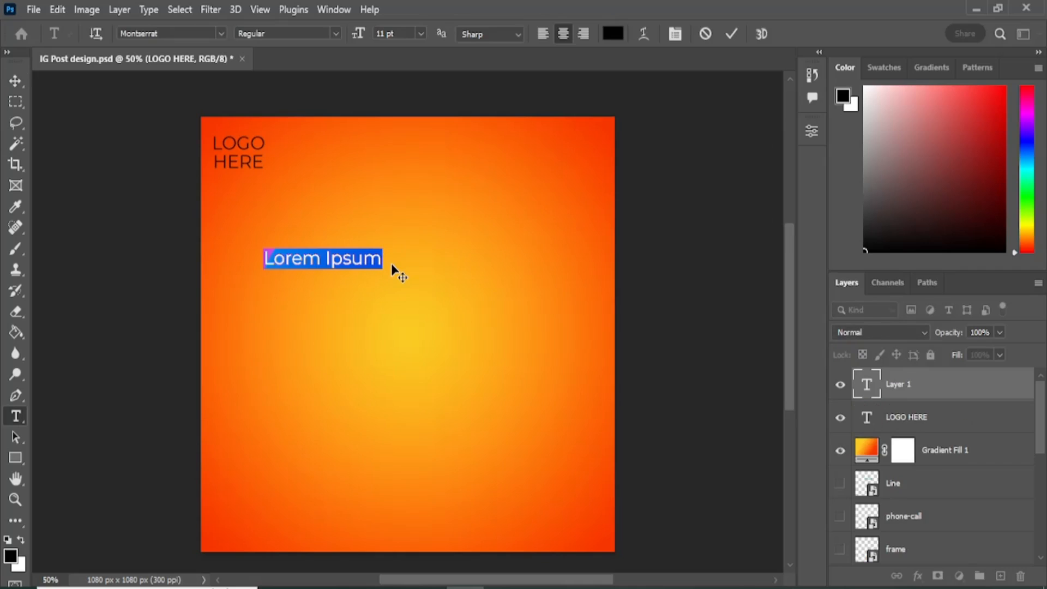
type("S")
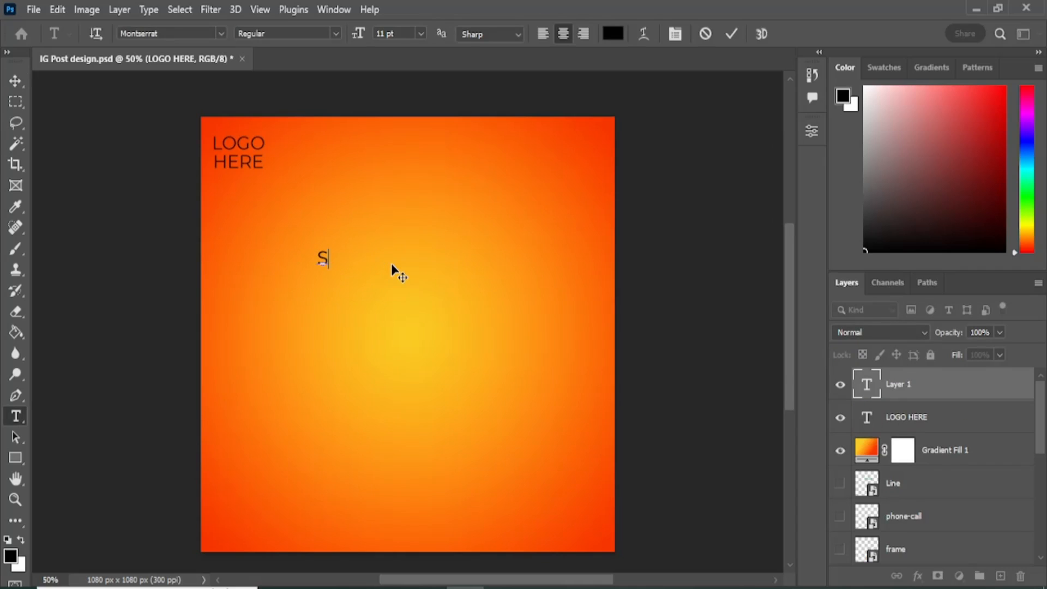
type("pecial")
left_click(15, 80)
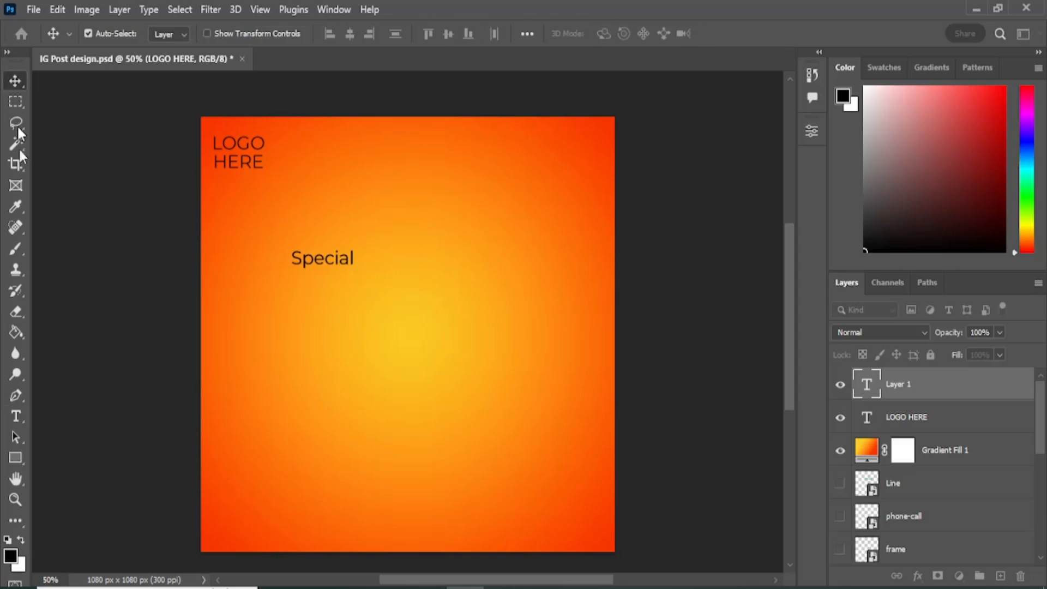
Set the "Special" text's font to Bhineka and its size to 24 pt.
key("t")
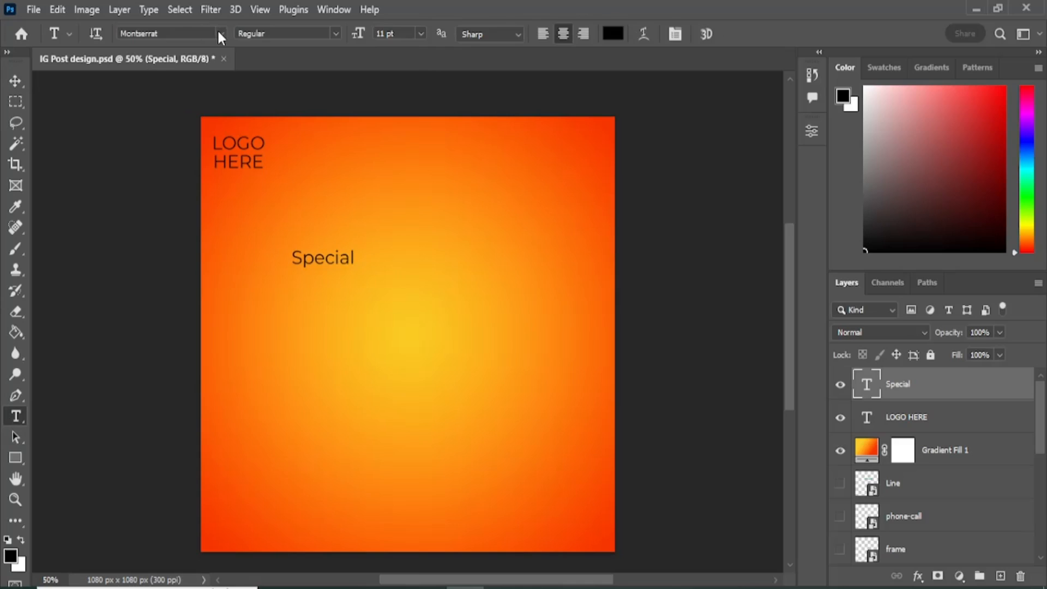
left_click(221, 34)
left_click(152, 83)
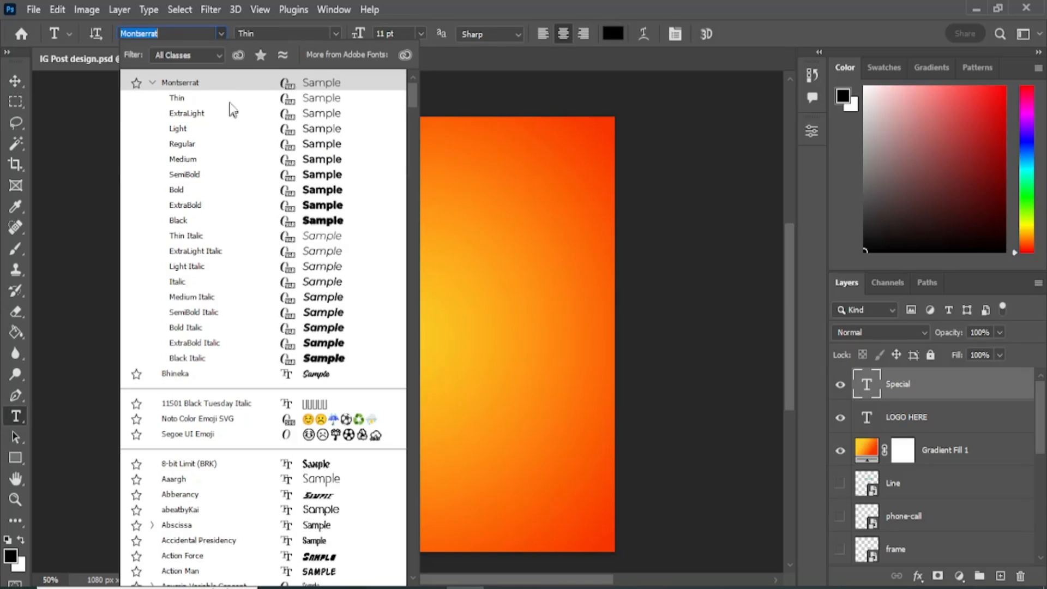
left_click(173, 374)
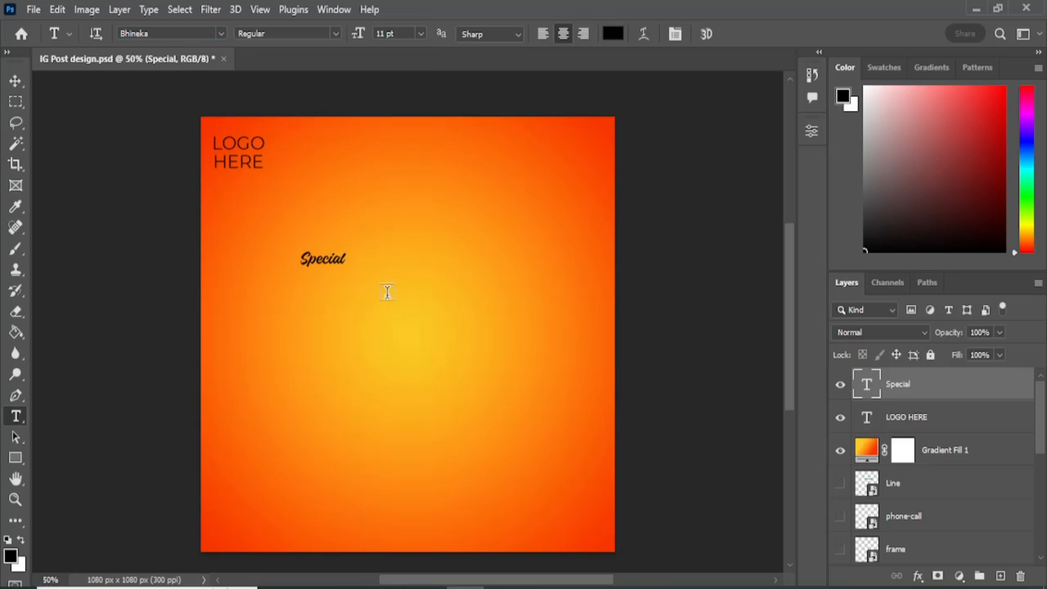
left_click(421, 34)
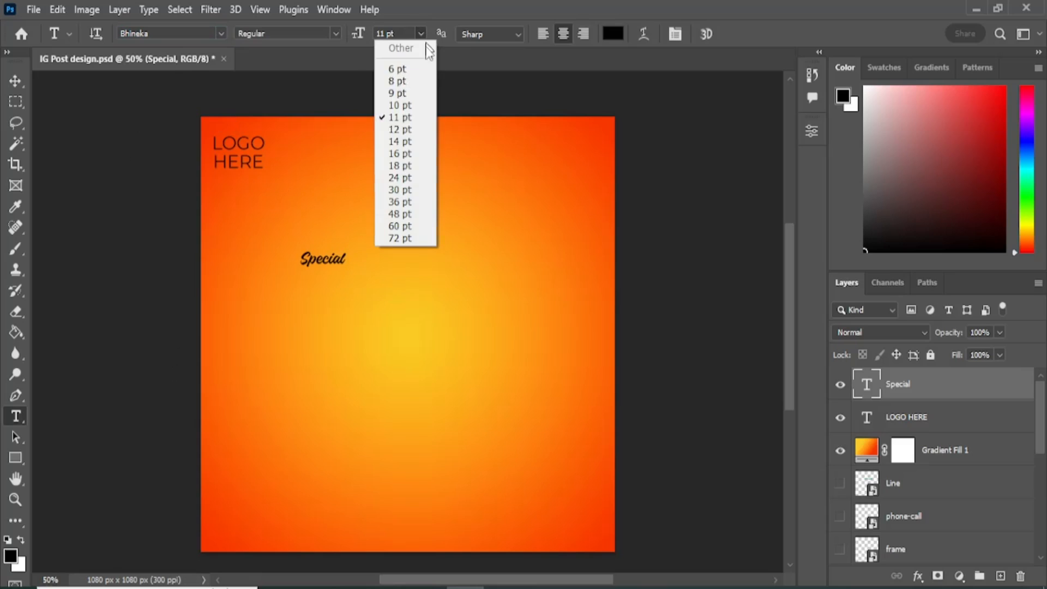
left_click(421, 164)
left_click(421, 33)
left_click(397, 178)
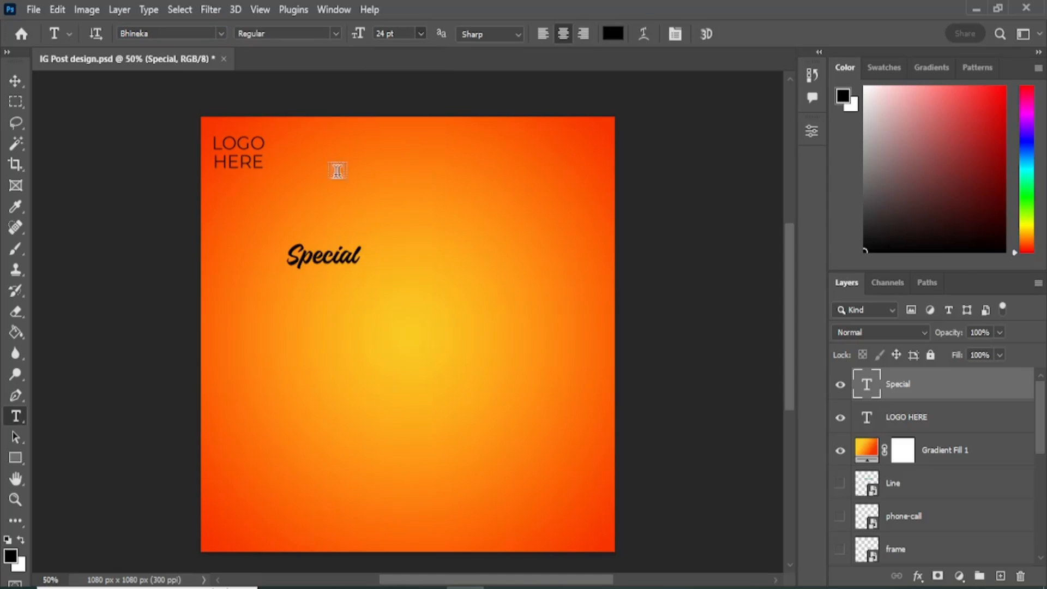
Move the "Special" text to the horizontal center near the canvas's upper edge and color it white (ffffff).
left_click(15, 82)
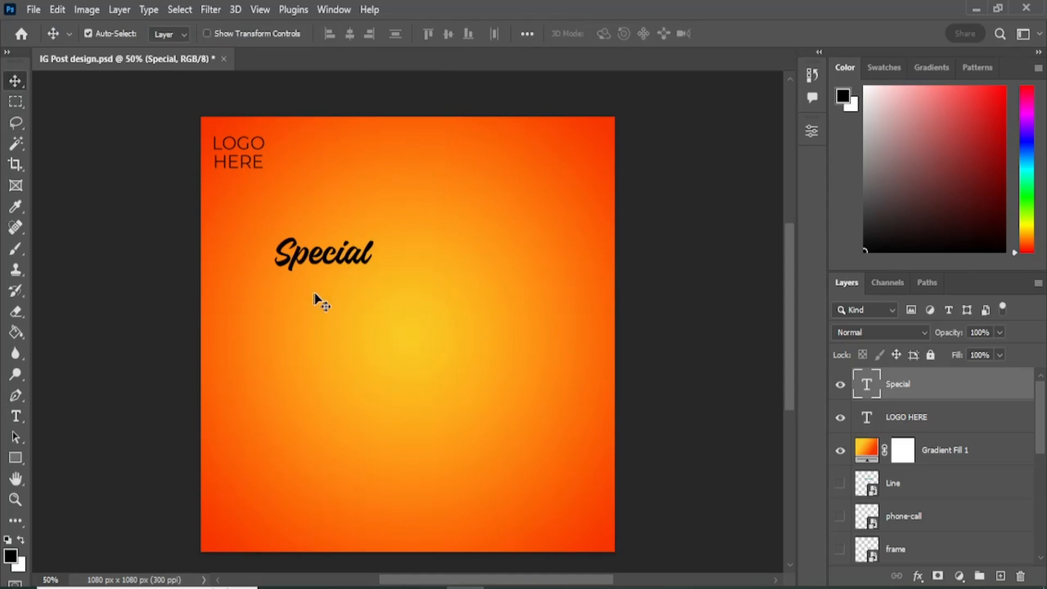
left_click_drag(339, 263, 423, 197)
left_click(16, 416)
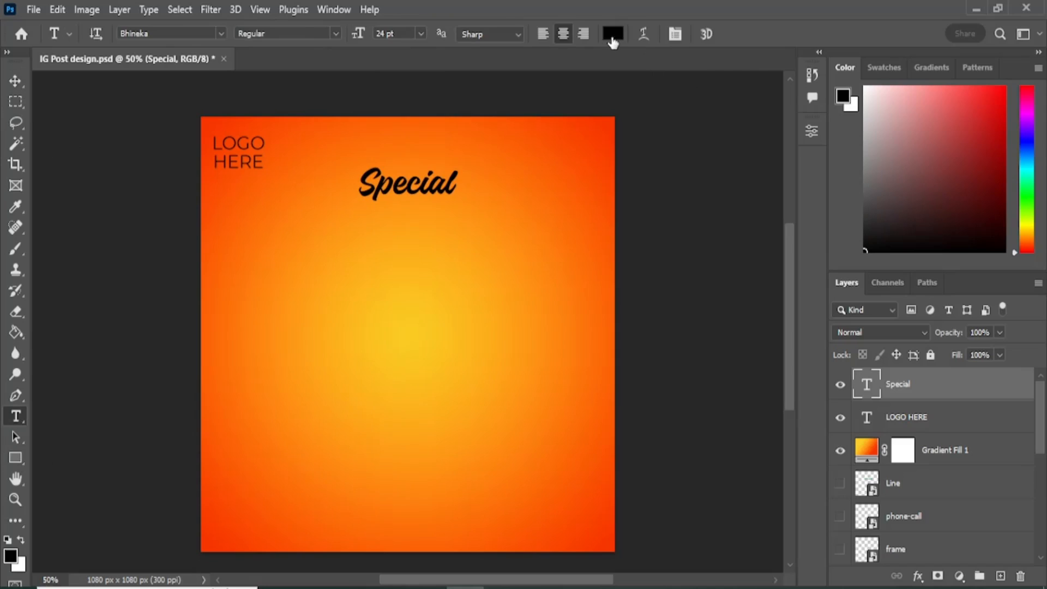
left_click(612, 34)
left_click_drag(360, 147, 309, 103)
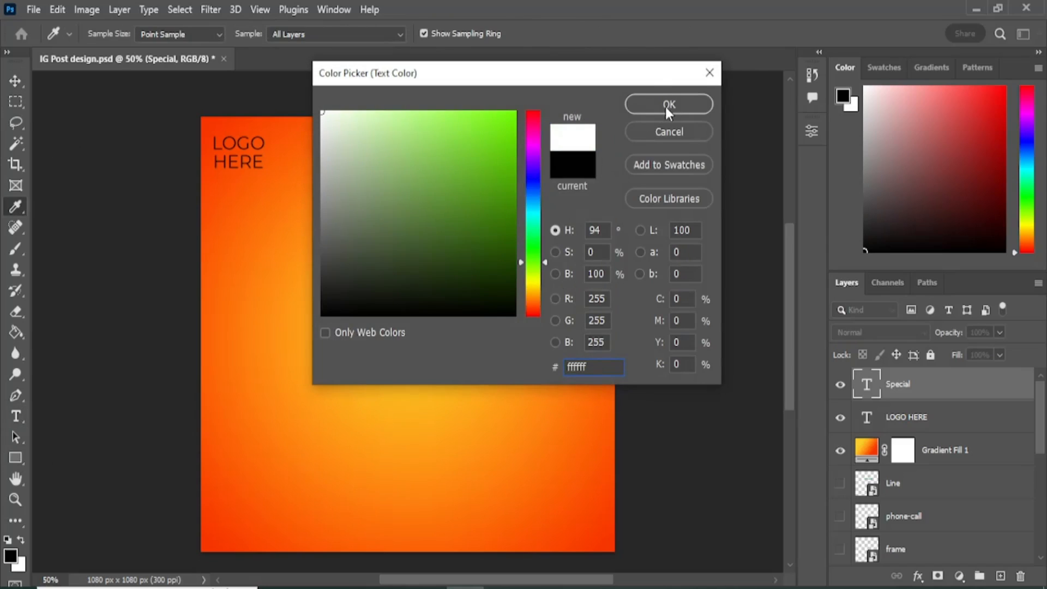
left_click(668, 105)
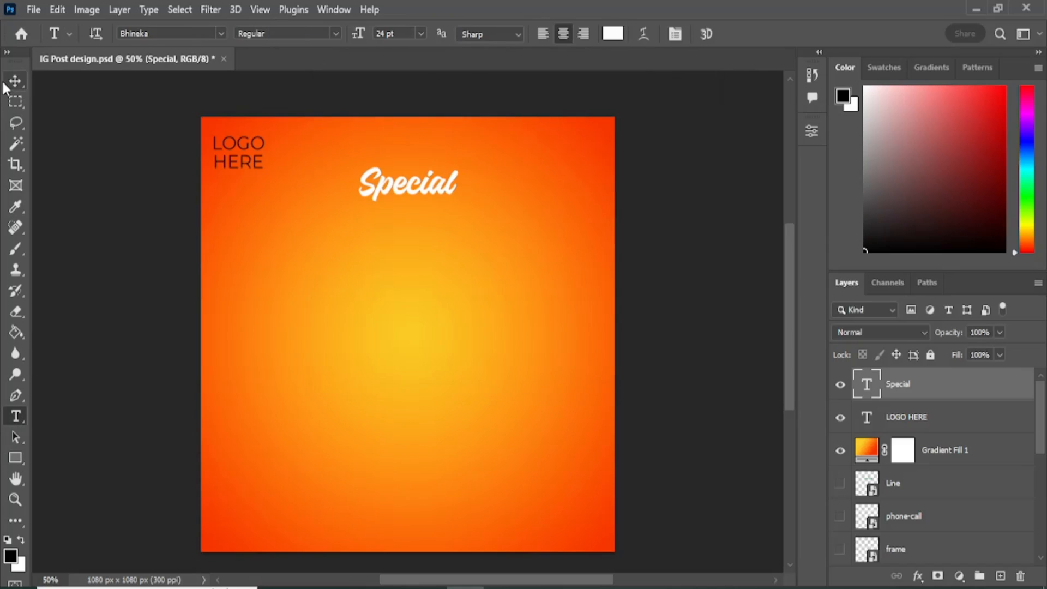
Add a text layer reading "ORANGE JUICE" and place it centered directly below "Special".
left_click(325, 265)
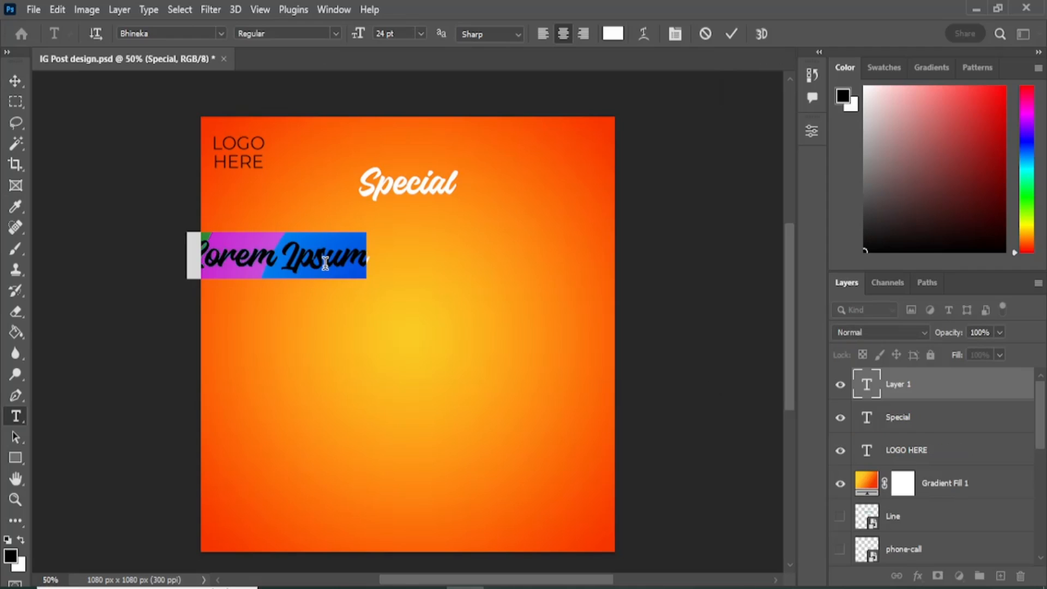
type("O")
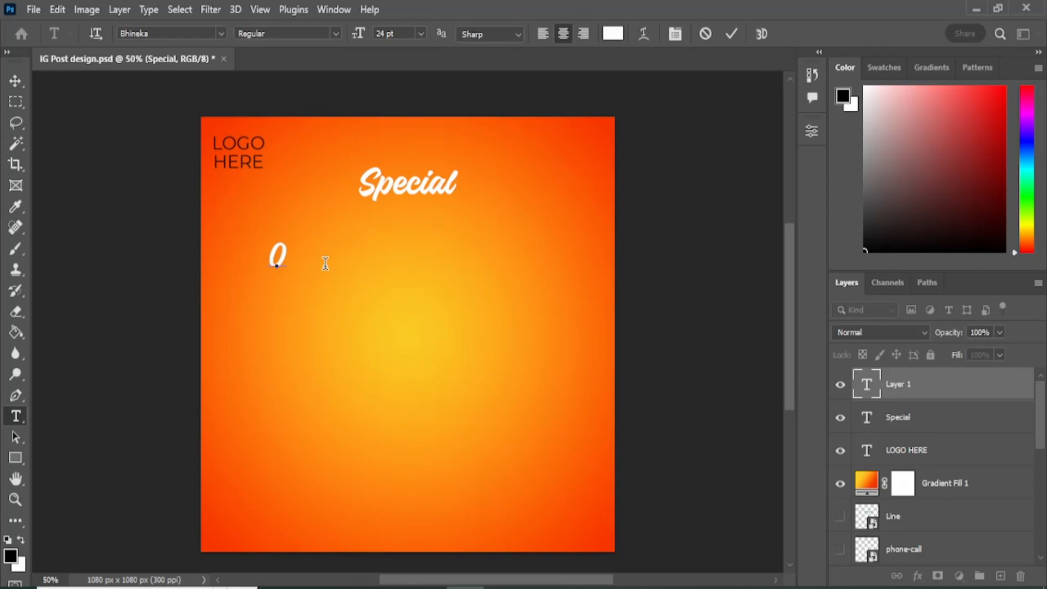
key("BackSpace")
type("ORANGE")
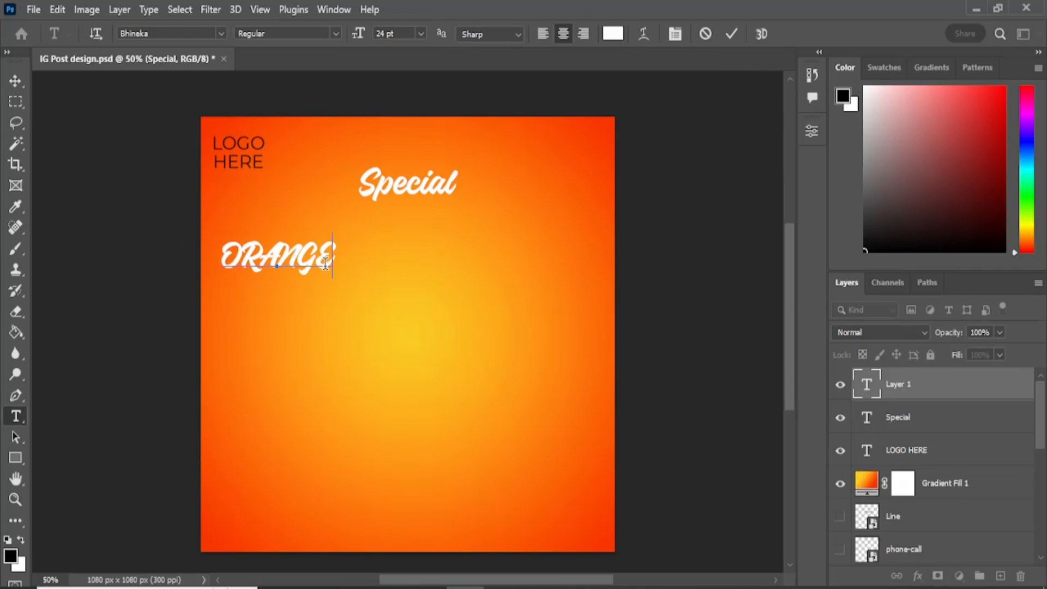
type(" JUICE")
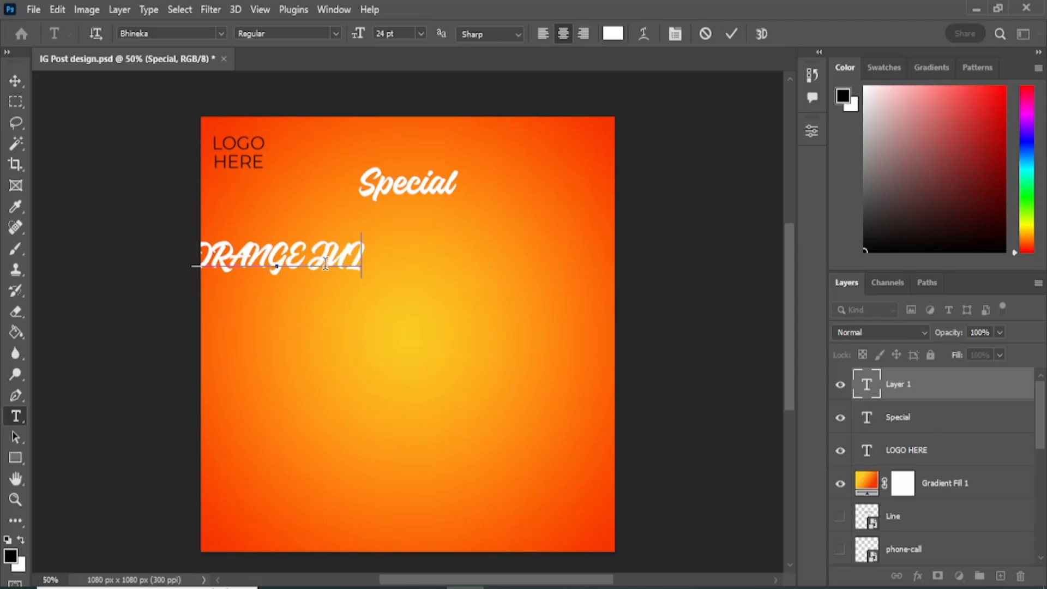
left_click(20, 79)
left_click_drag(254, 265, 372, 236)
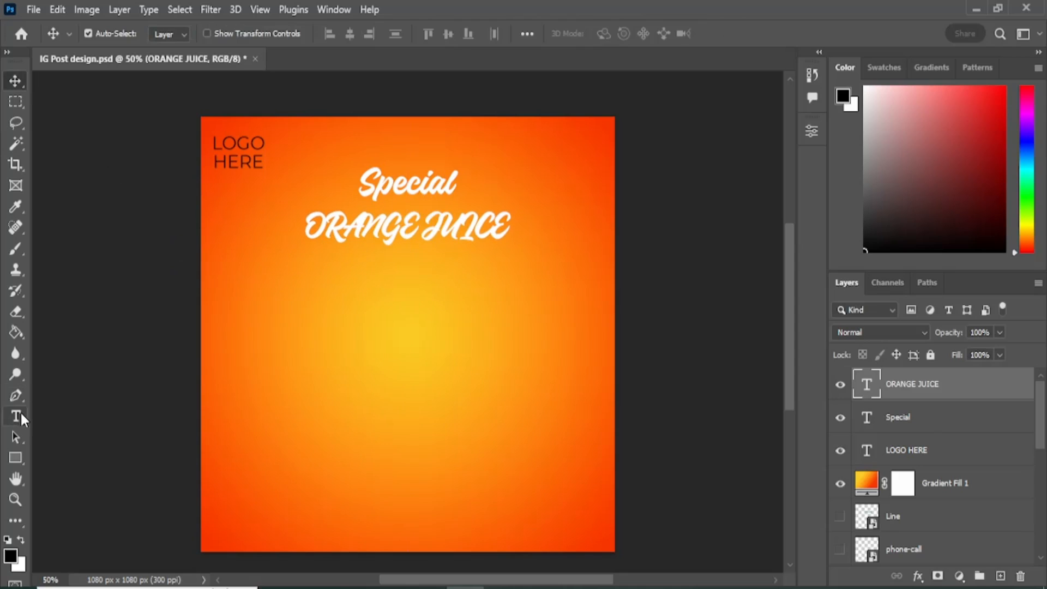
Change the "ORANGE JUICE" font to Bebas Regular and shift the text slightly down, centered below "Special".
left_click(16, 417)
left_click(222, 34)
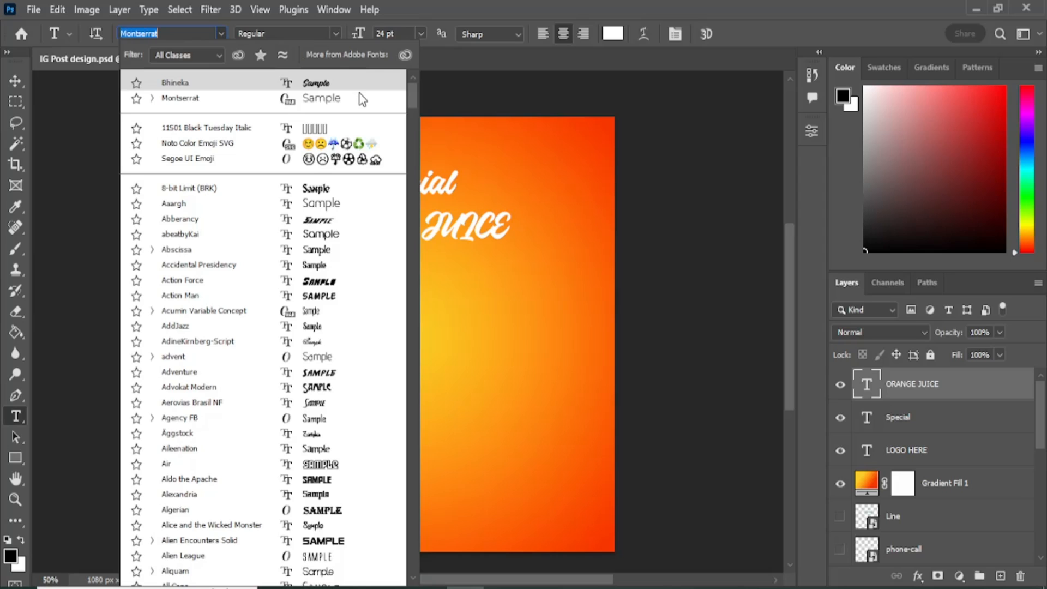
type("BE")
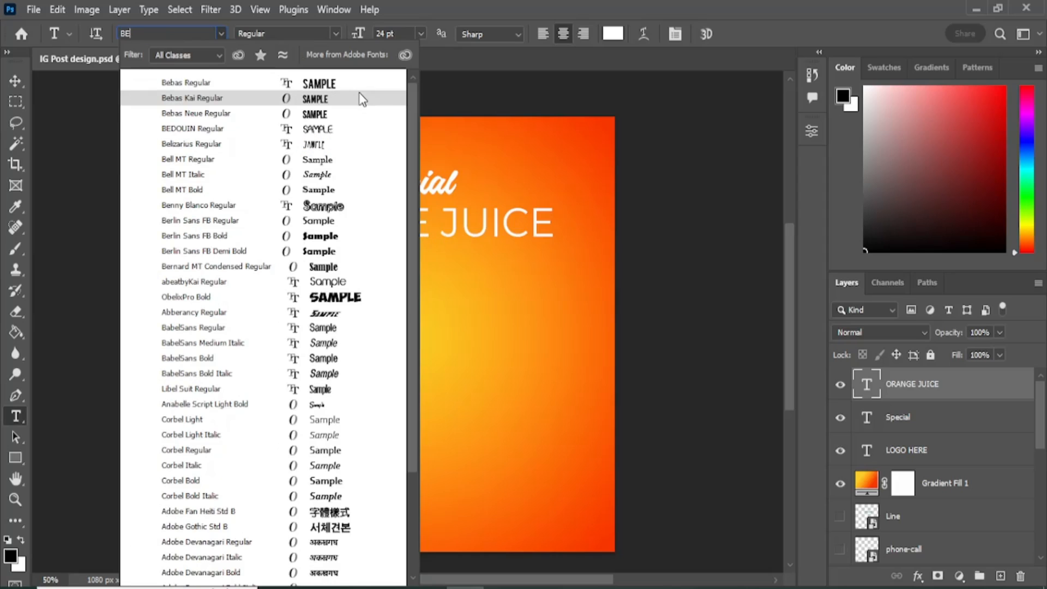
left_click(205, 84)
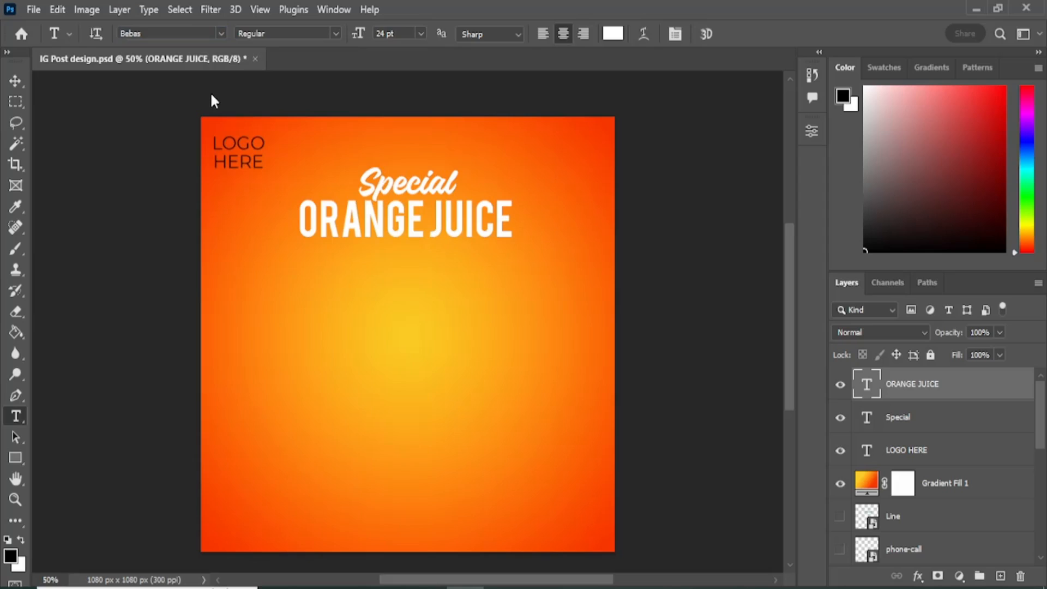
key("v")
left_click_drag(463, 223, 466, 235)
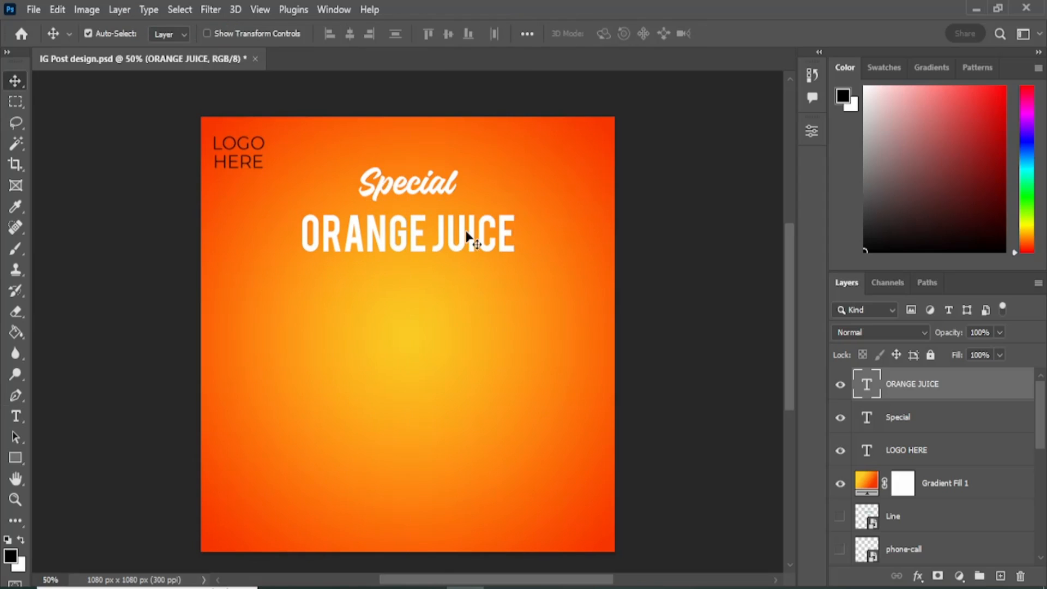
Set the tracking of the "ORANGE JUICE" text to -25.
left_click(812, 131)
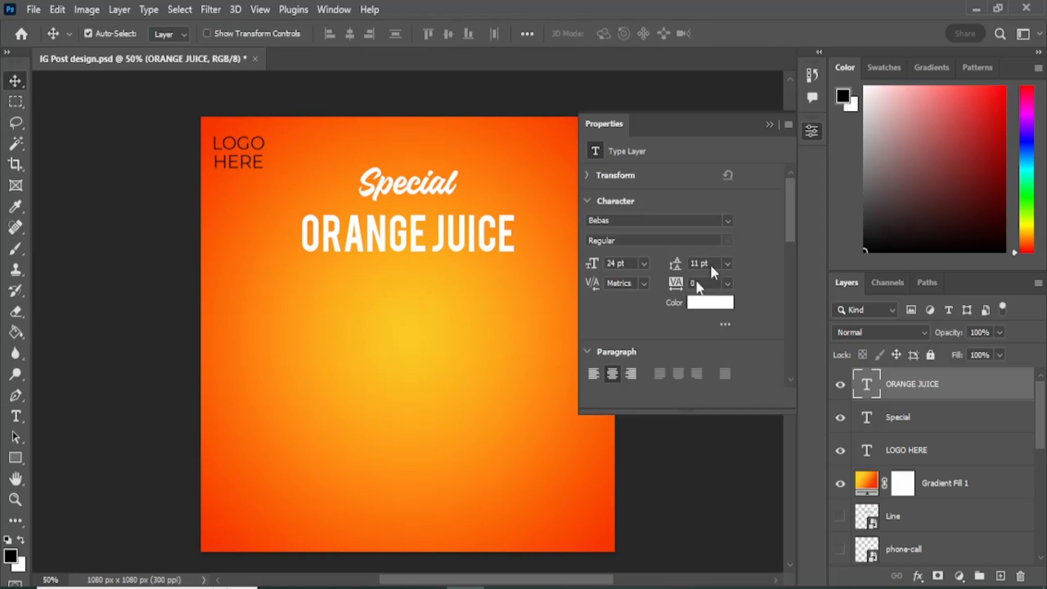
left_click(728, 284)
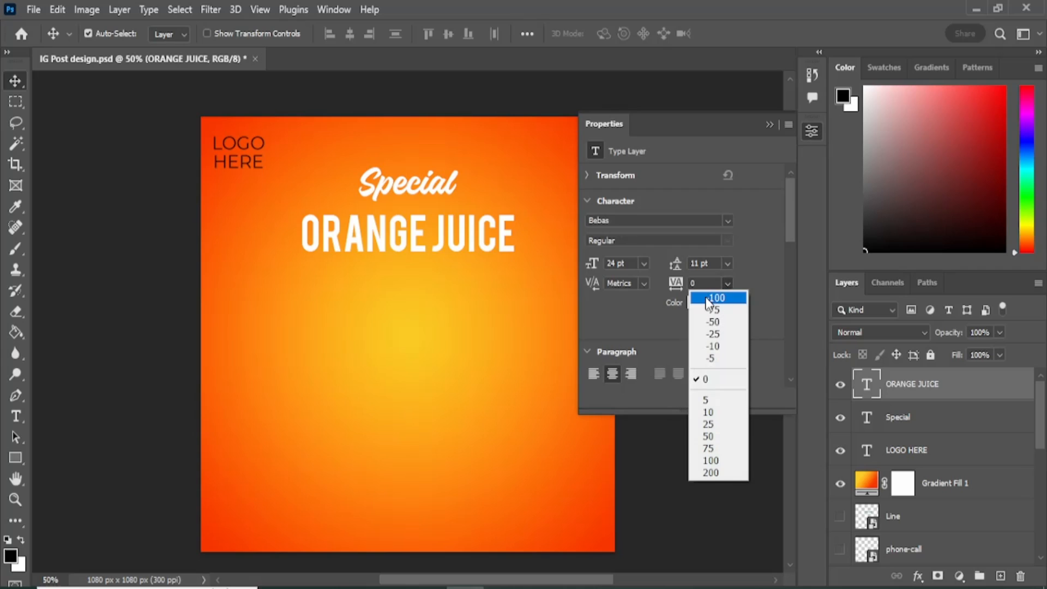
left_click(715, 347)
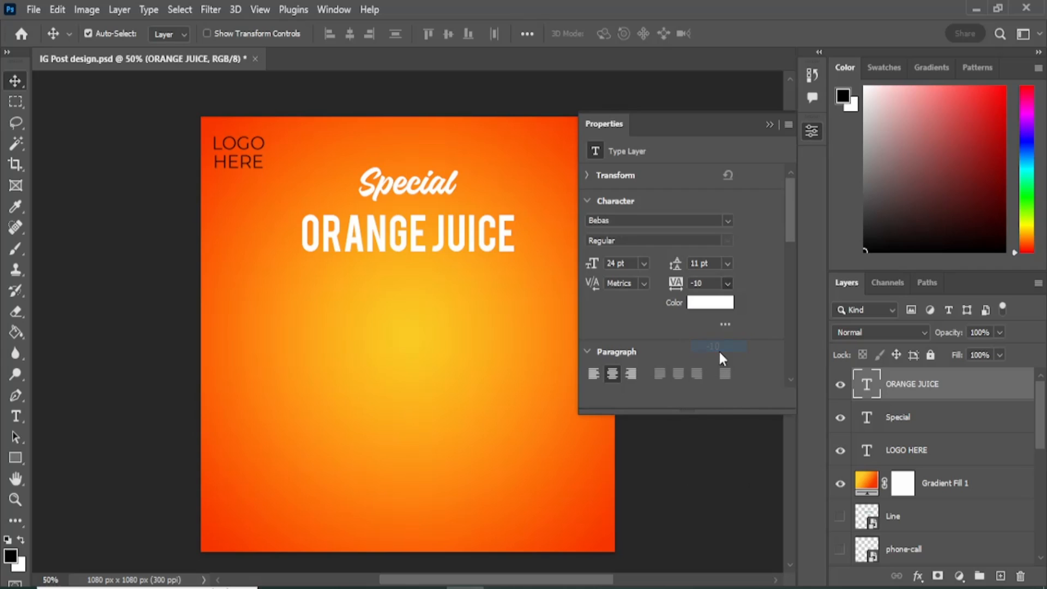
left_click(727, 284)
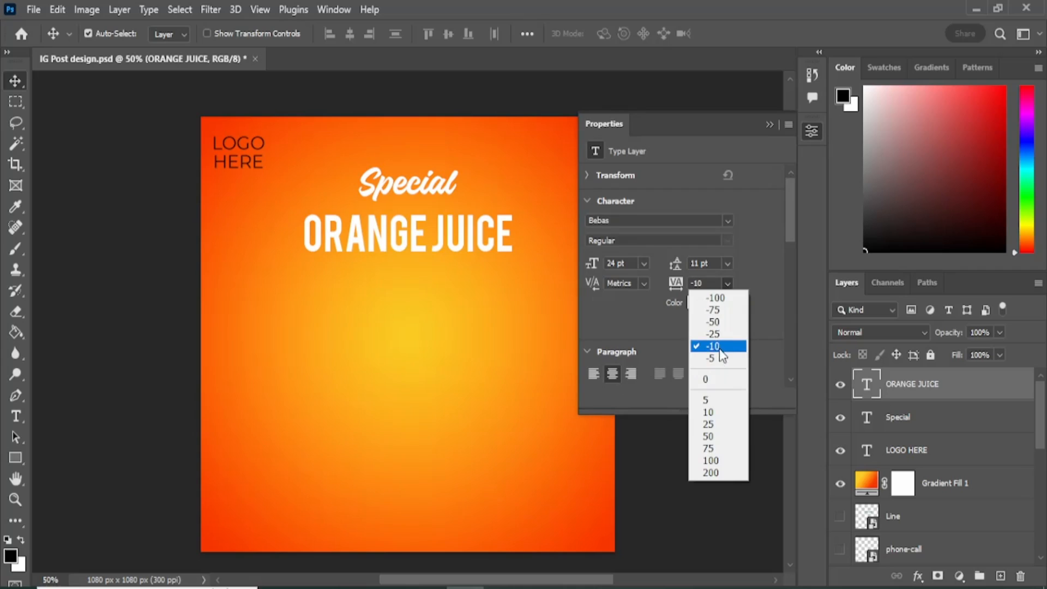
left_click(716, 330)
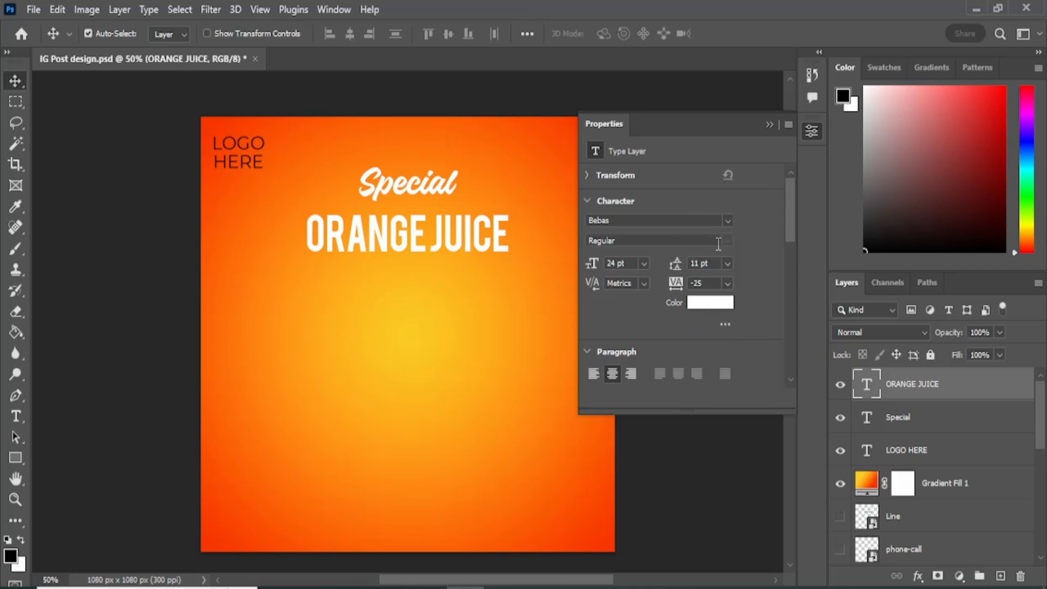
left_click(769, 125)
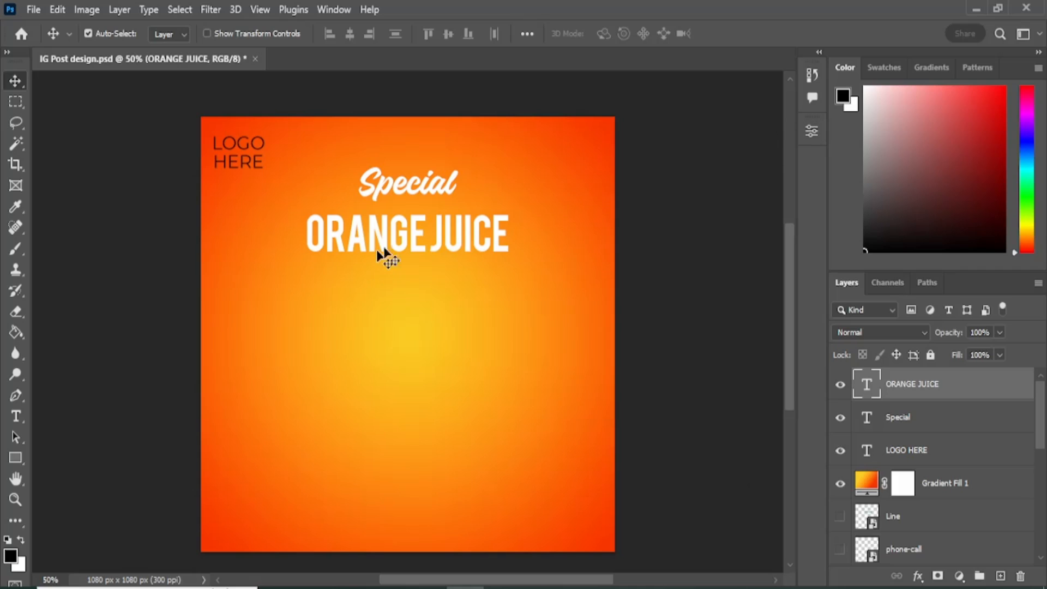
Nudge the "ORANGE JUICE" text slightly so it is centered below "Special".
mouse_move(409, 242)
left_mouse_down()
mouse_move(417, 218)
mouse_move(410, 244)
left_mouse_up()
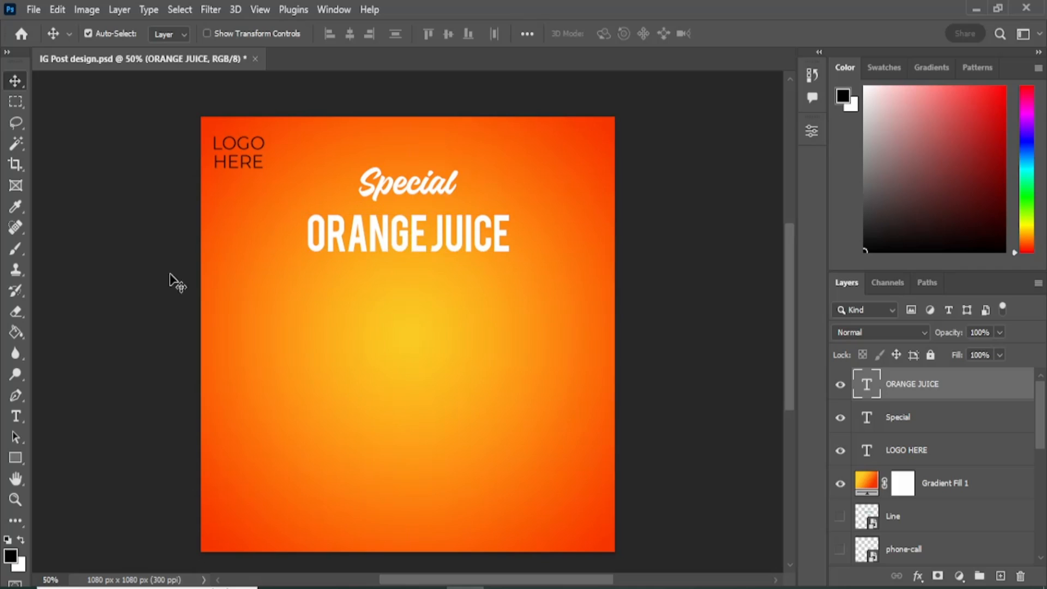
left_click(15, 418)
left_click(304, 305)
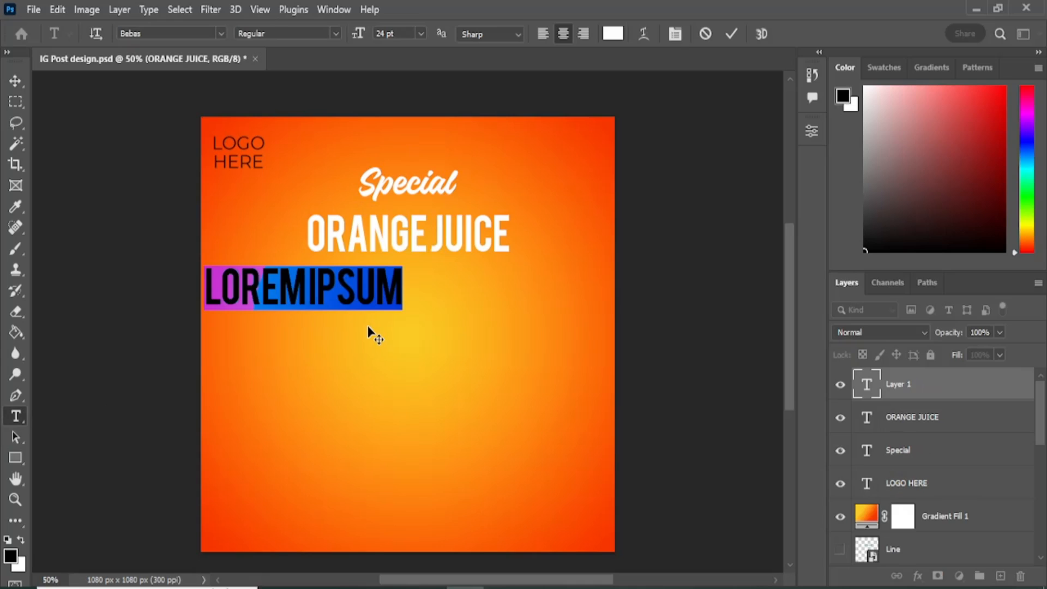
type("TOD")
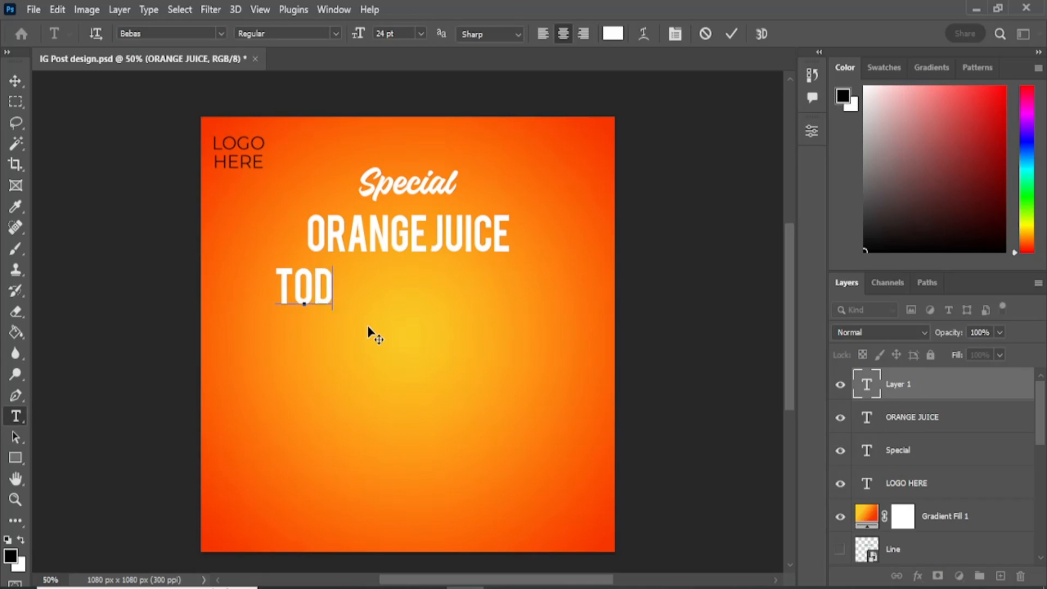
type("AY")
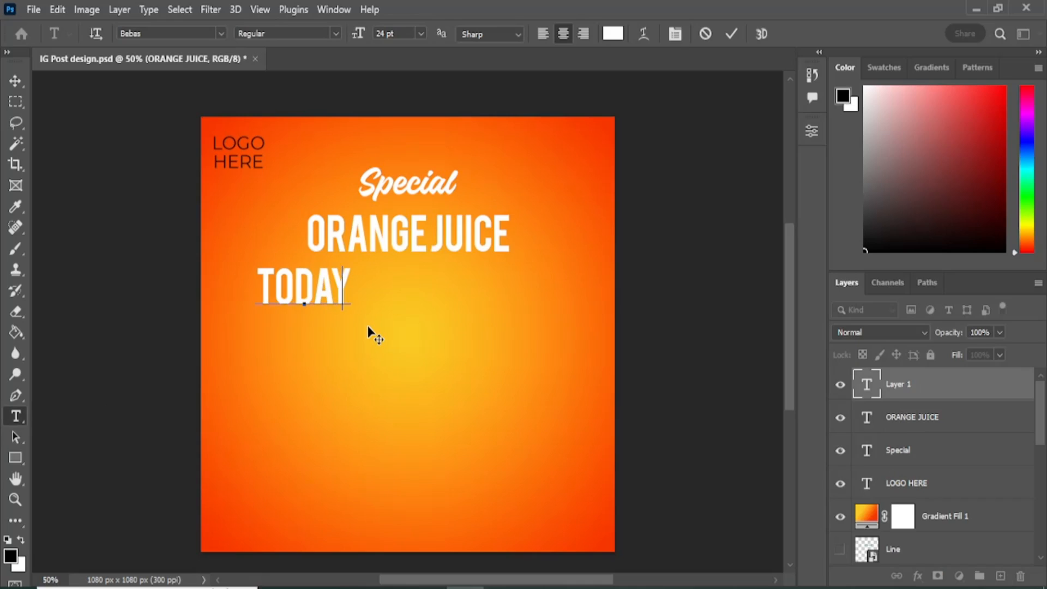
key("ctrl+a")
key("BackSpace")
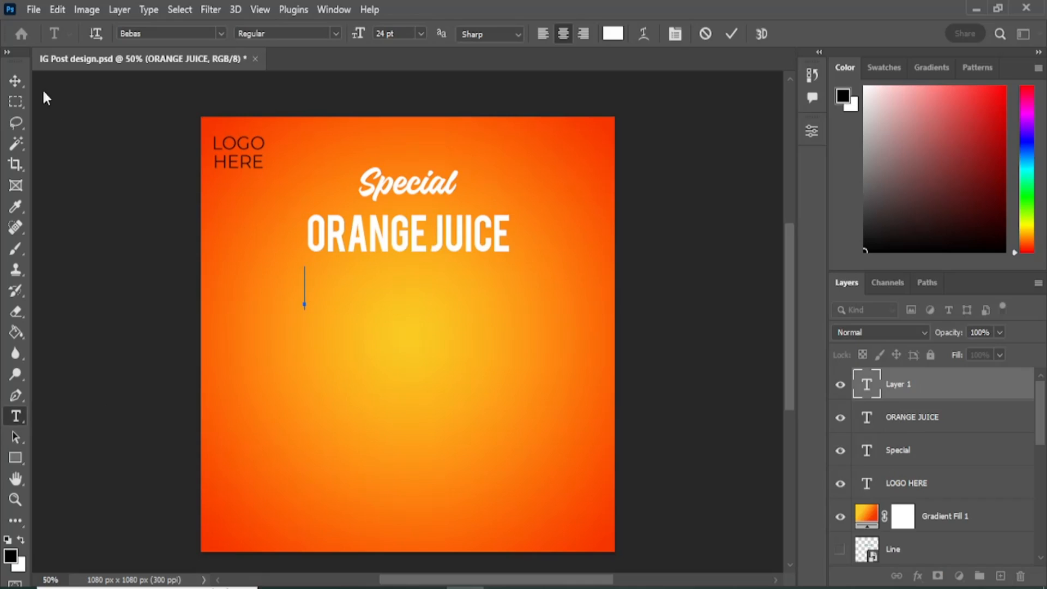
left_click(9, 85)
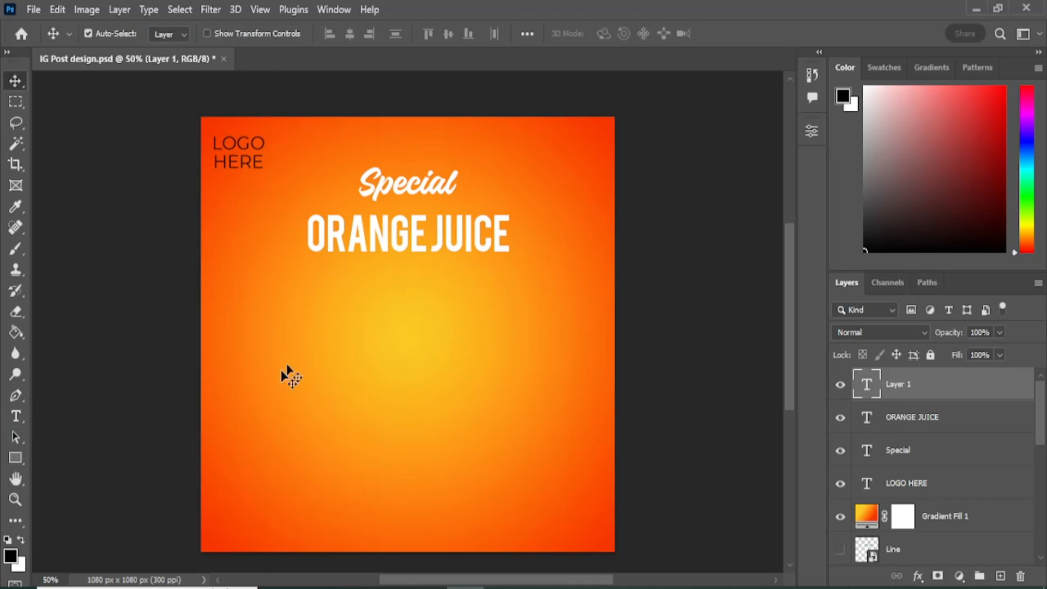
left_click(15, 417)
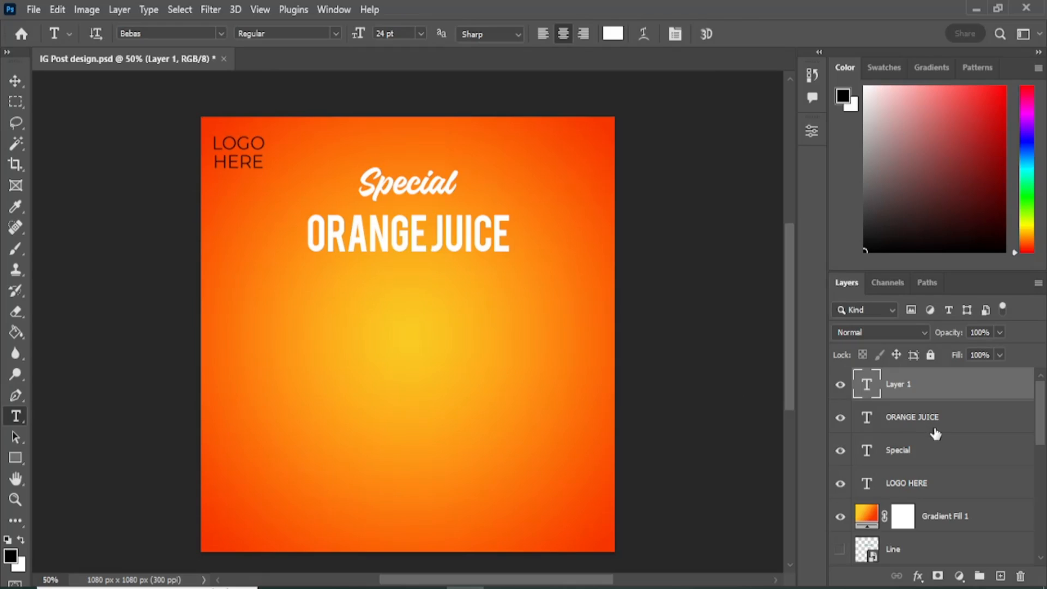
left_click(1020, 576)
left_click(458, 240)
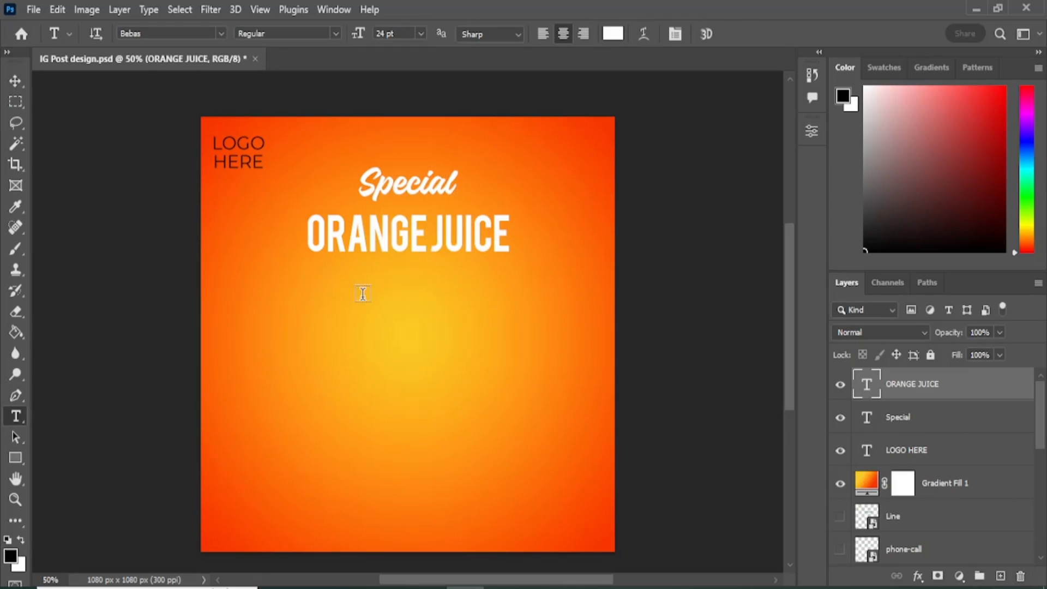
Add a text layer reading "Today's Special Offer" in the Bhineka font and place it below "ORANGE JUICE".
left_click(356, 292)
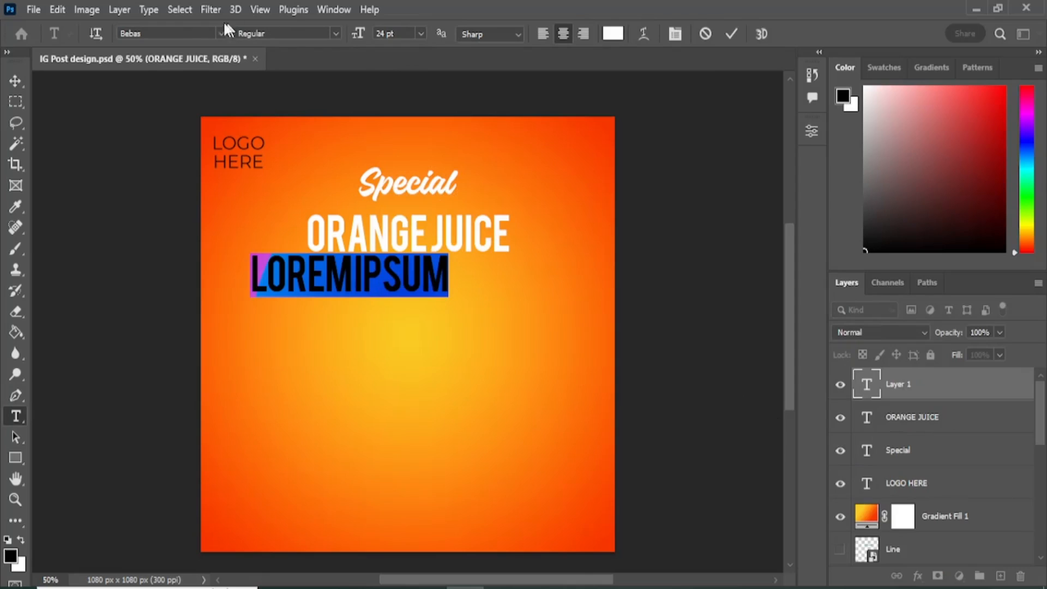
left_click(221, 33)
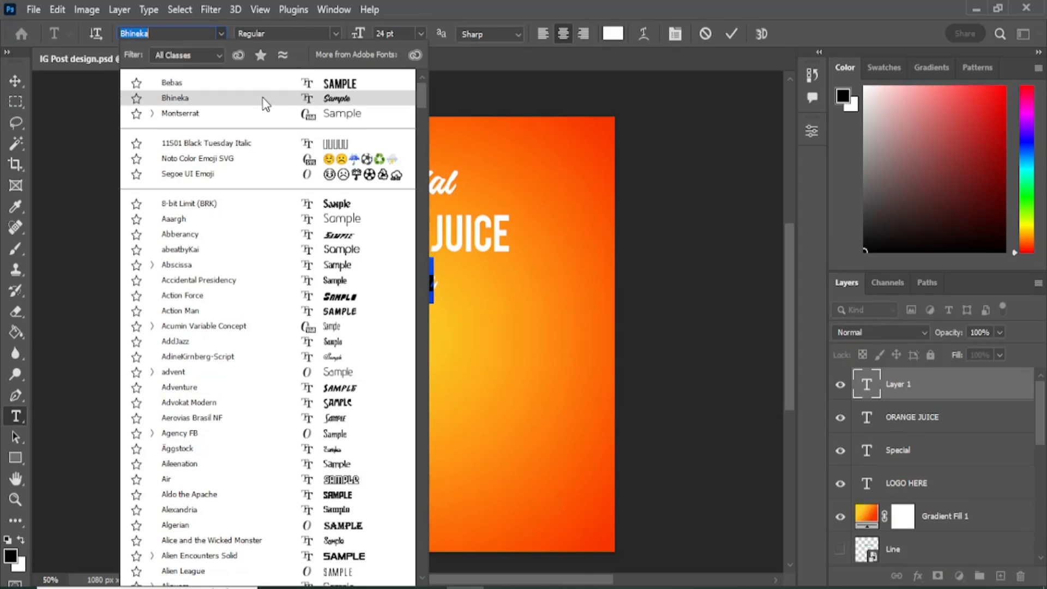
left_click(264, 103)
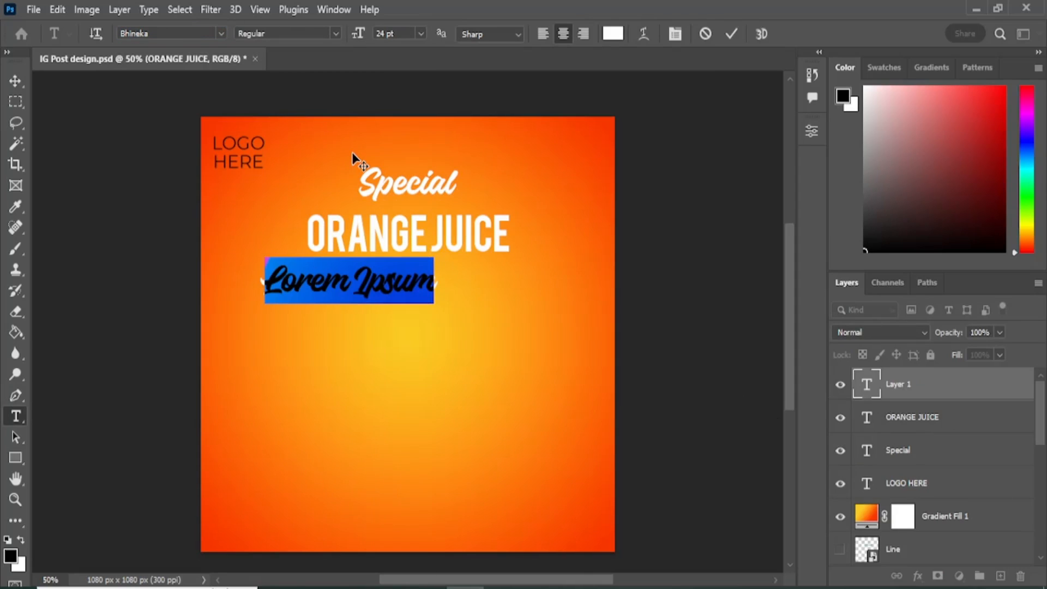
type("T")
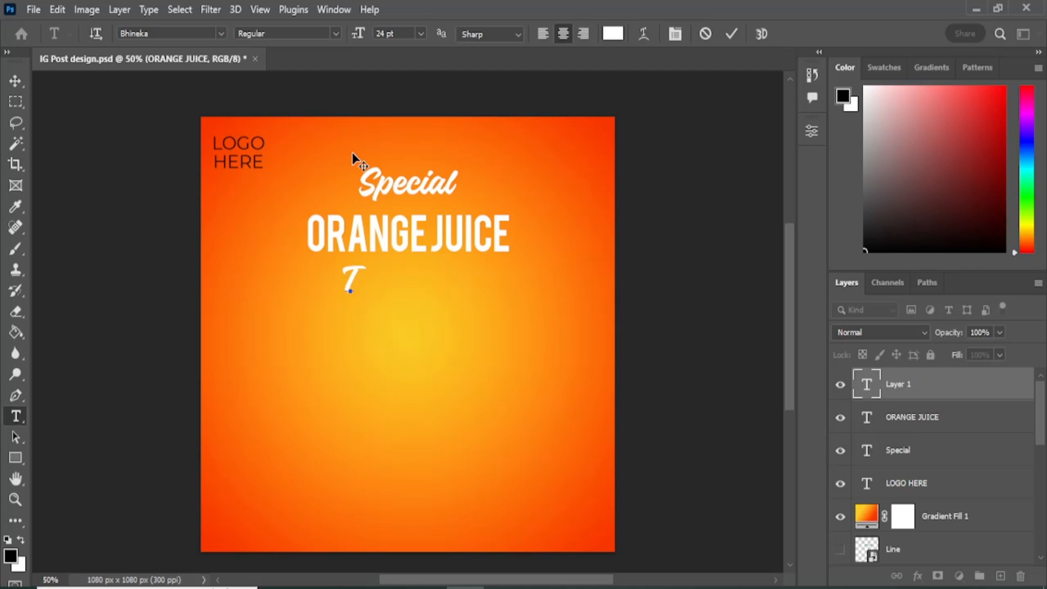
type("oday")
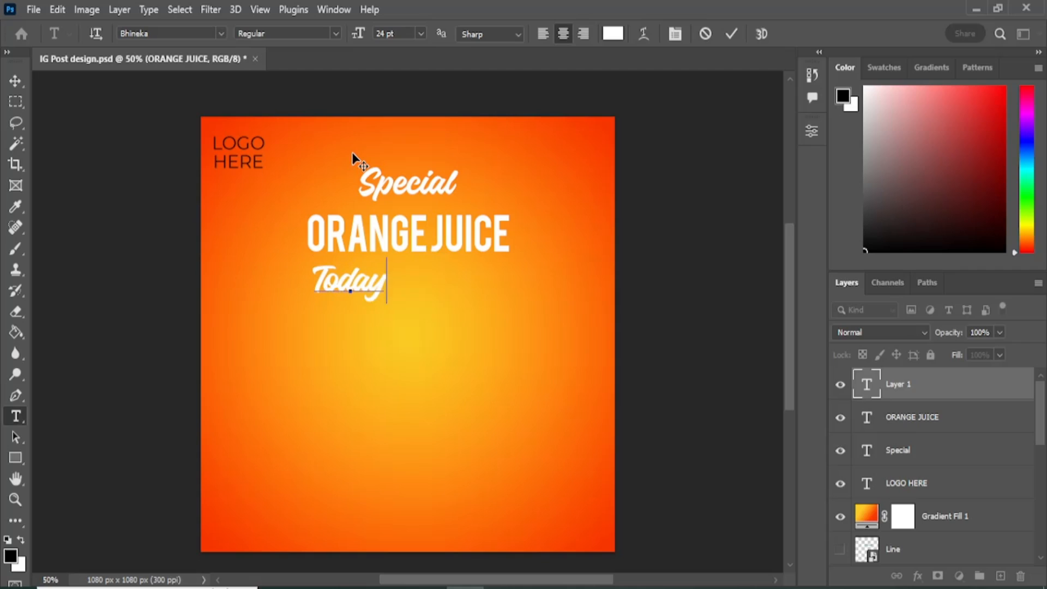
type("'s")
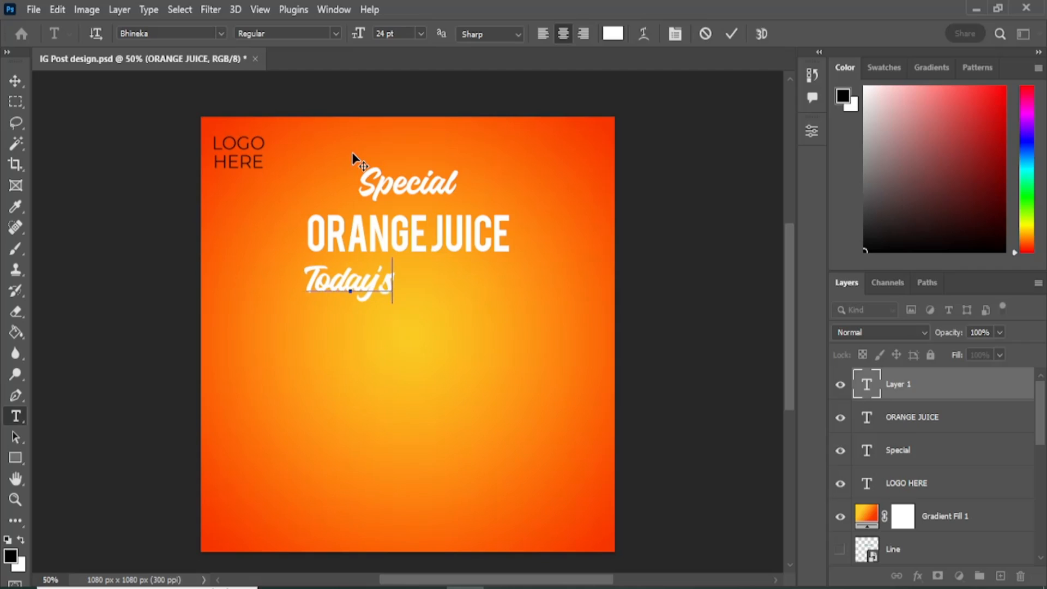
type(" S")
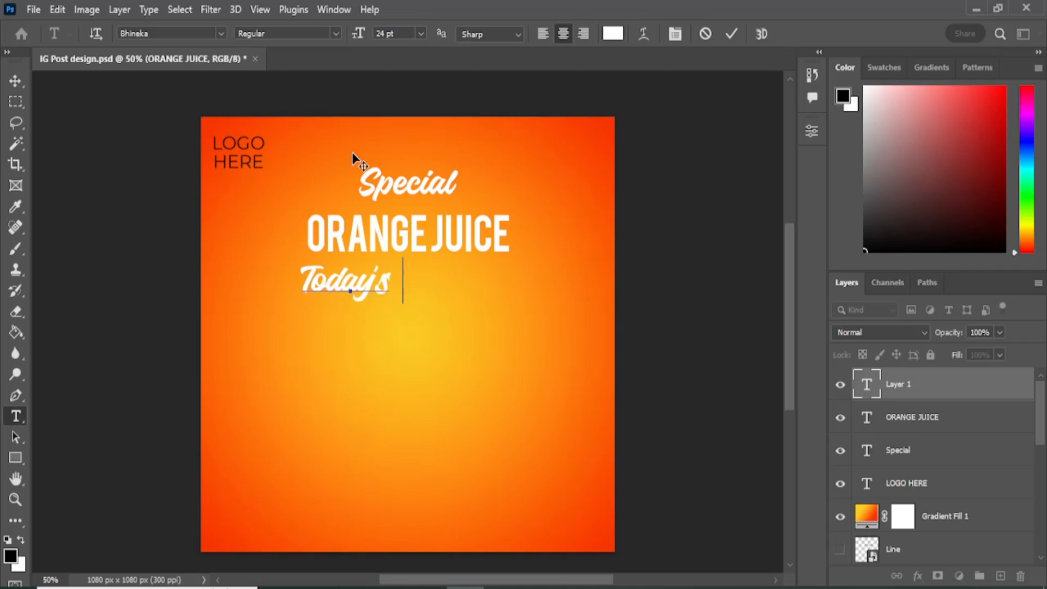
type("Speci")
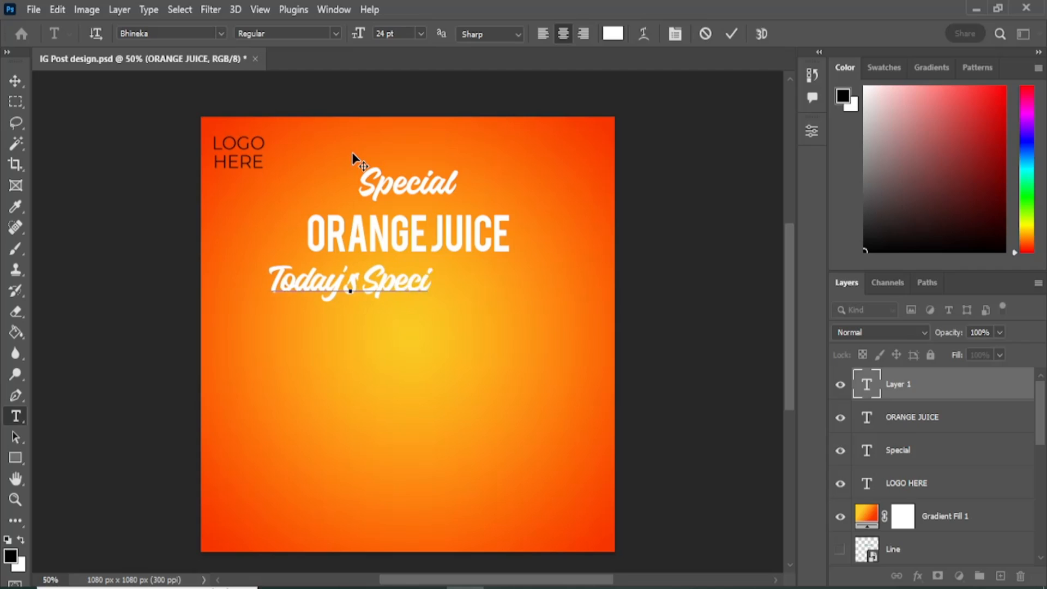
type("al")
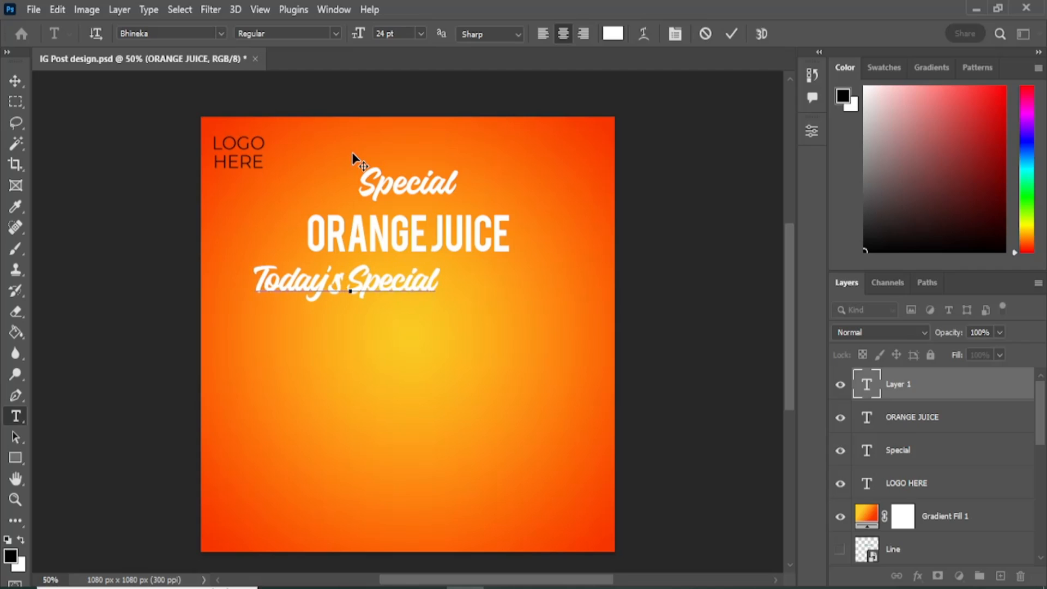
type(" Offer")
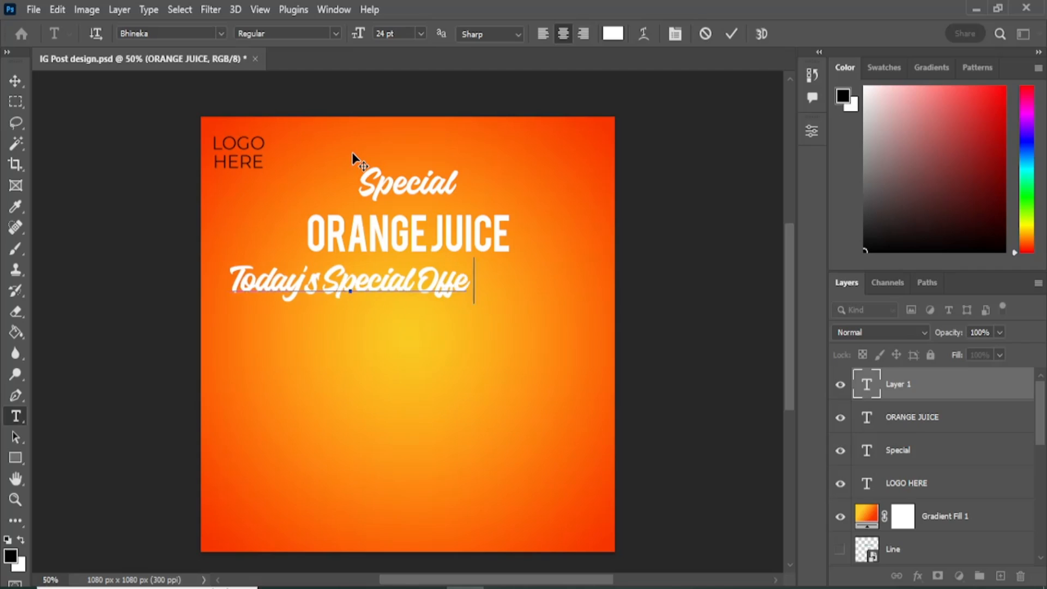
left_click(12, 80)
left_click_drag(294, 286, 337, 283)
Set the tracking of the "Today's Special Offer" text to 0.
left_click(13, 418)
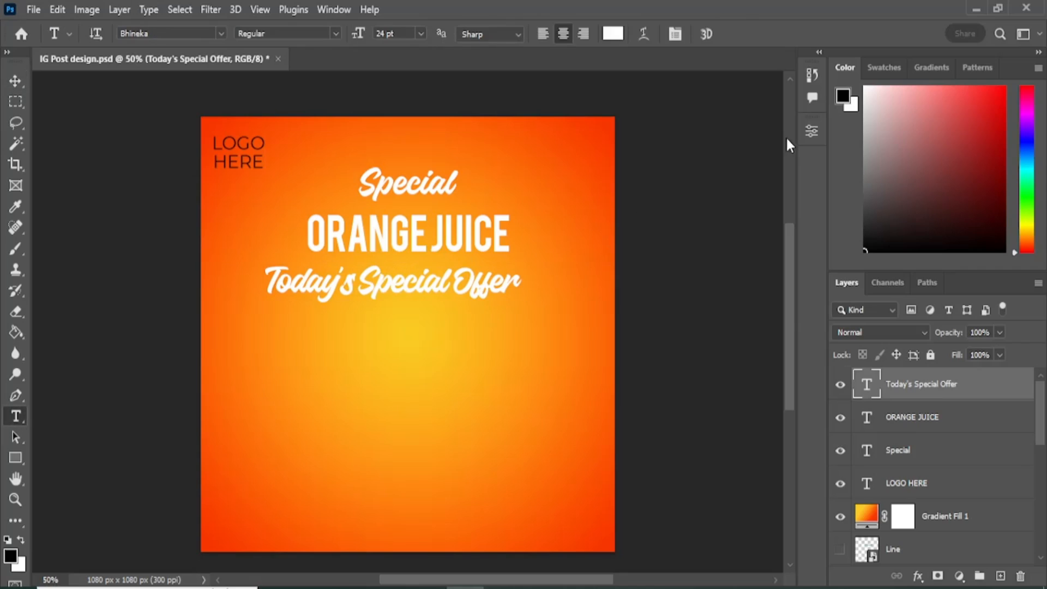
left_click(811, 133)
left_click(727, 282)
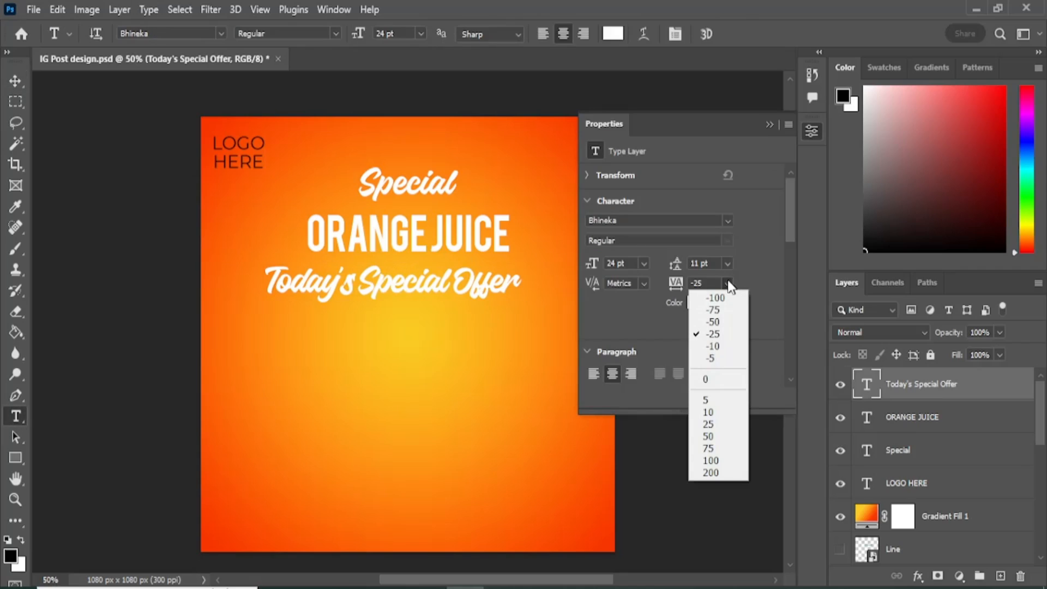
left_click(718, 377)
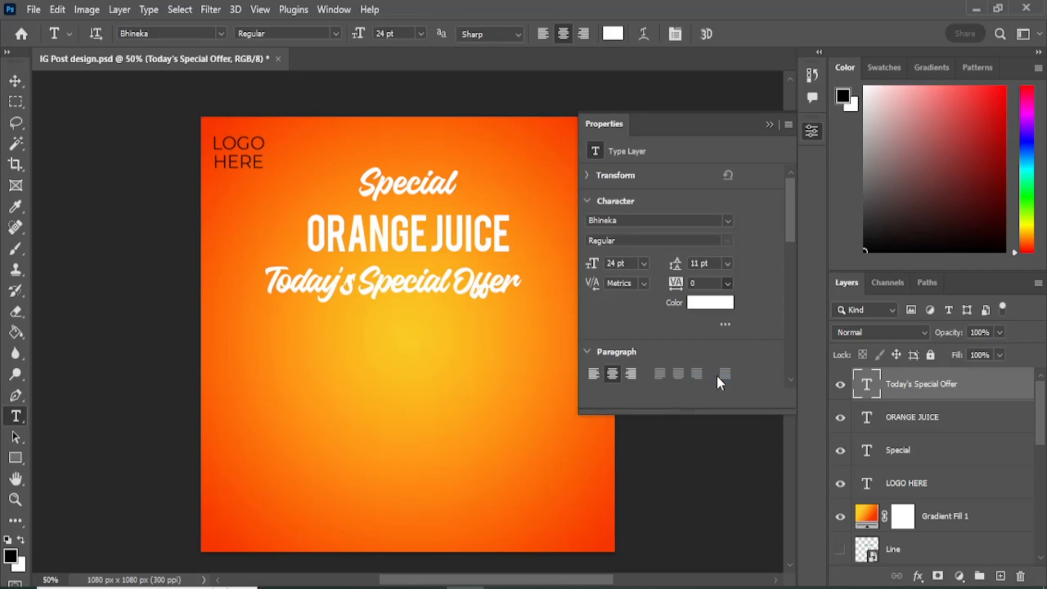
left_click(769, 125)
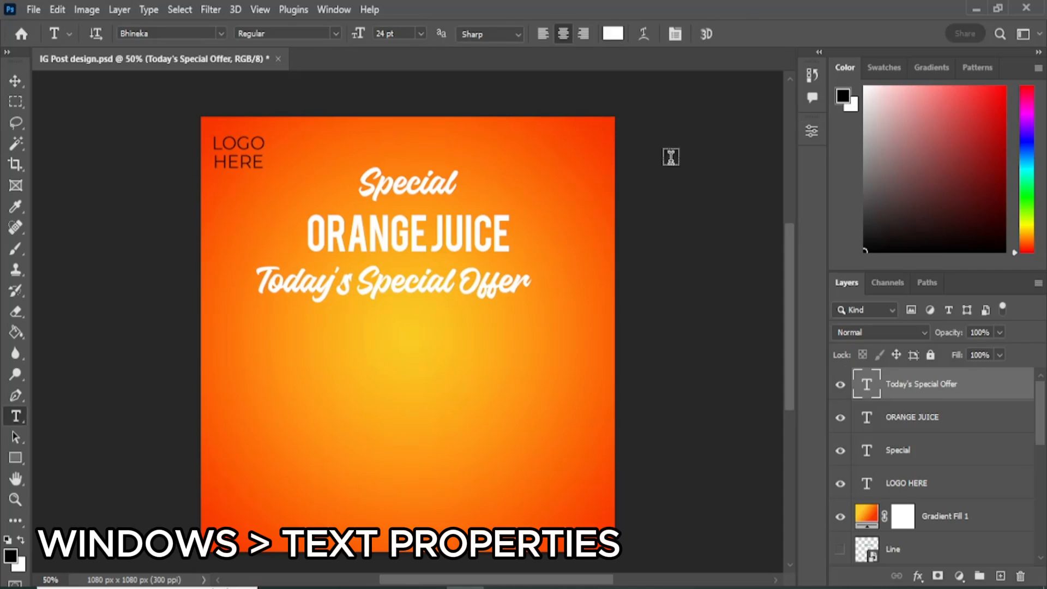
Set the "Today's Special Offer" font size to 14 pt and center the text closely below "ORANGE JUICE".
left_click(420, 35)
left_click(409, 142)
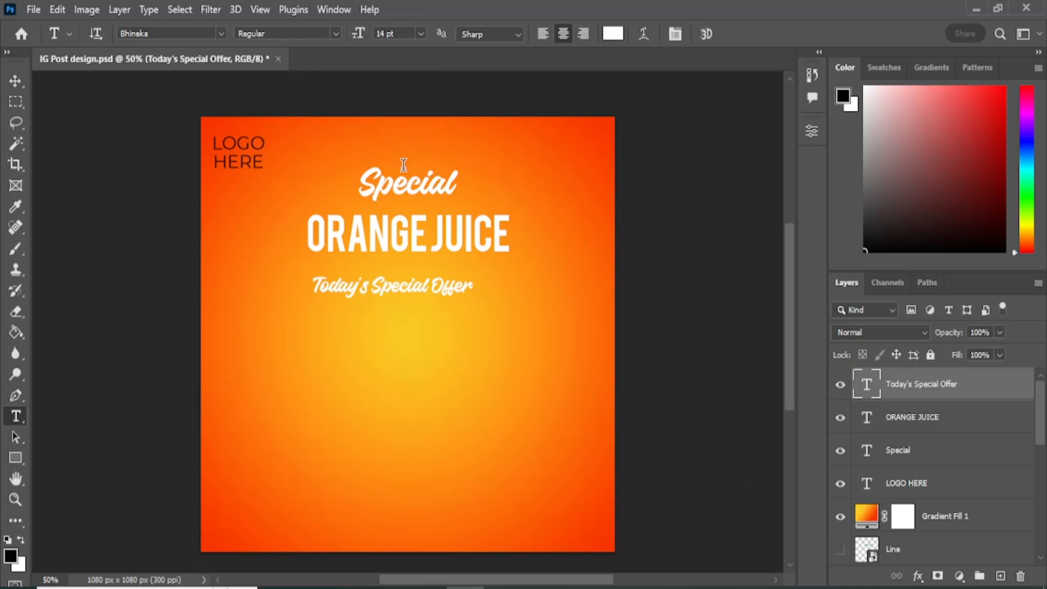
left_click(8, 81)
left_click_drag(379, 292, 402, 276)
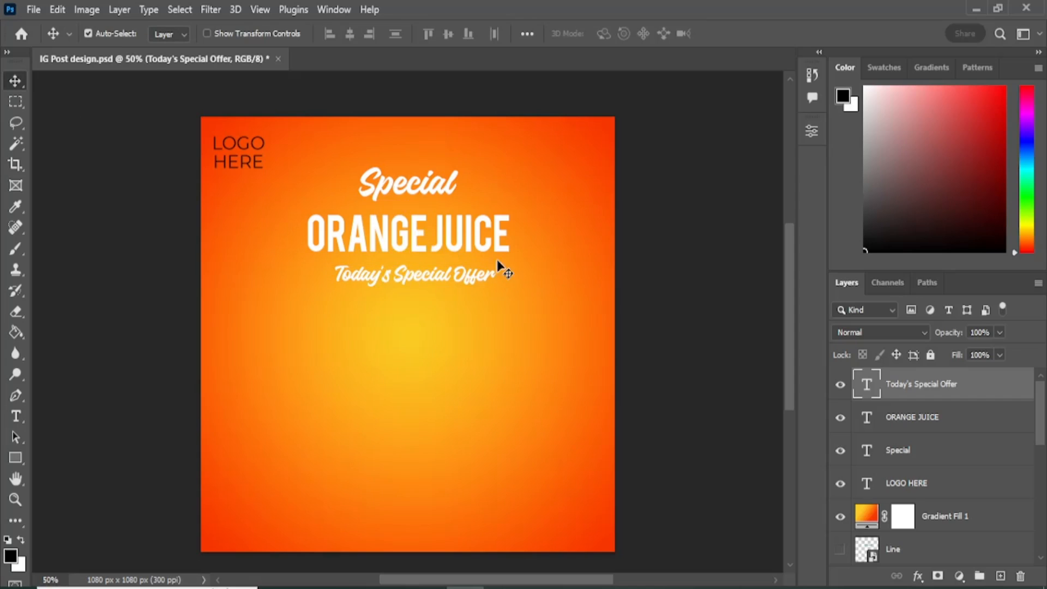
left_click_drag(485, 277, 477, 276)
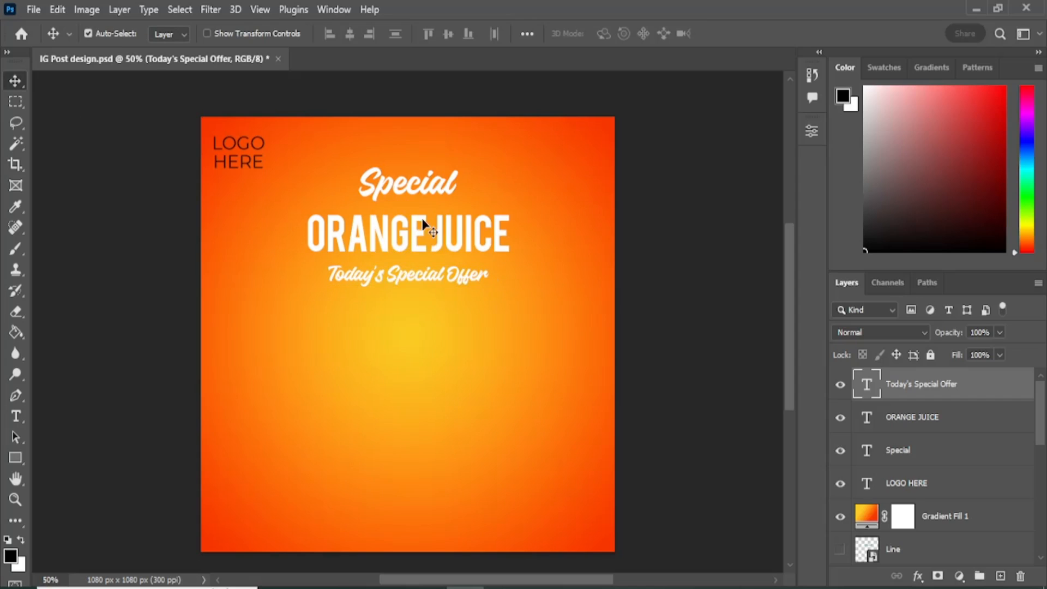
Move the "Special", "ORANGE JUICE" and "Today's Special Offer" texts up, stacking them tightly near the canvas's upper edge.
left_click_drag(413, 185, 413, 169)
left_click_drag(418, 239, 422, 211)
left_click_drag(416, 286, 408, 245)
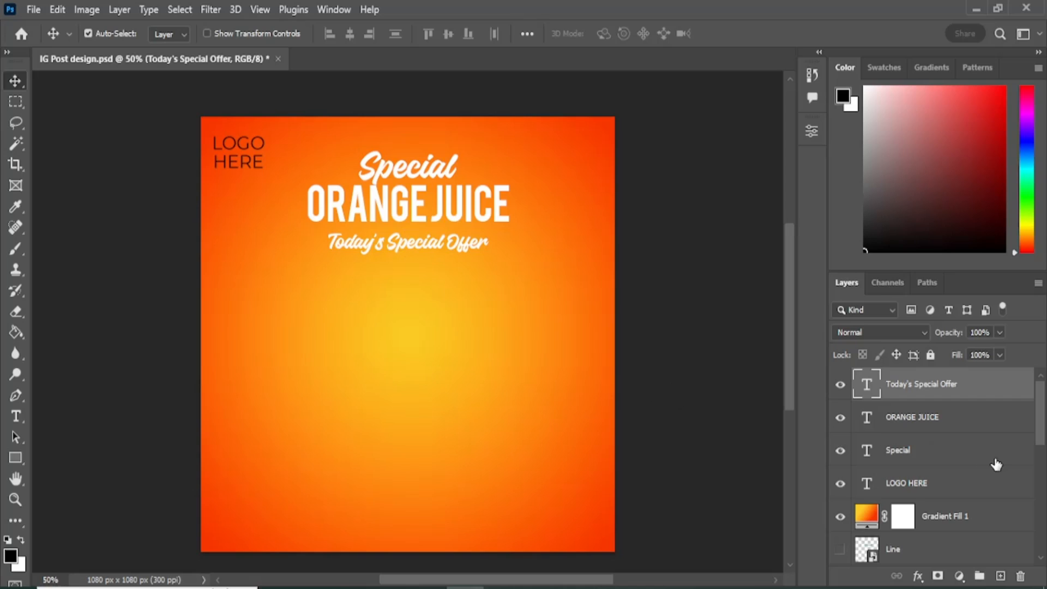
Show the orange fruit with leaves image above all other layers and place it near the center of the canvas's lower half.
scroll(996, 465, "down", 10)
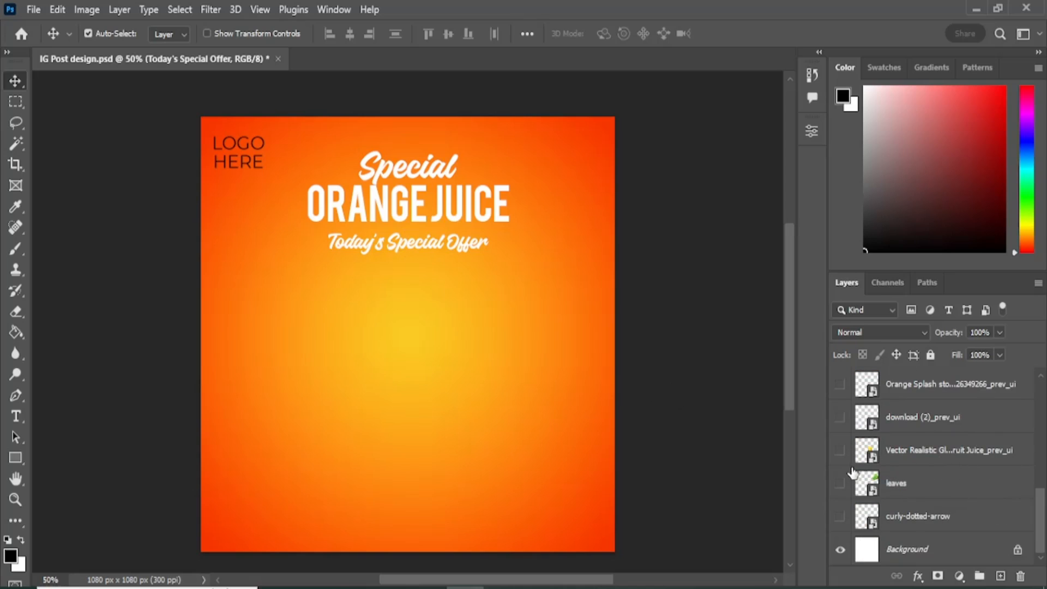
scroll(867, 450, "up", 10)
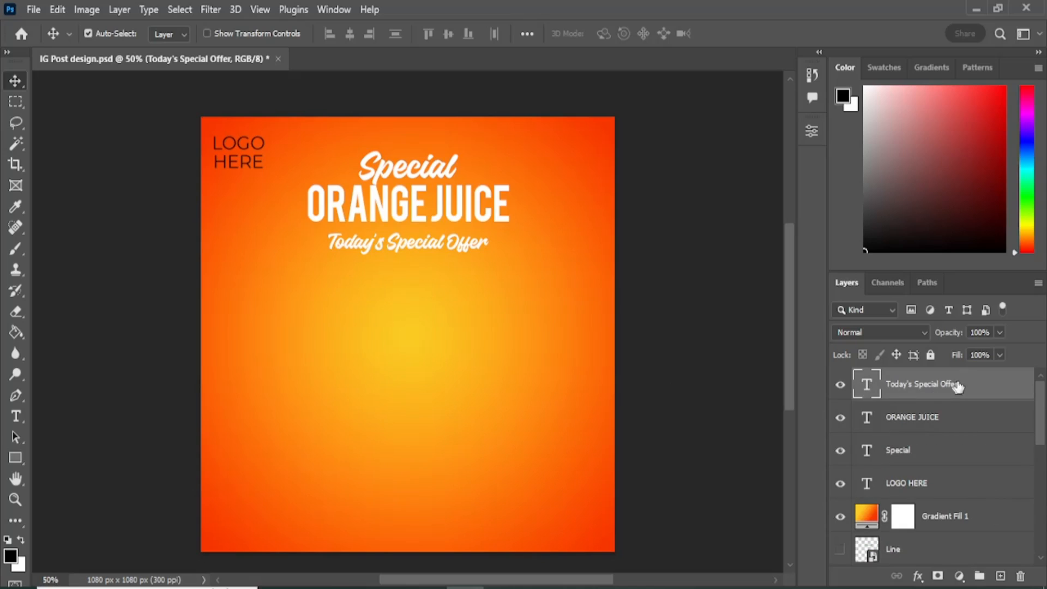
scroll(930, 423, "down", 2)
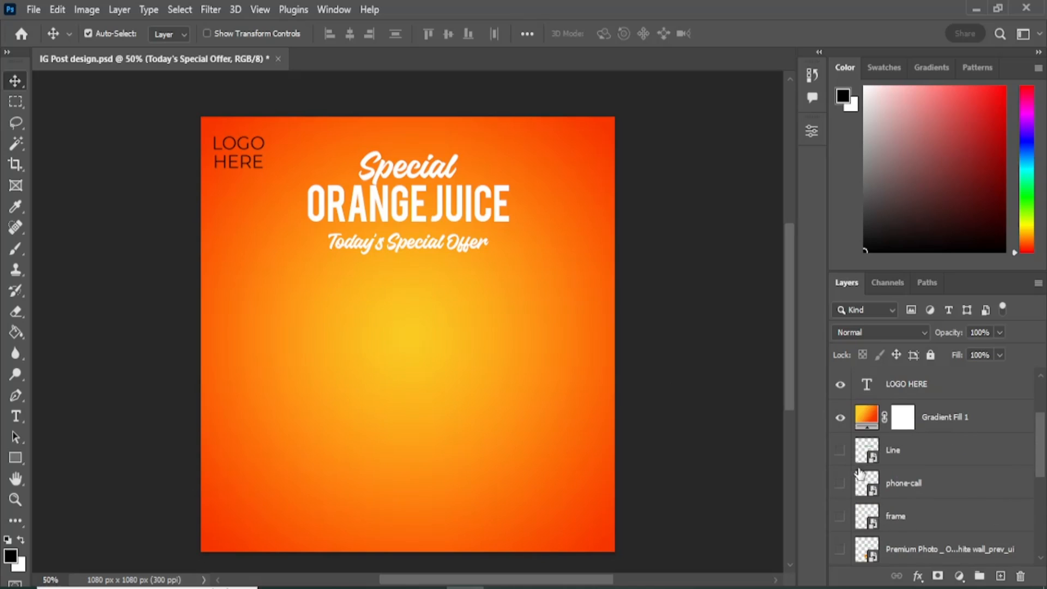
scroll(855, 468, "down", 2)
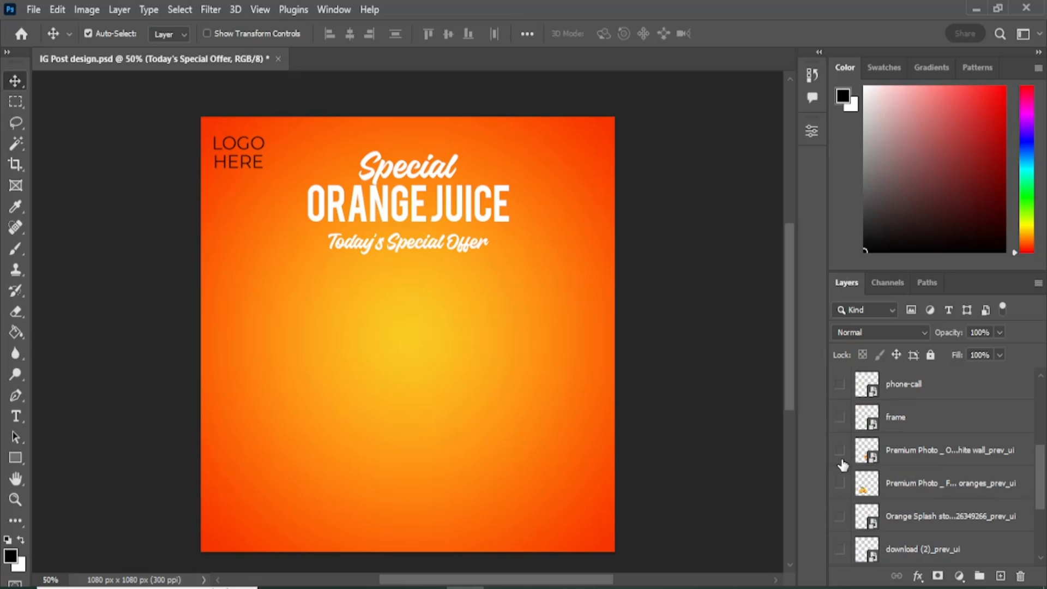
scroll(920, 485, "up", 2)
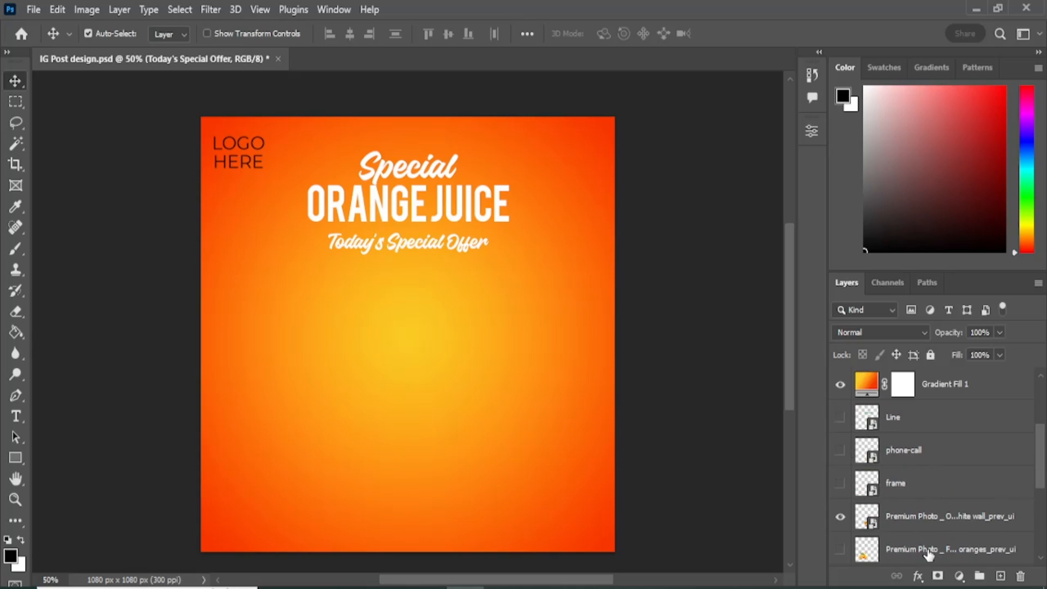
left_click_drag(895, 507, 903, 385)
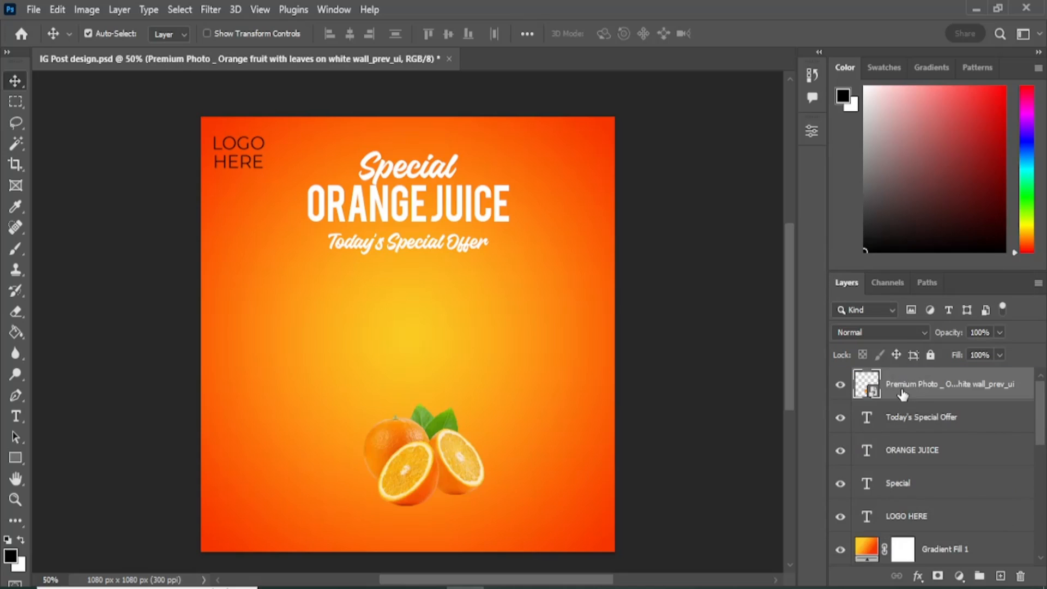
mouse_move(463, 477)
left_mouse_down()
mouse_move(464, 453)
mouse_move(448, 463)
left_mouse_up()
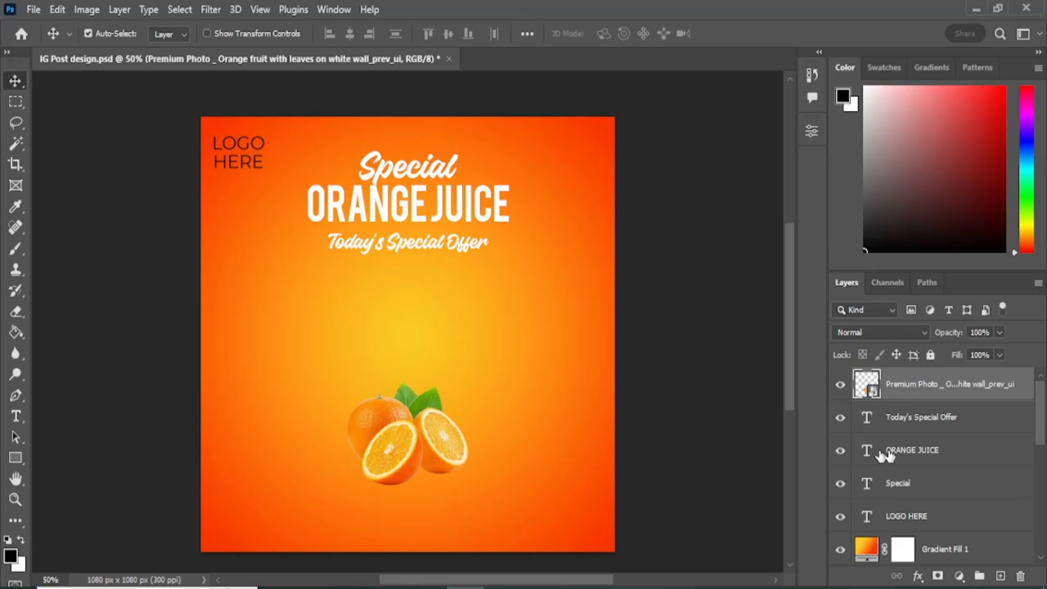
Show the "Fresh orange juice and oranges" image above all other layers and arrange both orange images side by side, slightly overlapping, in the canvas's lower half.
scroll(927, 463, "down", 6)
left_click(840, 483)
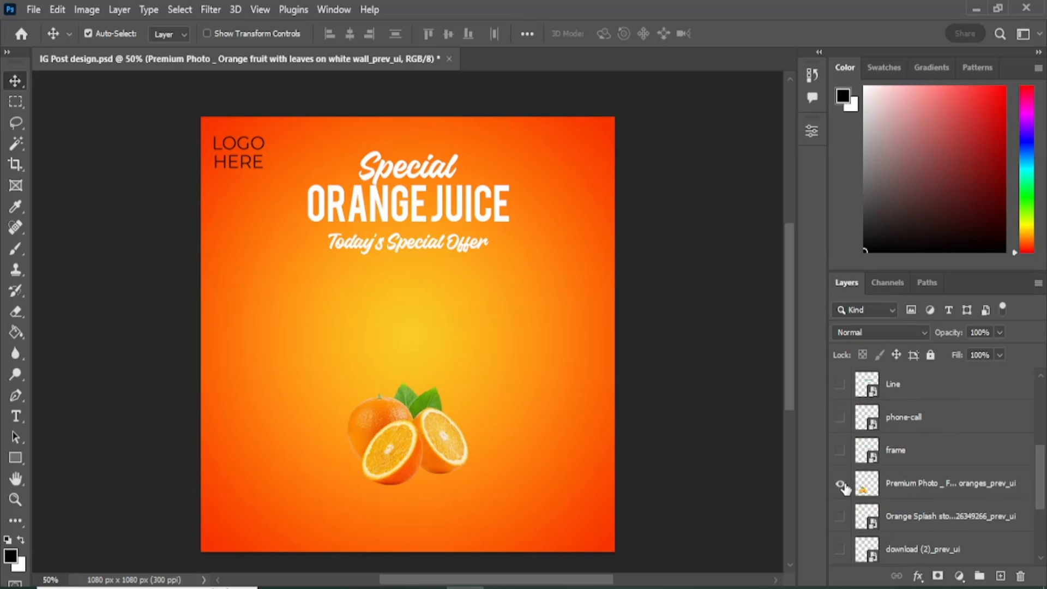
left_click_drag(921, 488, 888, 370)
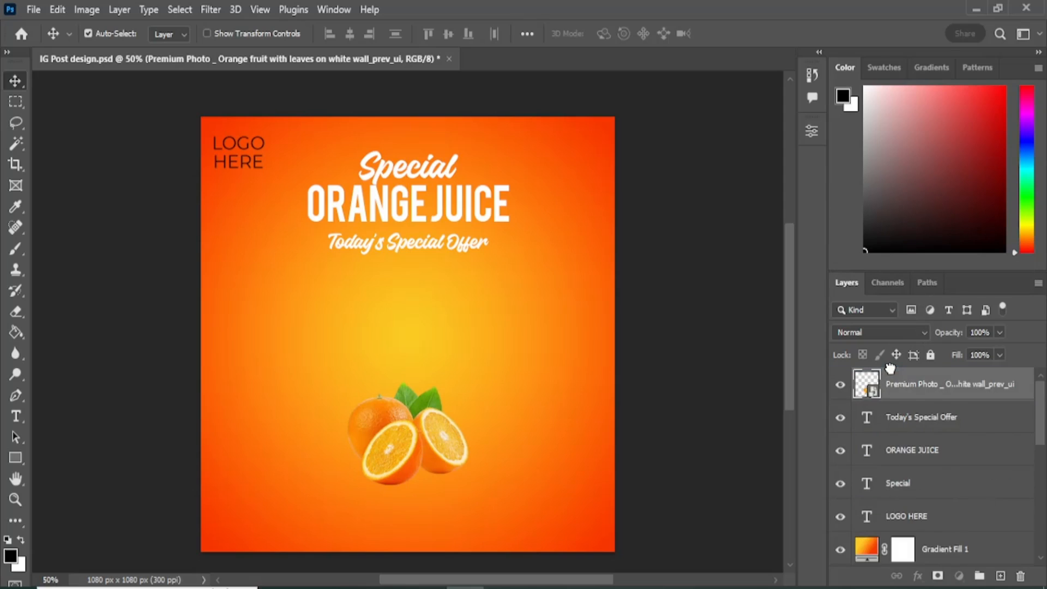
left_click_drag(440, 437, 460, 432)
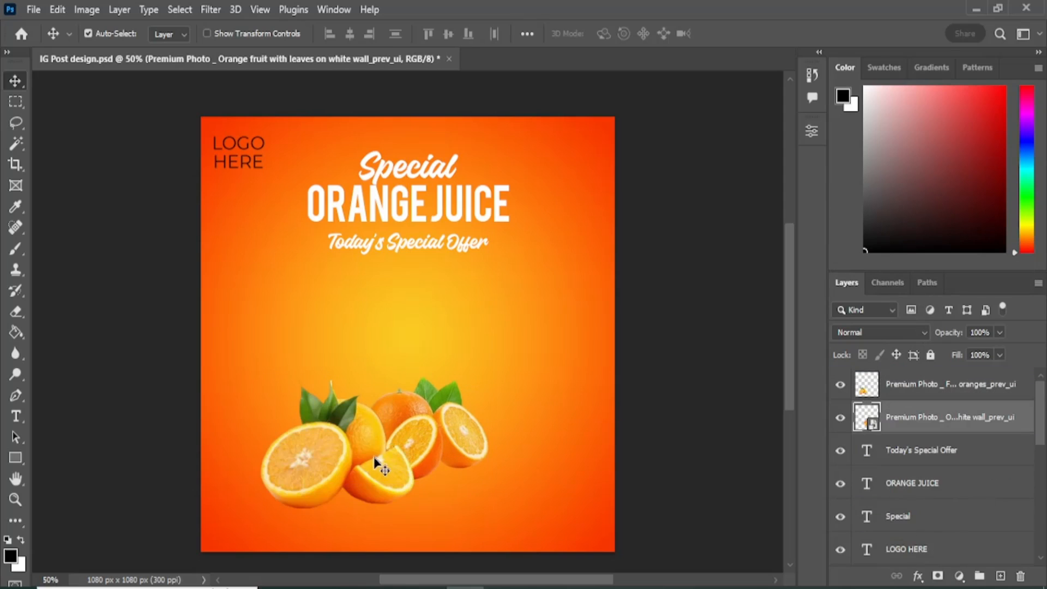
left_click_drag(364, 445, 377, 439)
left_click_drag(444, 432, 473, 435)
mouse_move(377, 458)
left_mouse_down()
mouse_move(355, 431)
mouse_move(369, 443)
left_mouse_up()
left_click_drag(486, 438, 488, 450)
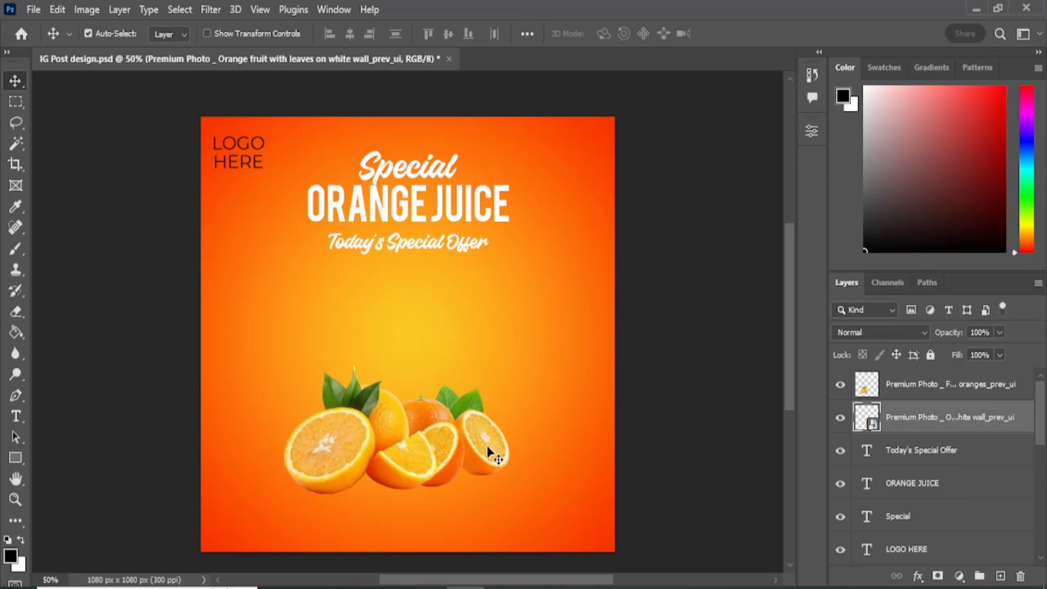
Show the rulers, place a horizontal guide near the base of the oranges and align both orange images to it.
key("ctrl+r")
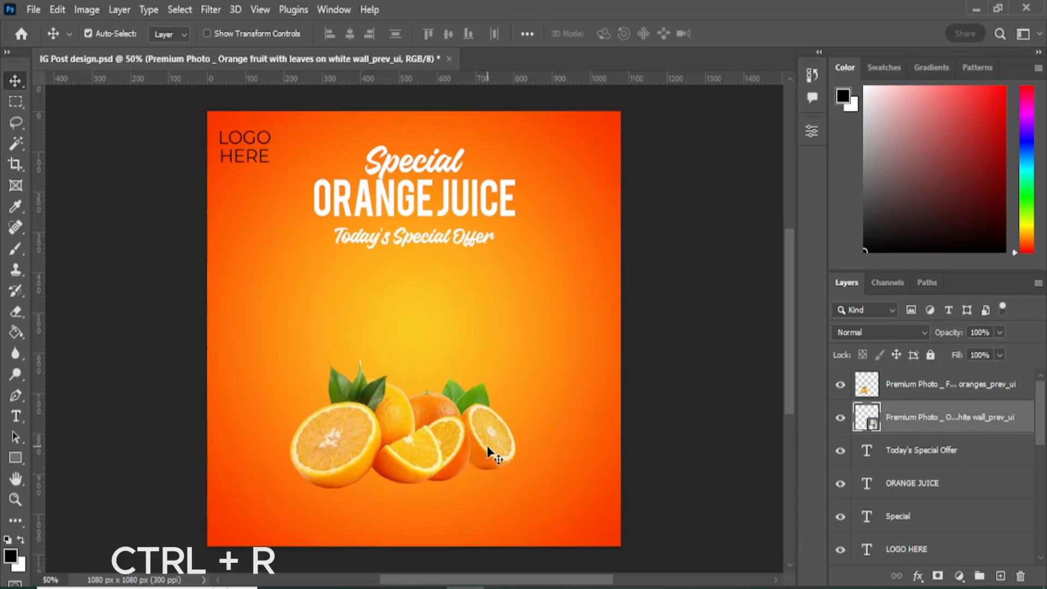
left_click_drag(386, 79, 402, 490)
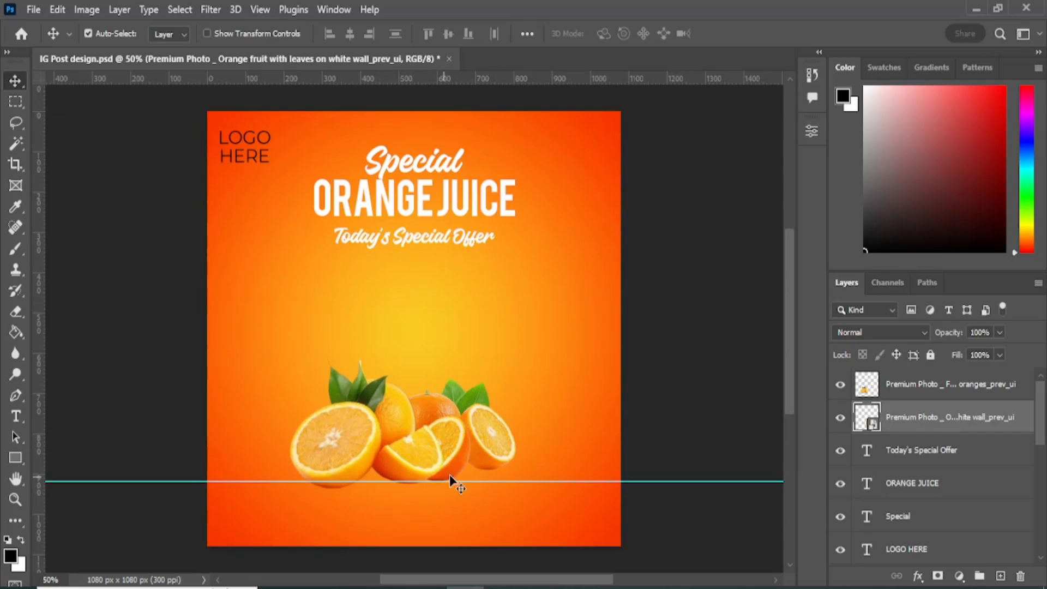
left_click_drag(470, 440, 485, 443)
left_click_drag(406, 451, 412, 443)
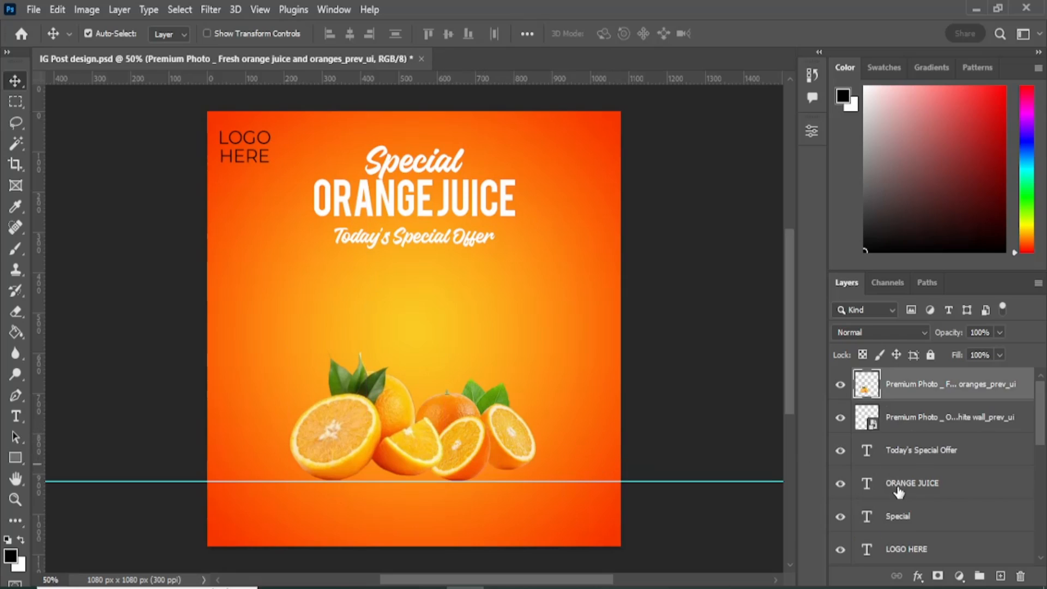
Bring the "download (2)_prev_ui" orange slice layer above all others, place the slice near the canvas's right edge and hide it.
scroll(897, 489, "down", 3)
scroll(897, 489, "down", 5)
scroll(884, 461, "up", 2)
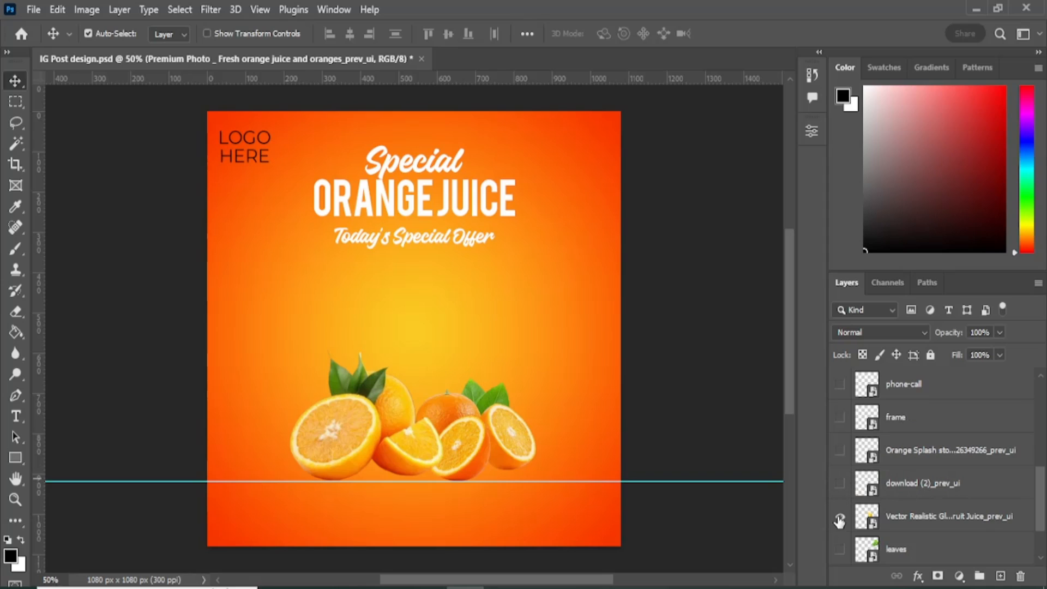
left_click(840, 483)
left_click_drag(906, 494, 904, 375)
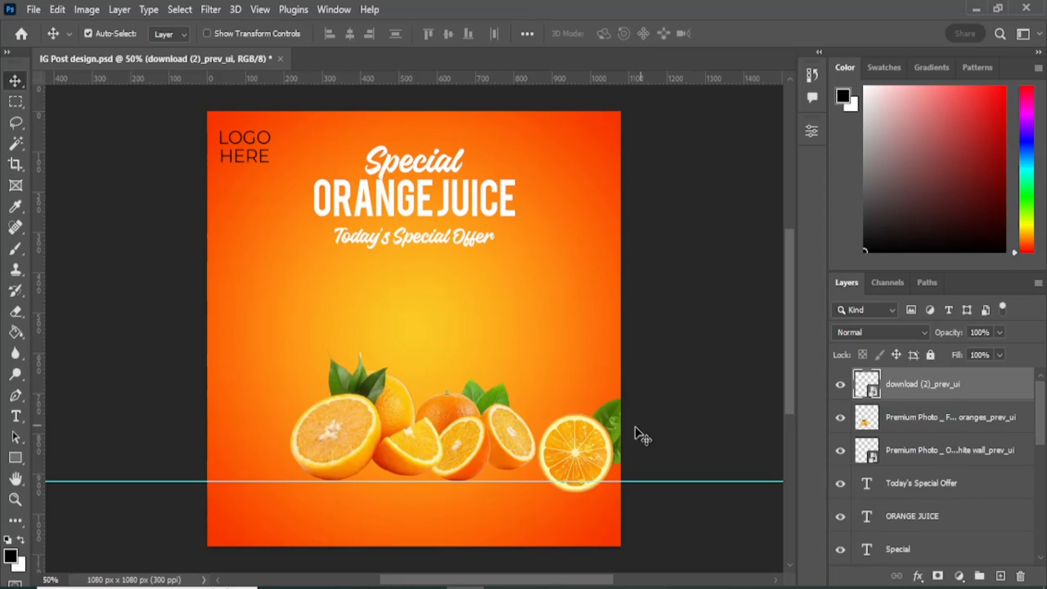
left_click_drag(596, 461, 569, 339)
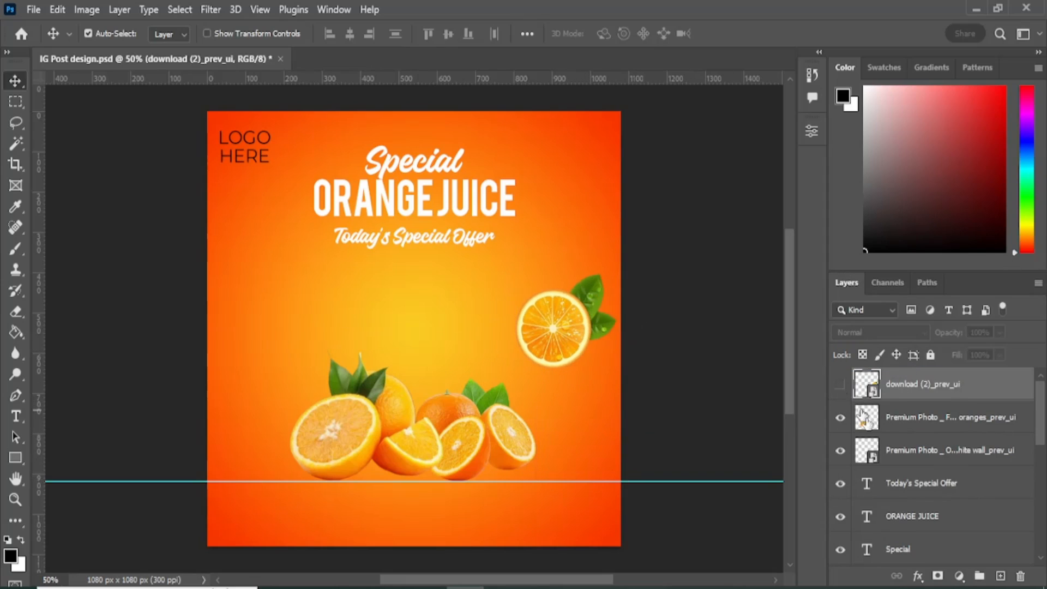
left_click(840, 384)
Move the Orange Splash layer to the top of the layer stack and leave it hidden.
scroll(872, 453, "down", 4)
scroll(874, 465, "down", 1)
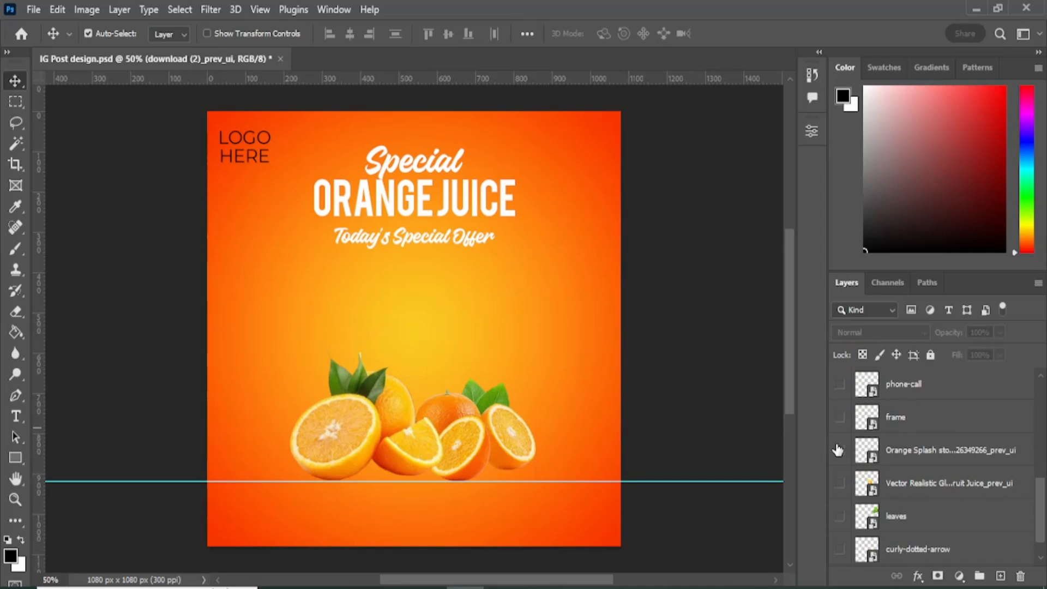
left_click_drag(929, 460, 901, 379)
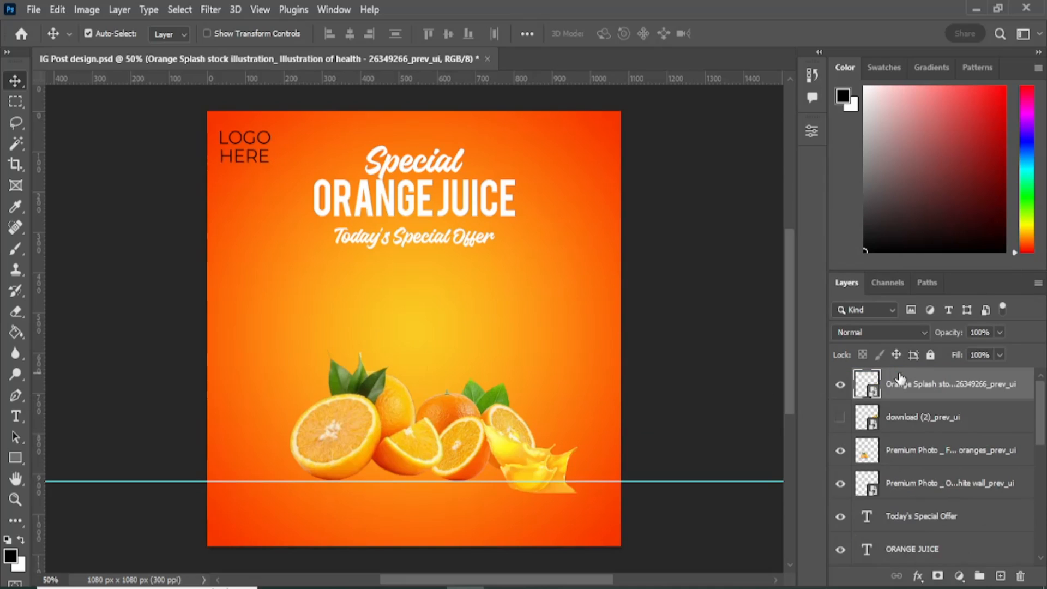
left_click(841, 385)
Show the glass of fruit juice image and center it below the tagline, with its layer directly beneath both orange image layers.
scroll(899, 441, "down", 8)
left_click(841, 524)
left_click_drag(900, 533, 901, 383)
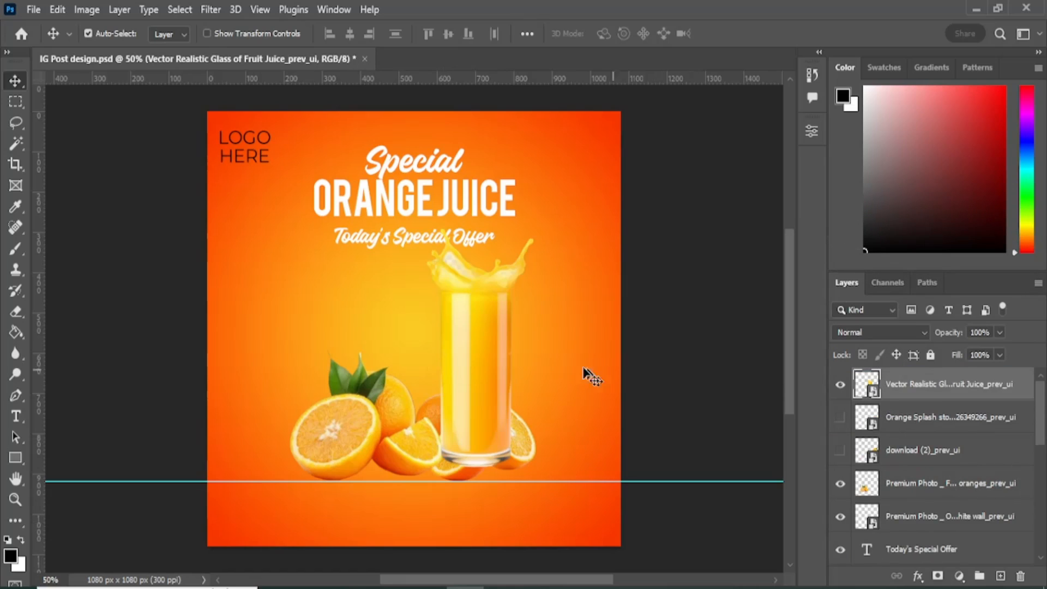
left_click_drag(489, 343, 446, 343)
left_click_drag(928, 403, 924, 530)
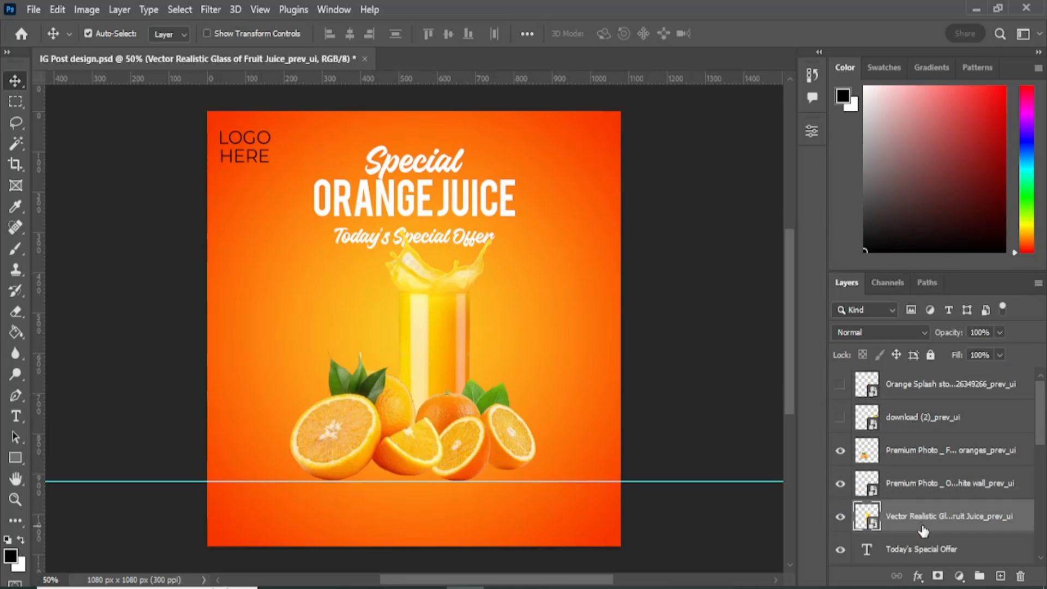
left_click_drag(426, 328, 413, 351)
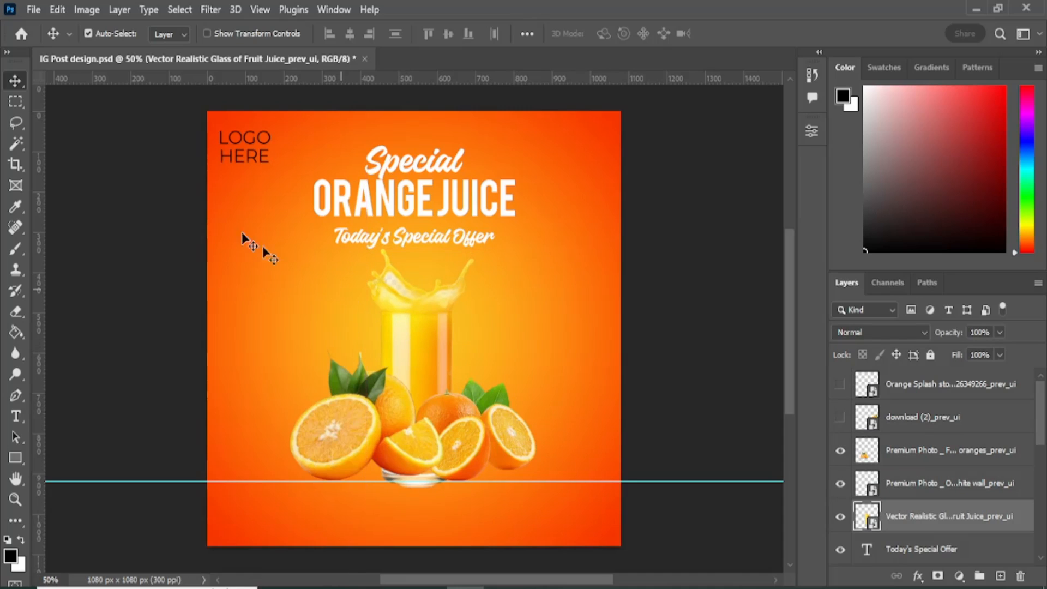
Free-transform the juice glass to 108.95% scale and position it at about X 546 px, Y 659 px, with its base near the guide.
left_click(34, 9)
left_click(57, 8)
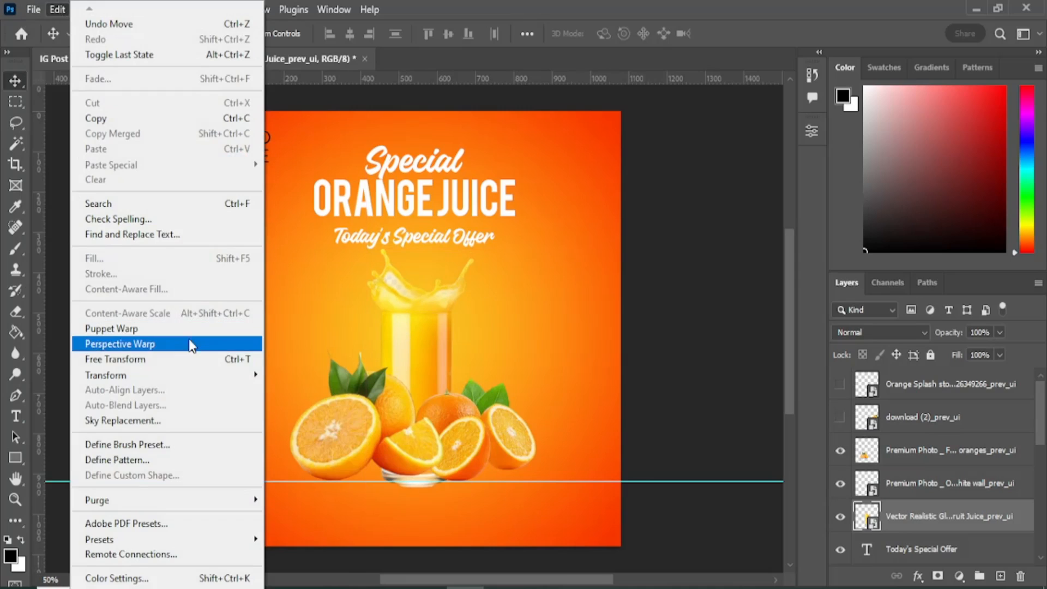
left_click(195, 358)
left_click_drag(414, 516, 412, 490)
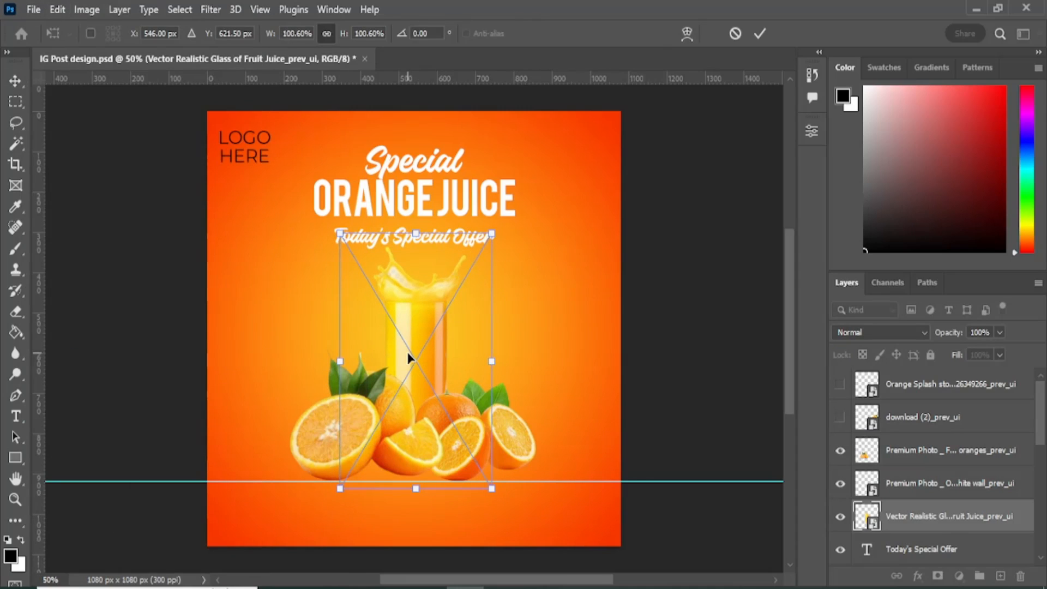
mouse_move(405, 348)
left_mouse_down()
mouse_move(405, 371)
mouse_move(406, 345)
left_mouse_up()
left_click_drag(413, 253, 413, 228)
left_click_drag(428, 298, 432, 307)
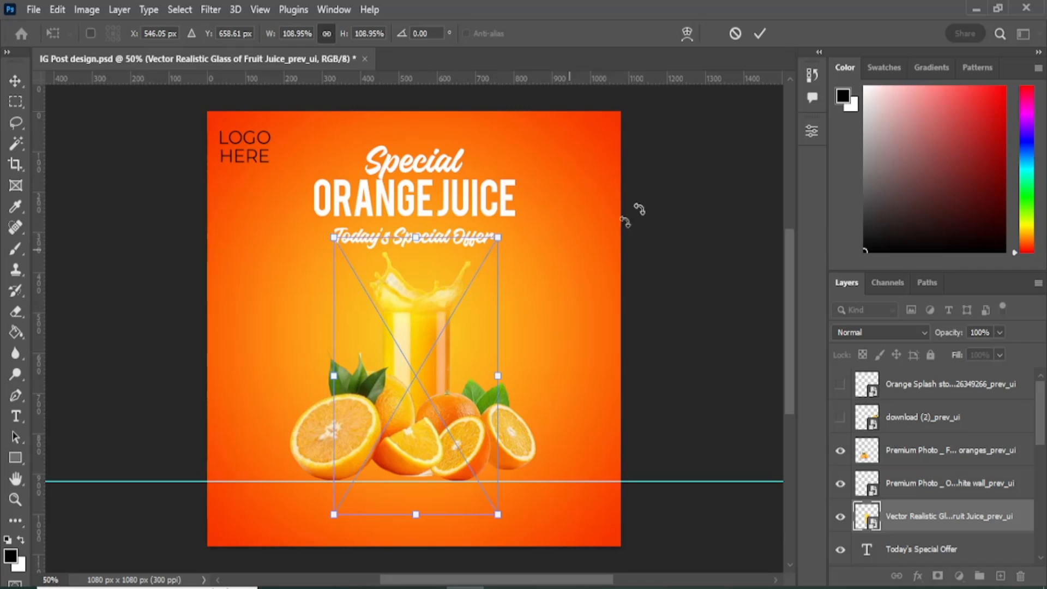
left_click(760, 34)
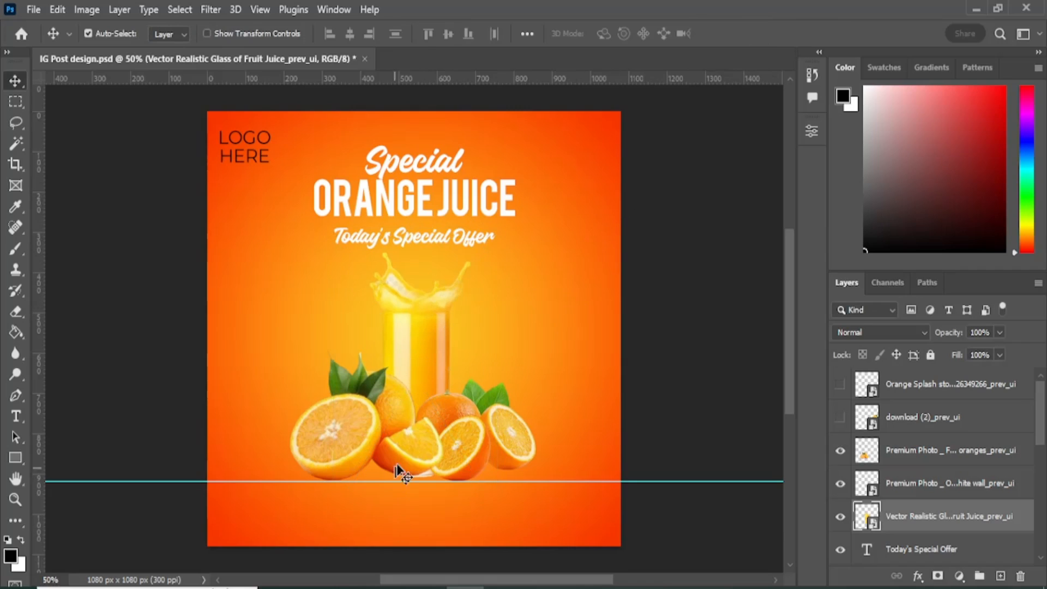
Shift both orange images slightly right so they sit balanced around the base of the juice glass.
left_click(409, 474)
left_click_drag(466, 450, 510, 445)
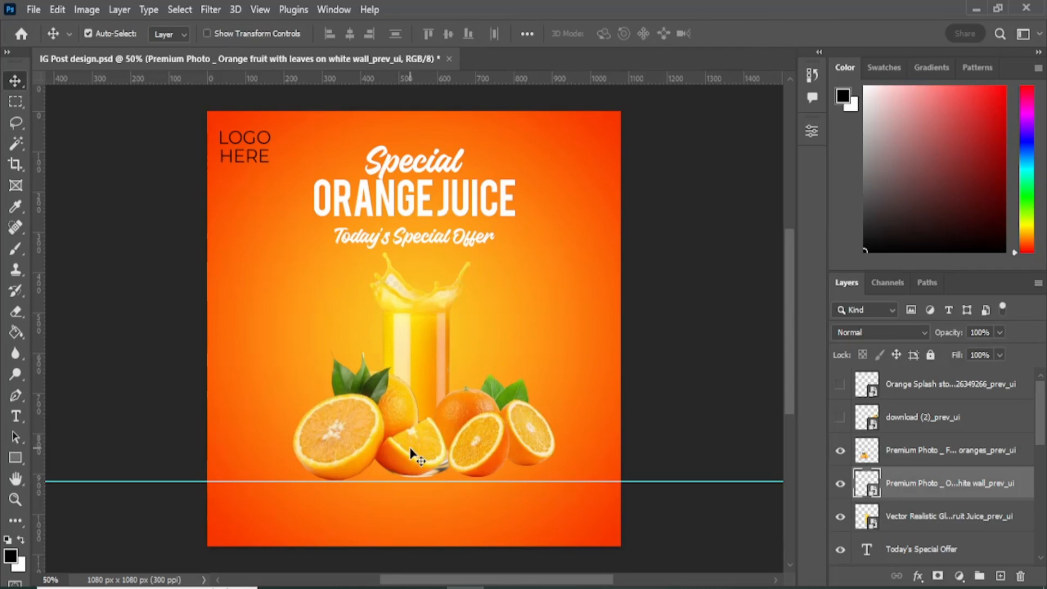
left_click_drag(484, 450, 476, 450)
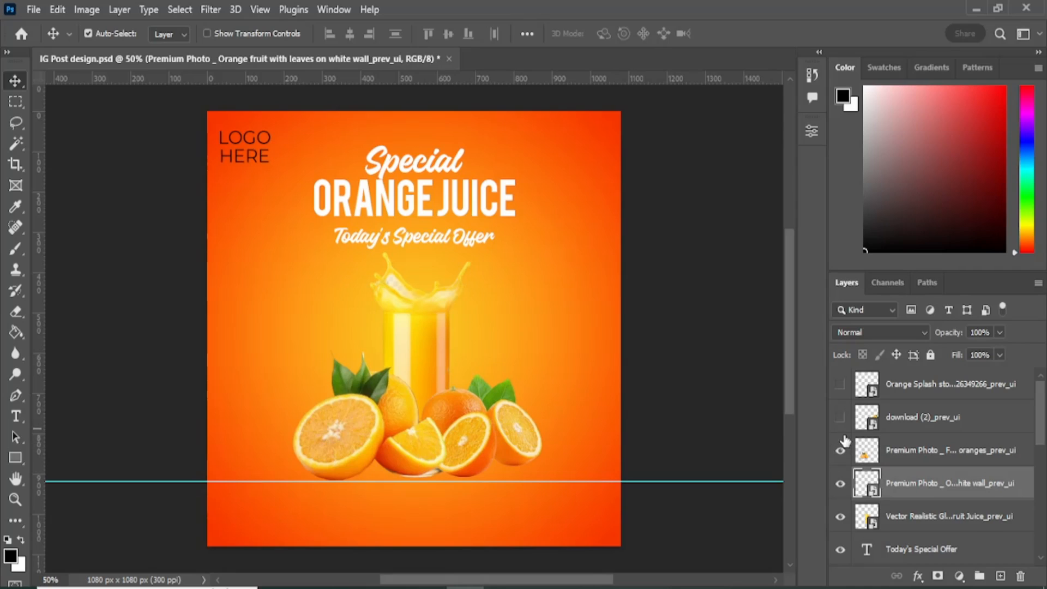
Show the orange splash image, move it to the left of the juice glass and scale it to 78.86%.
left_click(840, 417)
left_click(840, 385)
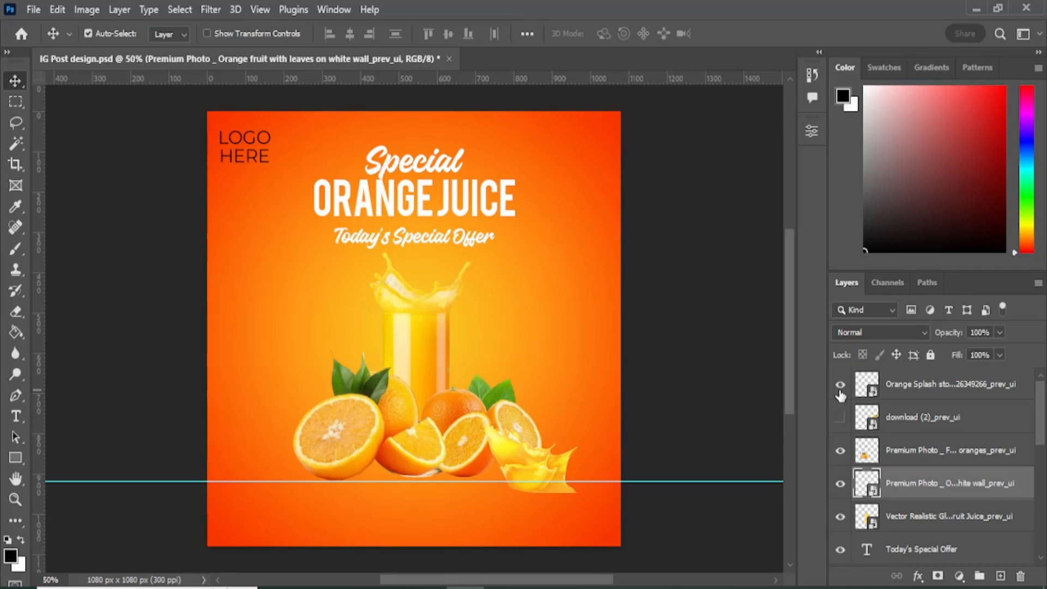
left_click_drag(534, 473, 316, 340)
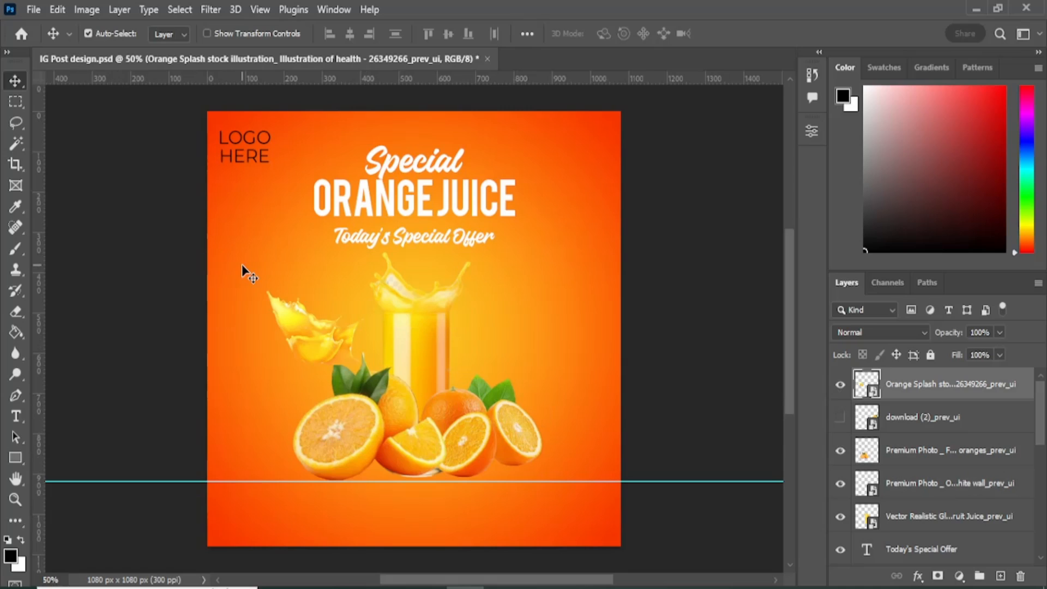
key("ctrl+t")
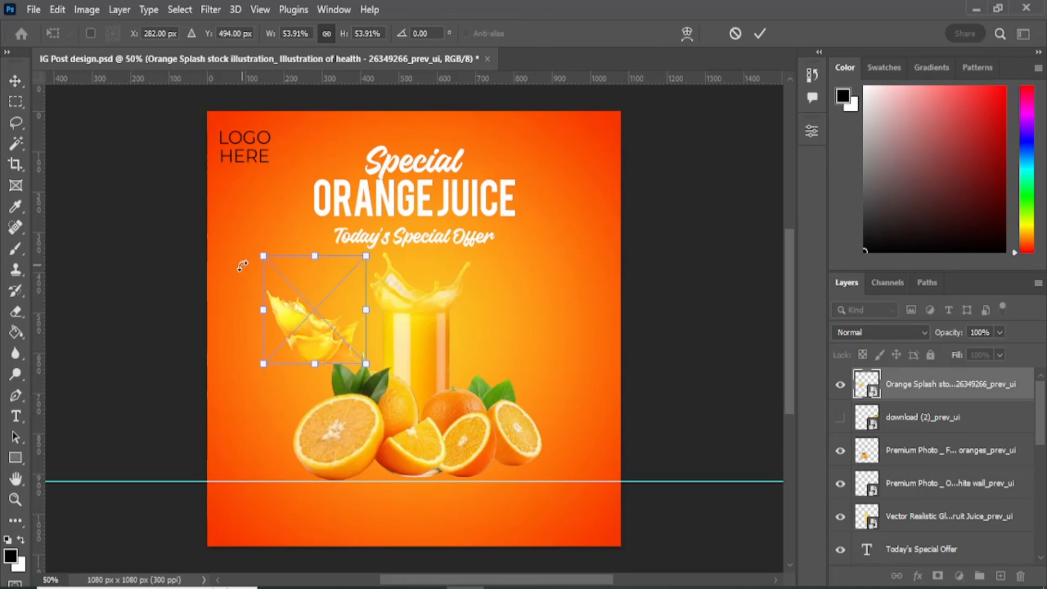
left_click_drag(311, 364, 320, 410)
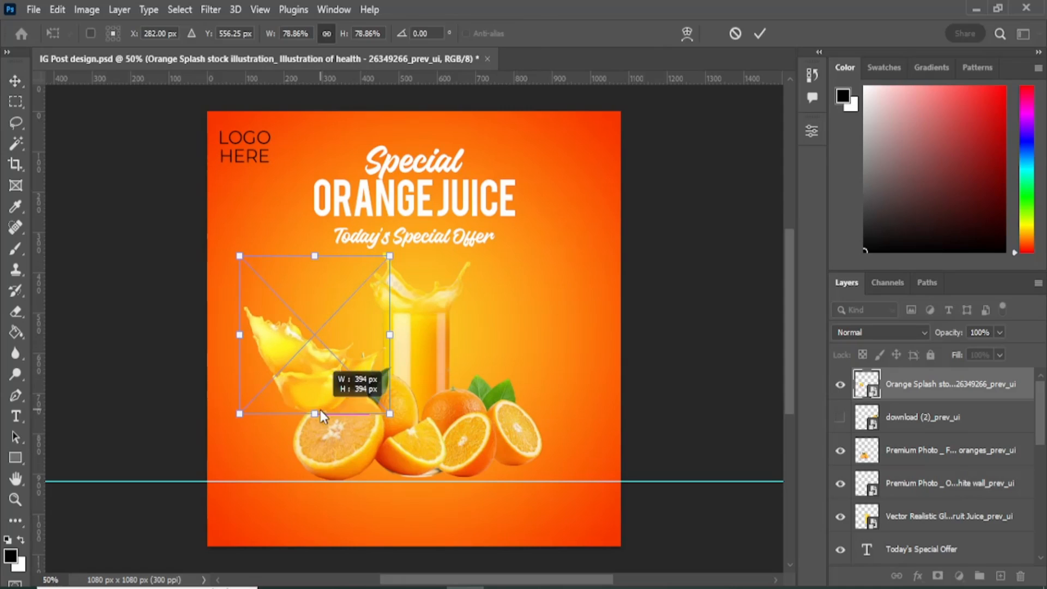
left_click_drag(316, 345, 319, 298)
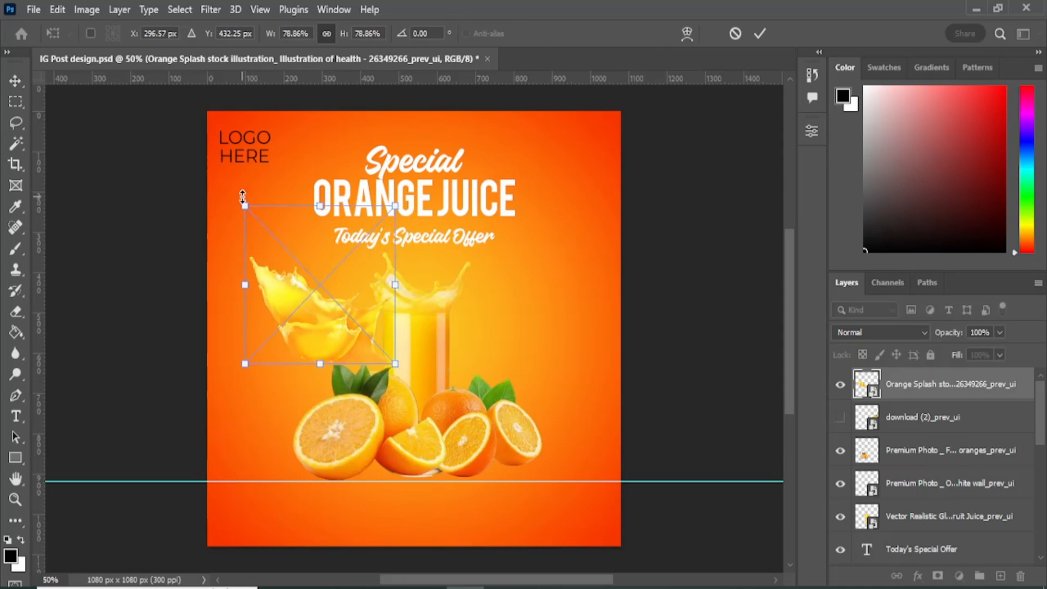
Rotate the orange splash to about -25.55° and place it behind the oranges and glass, with its layer directly beneath the juice glass layer.
left_click_drag(242, 195, 211, 237)
left_click_drag(304, 275, 326, 339)
left_click(16, 82)
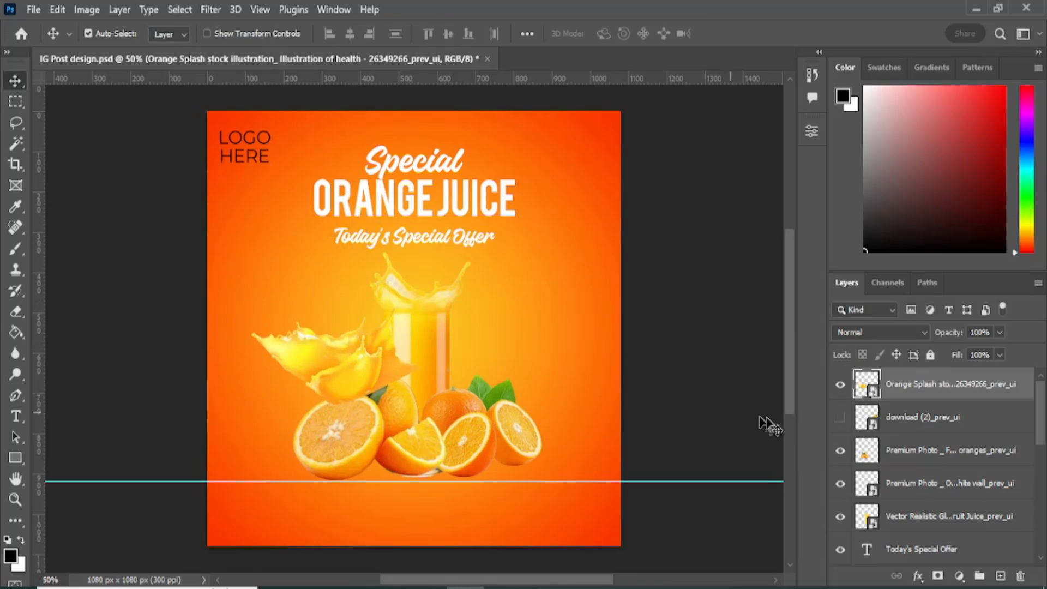
left_click_drag(892, 396, 889, 532)
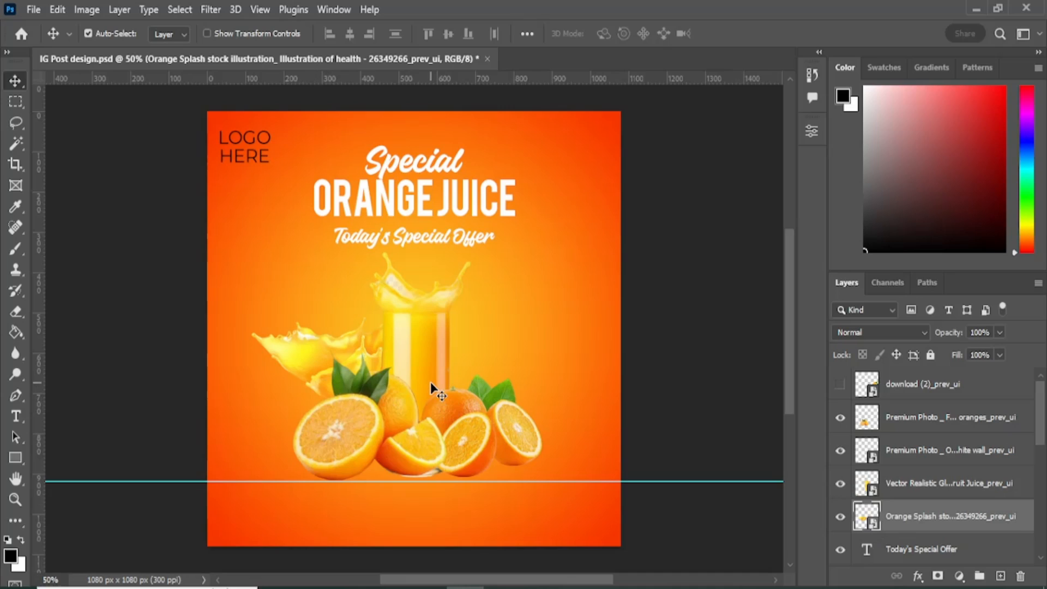
Duplicate the orange splash, rotate the copy counterclockwise and place it below the original, extending left from behind the orange half.
key("ctrl+j")
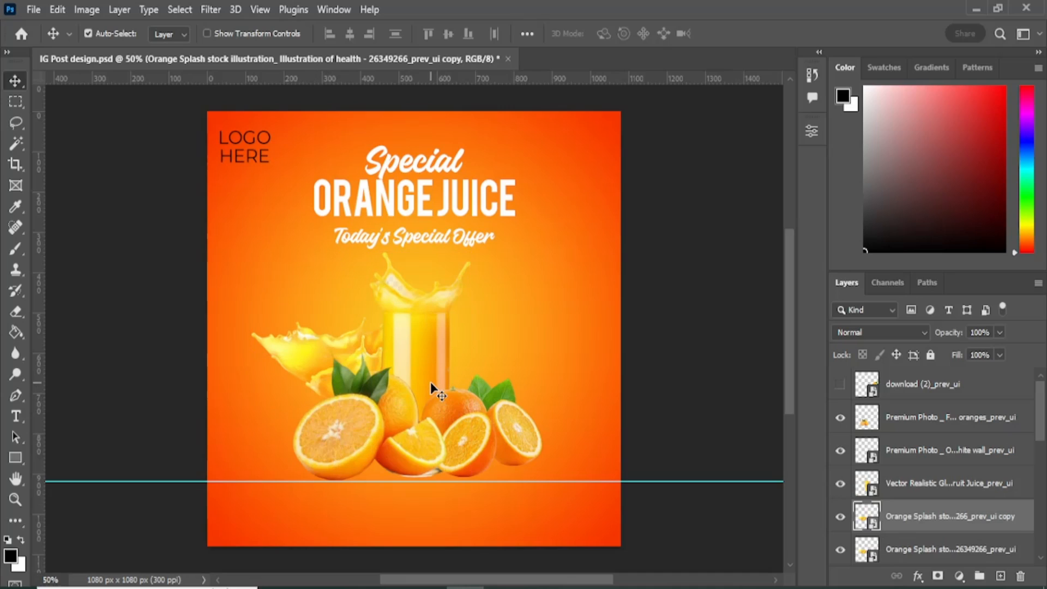
left_click_drag(319, 352, 291, 385)
left_click(57, 10)
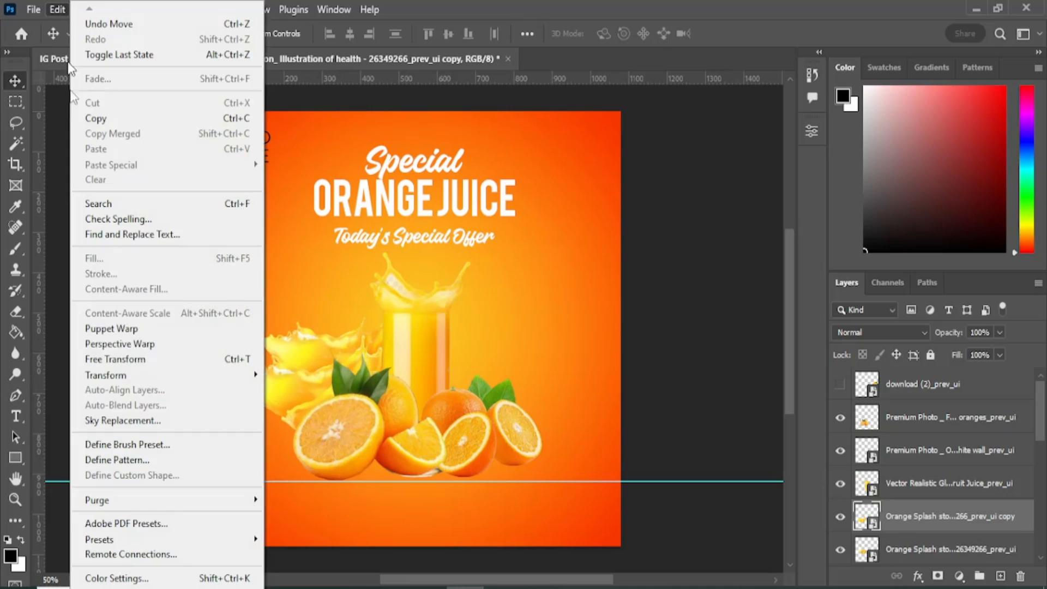
left_click(115, 360)
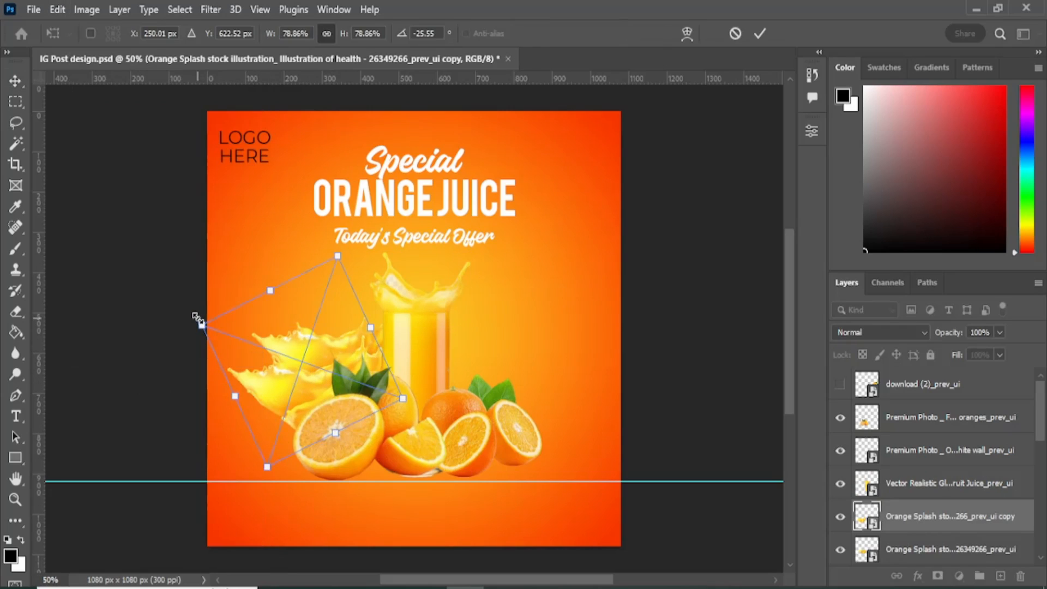
left_click_drag(188, 327, 189, 415)
left_click_drag(310, 380, 325, 373)
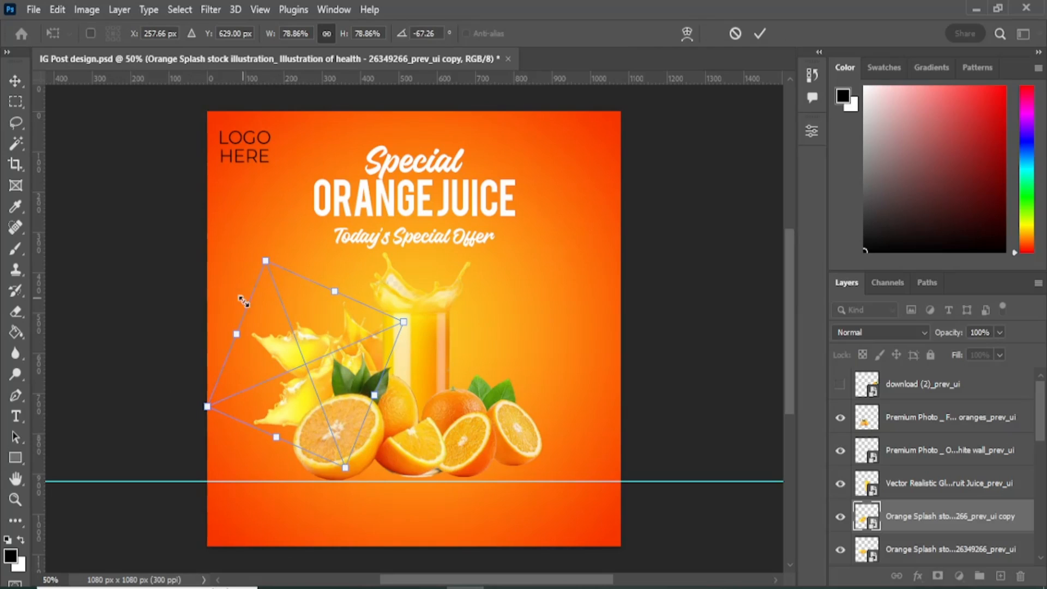
left_click_drag(194, 392, 400, 478)
left_click_drag(344, 345, 336, 430)
key("Return")
left_click(15, 102)
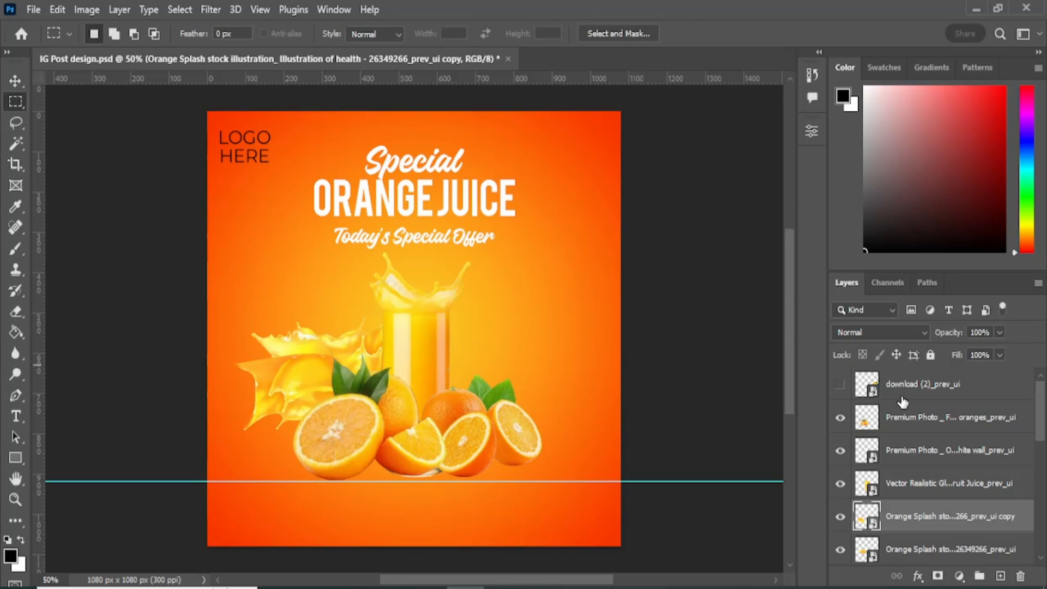
key("j")
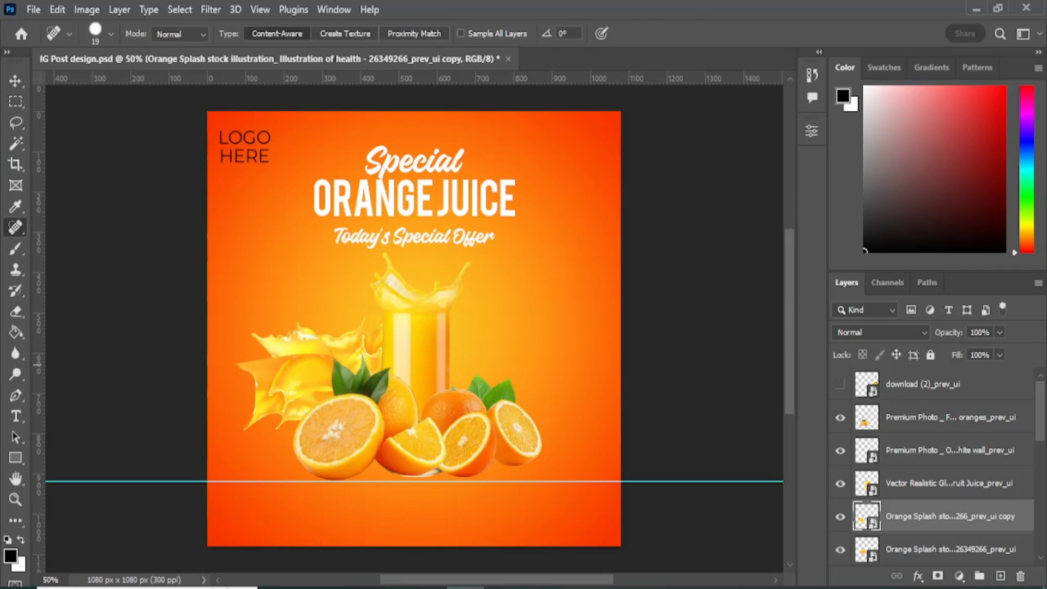
scroll(942, 513, "down", 2)
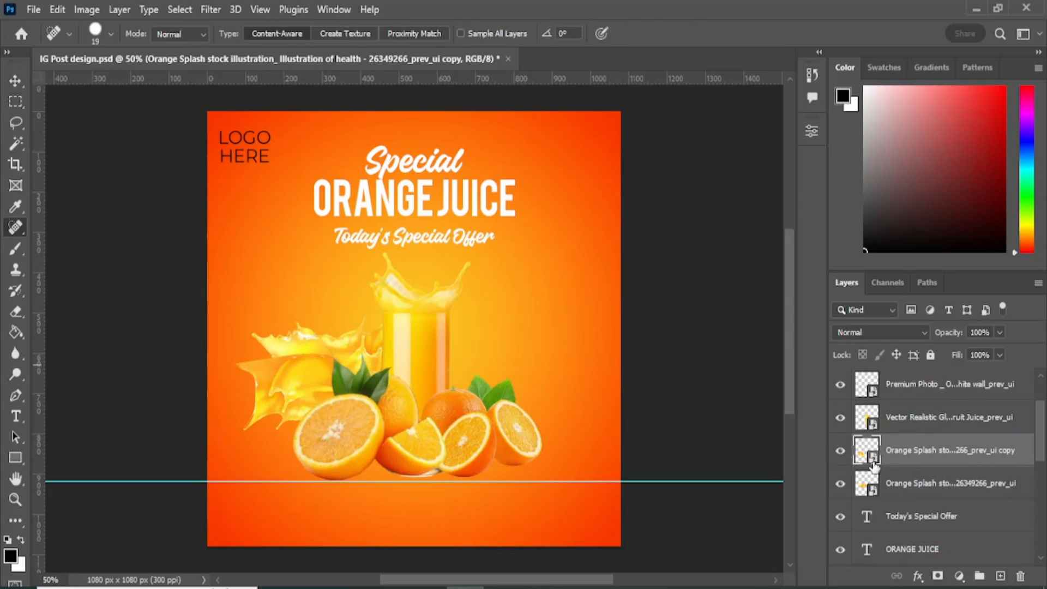
Duplicate the lower orange splash and place the mirrored copy behind the glass, extending out to its right.
left_click(840, 450)
left_click(840, 418)
left_click(841, 418)
key("ctrl+j")
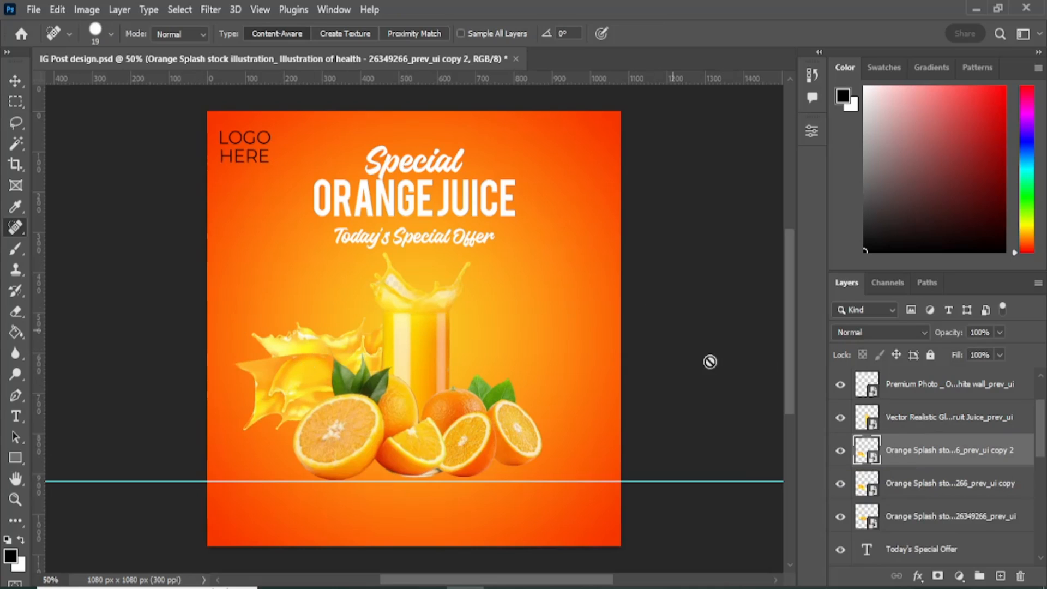
left_click(12, 82)
left_click_drag(304, 377, 478, 320)
key("ctrl")
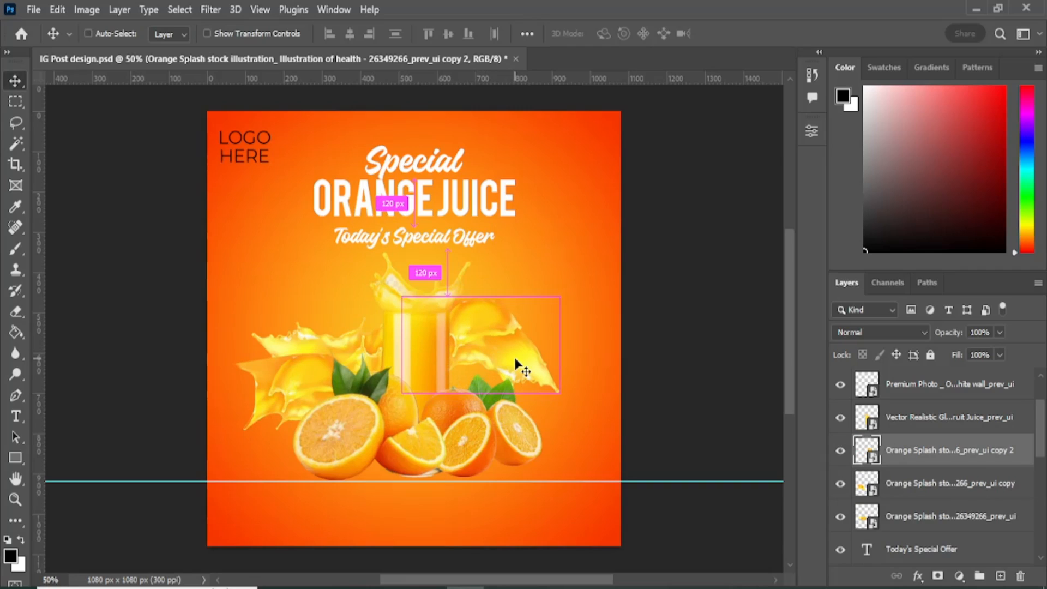
Duplicate the right splash, rotate the copy to about -20.15° and place it lower, behind the oranges to the right of the glass.
key("ctrl+j")
left_click_drag(518, 321, 507, 380)
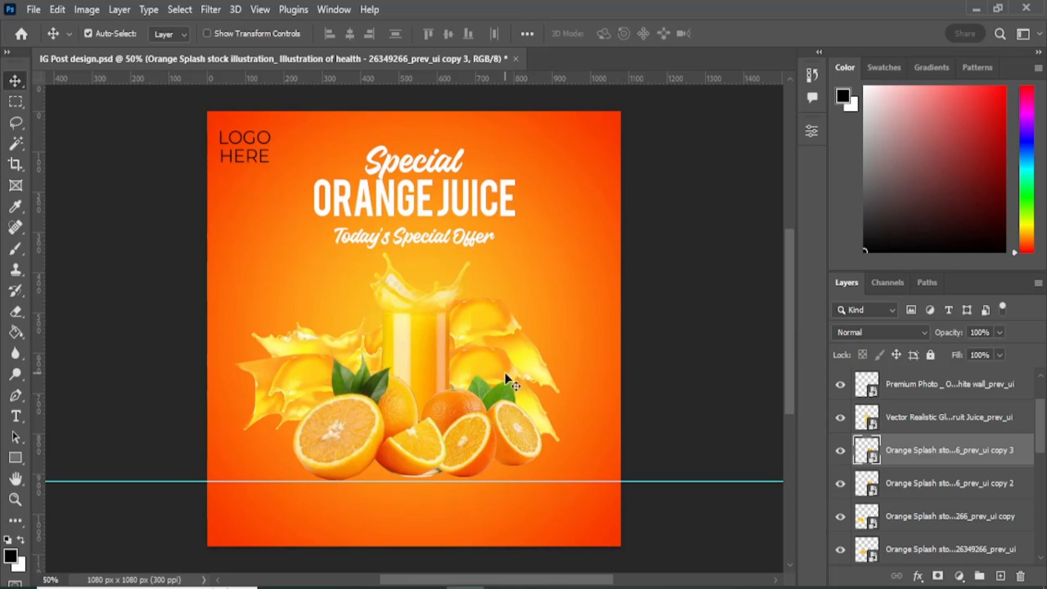
left_click(58, 9)
left_click(194, 362)
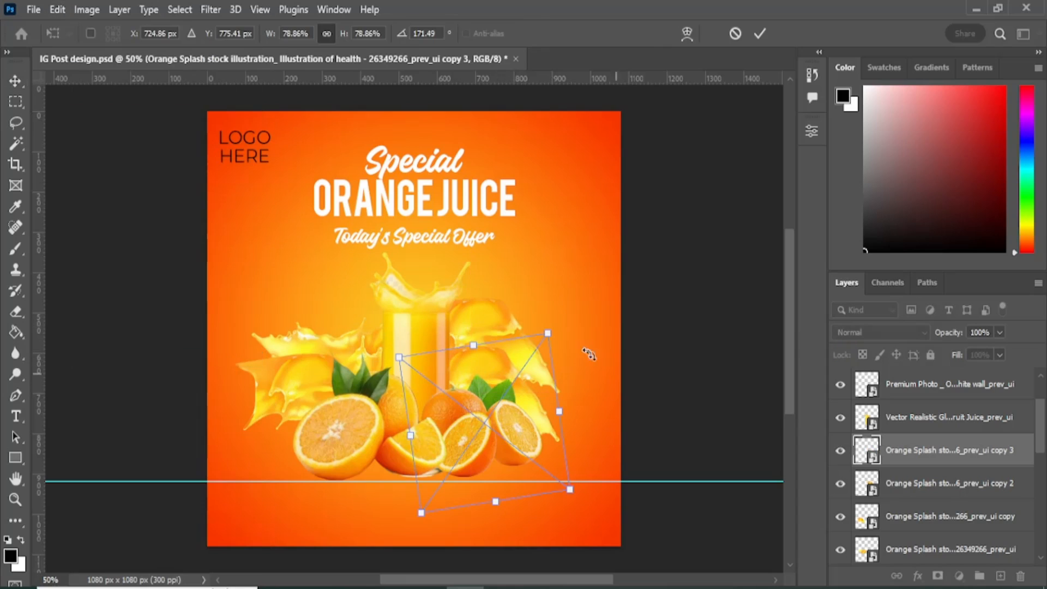
left_click_drag(575, 319, 480, 388)
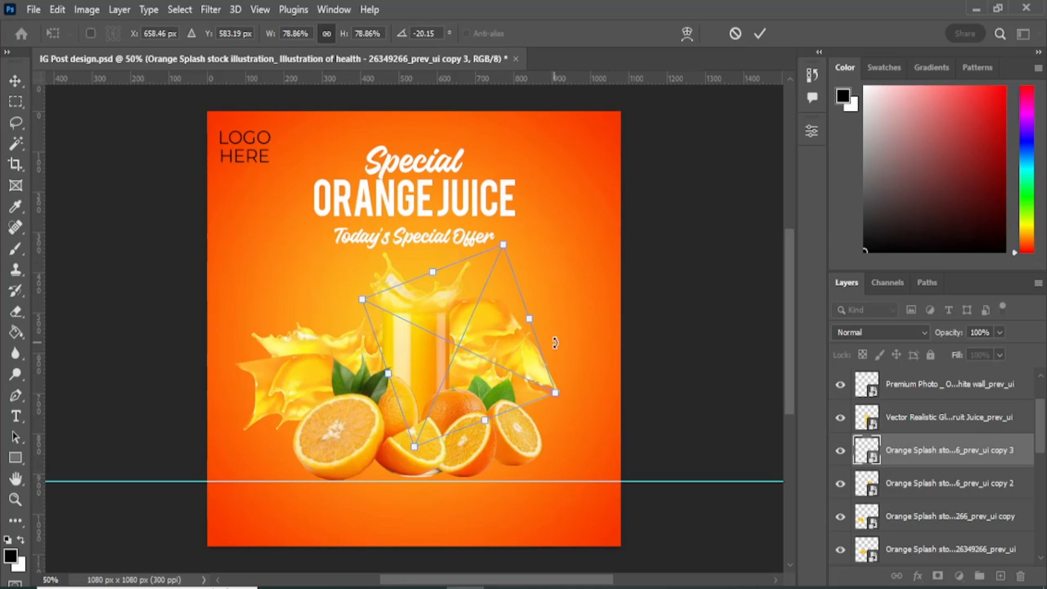
left_click_drag(499, 334, 521, 342)
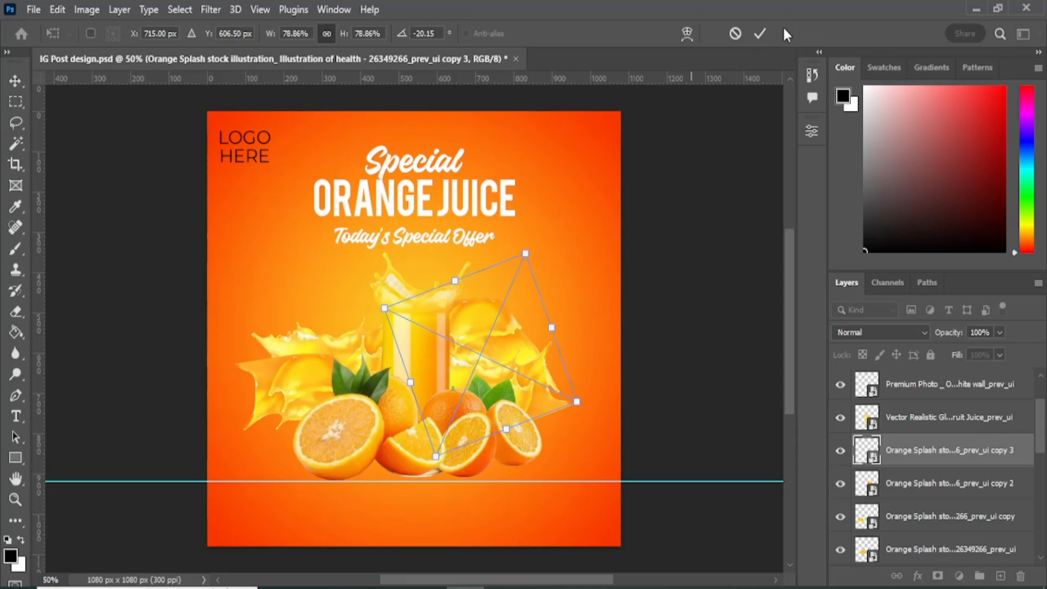
left_click(760, 33)
Move the upper splashes on both sides of the glass slightly inward, closer to the glass.
left_click_drag(484, 324, 462, 335)
left_click_drag(325, 344, 344, 332)
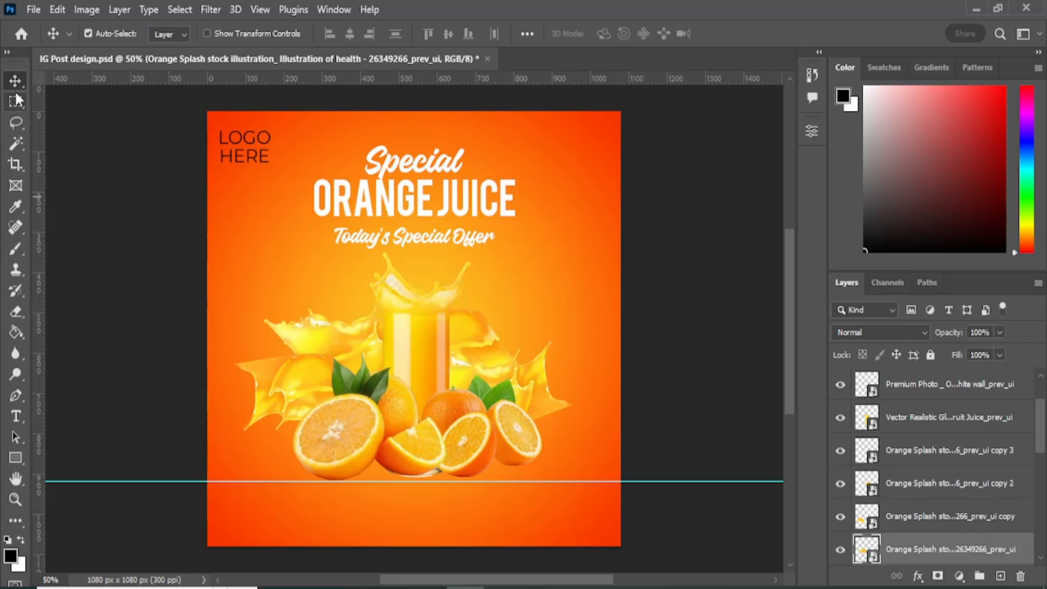
left_click(141, 227)
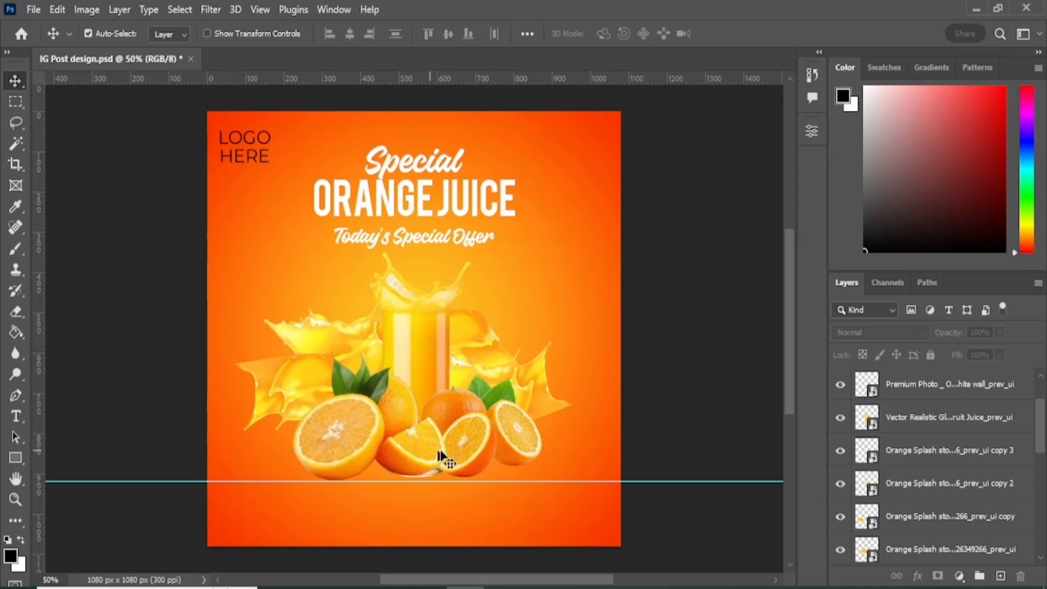
Flip the orange fruit image to the right of the glass horizontally and move it left, close beside the orange wedge.
left_click(499, 452)
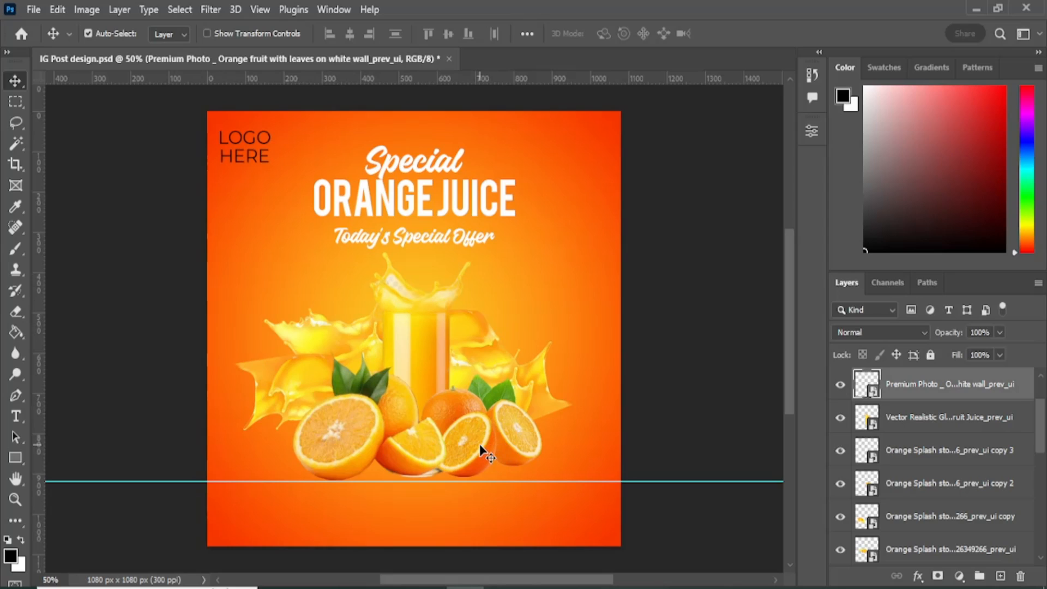
left_click_drag(480, 446, 455, 454)
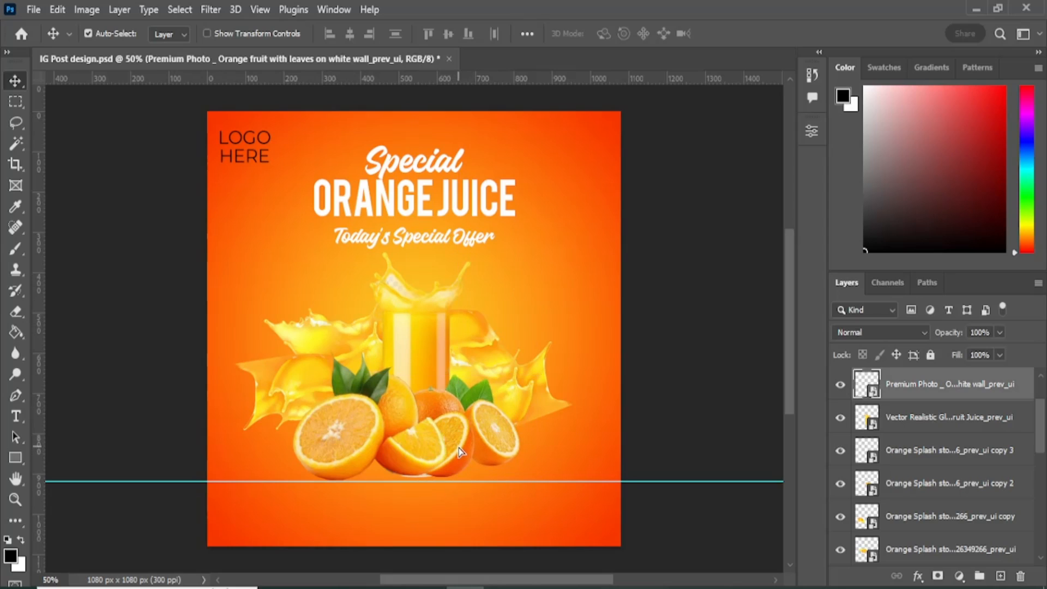
left_click(58, 10)
mouse_move(249, 375)
left_click(272, 361)
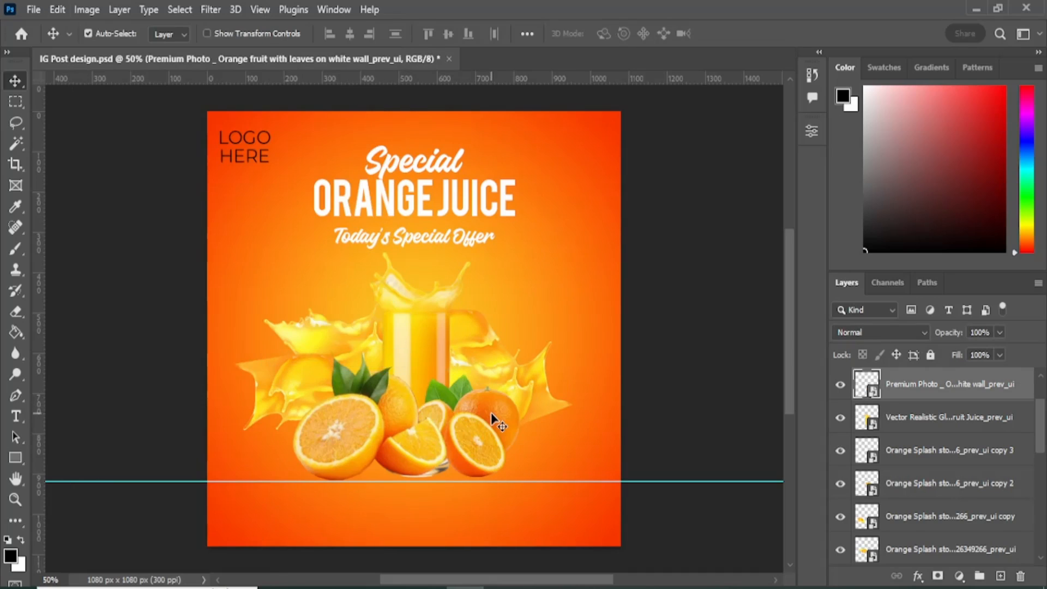
left_click_drag(488, 415, 469, 420)
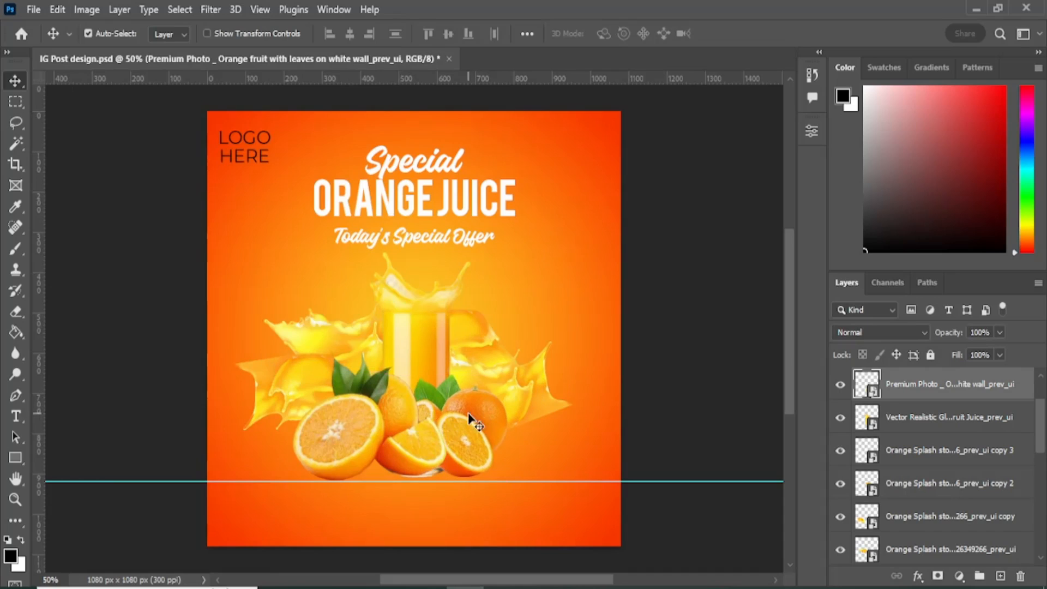
left_click(423, 453)
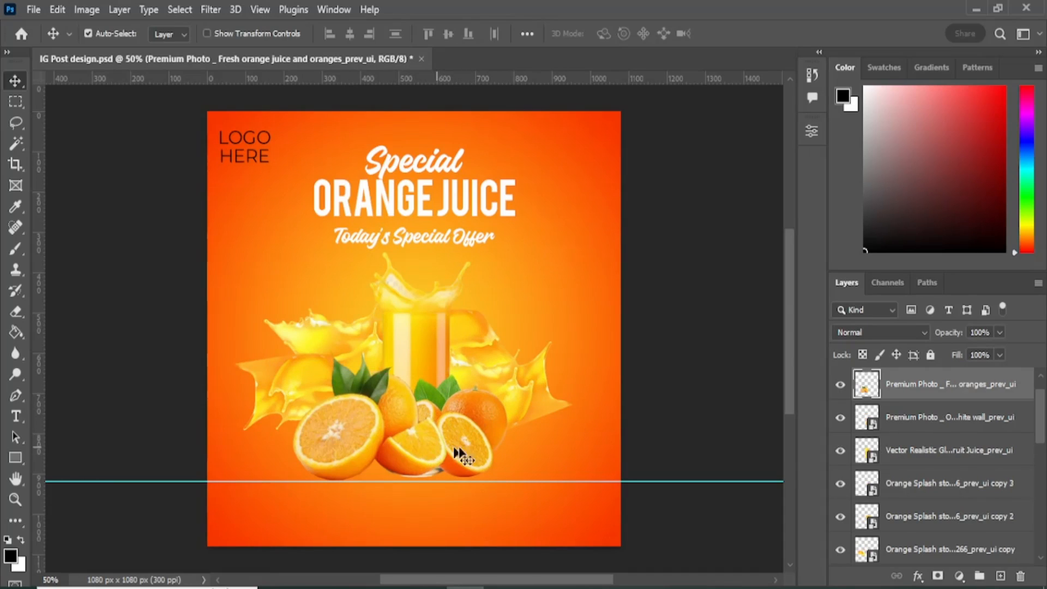
left_click(483, 425)
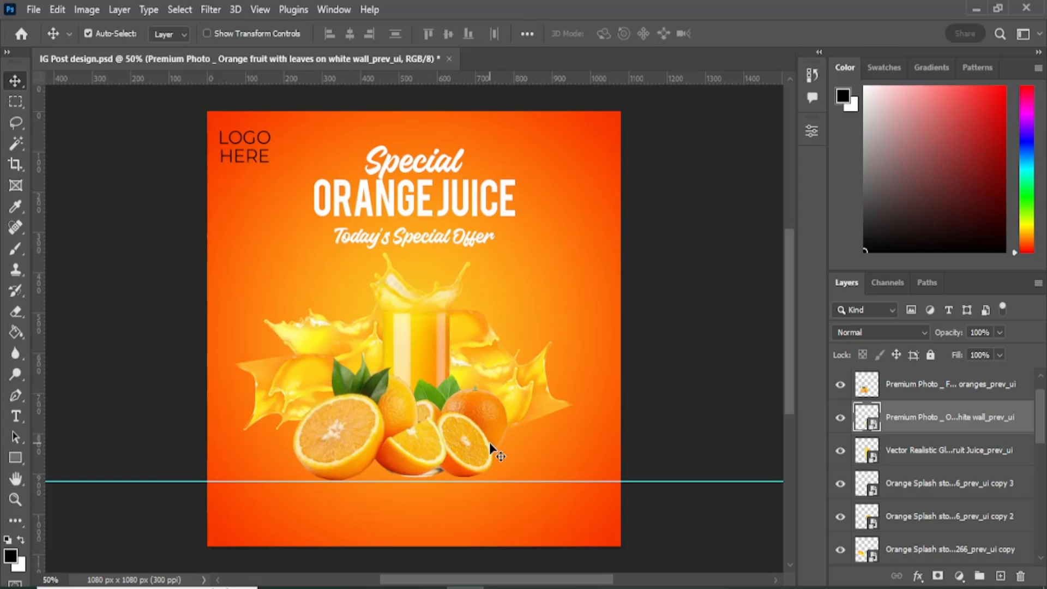
Draw a circle of about 682 px over the juice composition, on a layer directly above the fresh orange juice and oranges layer.
scroll(903, 409, "up", 1)
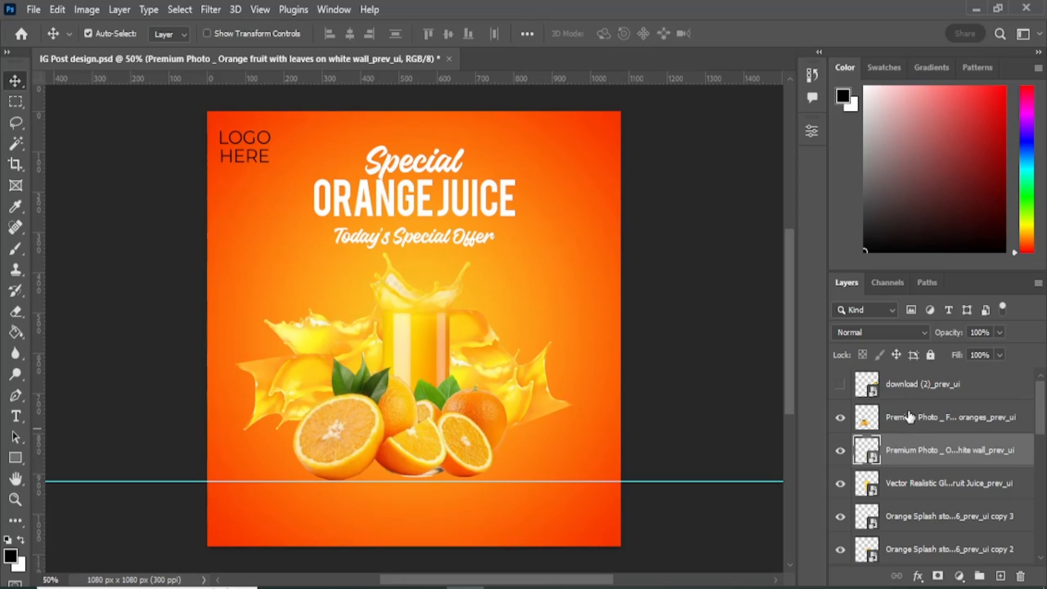
left_click(910, 420)
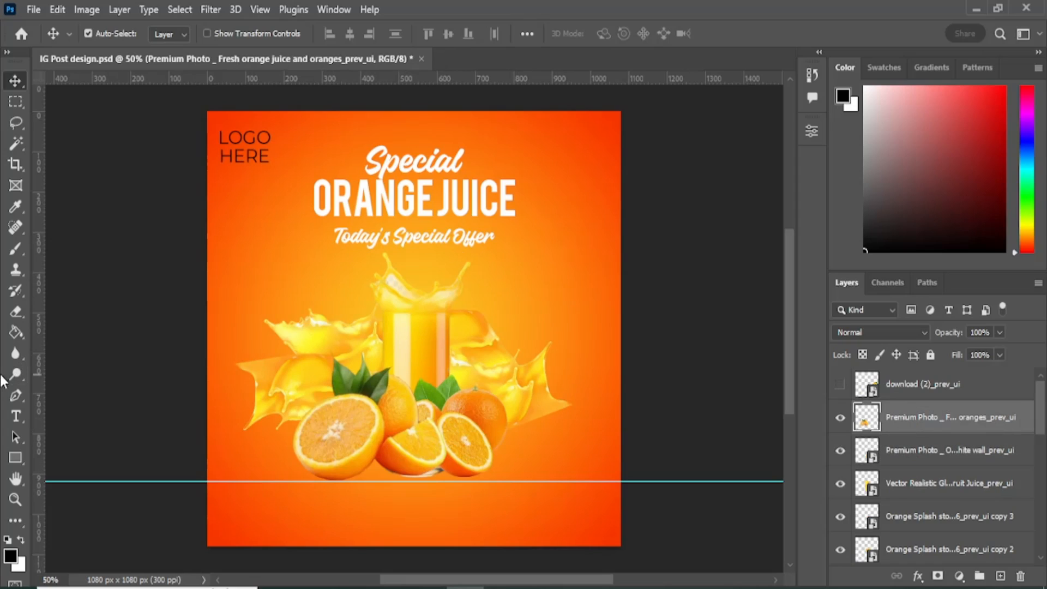
left_click(20, 455)
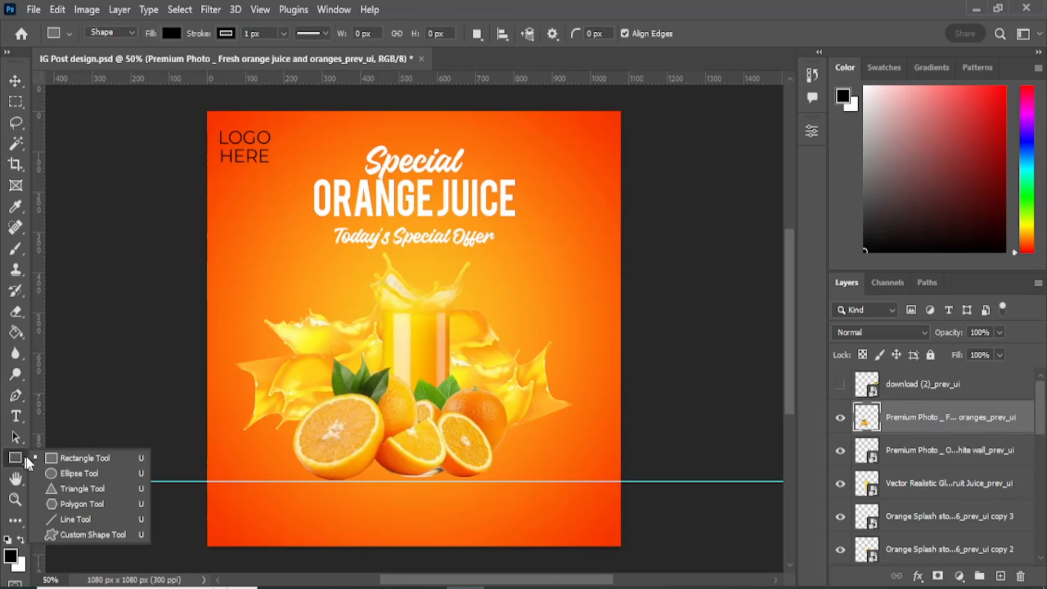
left_click(77, 473)
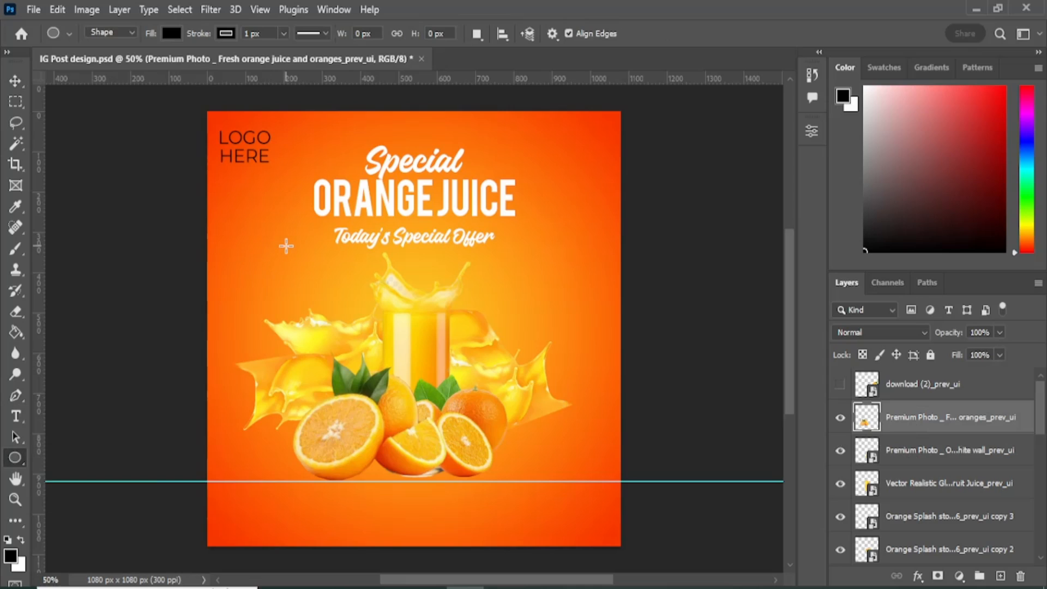
left_click_drag(301, 224, 611, 487)
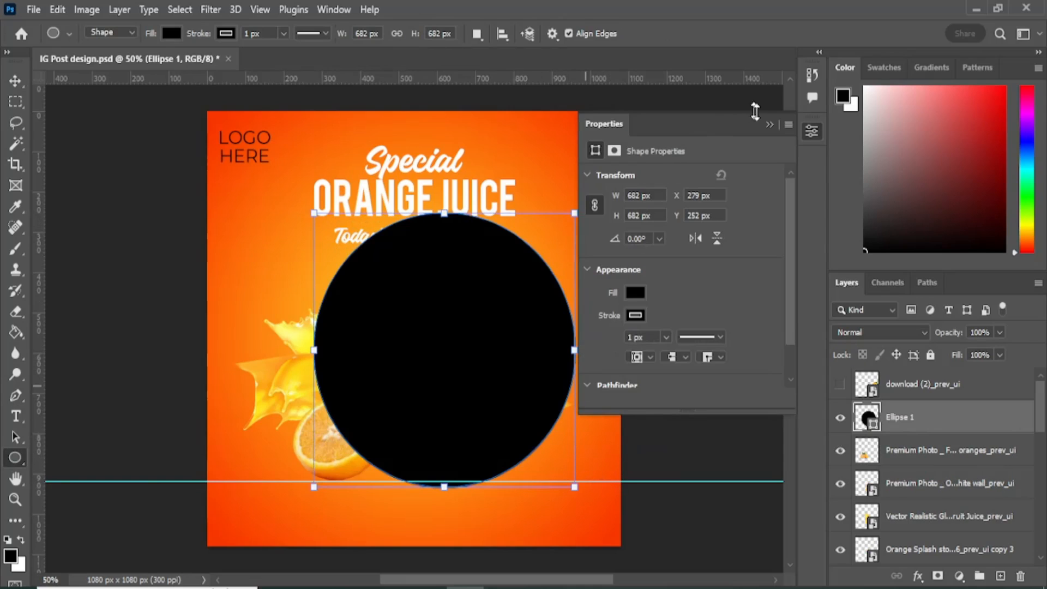
left_click(769, 126)
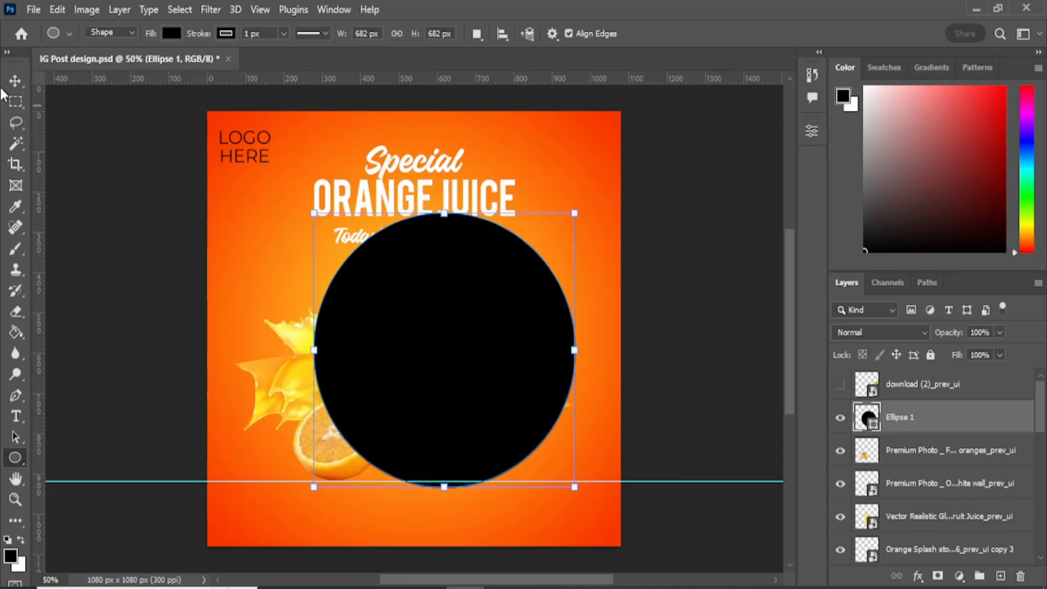
left_click(15, 81)
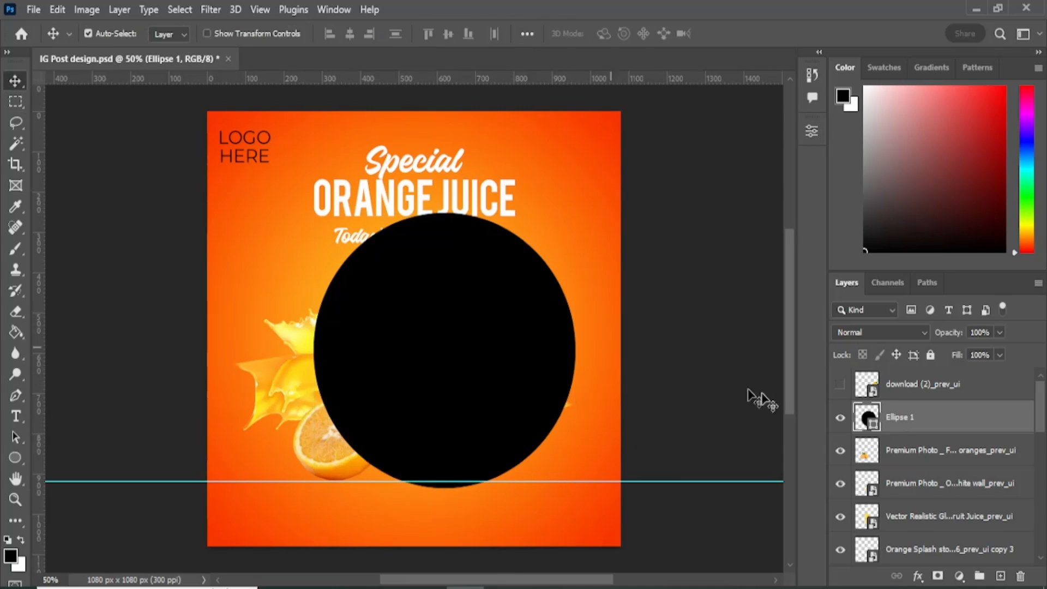
double_click(872, 420)
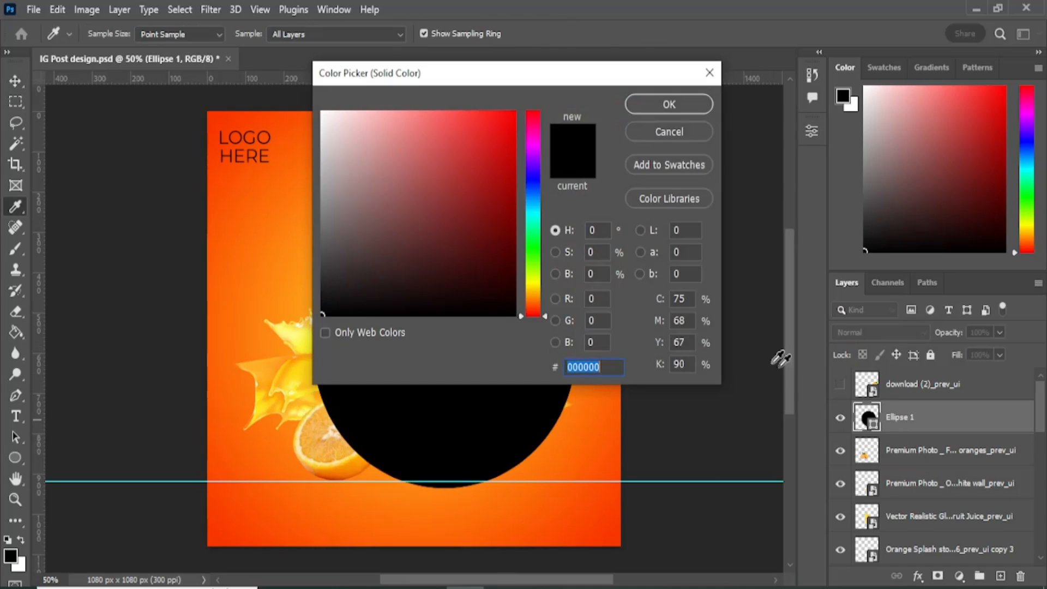
left_click(675, 134)
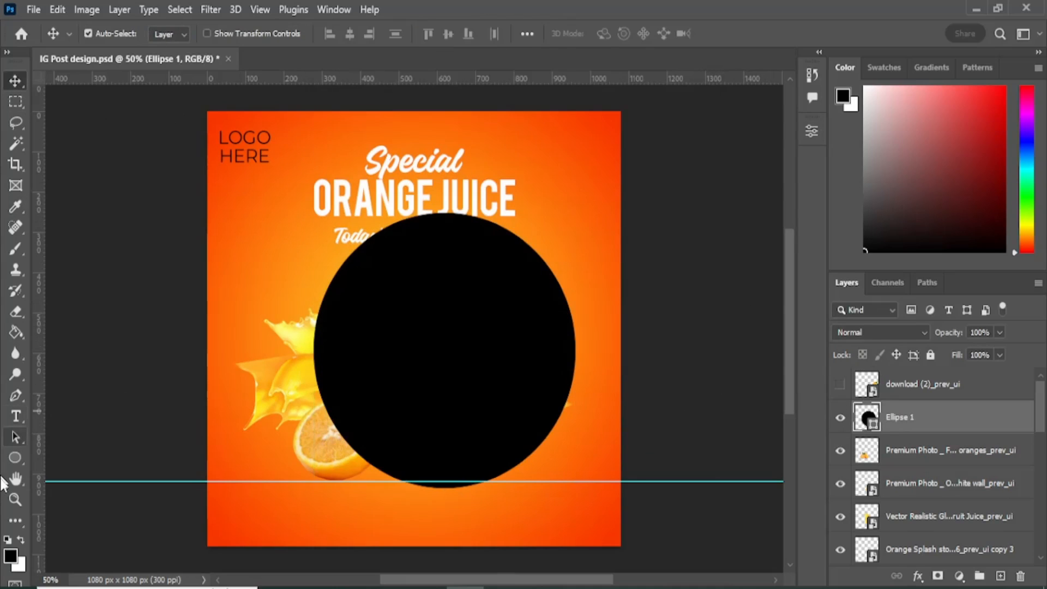
Change the circle's fill type from solid colour to a linear gradient at 90°.
left_click(14, 457)
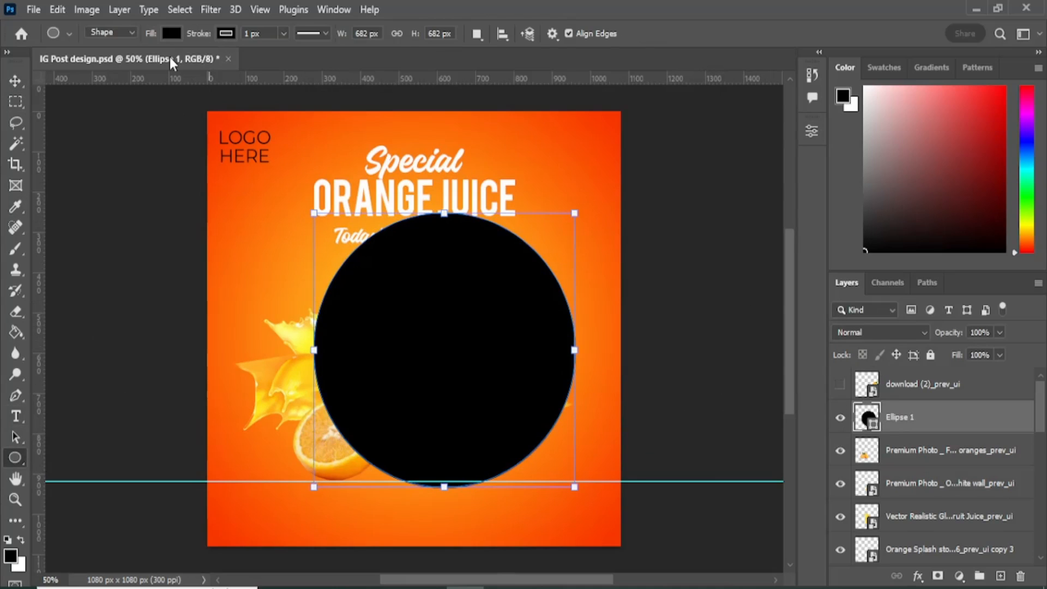
left_click(172, 34)
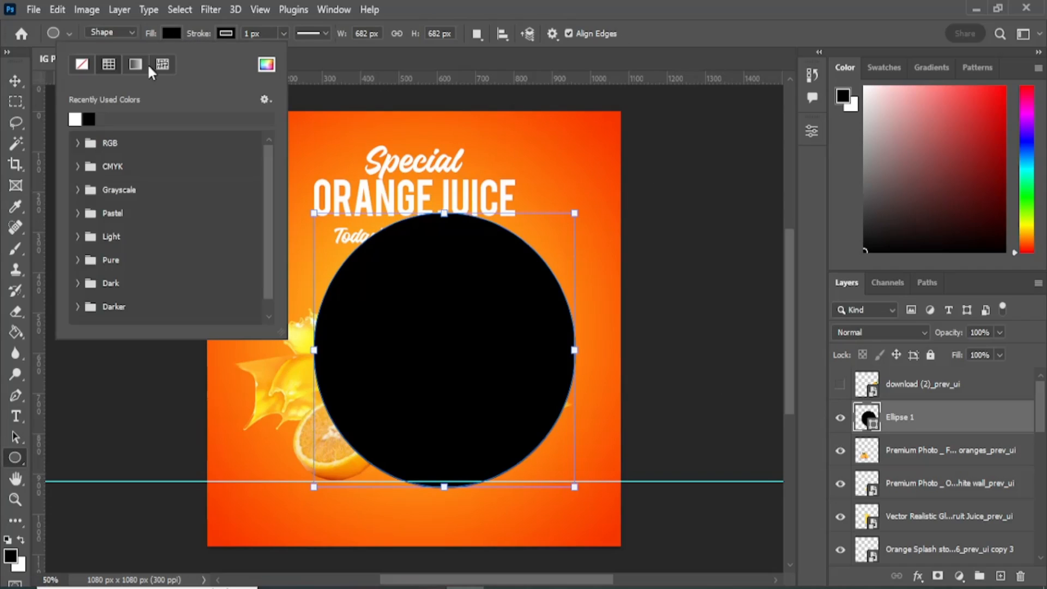
left_click(135, 64)
left_click(170, 30)
left_click(170, 30)
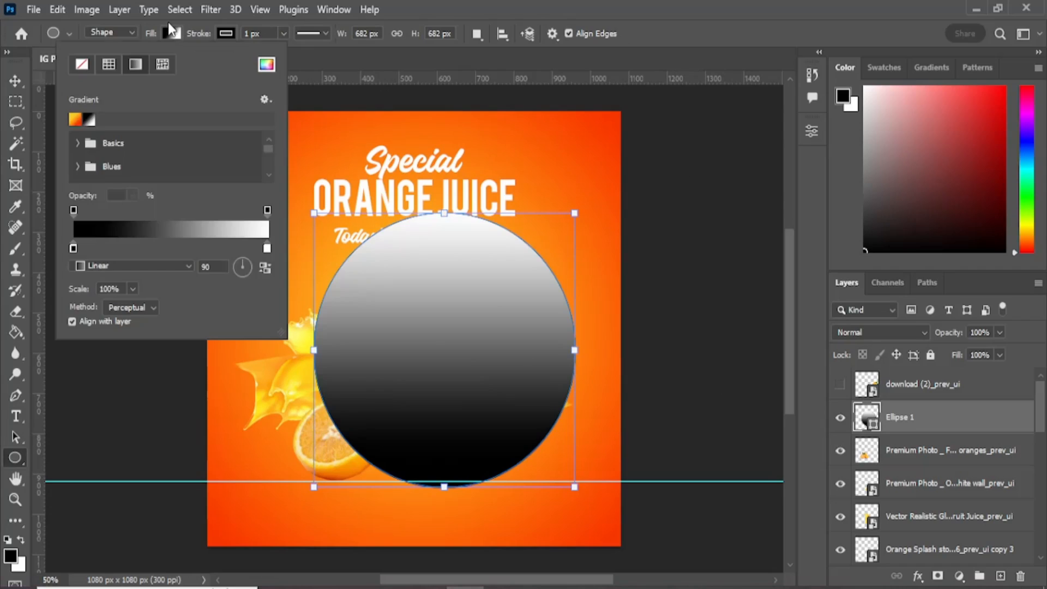
left_click(169, 26)
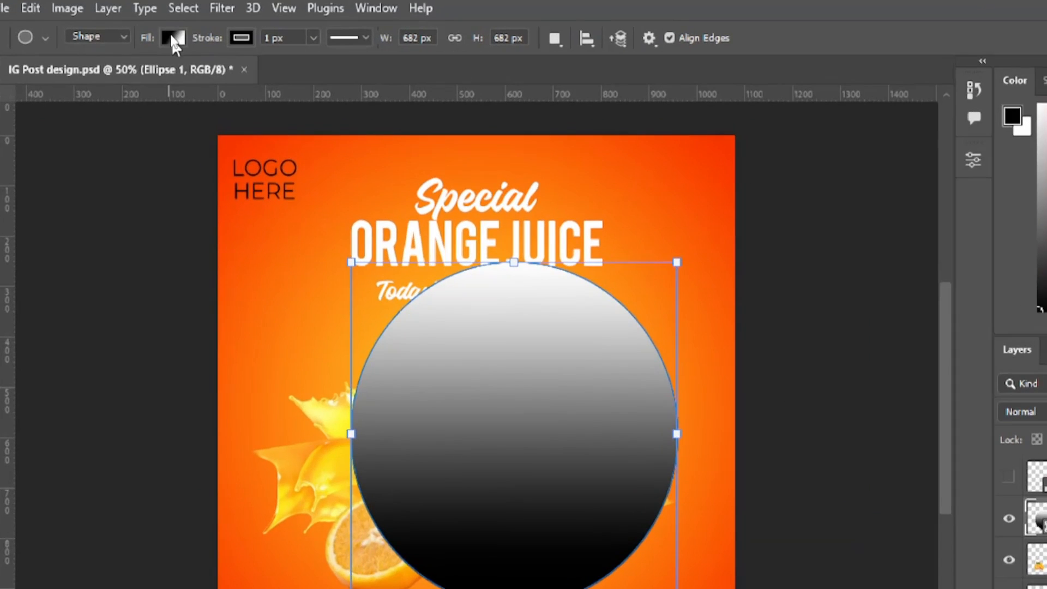
Apply the yellow-to-red-orange preset from the Oranges gradient group to the circle's fill.
left_click(173, 39)
left_click(74, 76)
left_click(91, 77)
left_click(122, 80)
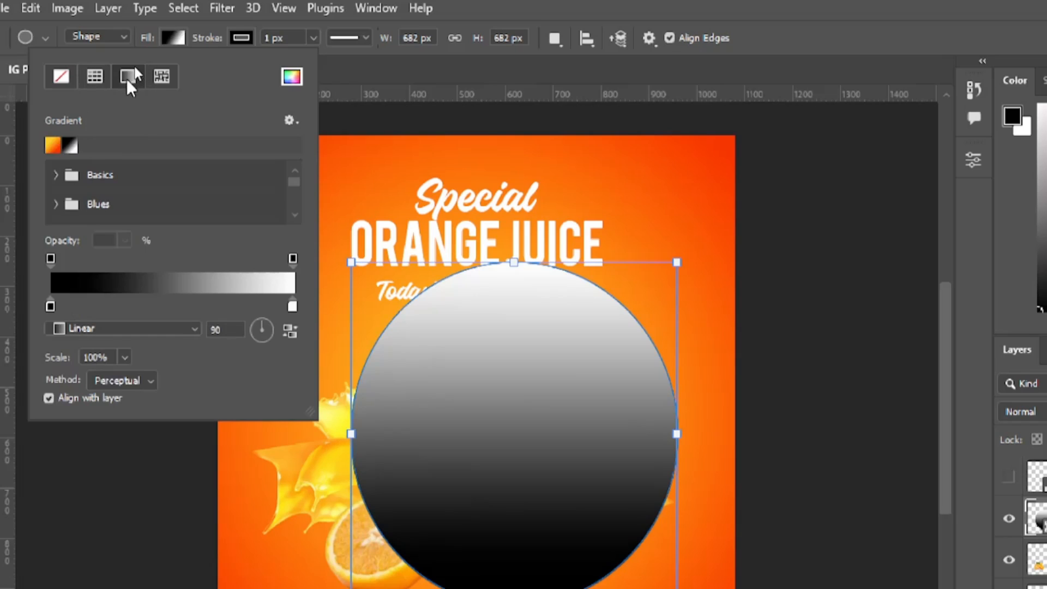
scroll(91, 182, "down", 2)
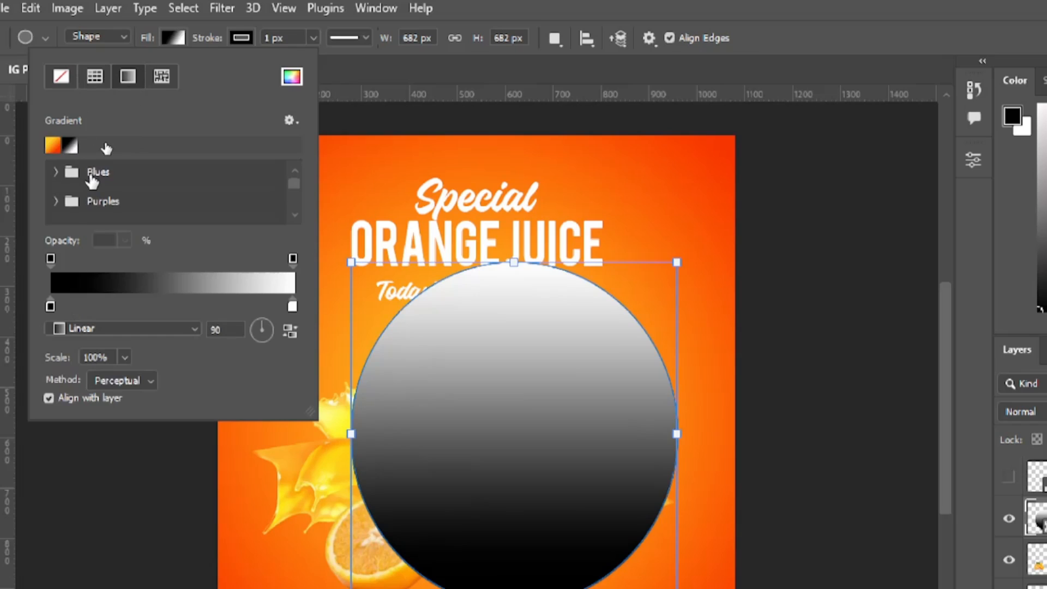
scroll(92, 185, "down", 2)
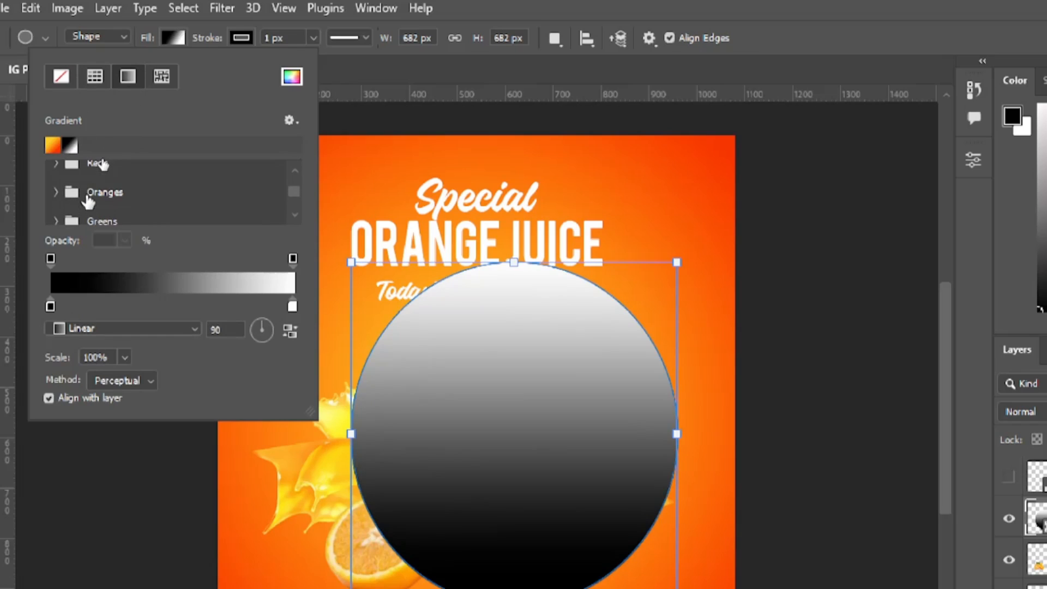
left_click(56, 192)
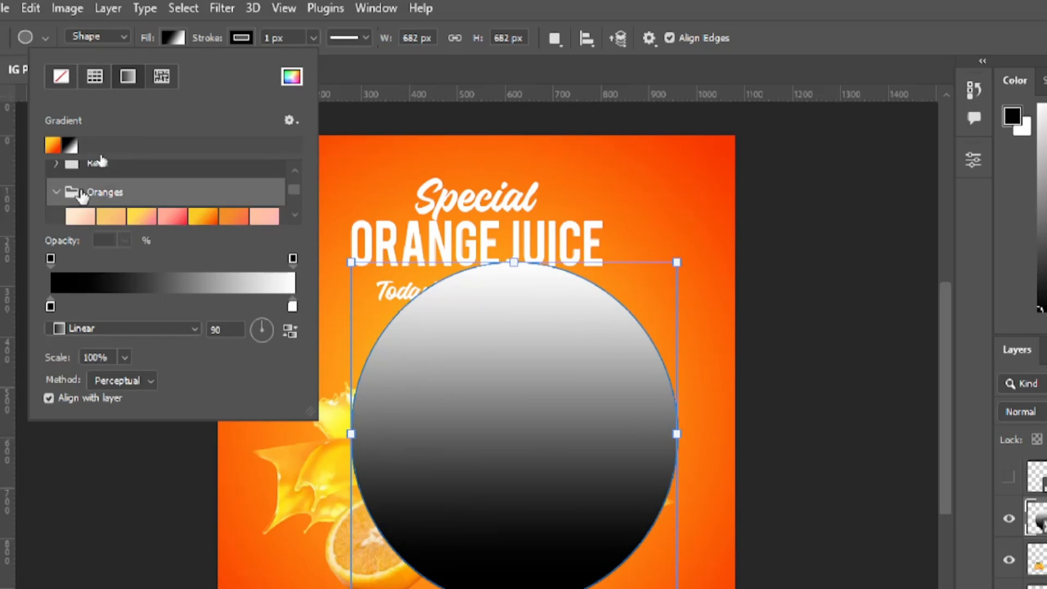
scroll(124, 203, "down", 1)
scroll(146, 180, "up", 2)
scroll(150, 164, "down", 2)
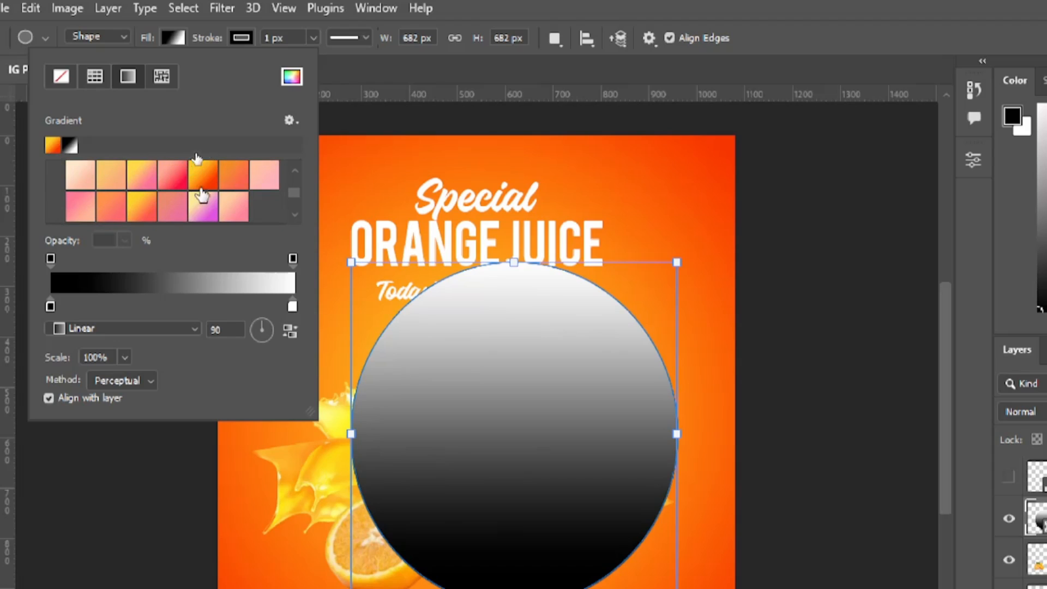
left_click(199, 176)
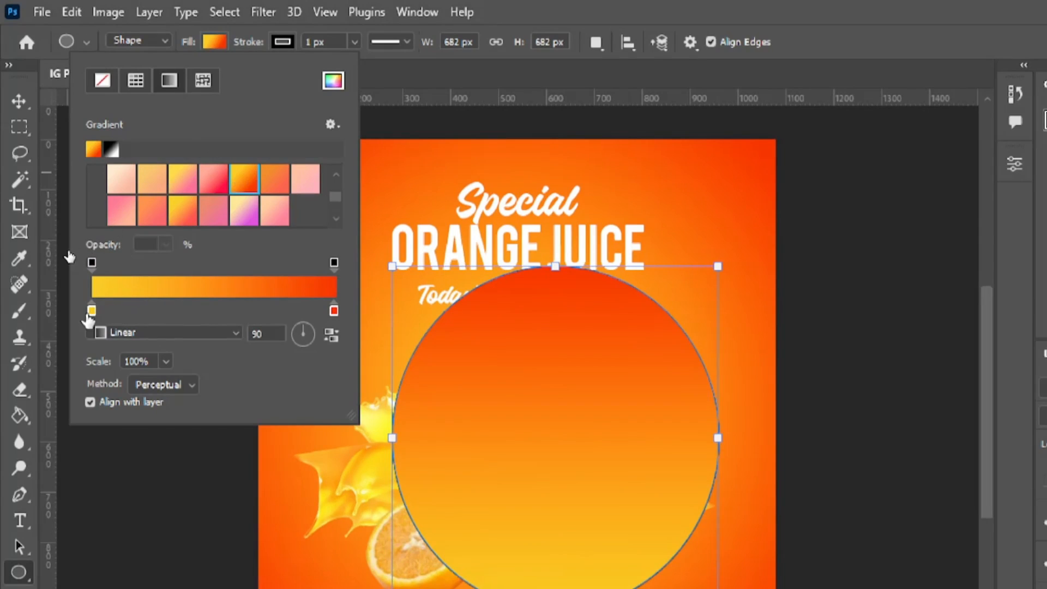
Set the yellow colour stop of the circle's gradient to the red-orange #f83600 sampled from the circle's upper edge.
left_click(93, 312)
double_click(91, 311)
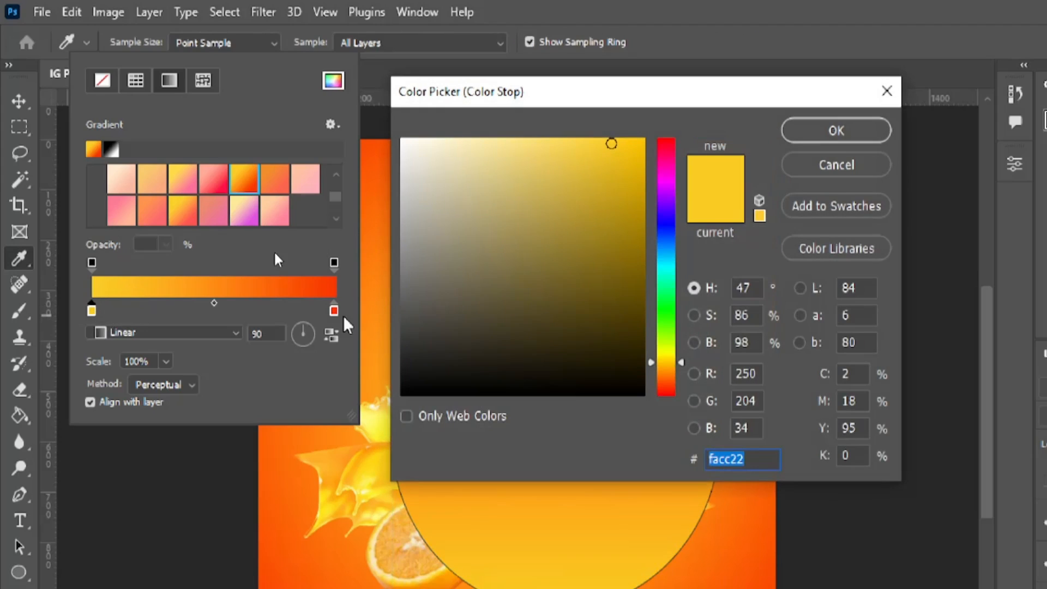
left_click_drag(498, 103, 744, 103)
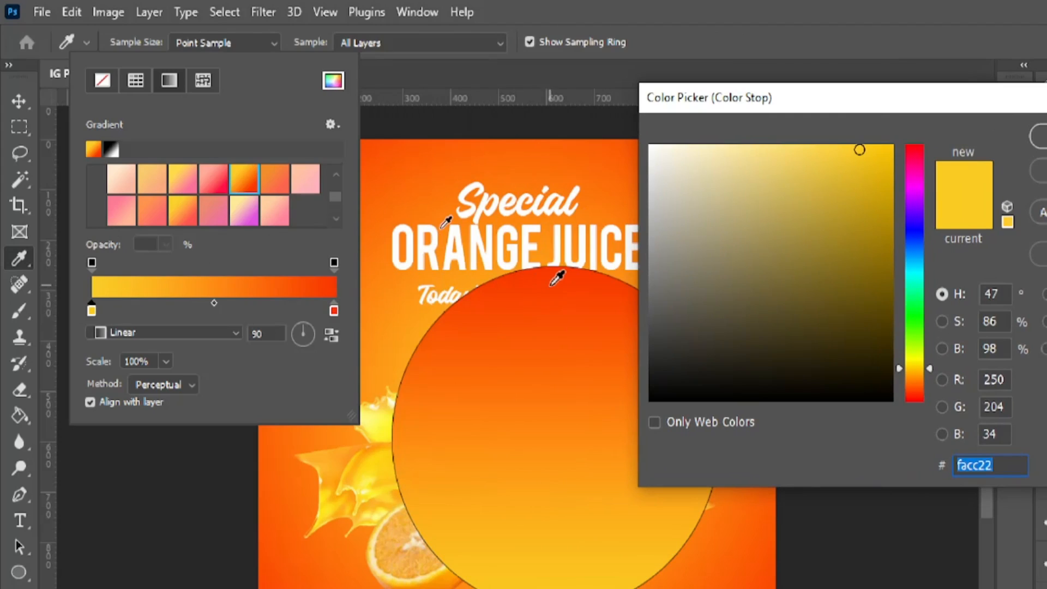
left_click(552, 285)
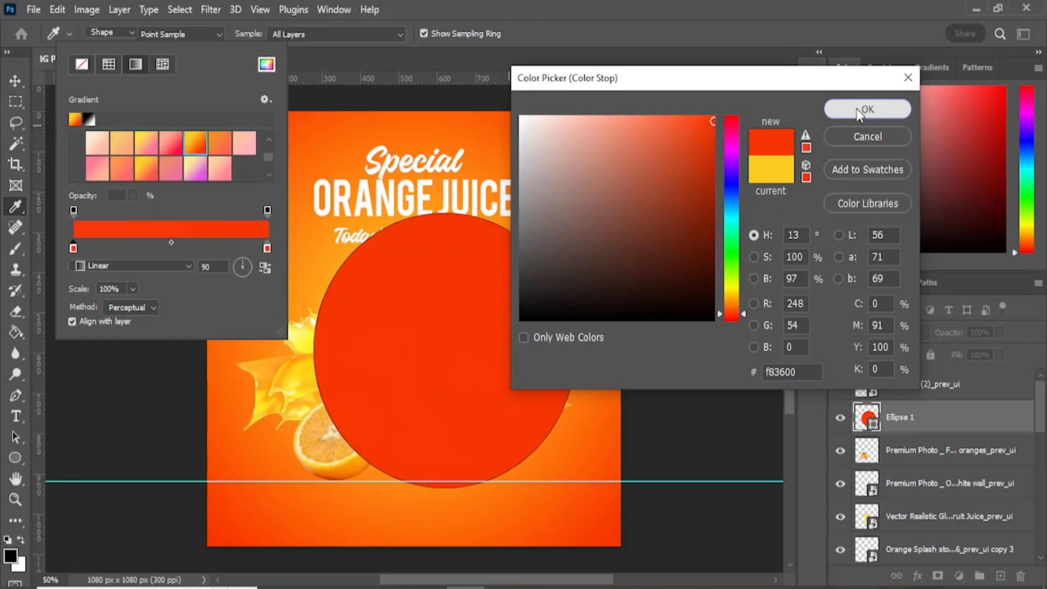
left_click(860, 110)
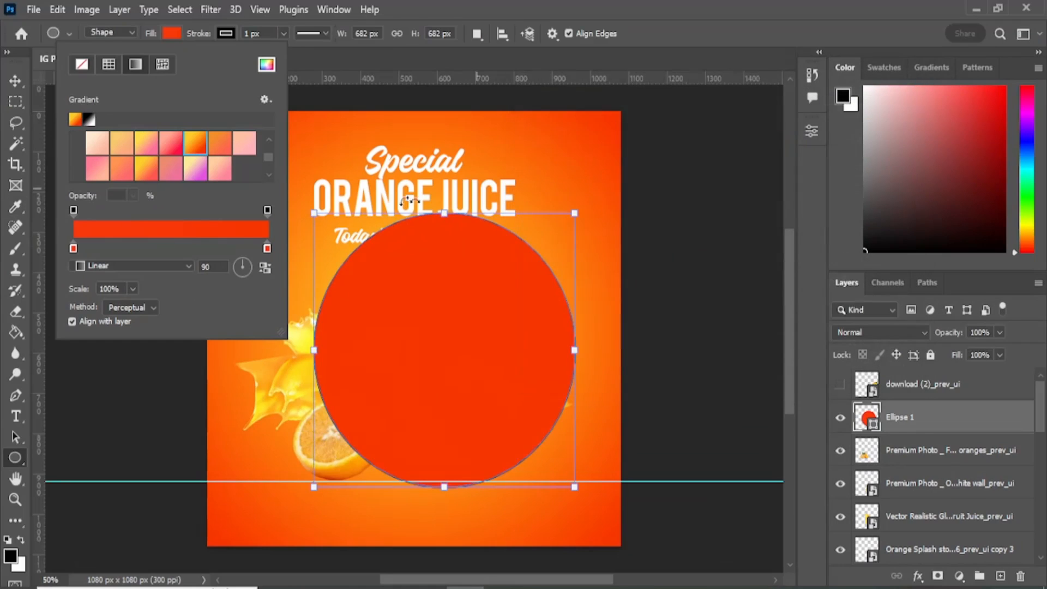
Set the starting colour stop of the circle's gradient to the orange #fd780d sampled from the background beside the word Special.
double_click(73, 248)
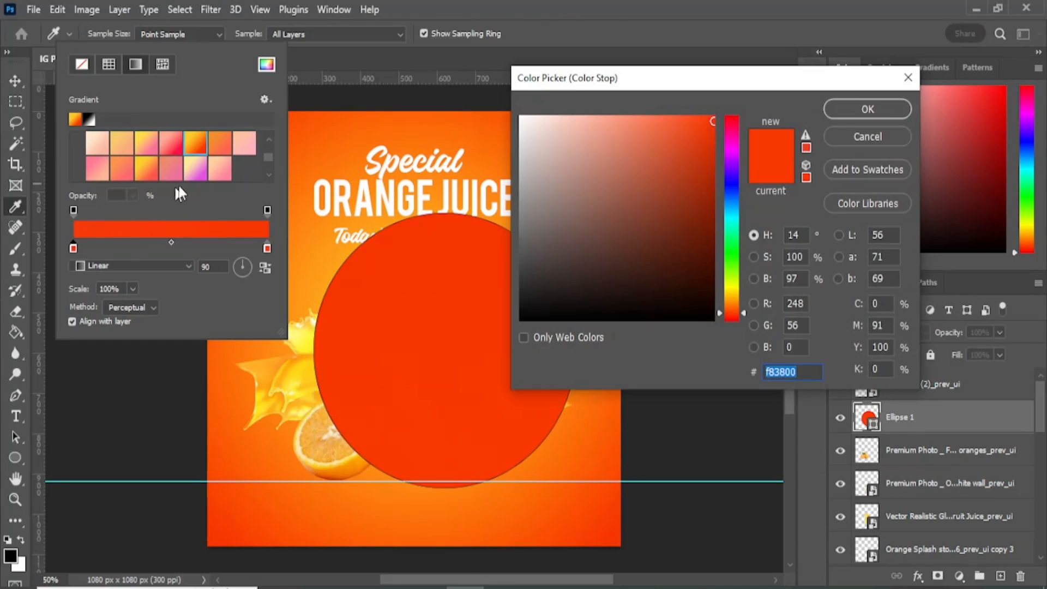
left_click(340, 167)
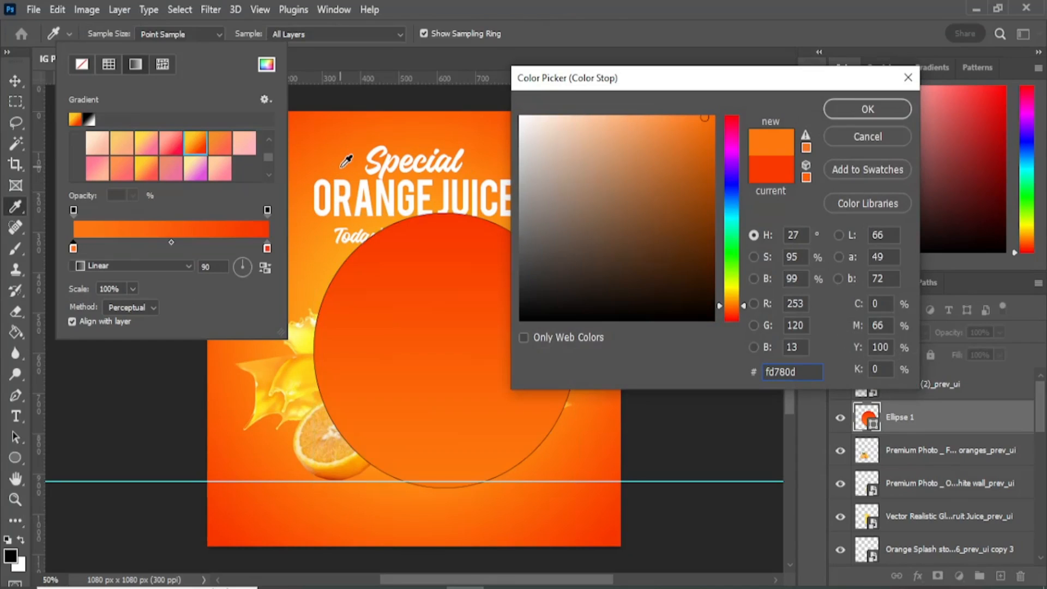
left_click(849, 112)
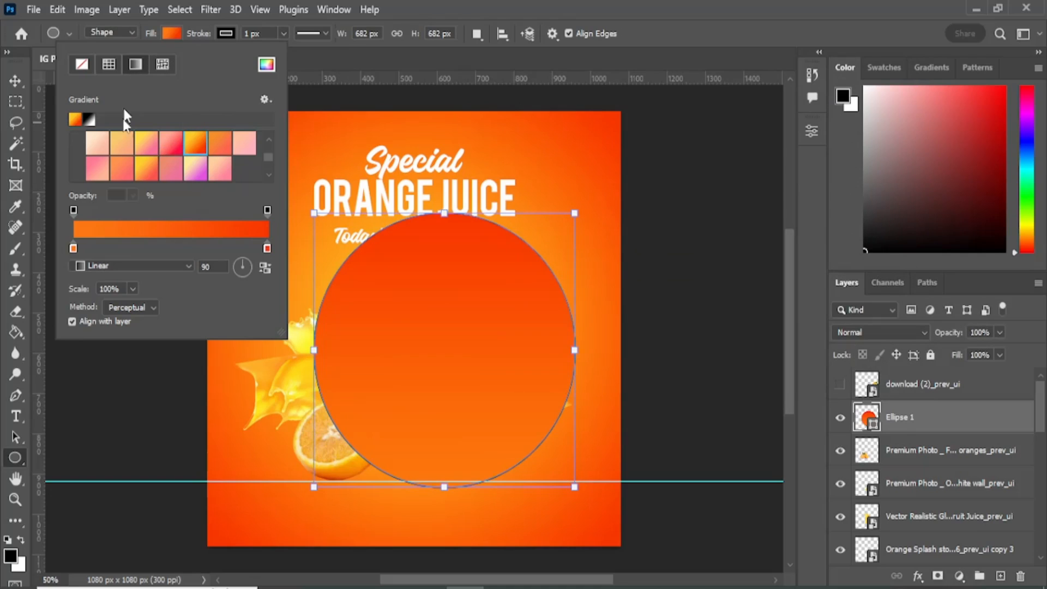
Change the circle's gradient style to Radial and set its scale to 78%.
left_click(109, 263)
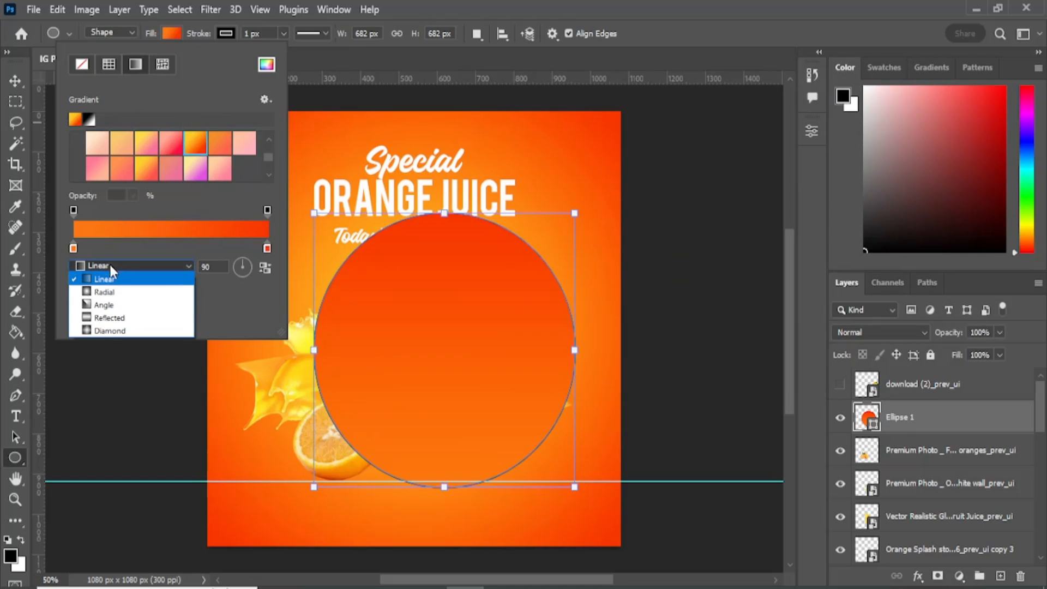
left_click(111, 288)
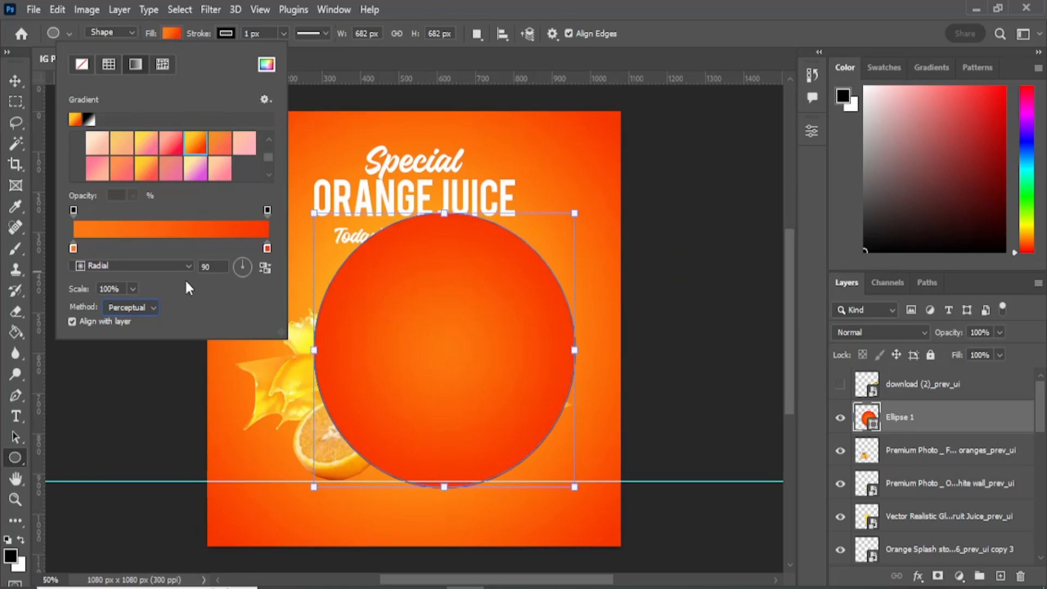
left_click(133, 288)
mouse_move(133, 308)
left_mouse_down()
mouse_move(143, 308)
mouse_move(134, 308)
left_mouse_up()
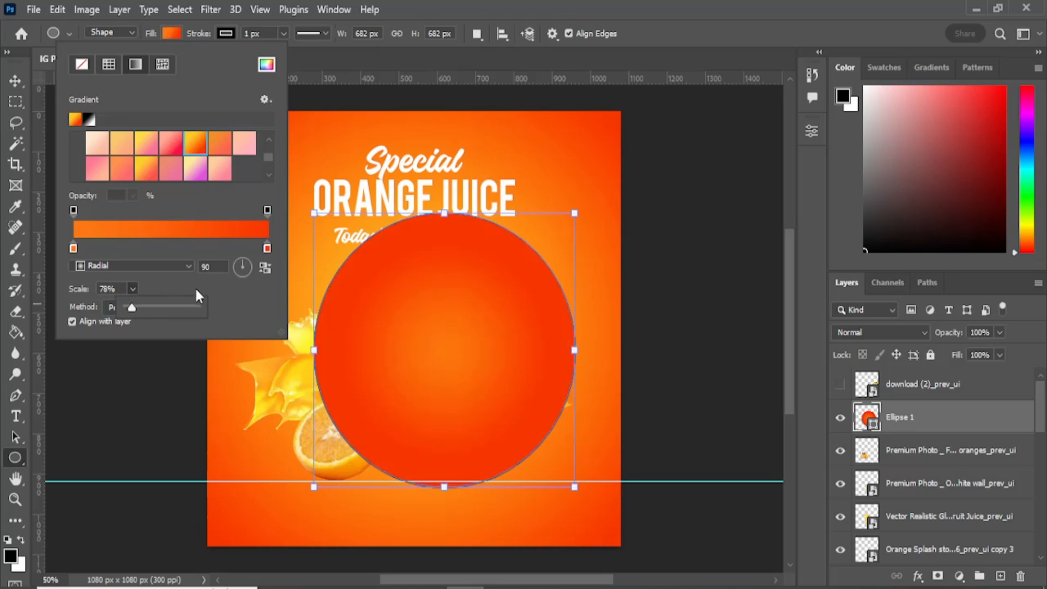
double_click(104, 286)
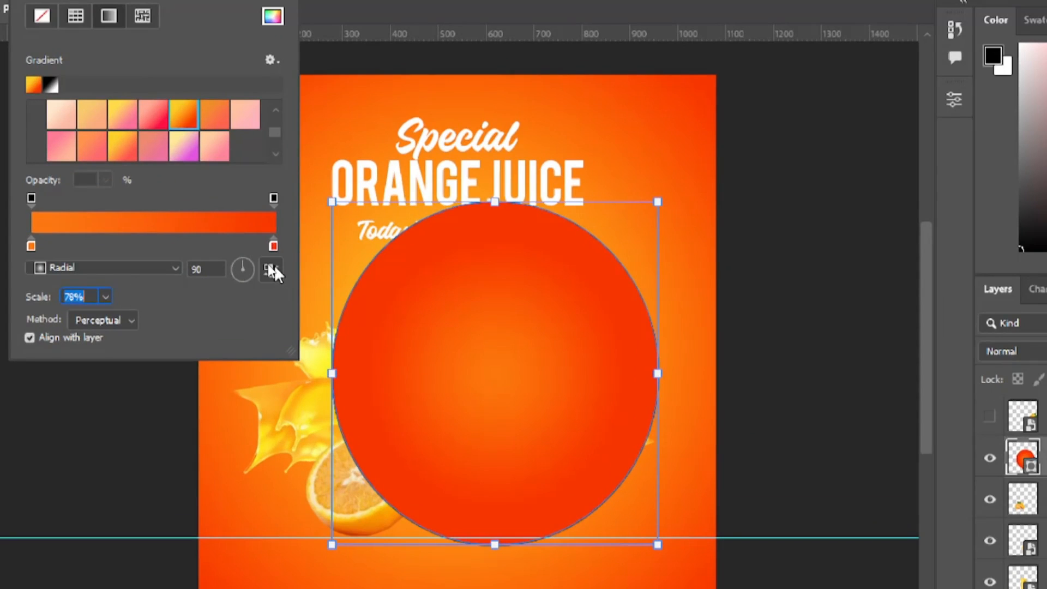
Reverse the circle's radial gradient colours and set the gradient scale to 100%.
left_click(269, 266)
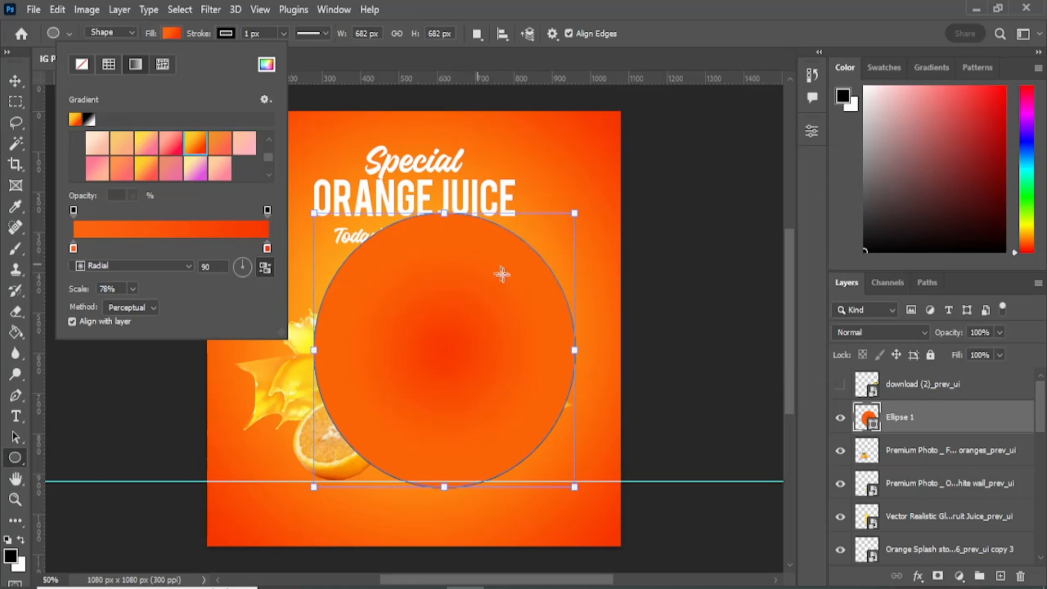
mouse_move(73, 249)
left_mouse_down()
mouse_move(87, 248)
mouse_move(66, 248)
left_mouse_up()
left_click(132, 289)
left_click_drag(135, 306, 130, 302)
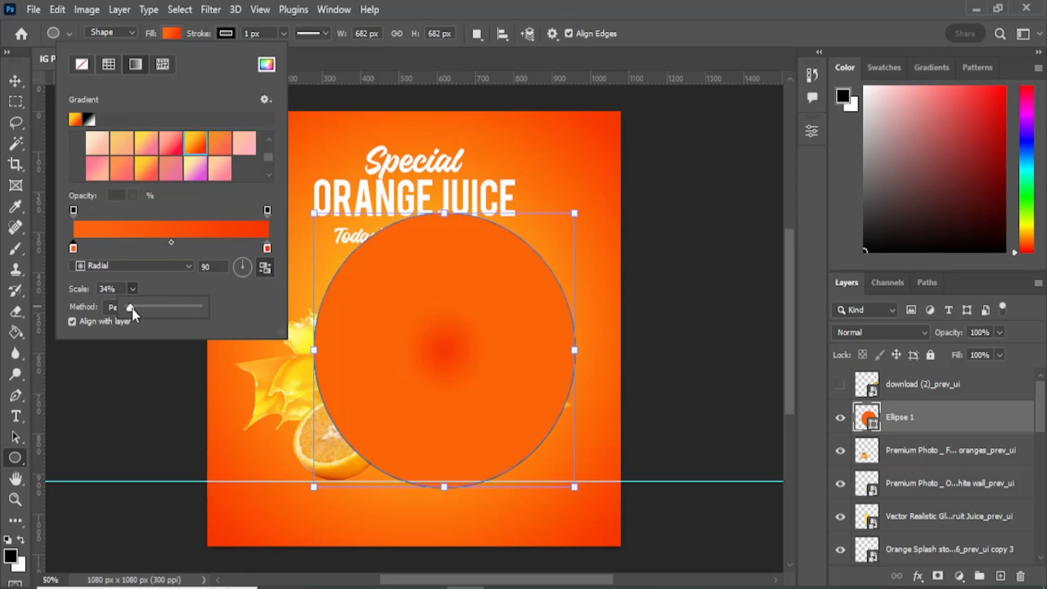
left_click_drag(132, 309, 134, 309)
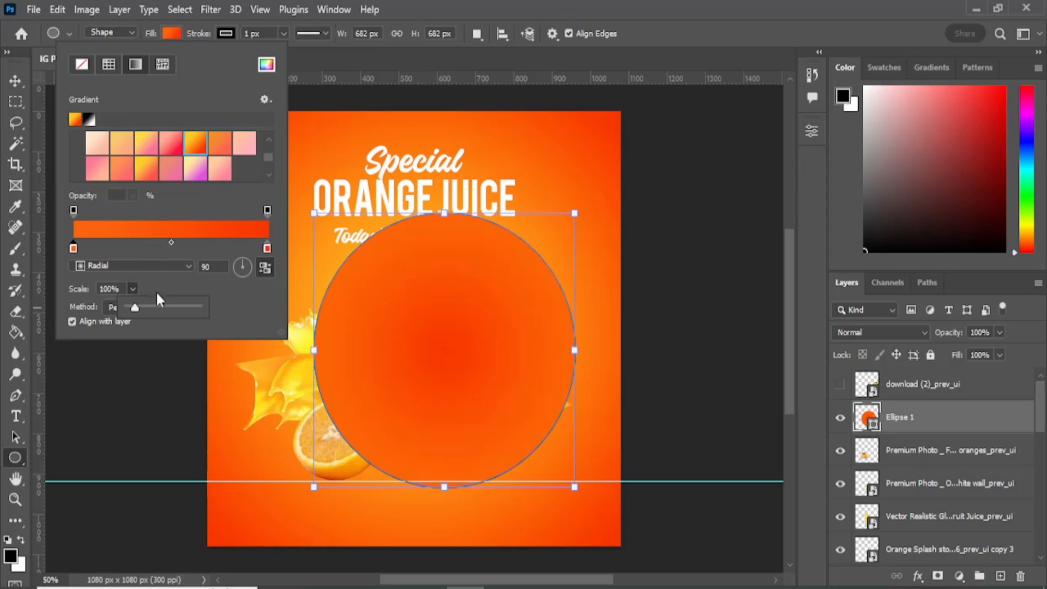
left_click(143, 250)
left_click(295, 266)
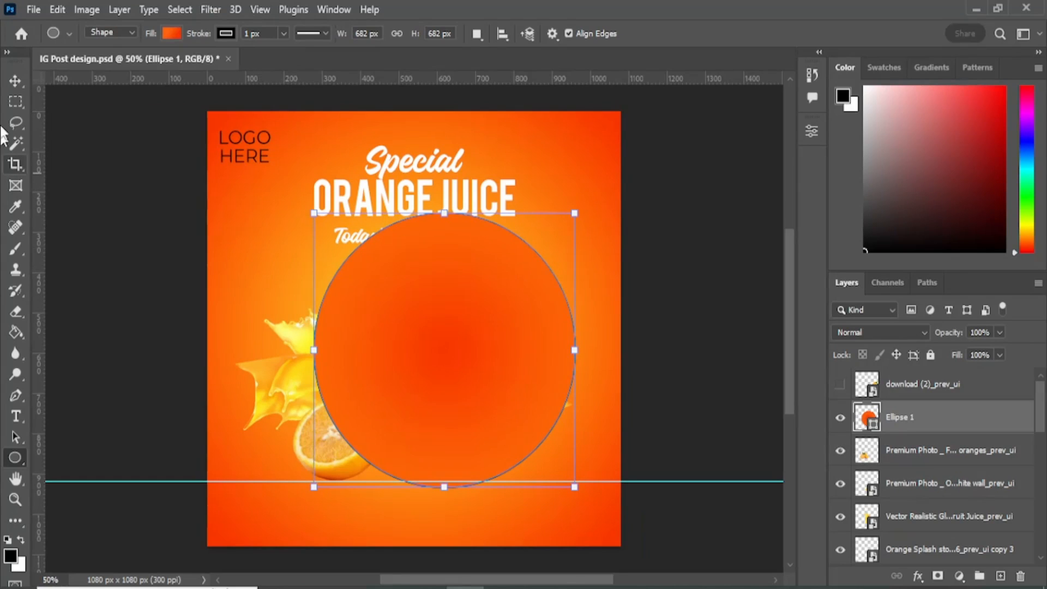
Move the circle slightly left and up over the juice composition and set its stroke width to 0 px.
left_click(14, 82)
left_click_drag(486, 332, 463, 325)
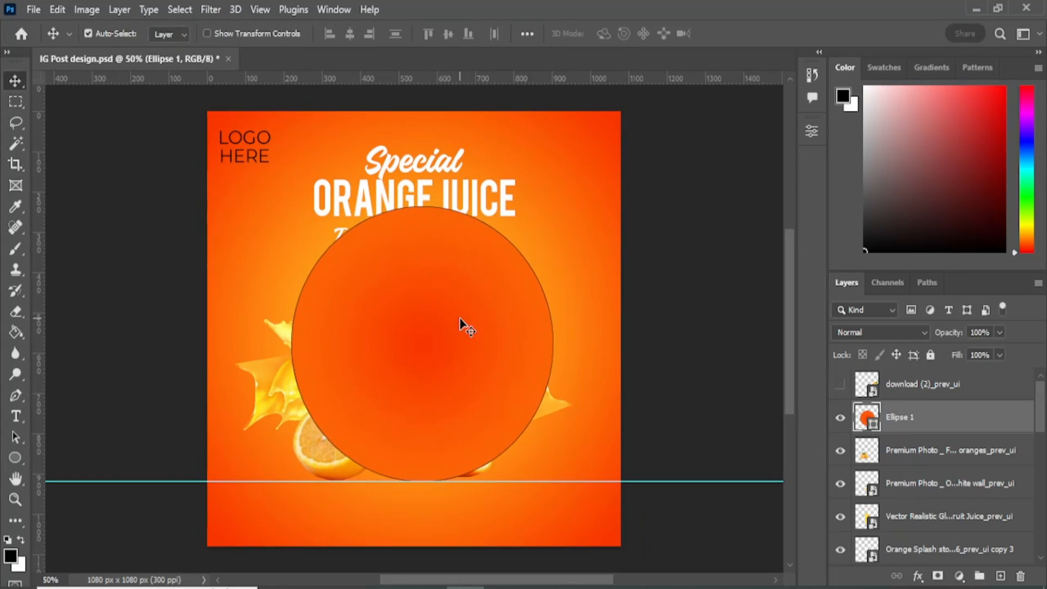
left_click(16, 457)
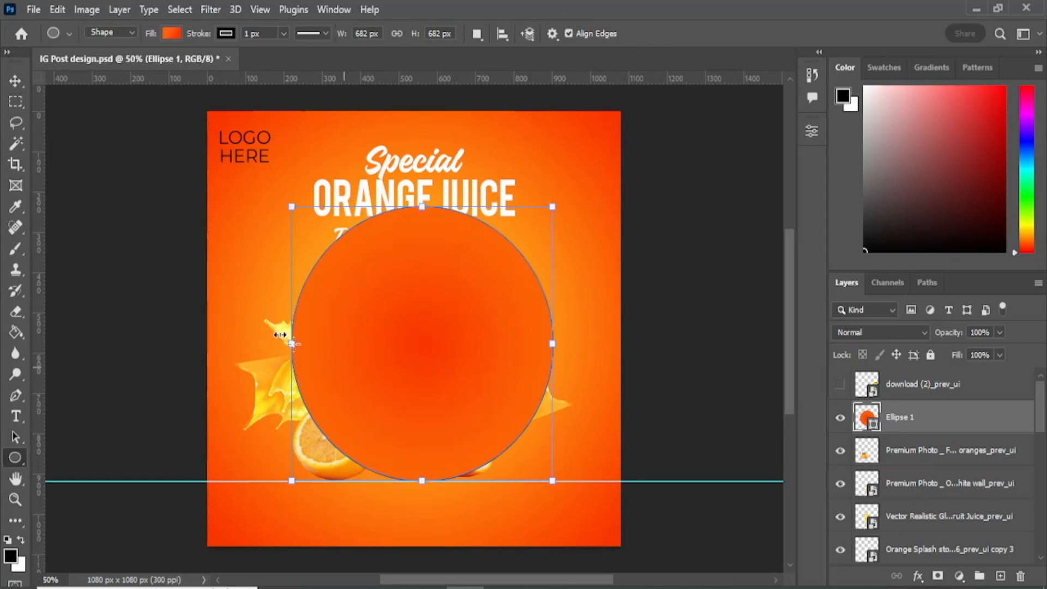
left_click(284, 33)
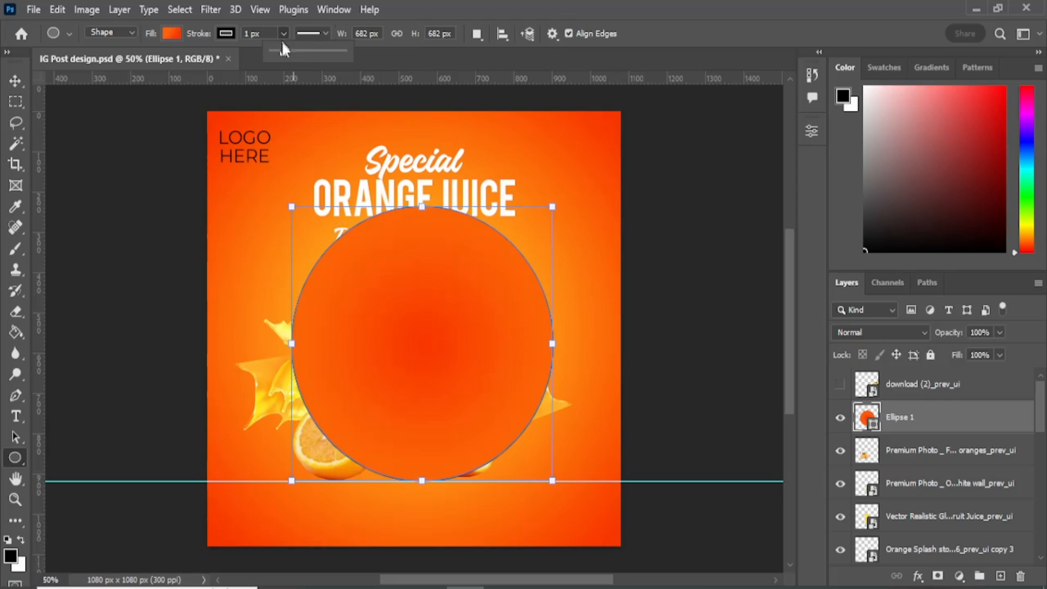
left_click_drag(280, 51, 242, 55)
Place the circle's layer beneath all the orange splash layers, directly above Today's Special Offer, and move the circle down below the tagline.
left_click(17, 75)
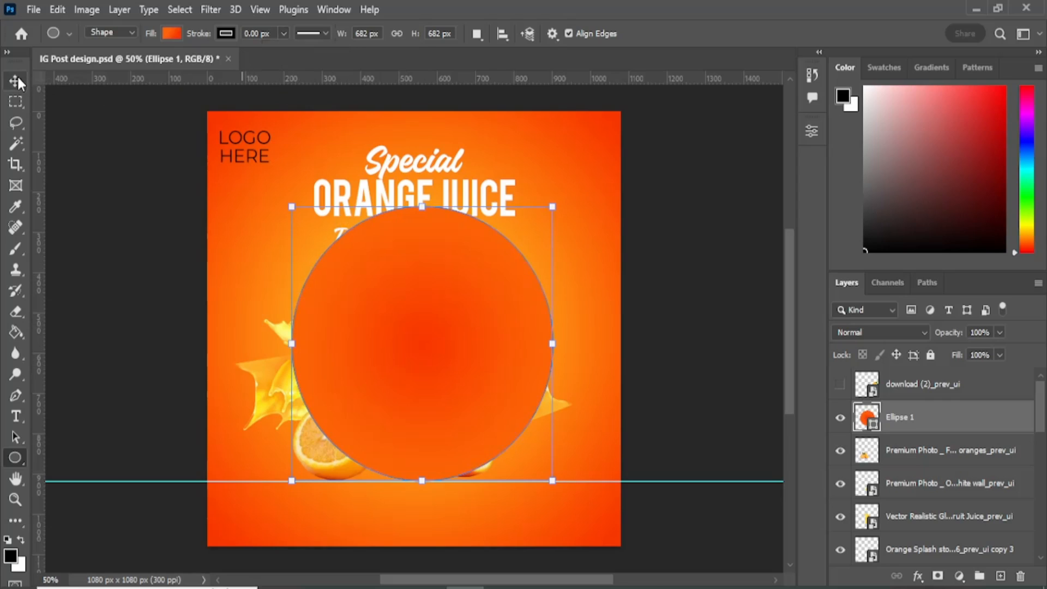
scroll(903, 422, "down", 2)
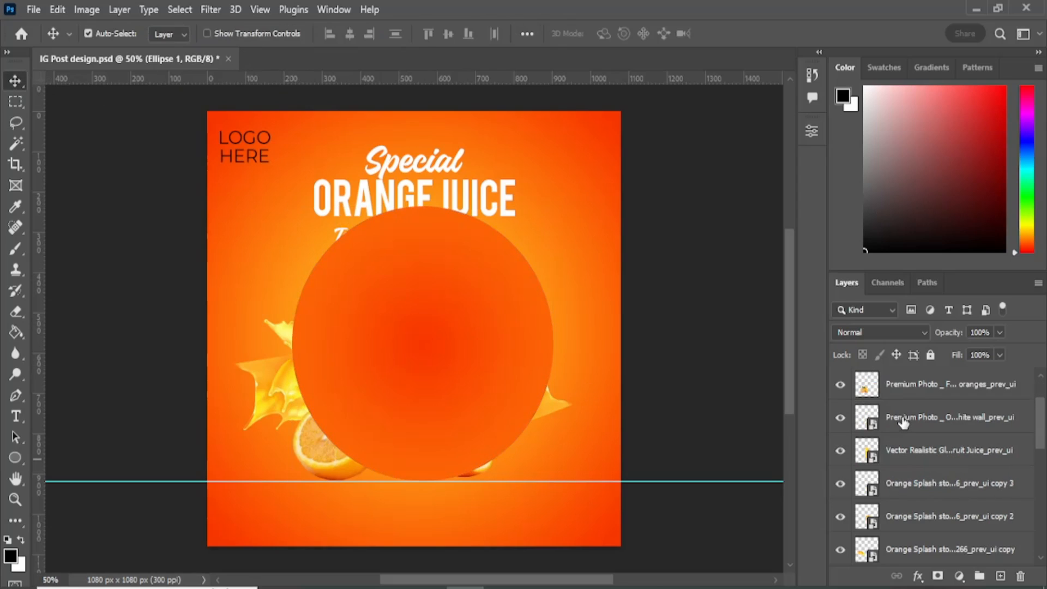
scroll(900, 404, "up", 1)
left_click_drag(900, 387, 886, 530)
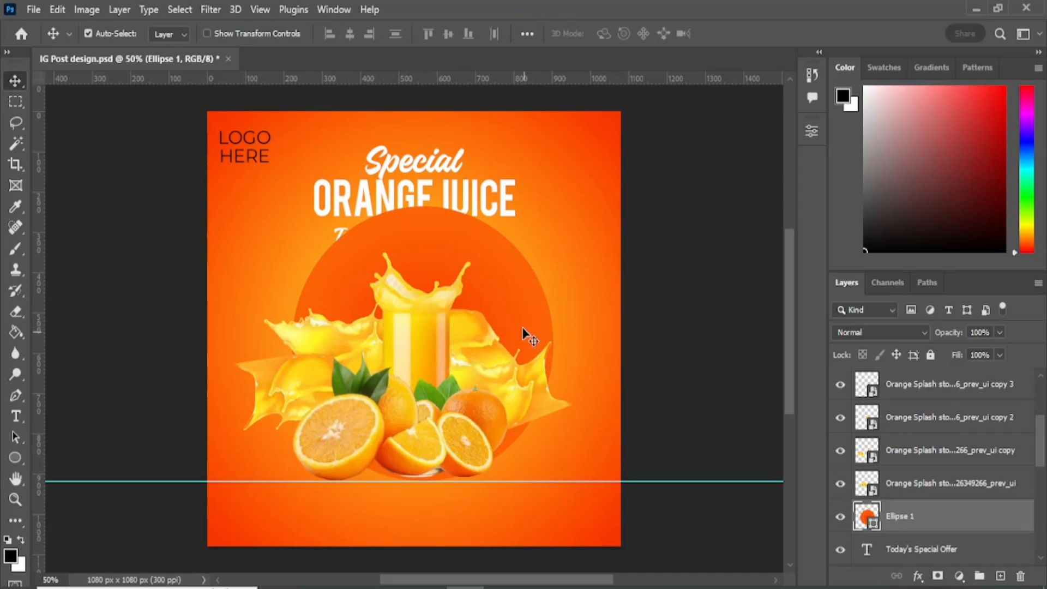
left_click_drag(532, 305, 519, 355)
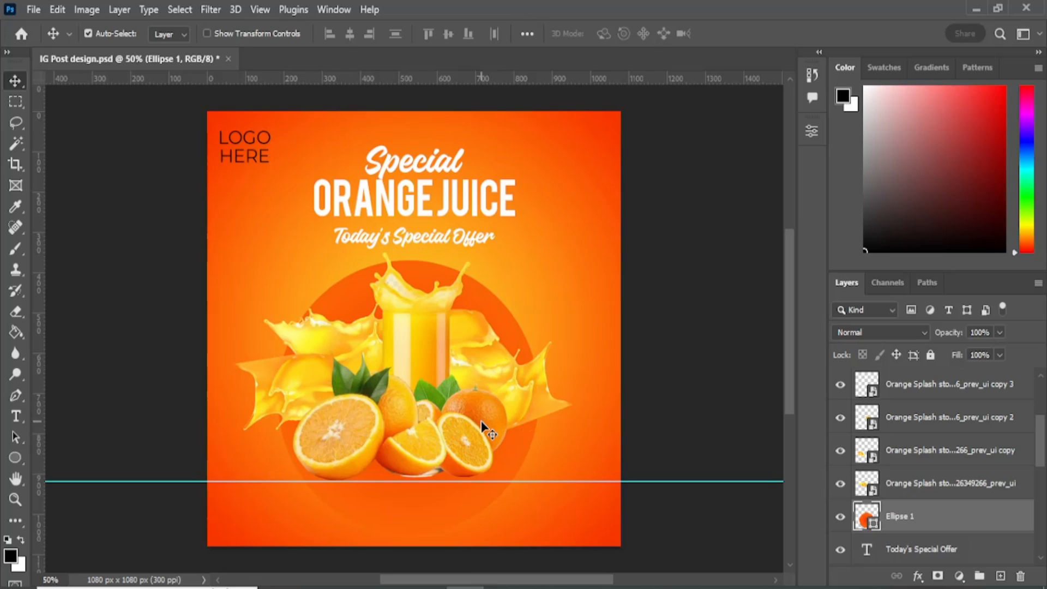
Scale the circle to about 91% and move it slightly left and up, centred behind the juice glass.
key("ctrl+t")
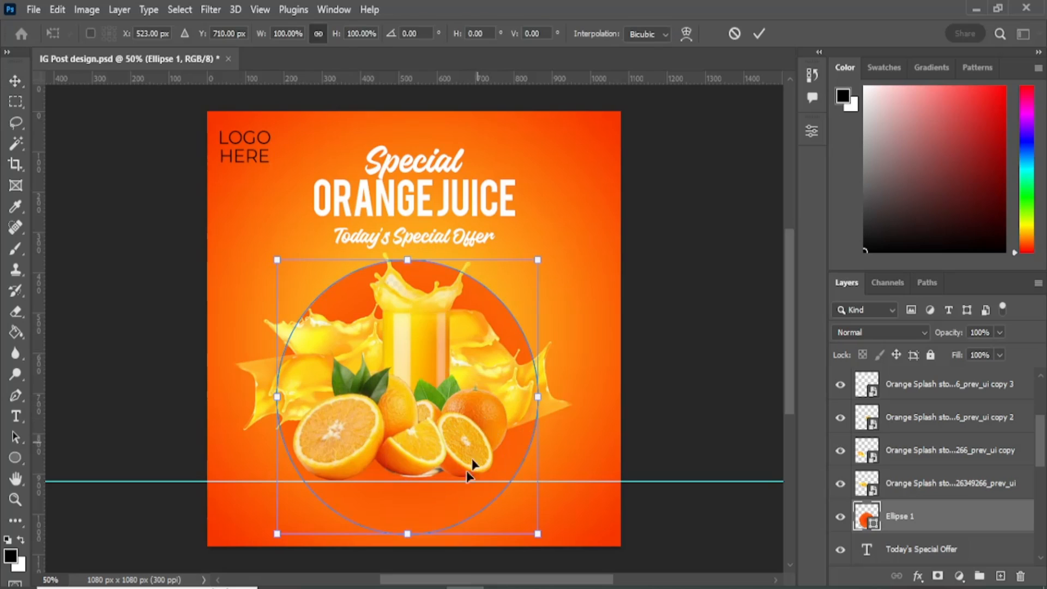
left_click_drag(276, 535, 289, 505)
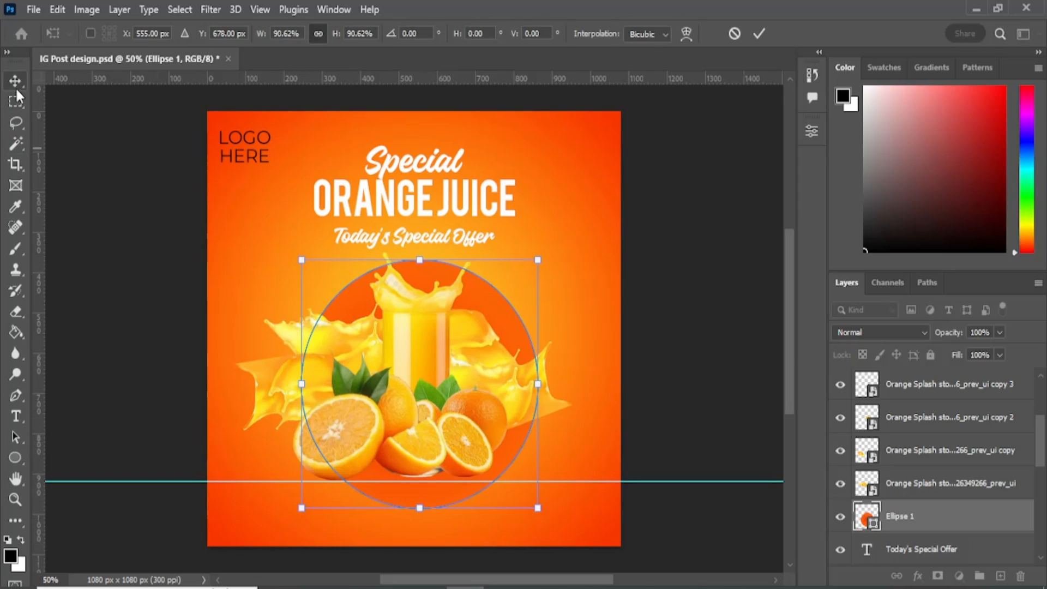
key("Return")
left_click_drag(506, 309, 497, 299)
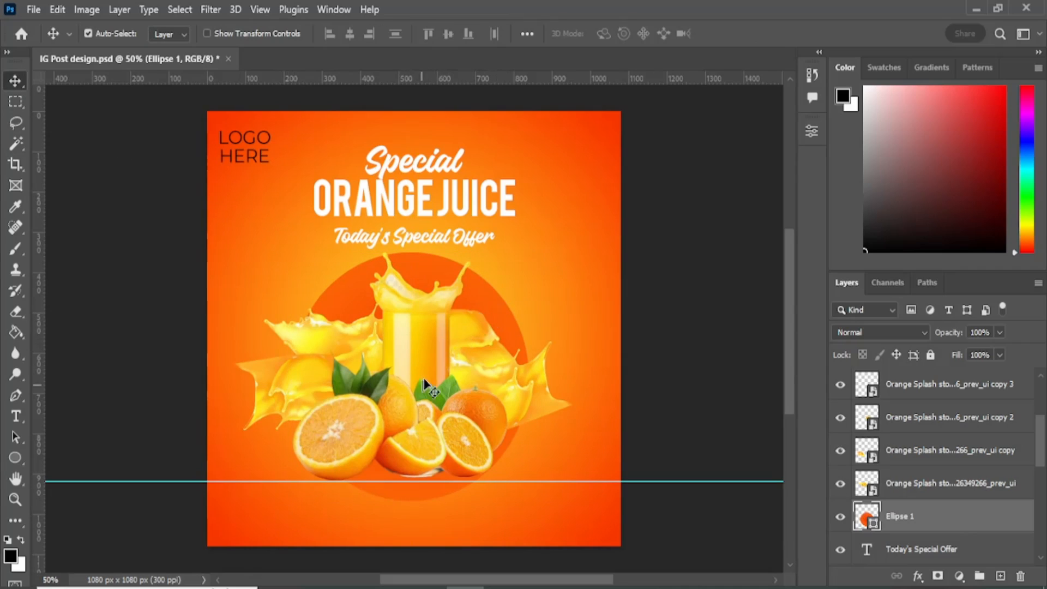
Set the LOGO HERE text size to 9 pt and move the text close to the post's upper-left corner.
scroll(427, 321, "up", 2)
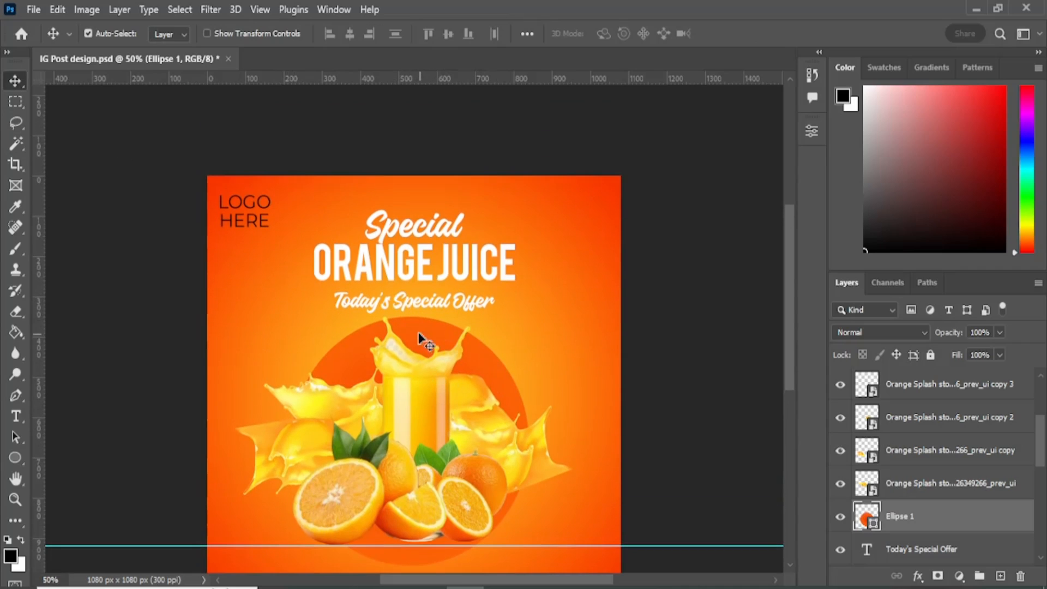
left_click_drag(270, 200, 282, 198)
left_click(15, 416)
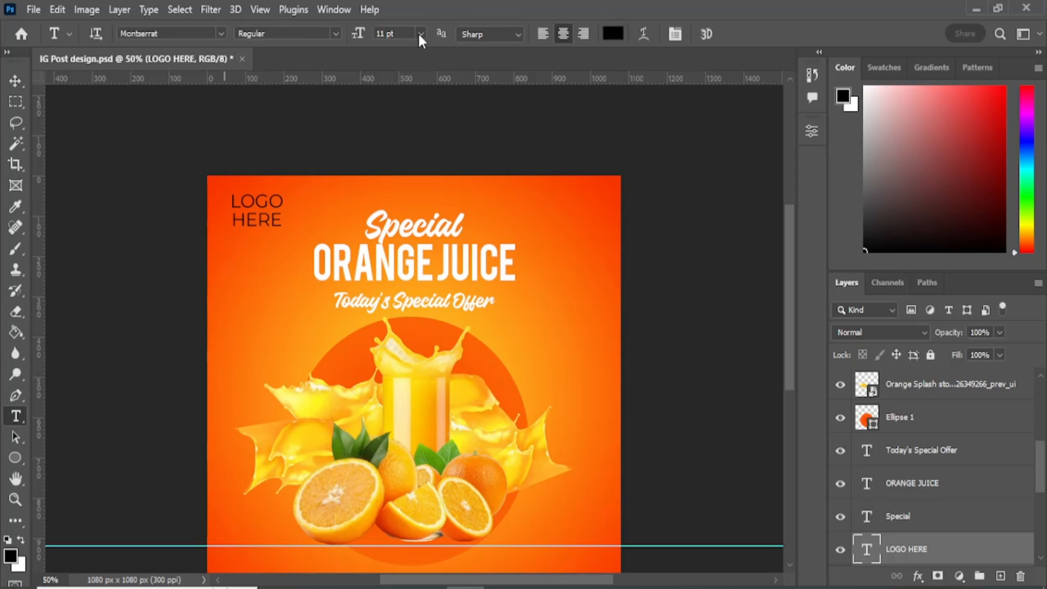
left_click(419, 35)
left_click(406, 106)
left_click(420, 34)
left_click(397, 93)
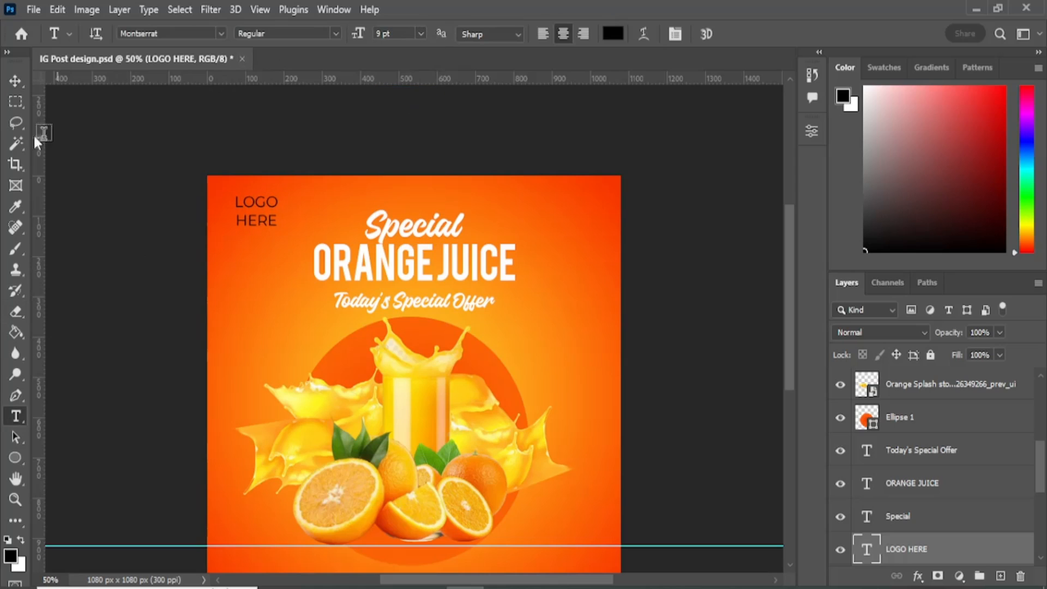
left_click(15, 83)
left_click_drag(253, 203, 240, 194)
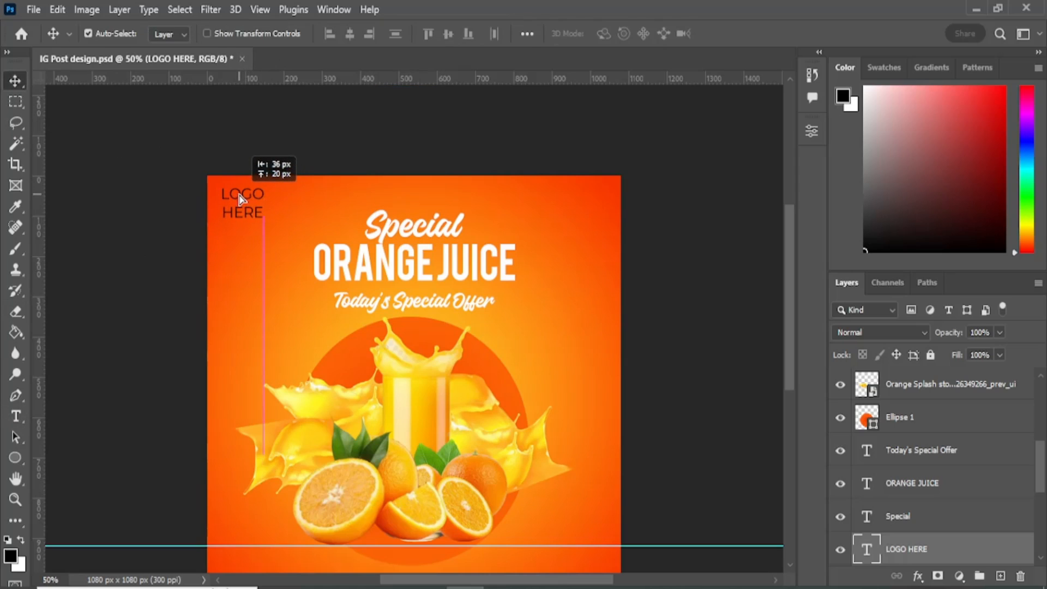
Set the font size of the Special headline text to 30 pt.
left_click(429, 231)
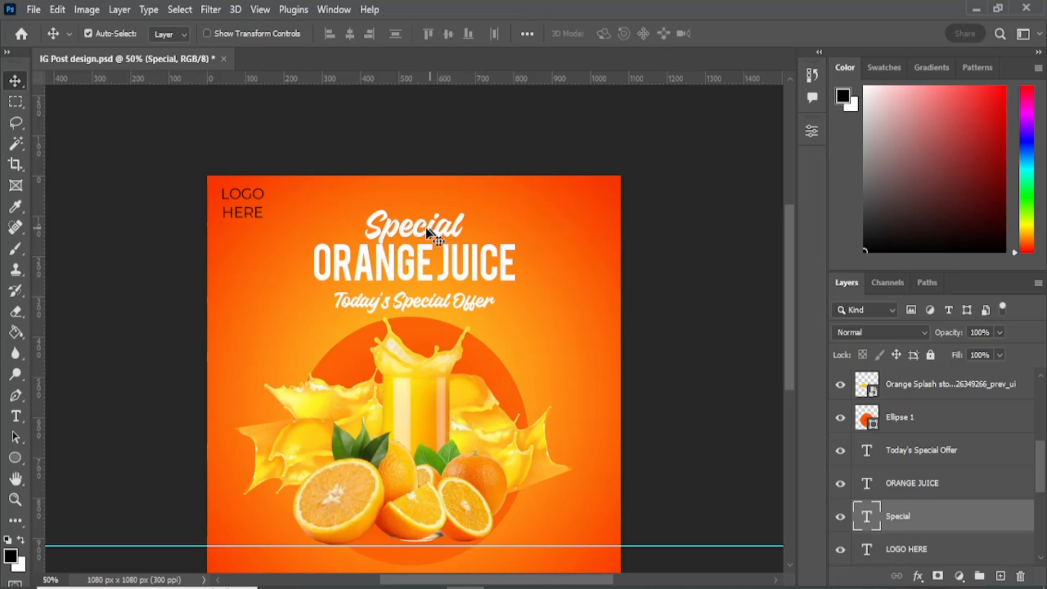
left_click(15, 417)
left_click(421, 33)
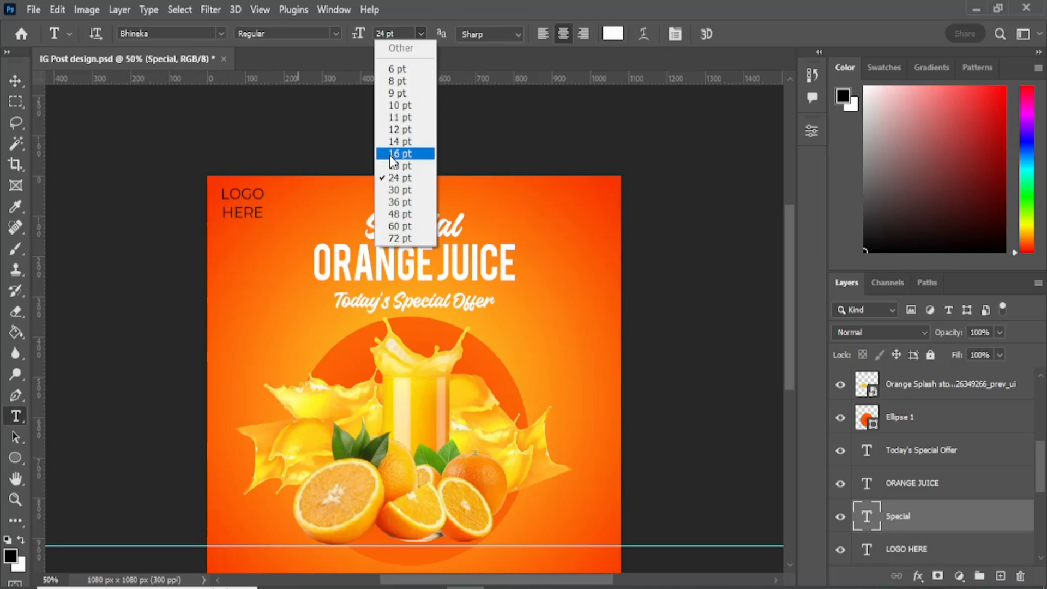
left_click(404, 182)
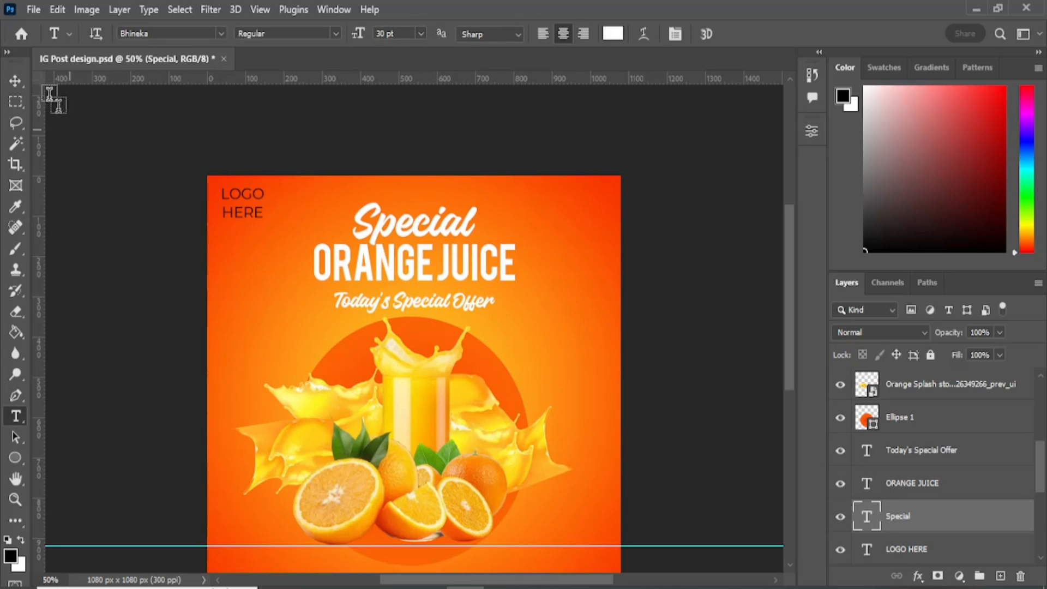
Rotate the Special headline to -15° and shift it left above the beginning of ORANGE JUICE.
left_click(14, 76)
left_click(58, 9)
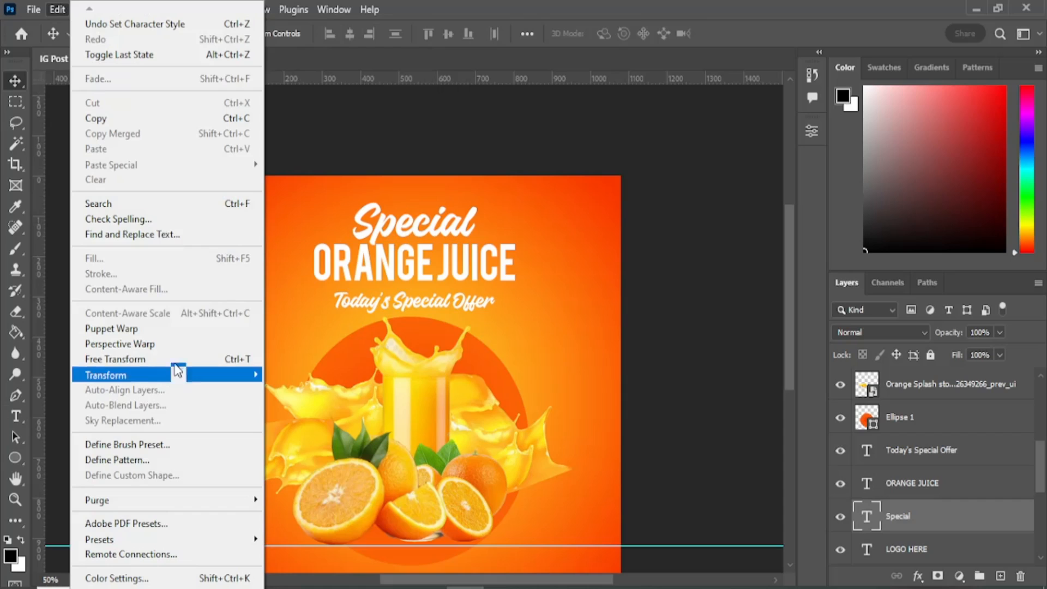
left_click(230, 360)
left_click_drag(337, 244, 372, 268)
left_click_drag(421, 214, 383, 230)
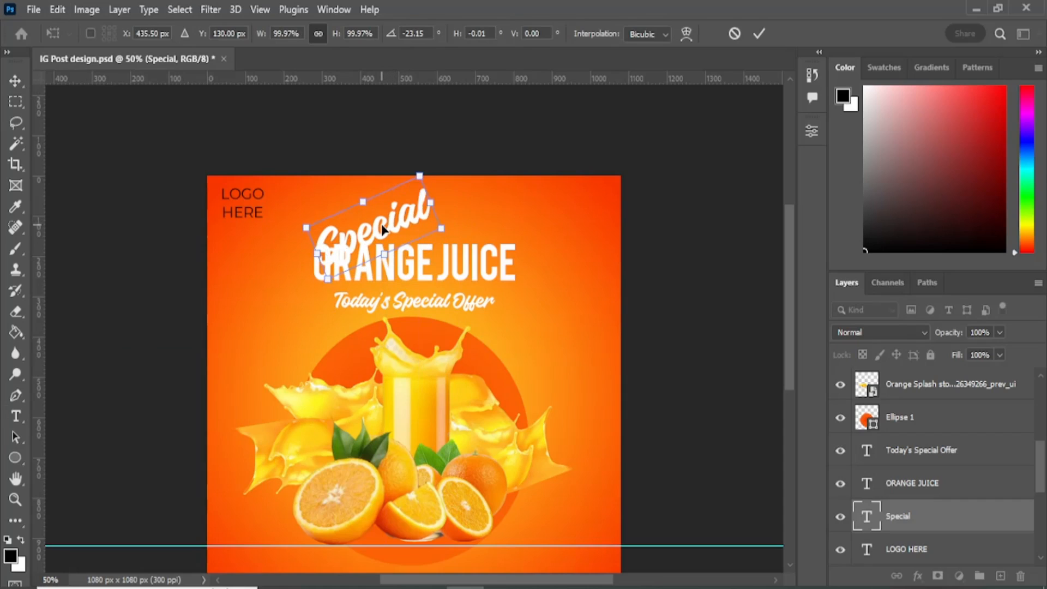
left_click_drag(430, 166, 432, 169)
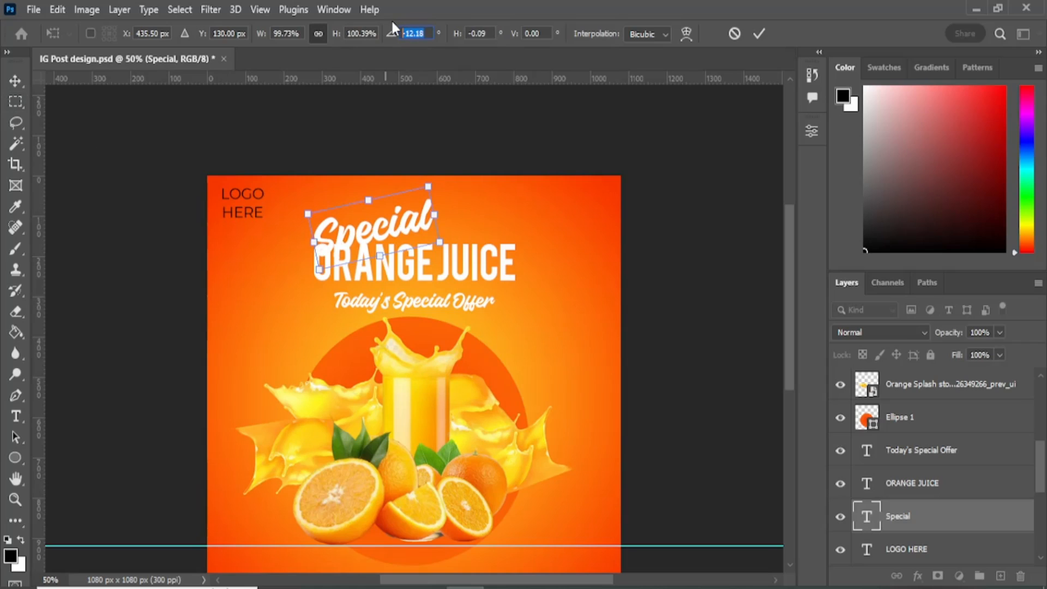
type("-15")
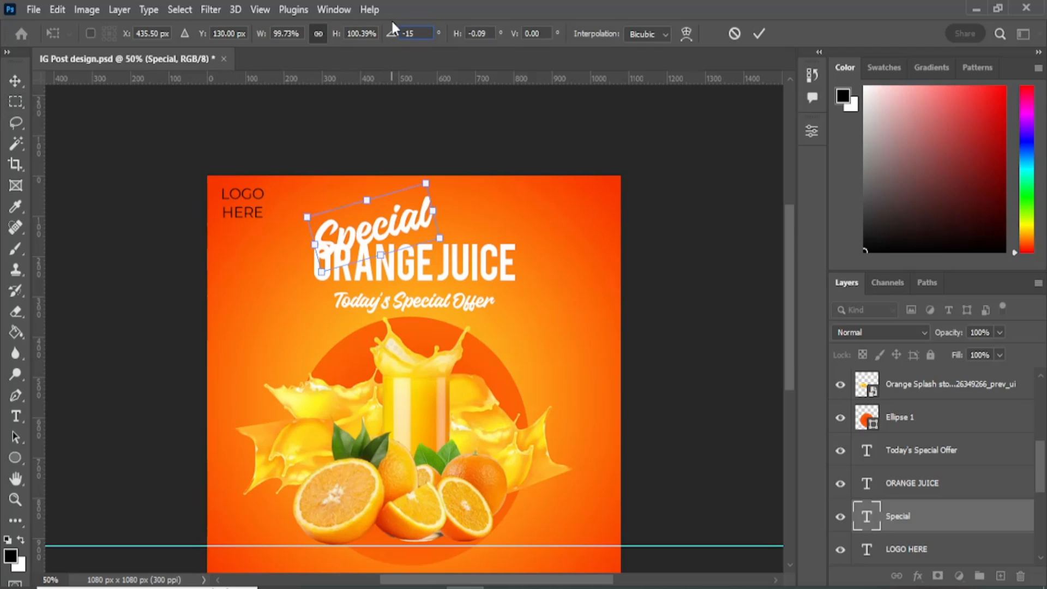
left_click(15, 81)
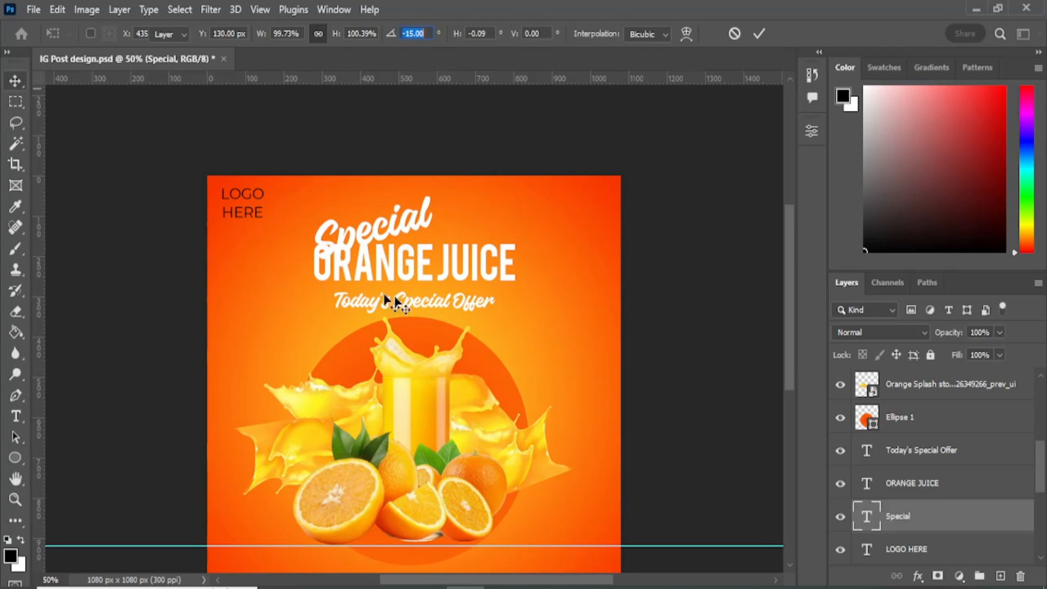
Rotate the ORANGE JUICE text to -15° and tuck it directly beneath the tilted Special headline.
left_click(412, 271)
left_click_drag(412, 271, 408, 285)
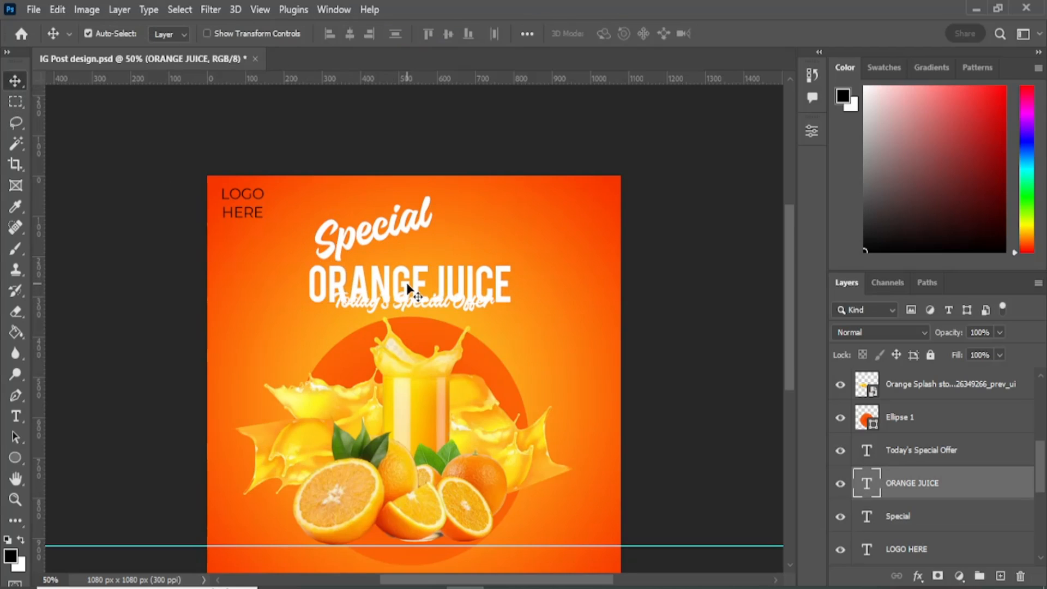
key("ctrl+t")
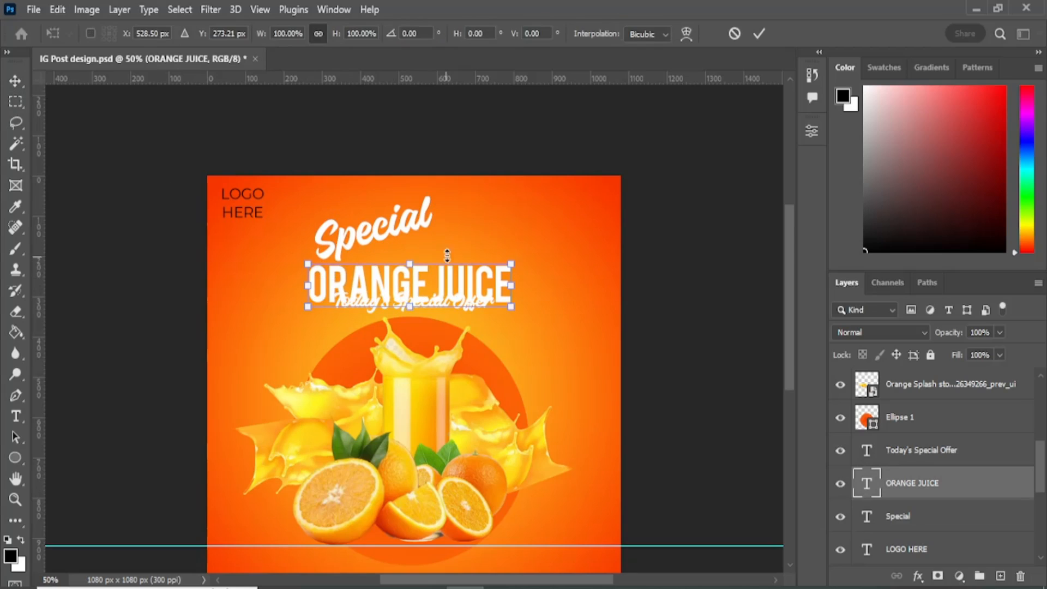
left_click(401, 37)
type("-15")
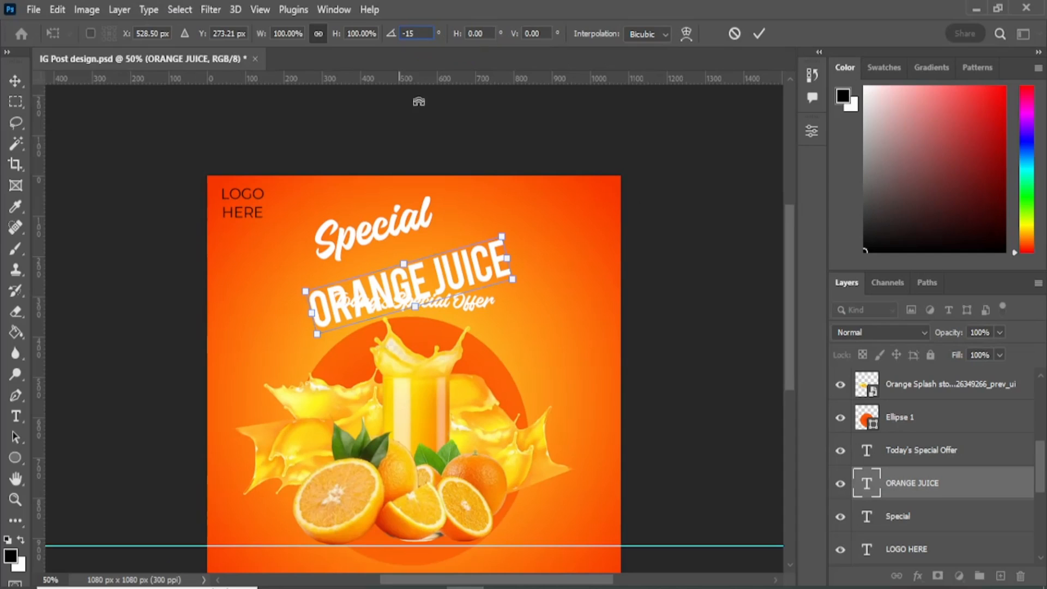
key("Return")
key("Return")
left_click_drag(412, 280, 397, 265)
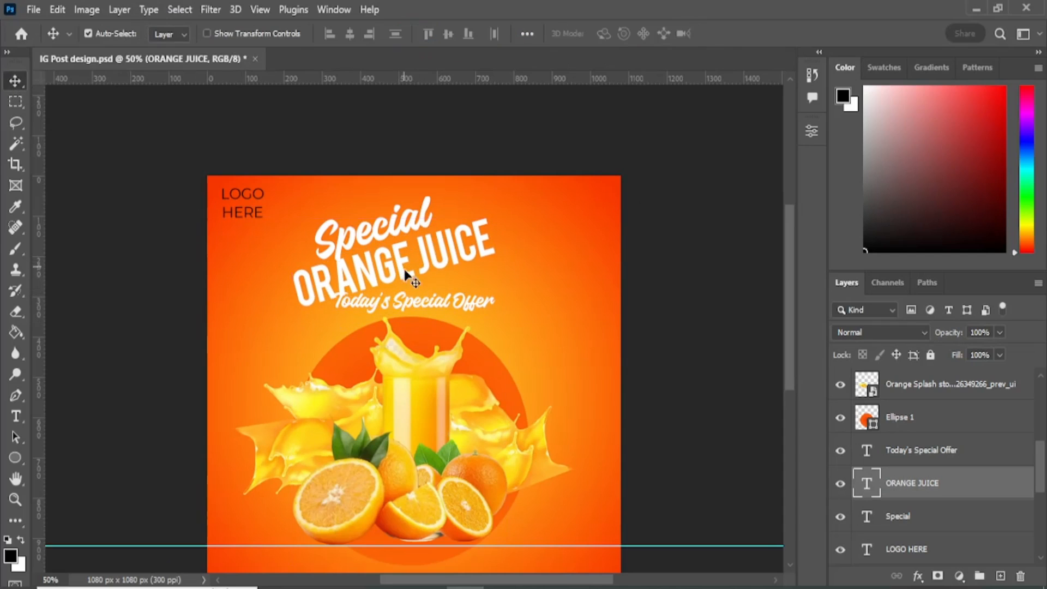
Rotate the Today's Special Offer tagline to -15° and place it just below ORANGE JUICE.
left_click(421, 312)
left_click(17, 416)
left_click(13, 82)
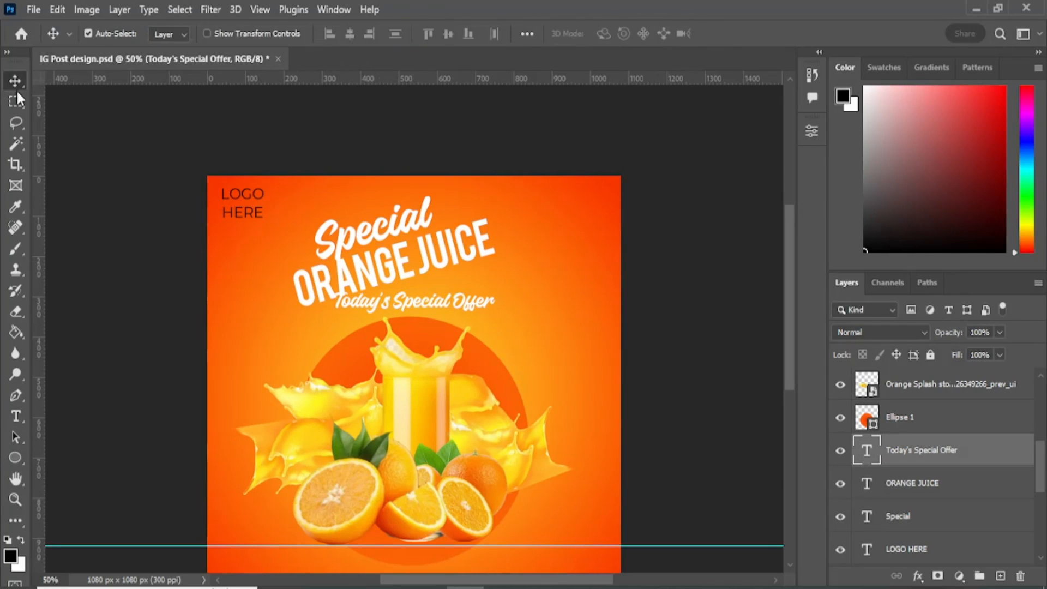
key("ctrl+t")
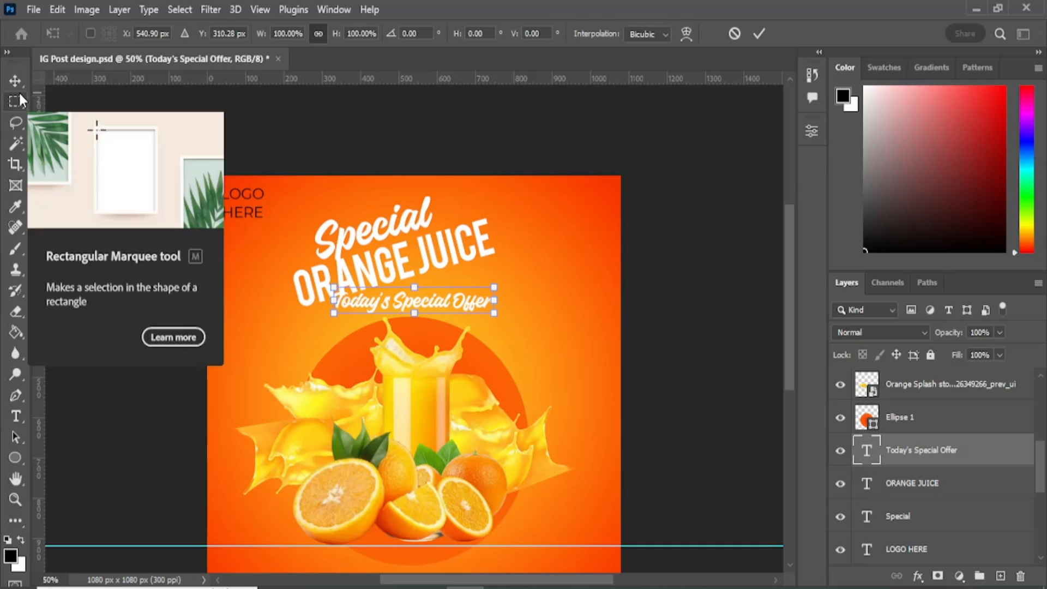
type("-15")
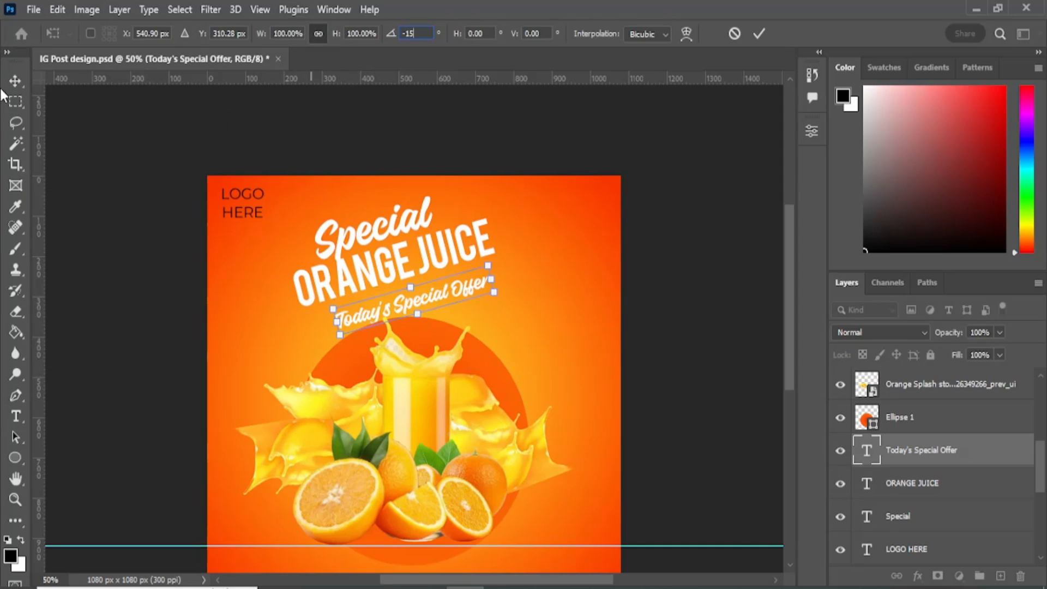
key("Return")
left_click_drag(444, 300, 447, 291)
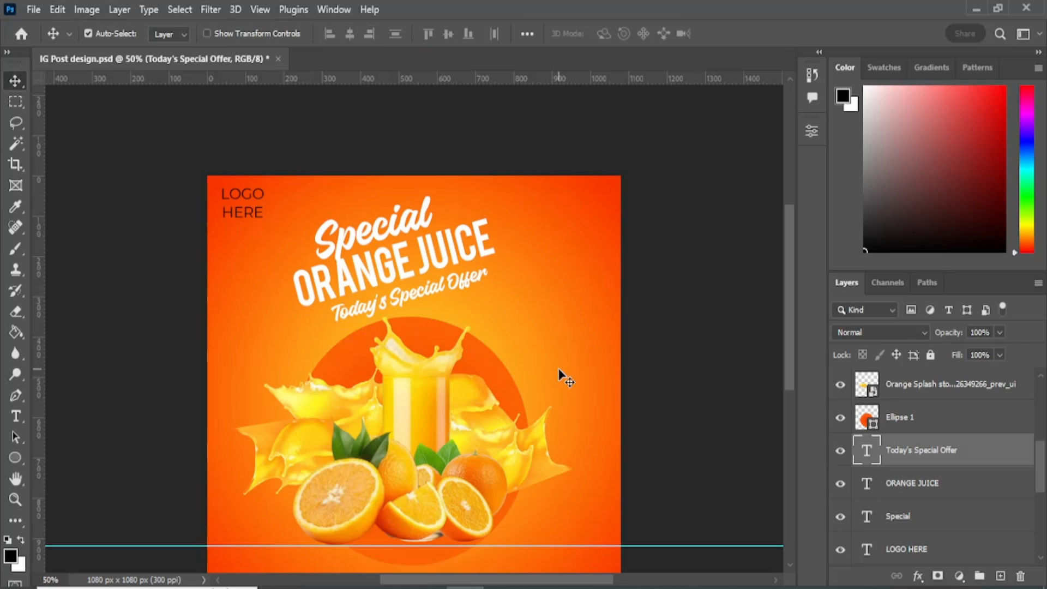
Nudge the tagline a few pixels up and slightly left, closer to the ORANGE JUICE text.
key("Up")
key("Up")
key("Up")
key("Up")
key("Up")
key("Up")
key("Left")
key("Down")
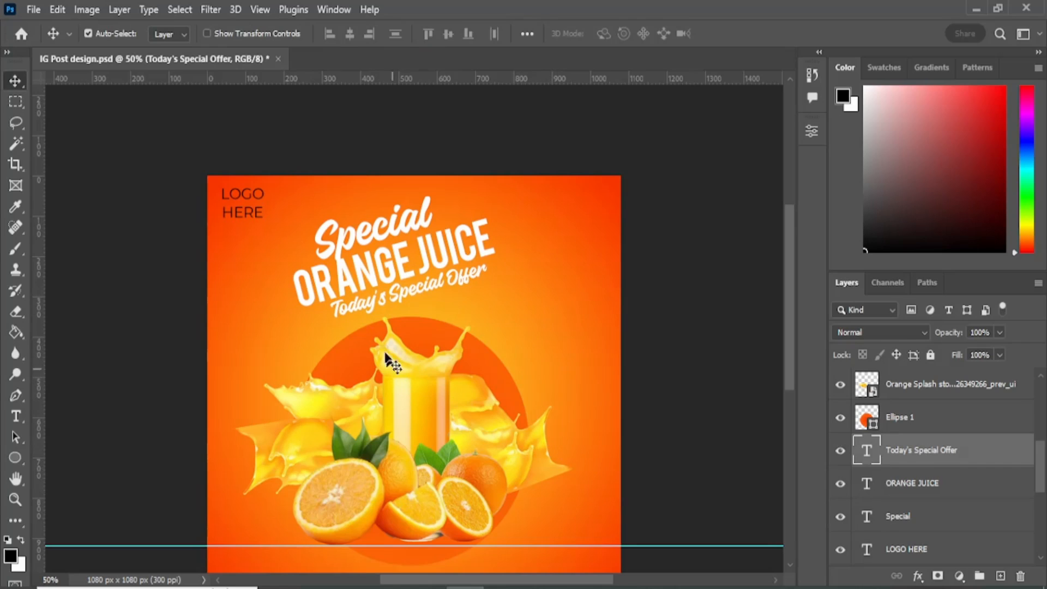
left_click(329, 290)
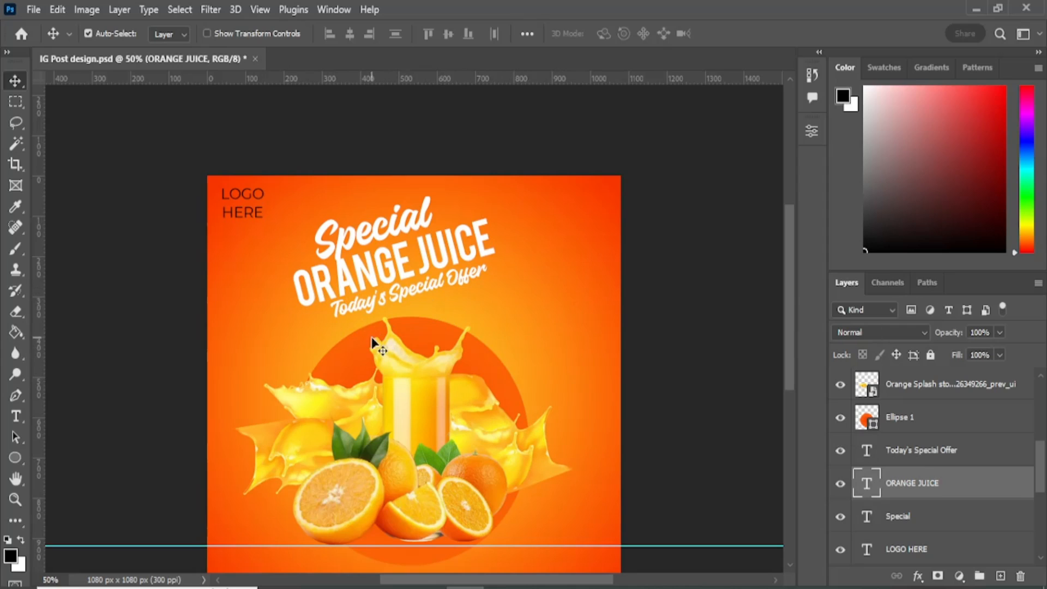
Lower the juice glass and both orange images within the circle, shifting the horizontal guide down to the circle's lower edge.
scroll(377, 344, "down", 4)
scroll(385, 327, "up", 1)
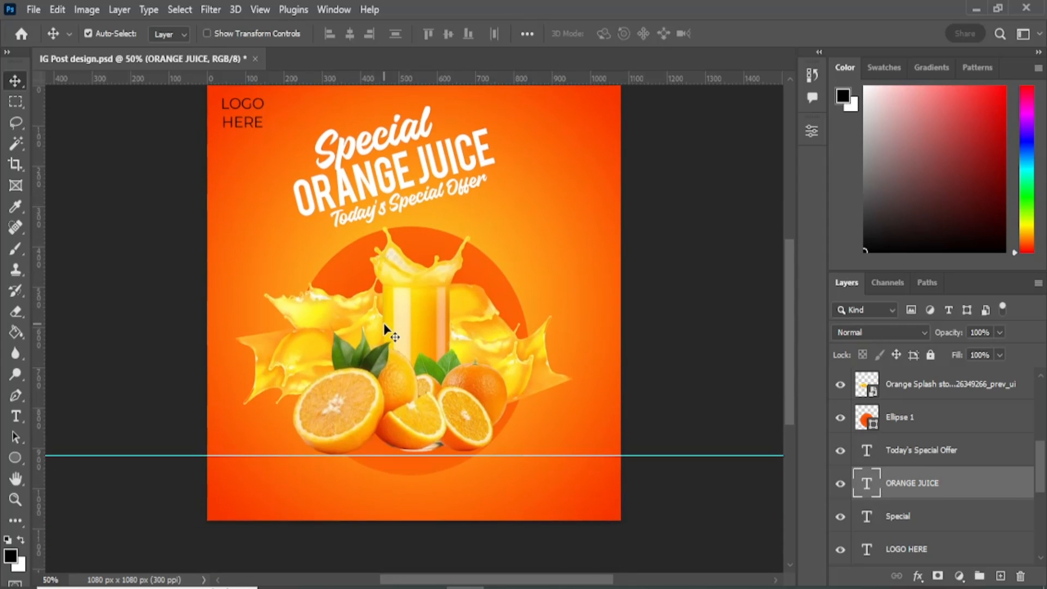
left_click_drag(406, 327, 397, 350)
left_click(407, 428)
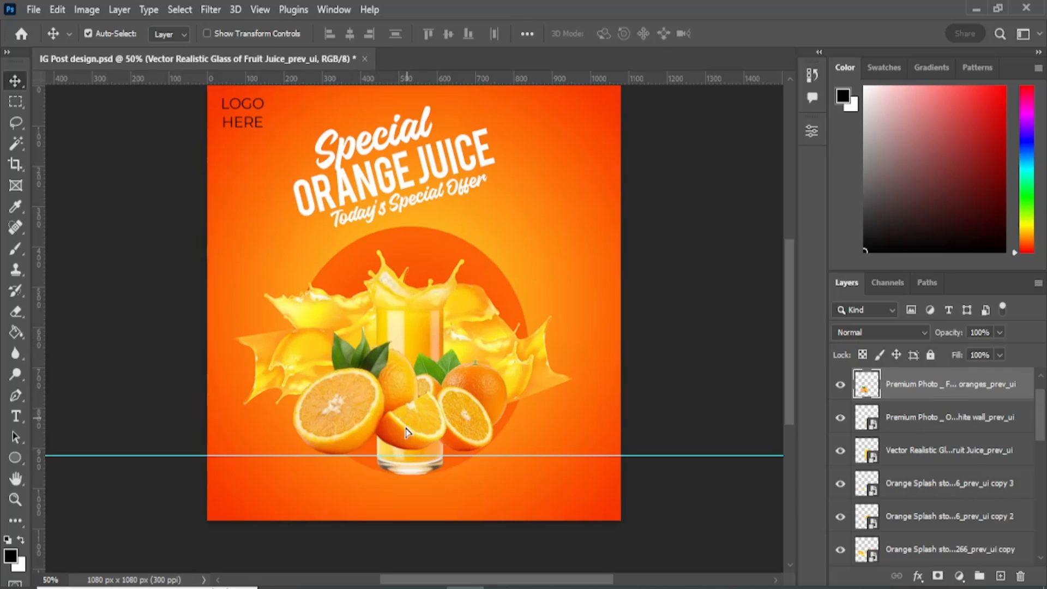
left_click_drag(407, 428, 400, 438)
left_click_drag(496, 456, 497, 474)
mouse_move(392, 400)
left_mouse_down()
mouse_move(389, 426)
mouse_move(404, 413)
left_mouse_up()
left_click_drag(488, 410, 487, 440)
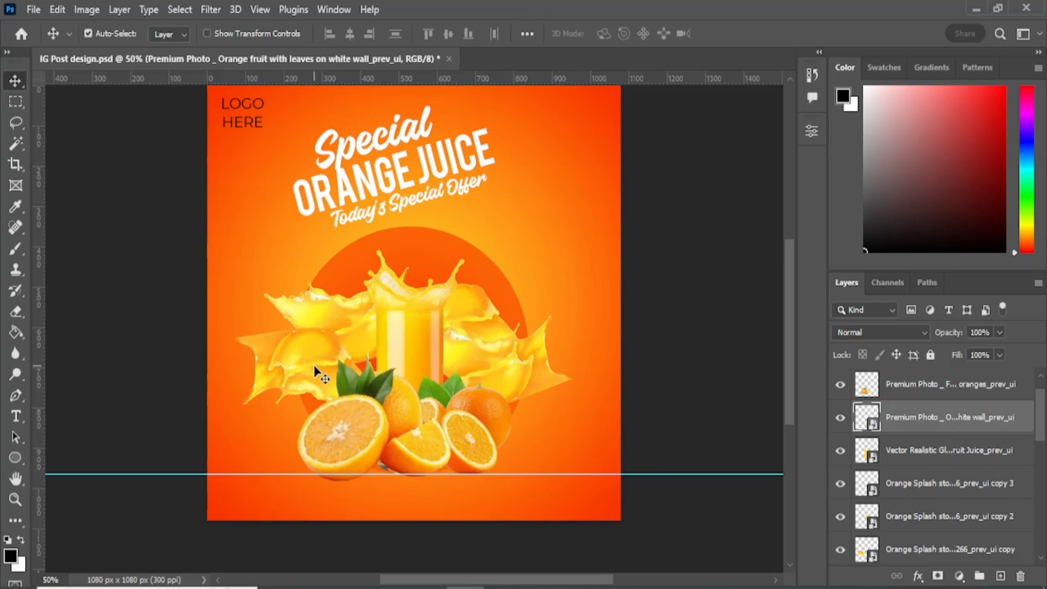
left_click_drag(395, 251, 396, 252)
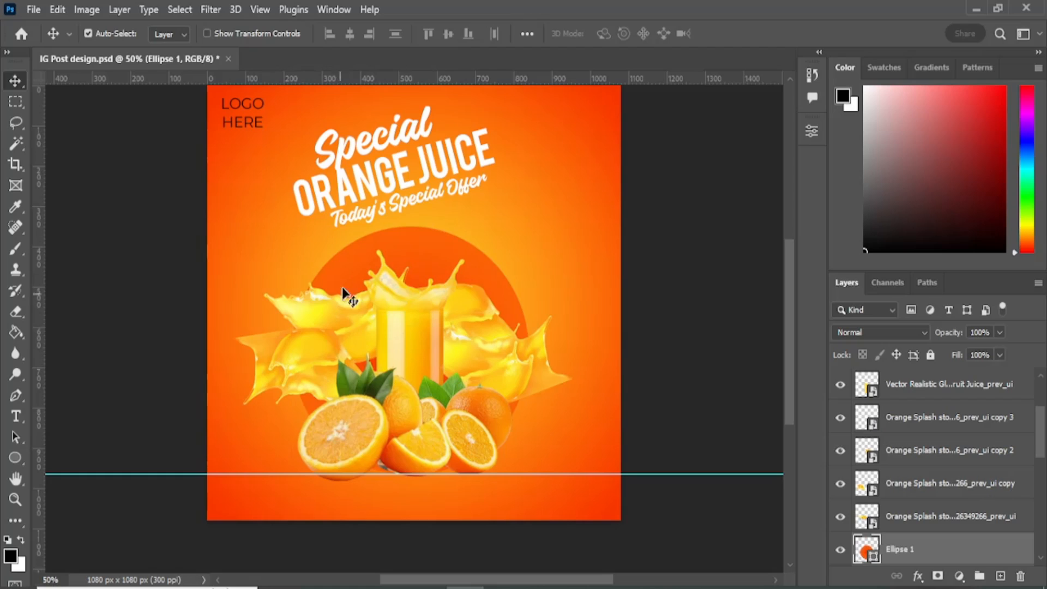
Move the two left orange splashes slightly down and the right splashes inward, closer to the juice glass.
mouse_move(317, 387)
left_mouse_down()
mouse_move(338, 363)
mouse_move(329, 403)
left_mouse_up()
left_click_drag(355, 334, 346, 356)
left_click_drag(494, 360, 474, 355)
Scale the circle behind the glass to about 97%, keeping its lower edge on the guide.
left_click(419, 246)
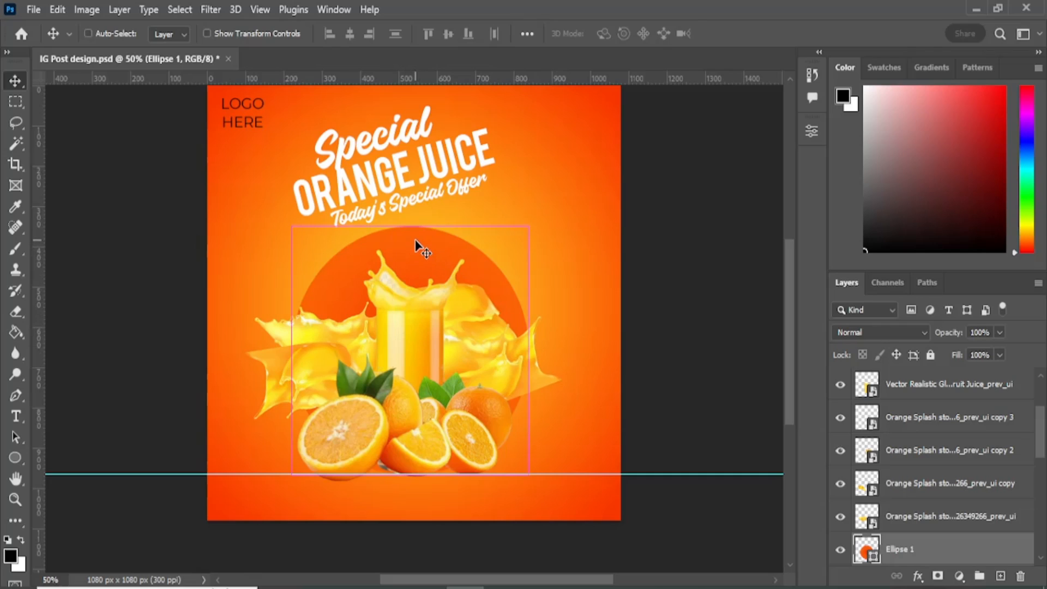
key("t")
left_click(9, 82)
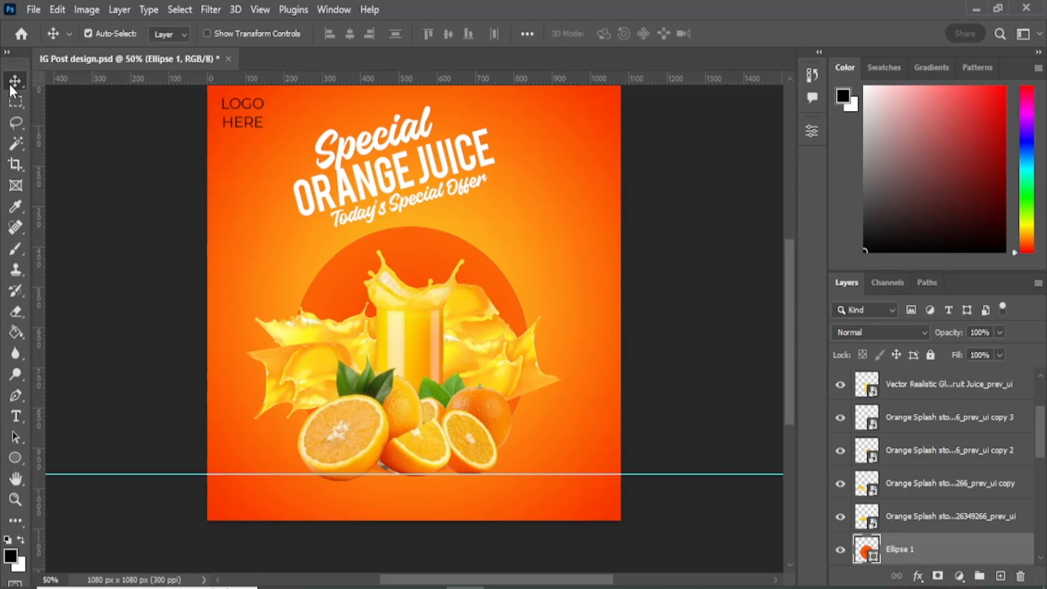
key("t")
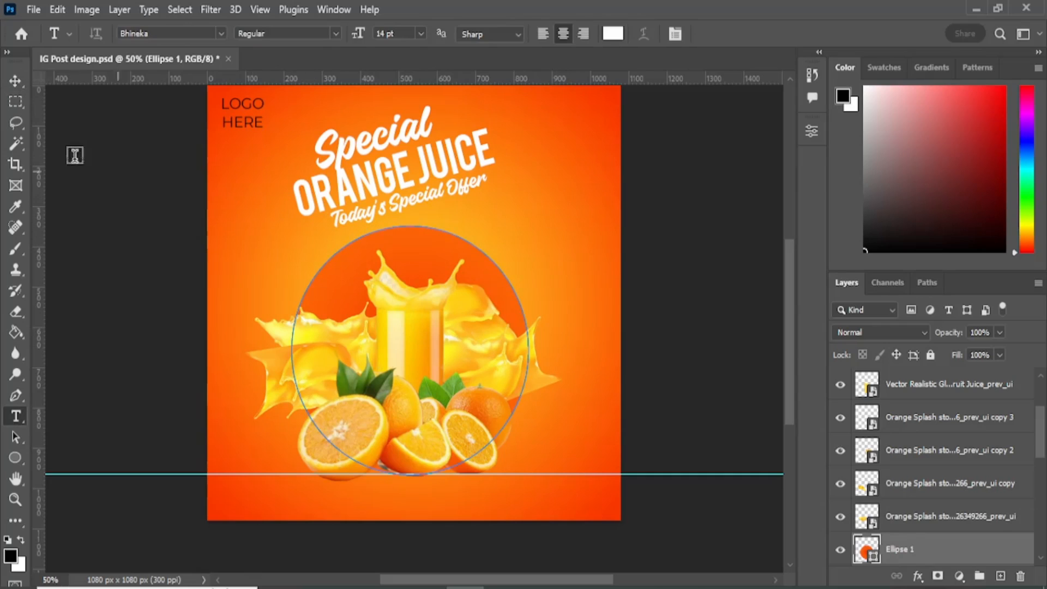
left_click(13, 82)
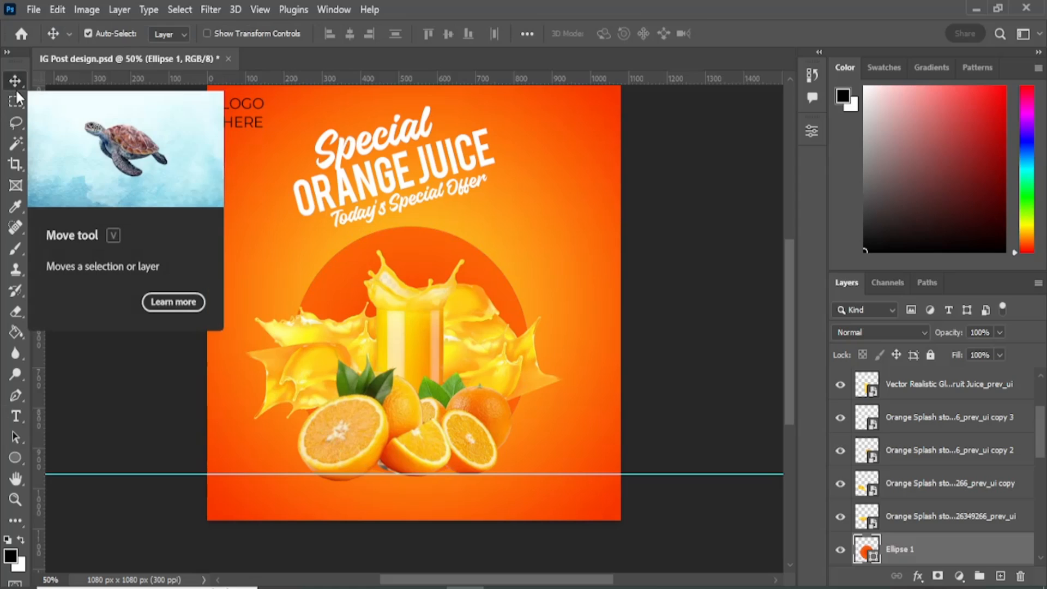
key("ctrl+t")
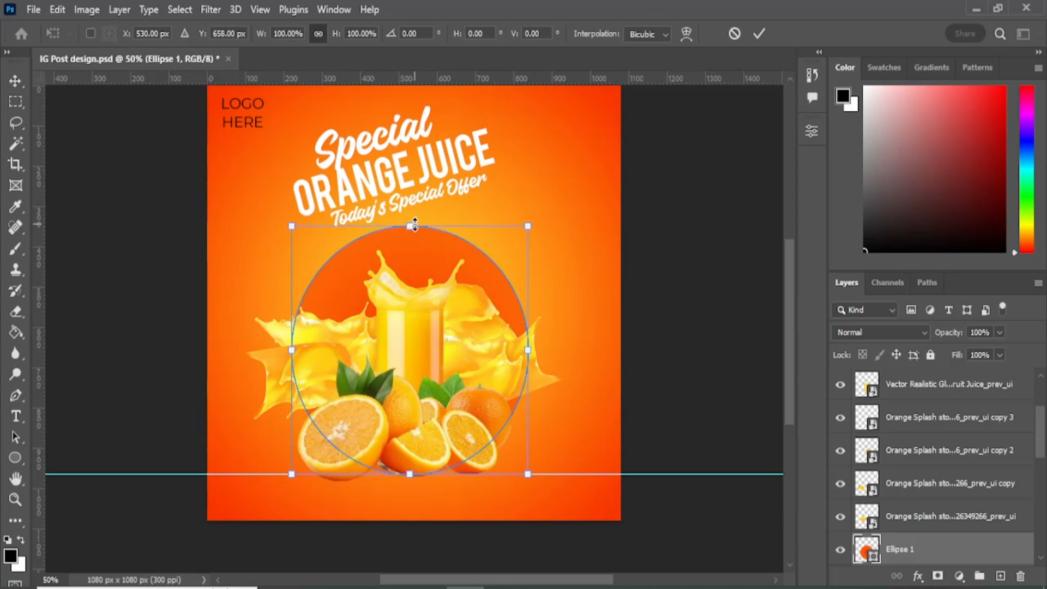
left_click_drag(415, 223, 409, 247)
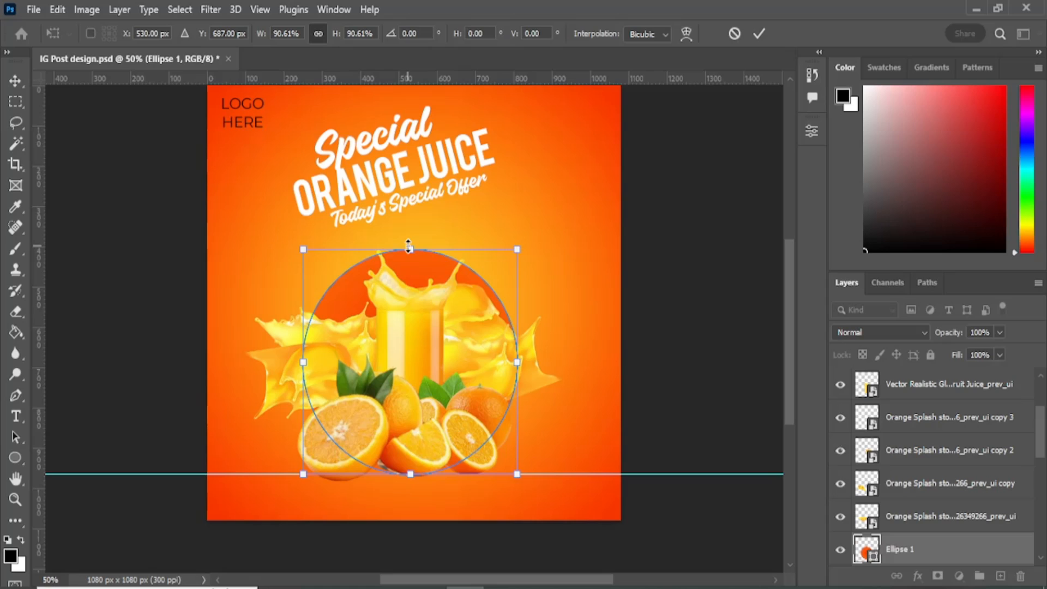
left_click_drag(415, 250, 408, 233)
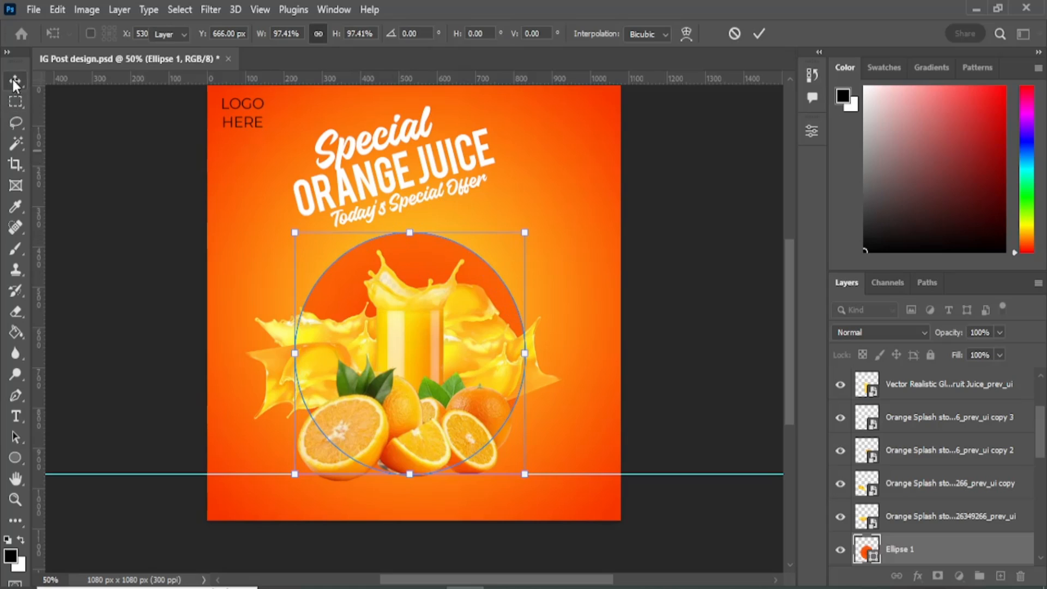
left_click(13, 81)
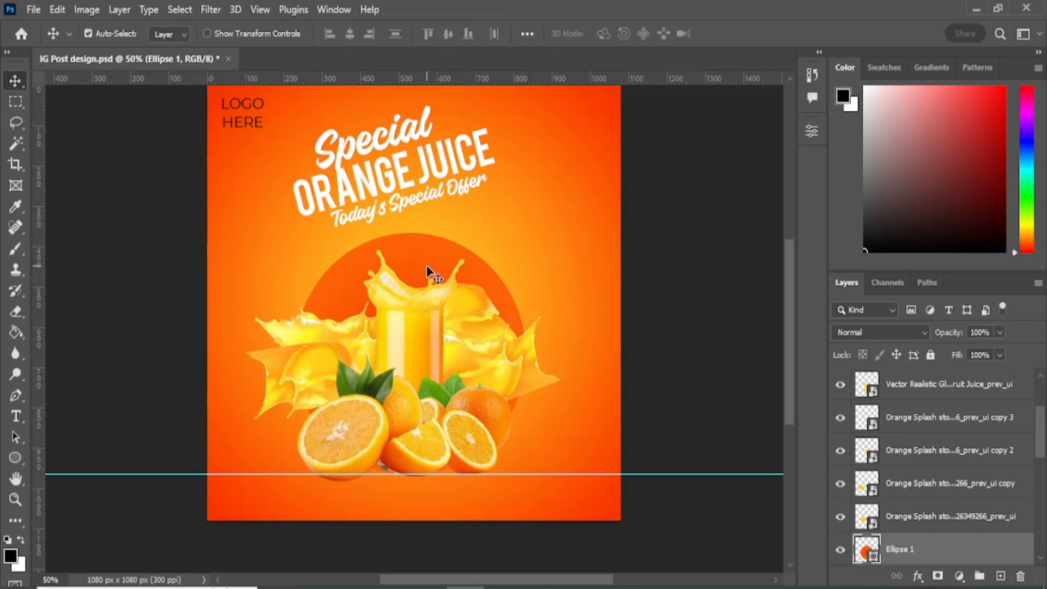
Rotate the upper-left orange splash to about -7.8° and move both left splashes up, close beside the glass.
left_click_drag(337, 326, 349, 306)
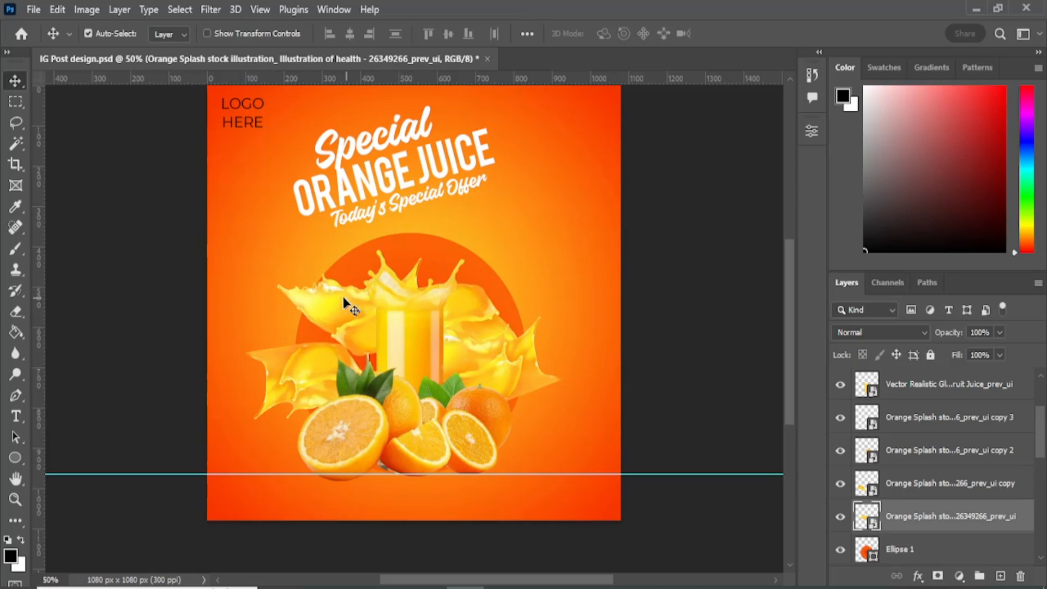
left_click(55, 10)
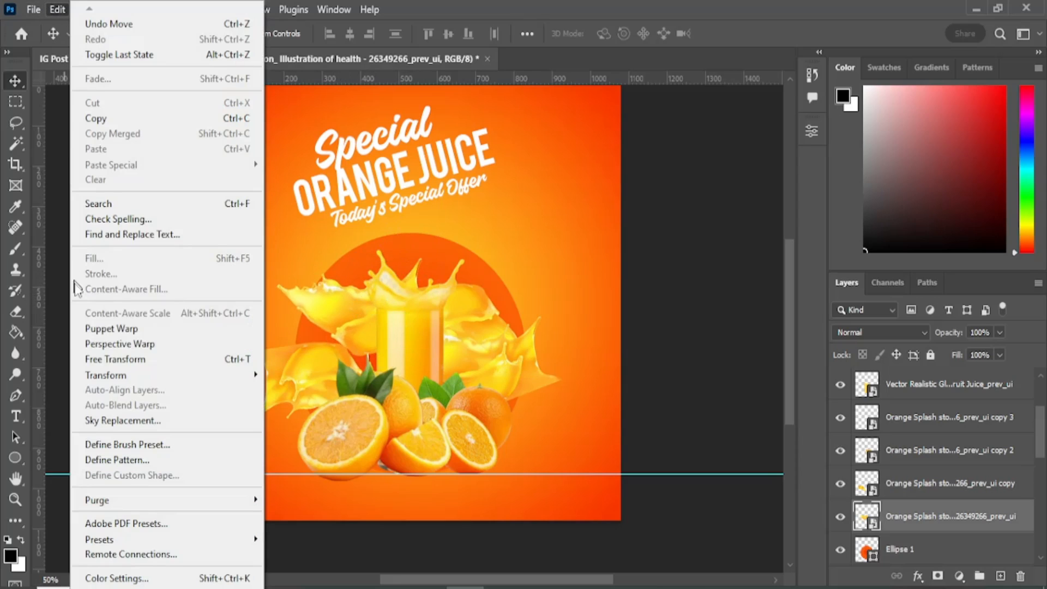
left_click(171, 358)
left_click_drag(396, 159, 433, 168)
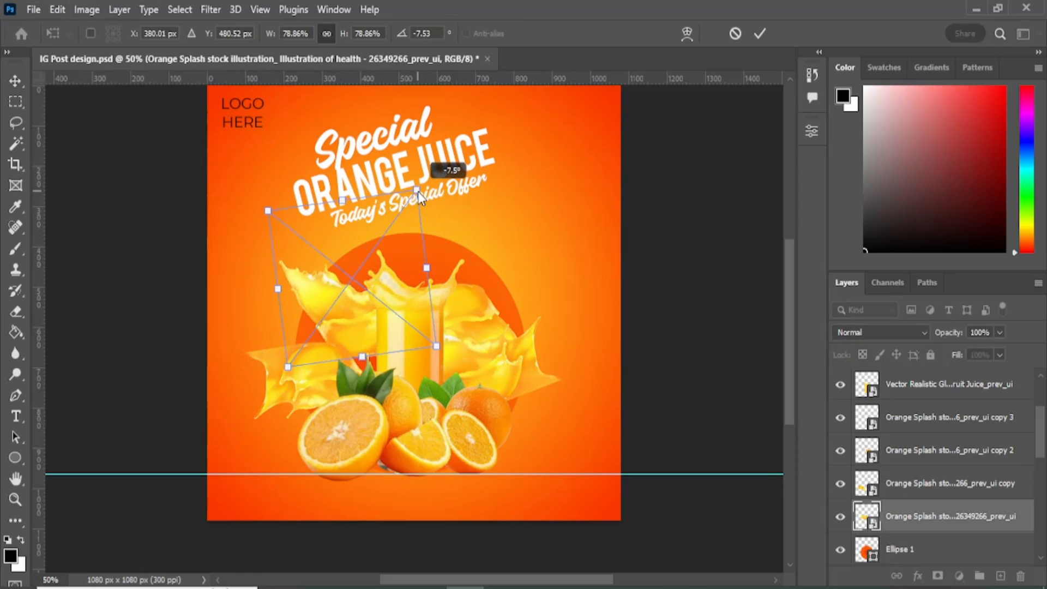
left_click_drag(339, 280, 366, 277)
key("Return")
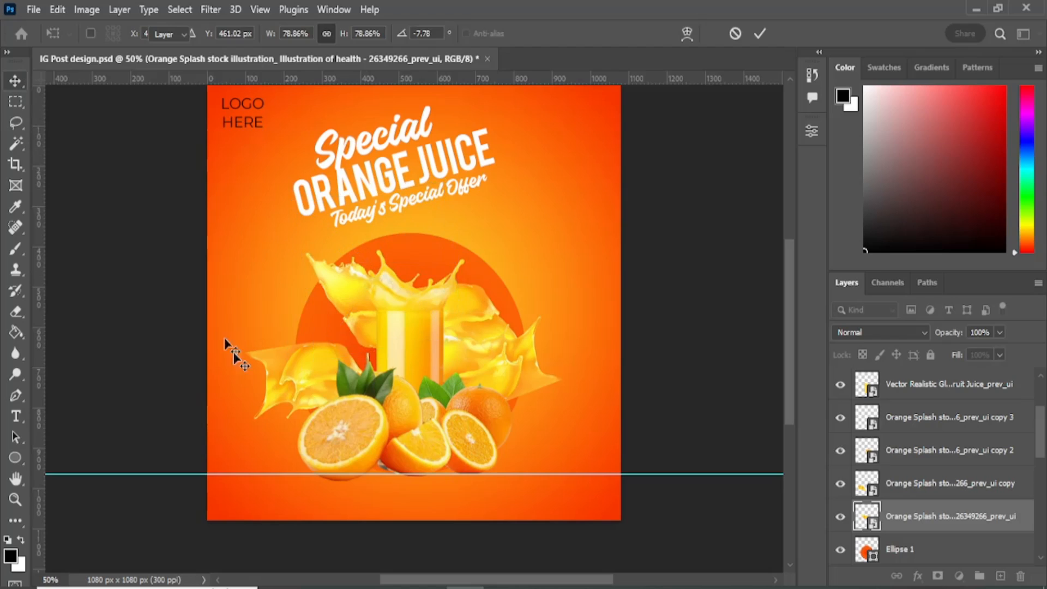
left_click_drag(315, 395, 350, 333)
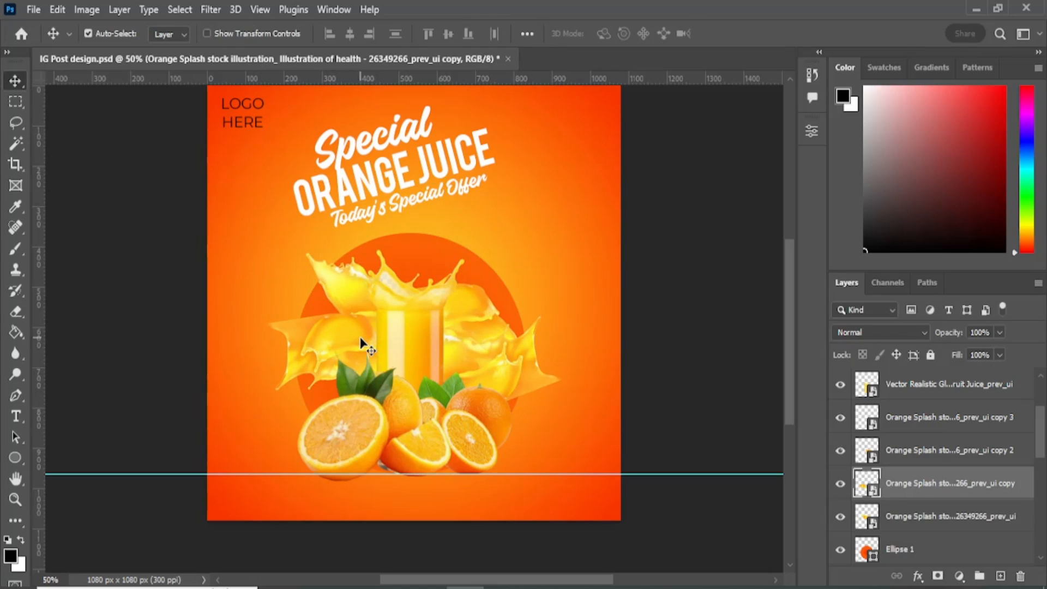
left_click_drag(358, 319, 332, 300)
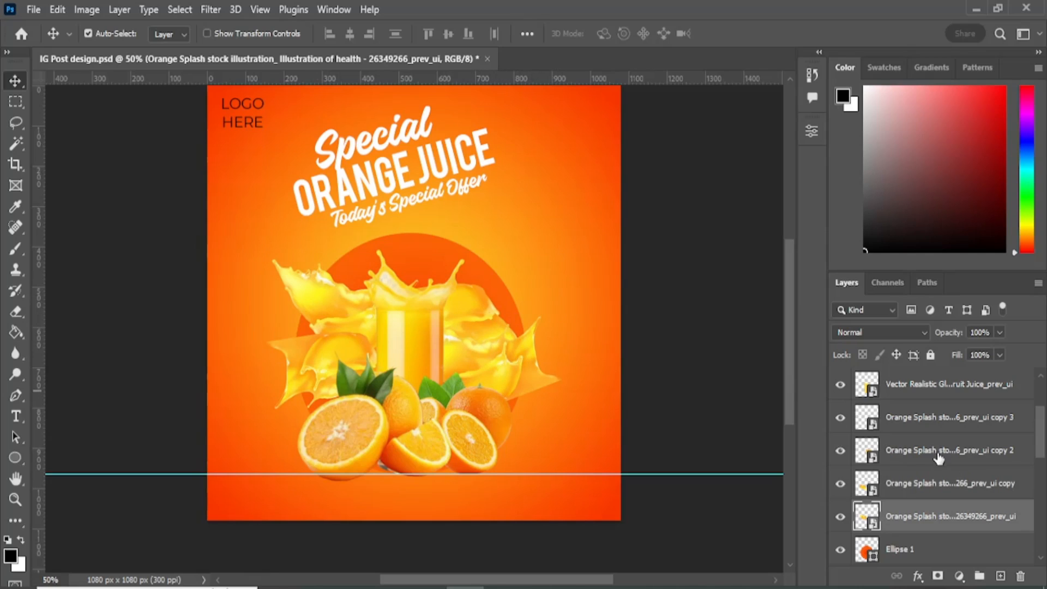
Bring the frame layer to the top of the layer stack and place the ring over the circle's right edge, beside the glass.
scroll(935, 460, "down", 3)
scroll(935, 460, "down", 4)
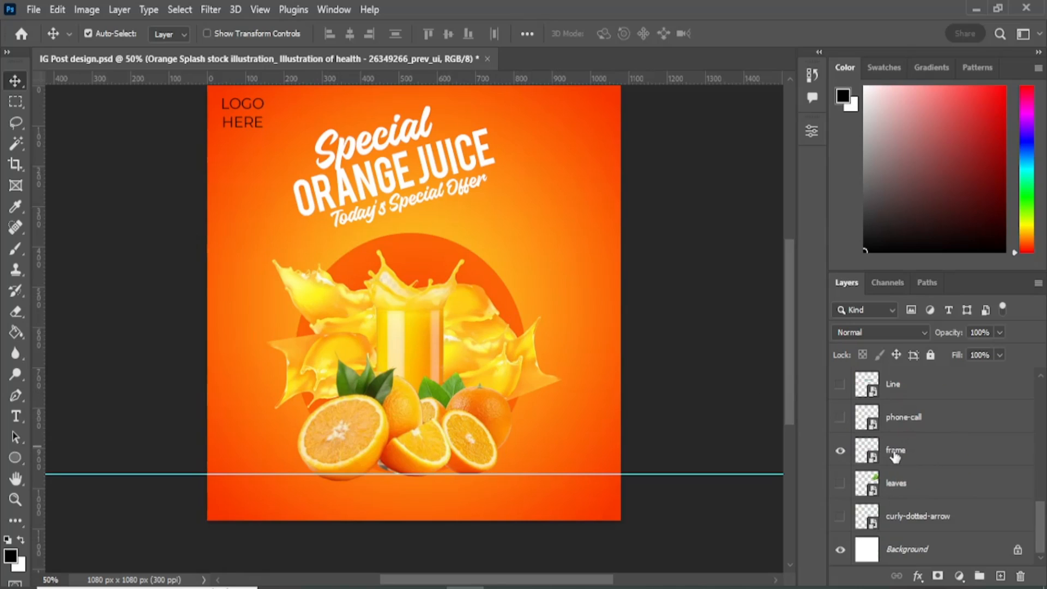
scroll(906, 480, "up", 1)
left_click_drag(904, 489, 895, 371)
left_click_drag(452, 266, 540, 252)
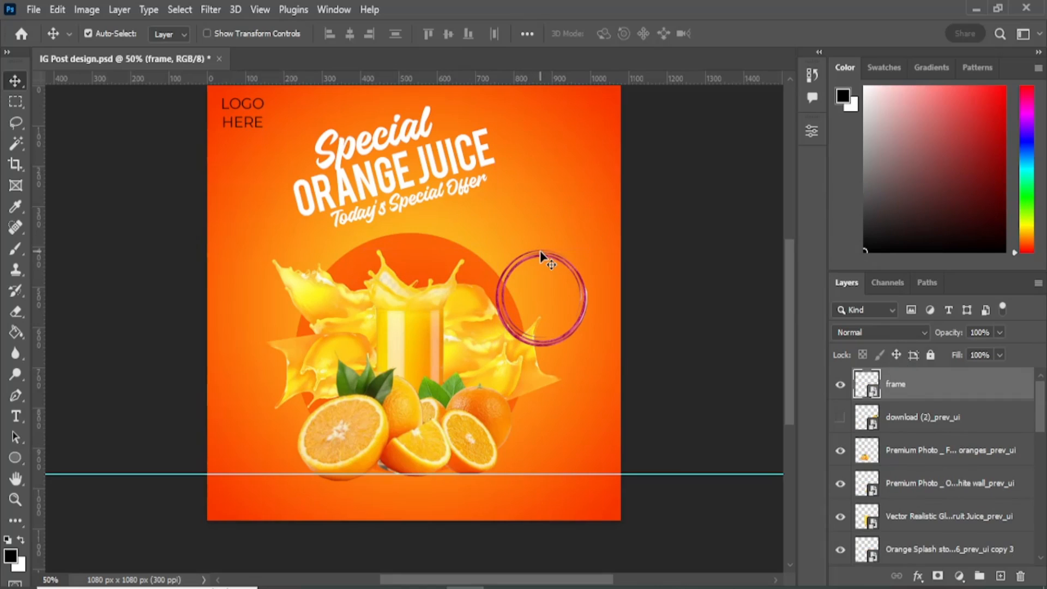
Add a Hue/Saturation adjustment layer above the frame layer, clip it to the frame, and enable Colorize.
left_click(953, 576)
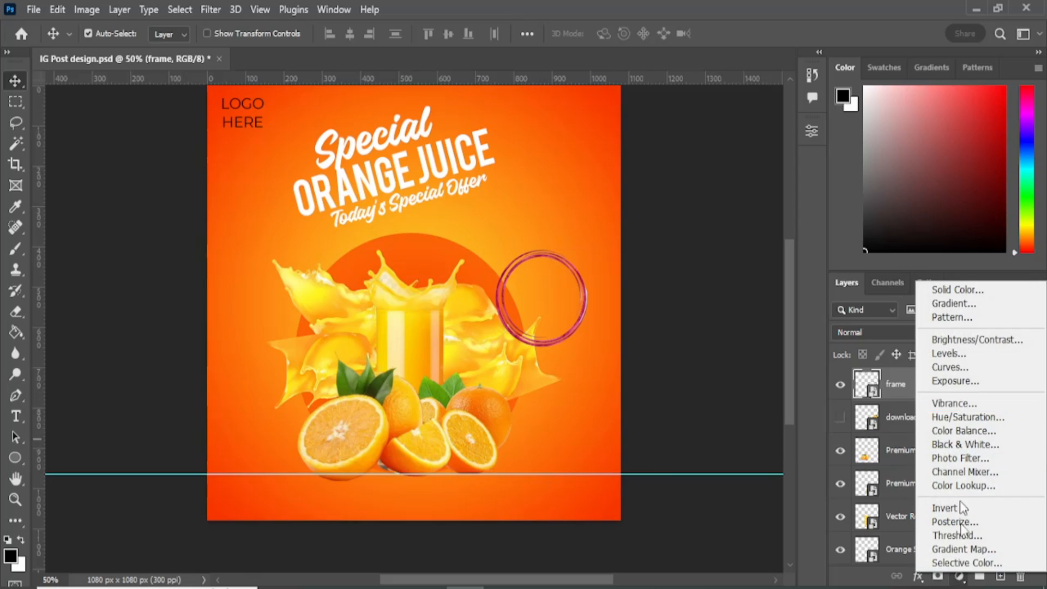
left_click(947, 417)
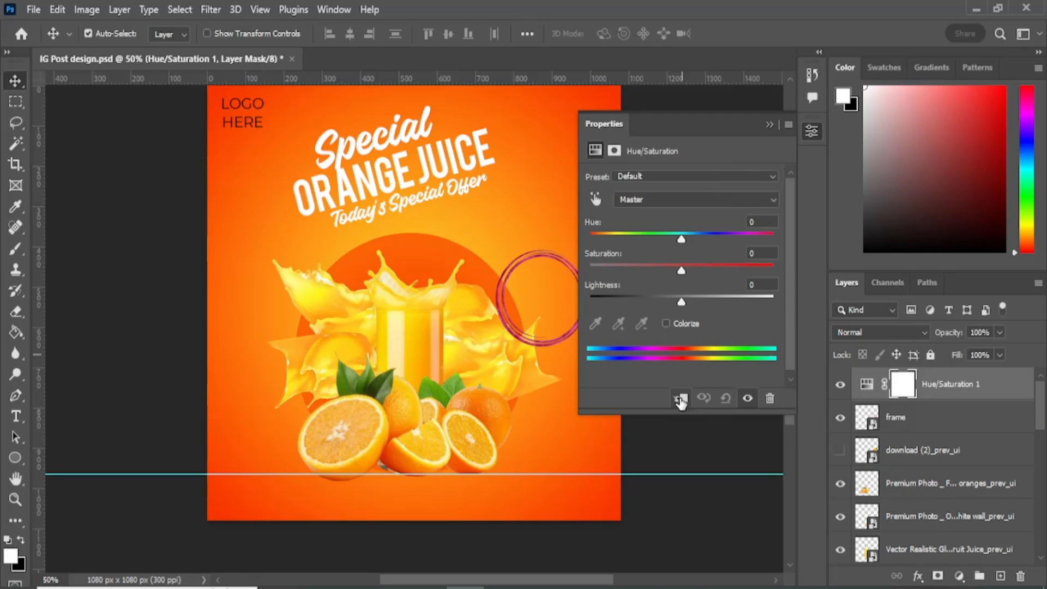
left_click(681, 400)
left_click(667, 323)
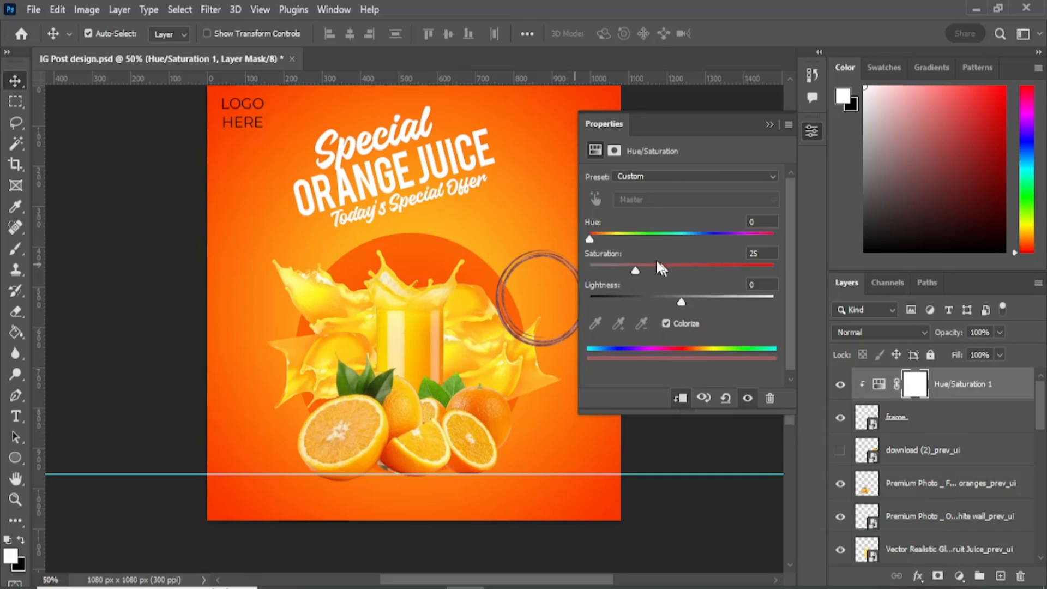
Recolor the ring dark green with hue 114, saturation 94 and lightness -77, and close the adjustment properties.
left_click_drag(597, 237, 648, 237)
left_click_drag(634, 272, 763, 270)
left_click_drag(681, 301, 611, 303)
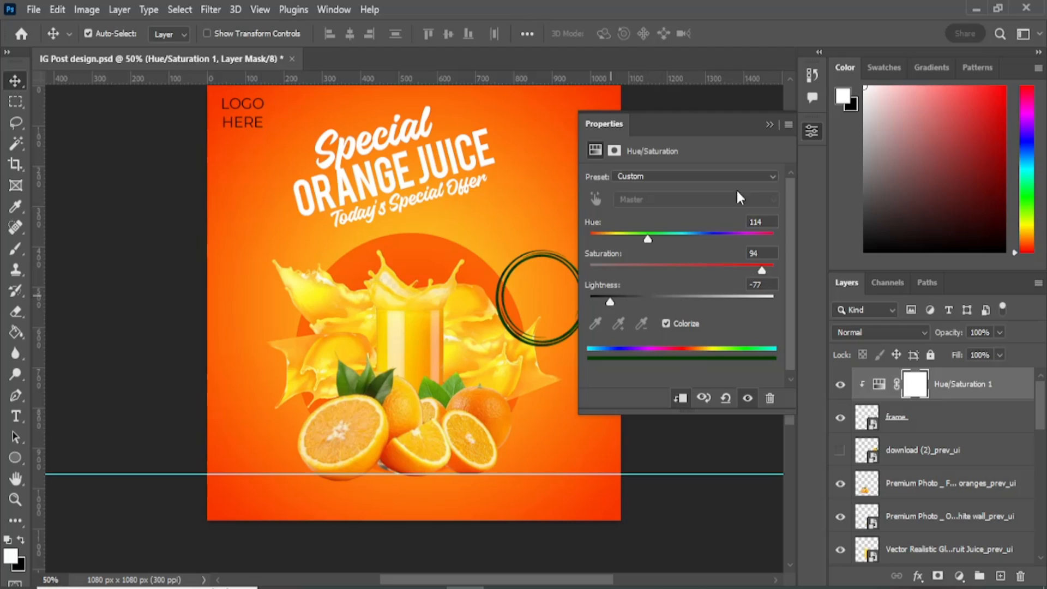
left_click(776, 125)
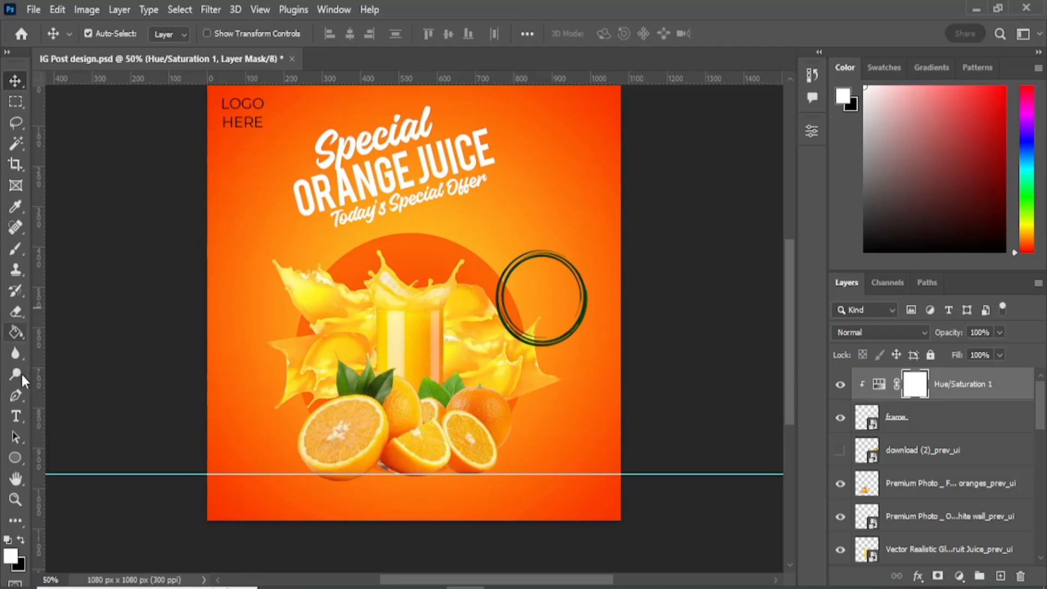
Activate the Ellipse tool for drawing a shape at the ring frame.
left_click(10, 461)
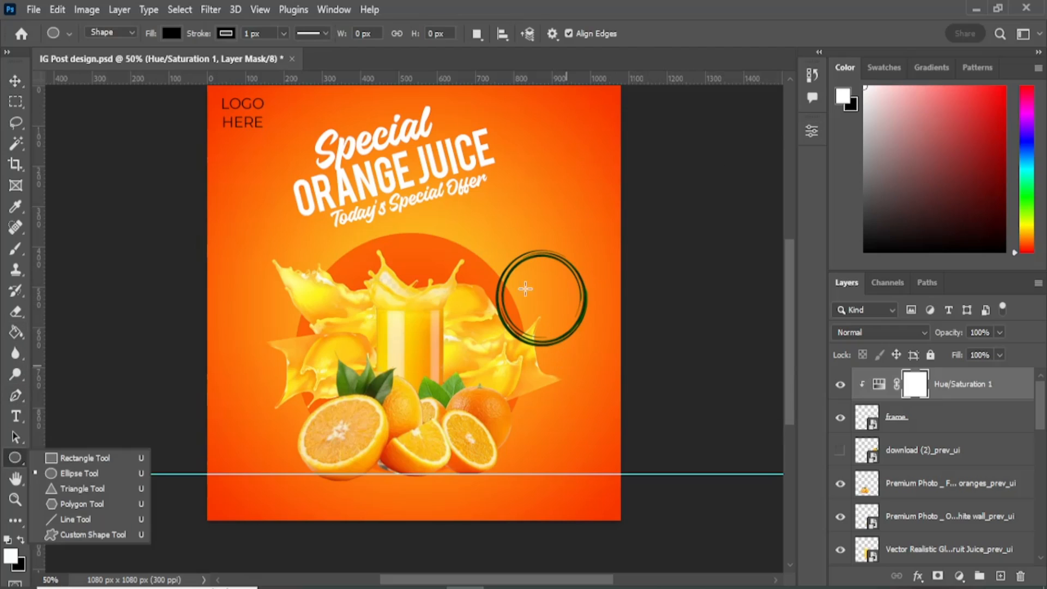
Draw a black circle about 230 px wide over the right end of the headline and nudge its position slightly.
left_click_drag(484, 124, 568, 211)
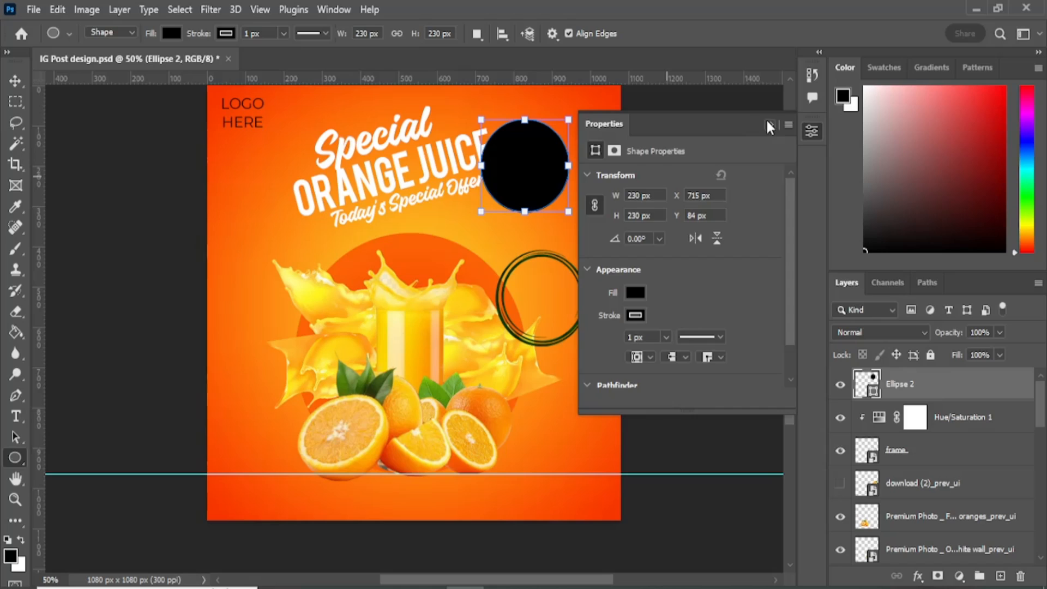
left_click(770, 125)
left_click(15, 81)
mouse_move(532, 157)
left_mouse_down()
mouse_move(540, 276)
mouse_move(555, 290)
mouse_move(518, 160)
left_mouse_up()
Scale the black circle down to about 82% and move it inside the green ring frame.
left_click(58, 8)
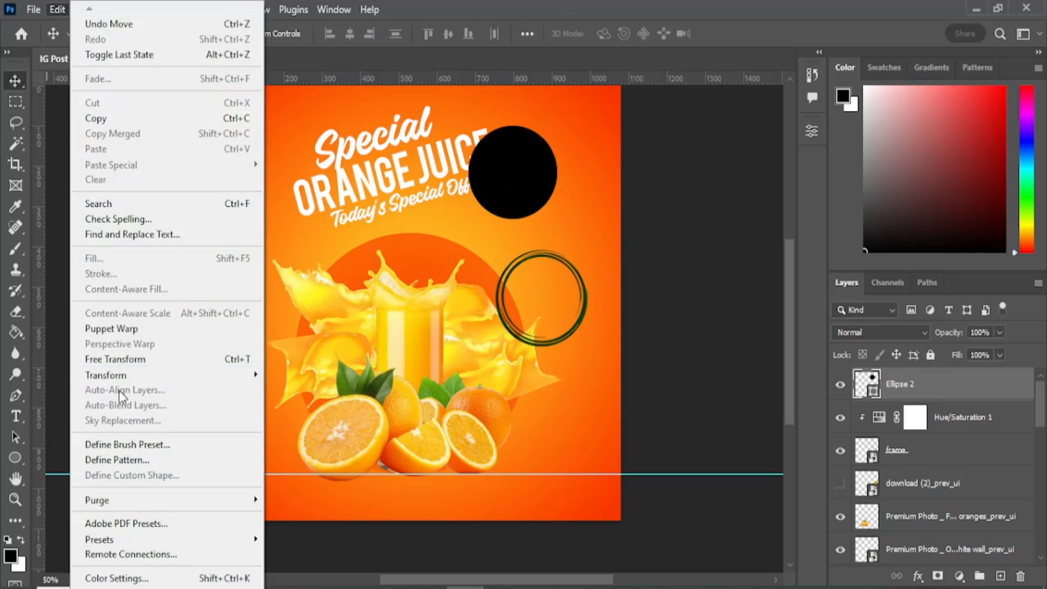
left_click(135, 355)
mouse_move(501, 127)
left_mouse_down()
mouse_move(512, 148)
mouse_move(515, 136)
left_mouse_up()
left_click_drag(520, 191, 545, 303)
mouse_move(539, 250)
left_mouse_down()
mouse_move(547, 283)
mouse_move(542, 264)
left_mouse_up()
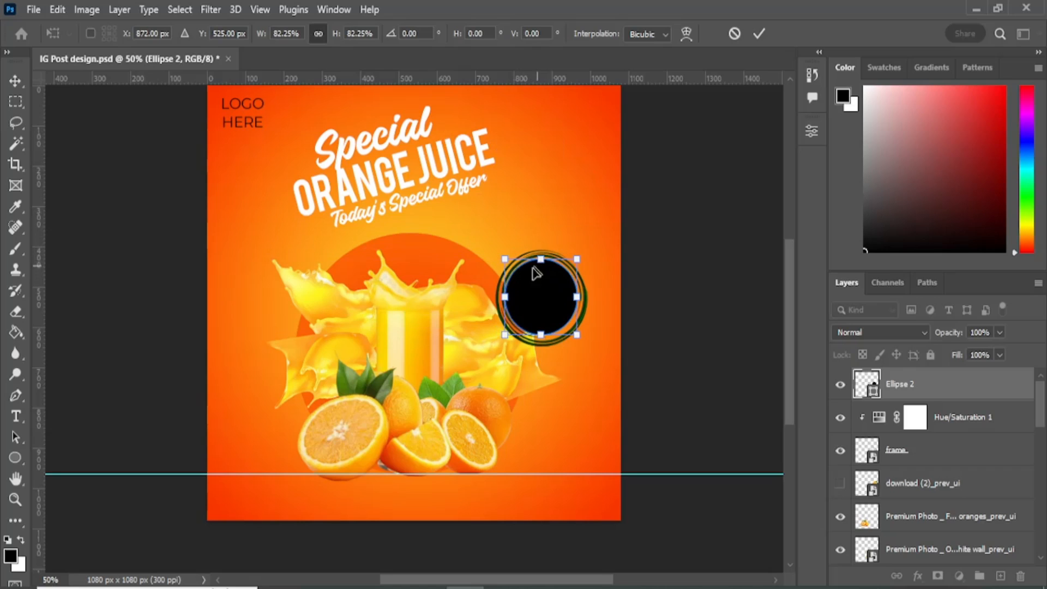
Shrink the black circle further to about 179 px wide and centre it within the green ring frame.
left_click(15, 500)
left_click(435, 374)
scroll(585, 245, "up", 1)
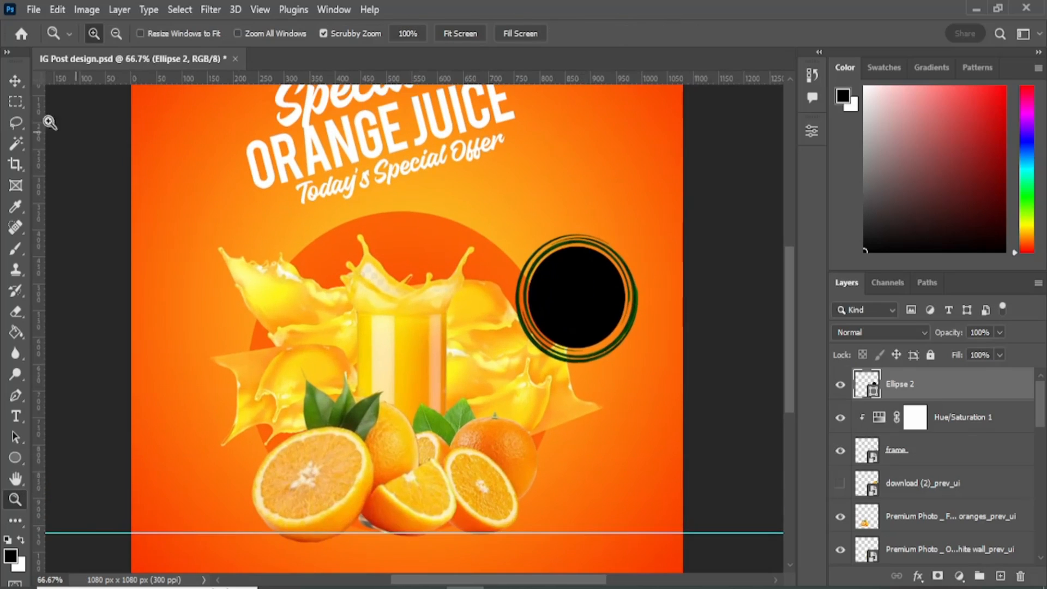
left_click(16, 80)
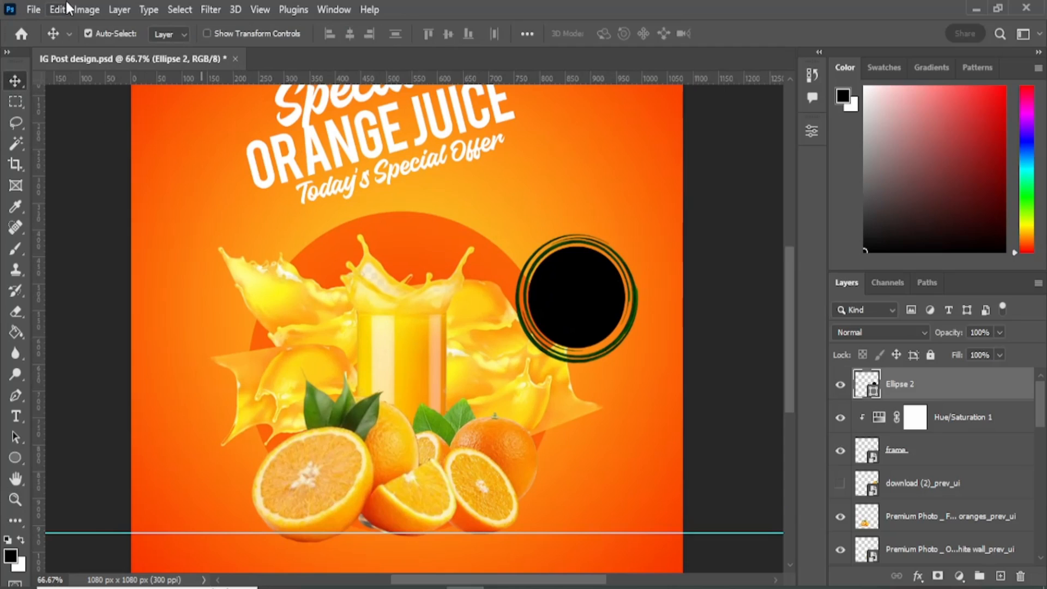
key("ctrl+t")
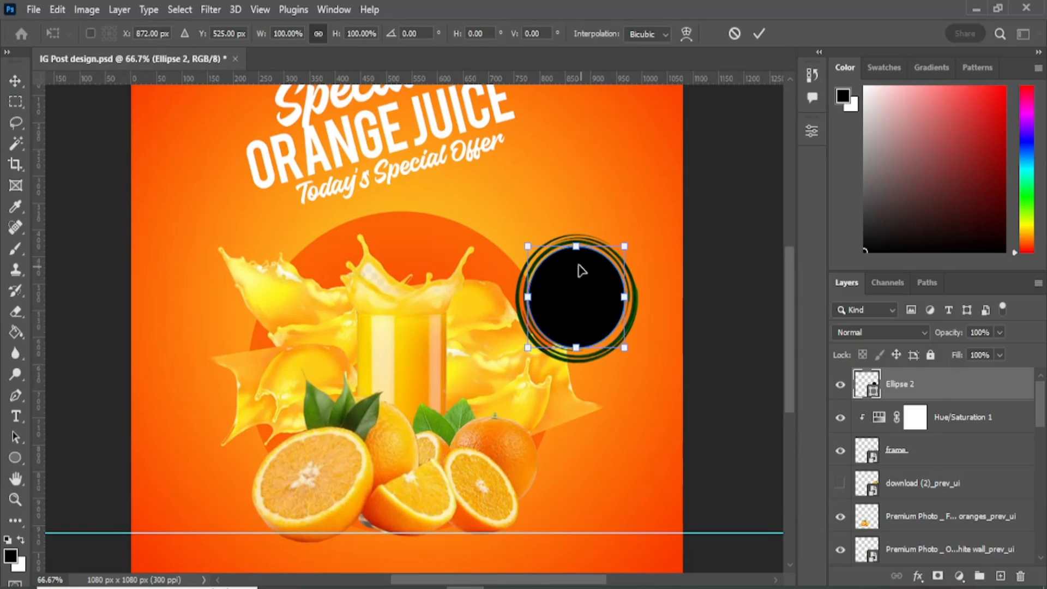
left_click_drag(575, 247, 621, 250)
left_click_drag(561, 318, 563, 317)
left_click(759, 34)
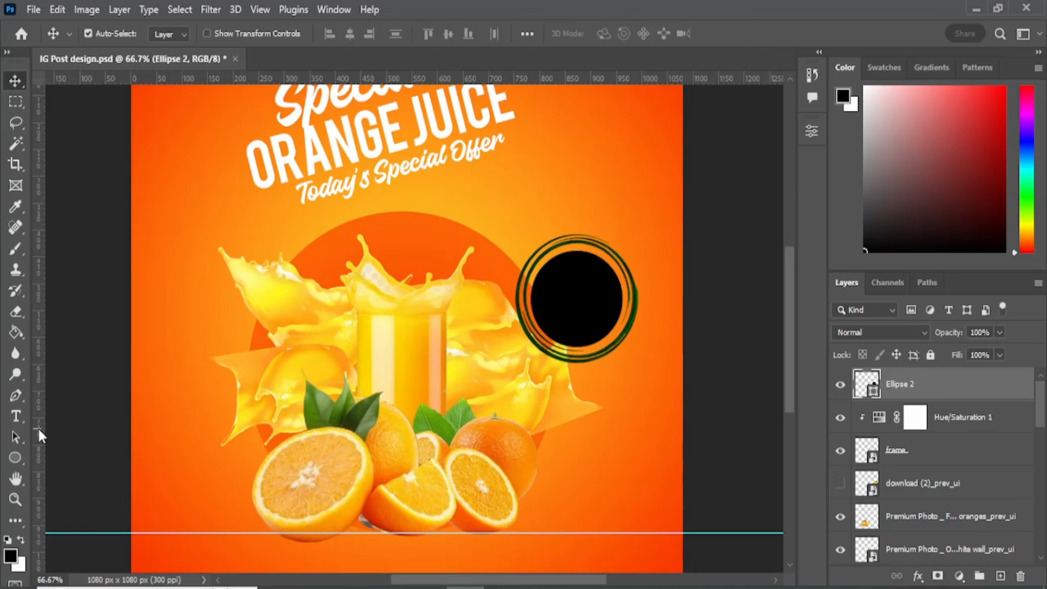
Change the circle's fill to a dark green that matches the surrounding ring.
left_click(15, 458)
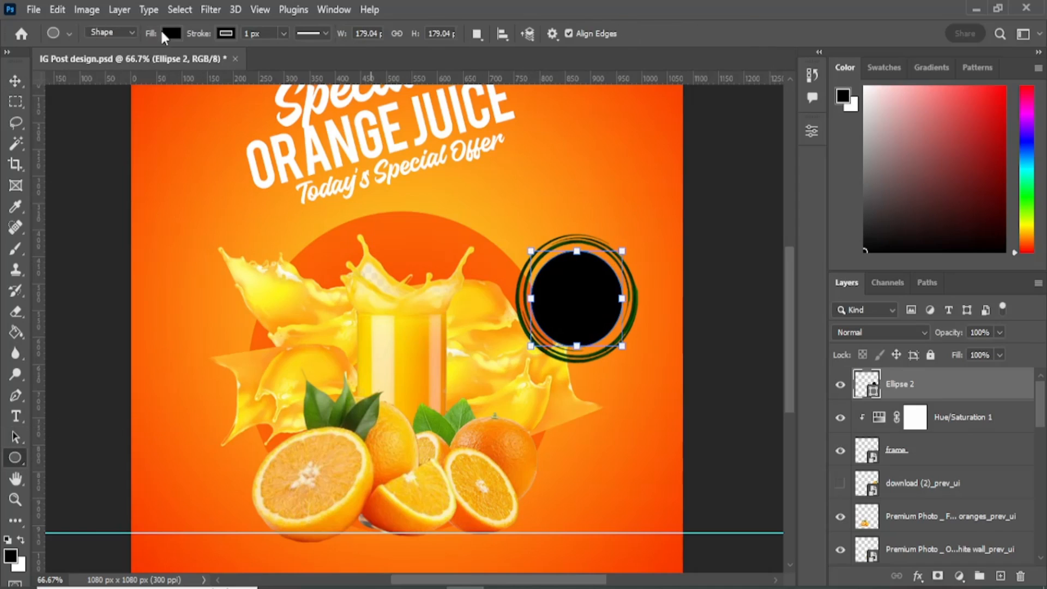
left_click(171, 33)
left_click(267, 64)
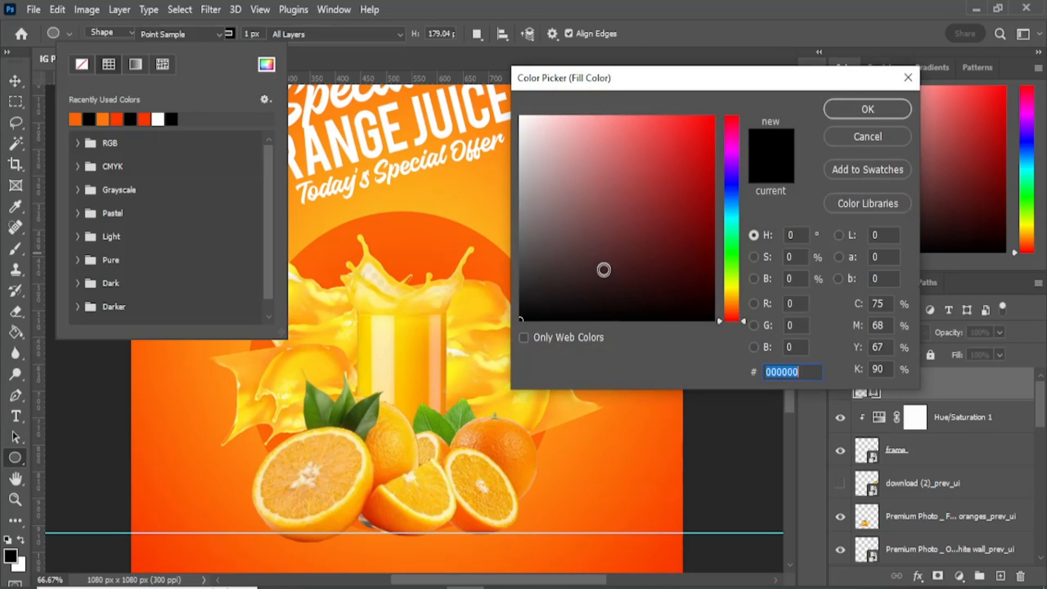
left_click(740, 255)
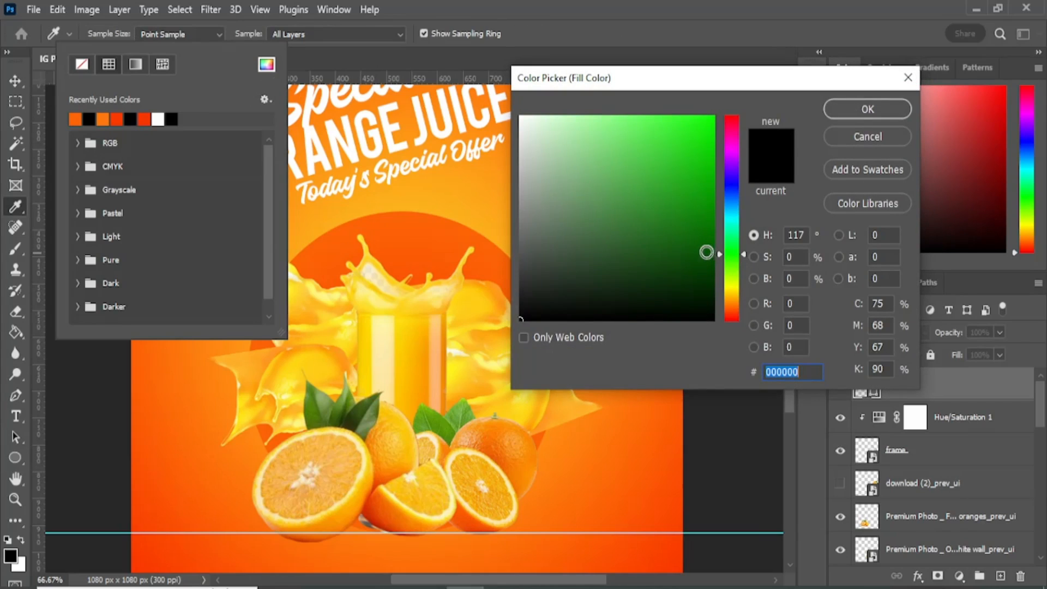
left_click(706, 252)
left_click_drag(686, 84, 928, 149)
left_click(955, 338)
left_click_drag(968, 144, 875, 144)
left_click(1009, 171)
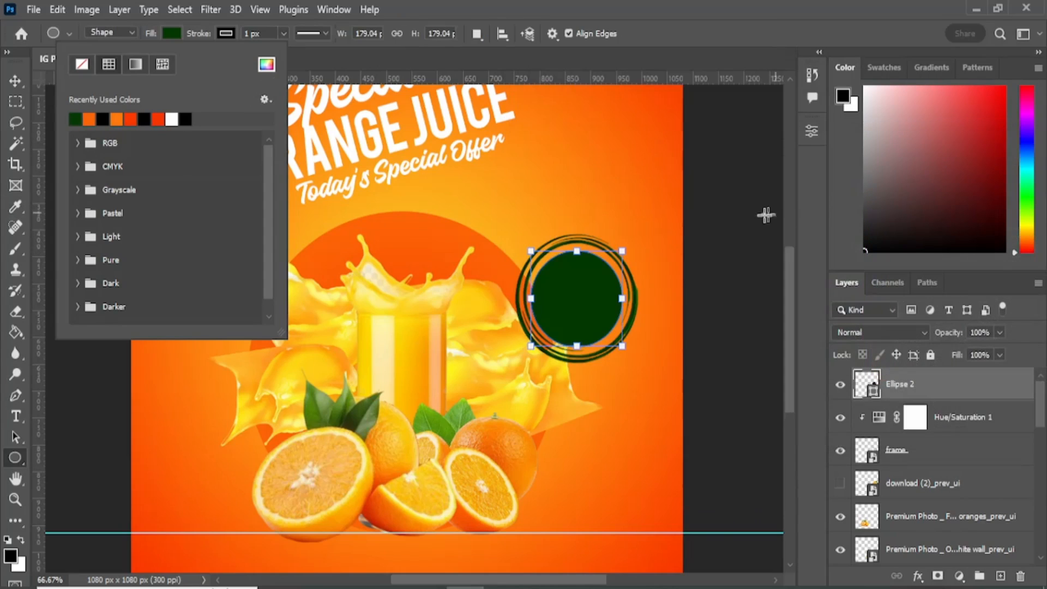
left_click(15, 80)
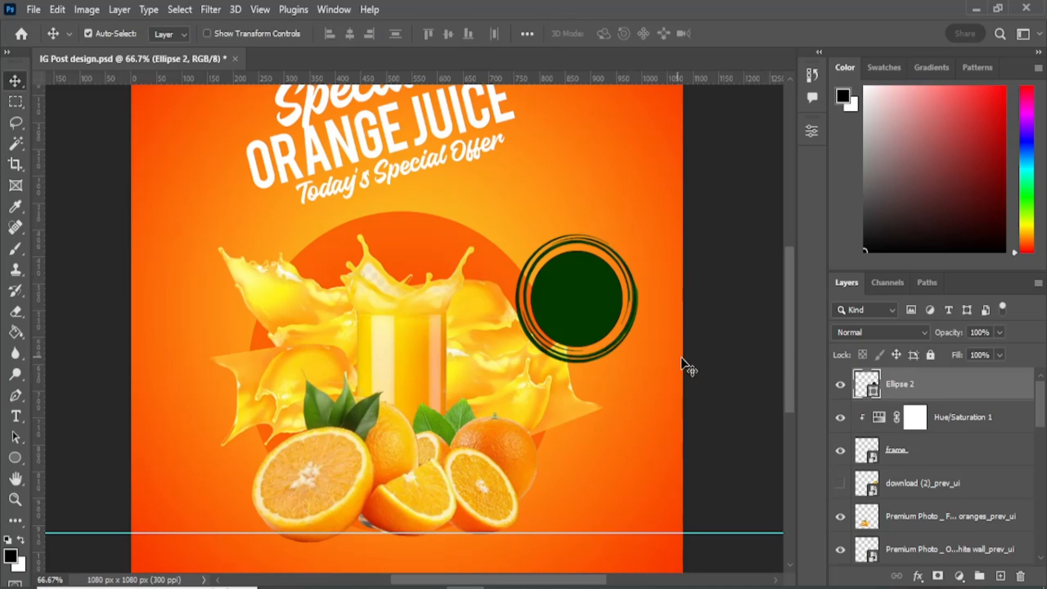
Draw a dark green rectangle about 257 by 63 px in the poster's lower-right corner.
left_click(11, 466)
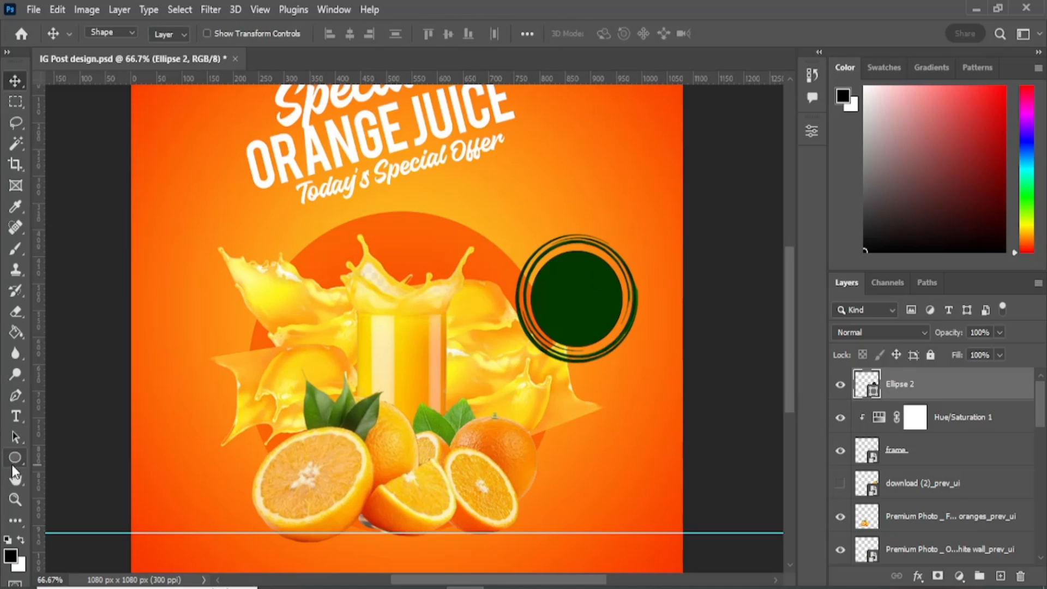
left_click(50, 459)
scroll(548, 339, "down", 1)
scroll(548, 339, "down", 1)
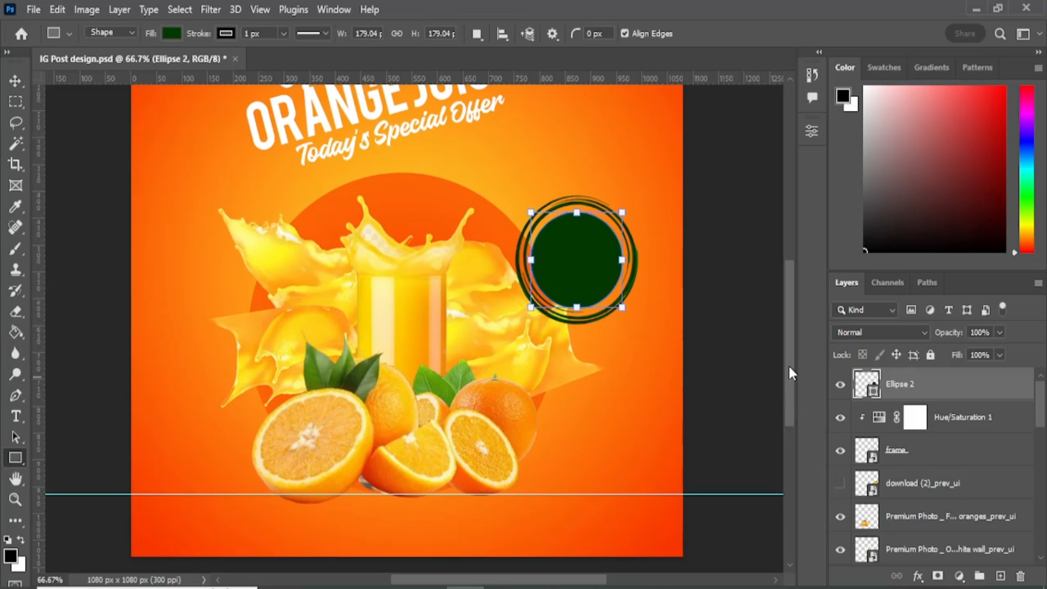
left_click_drag(789, 367, 785, 409)
left_click_drag(545, 374, 675, 407)
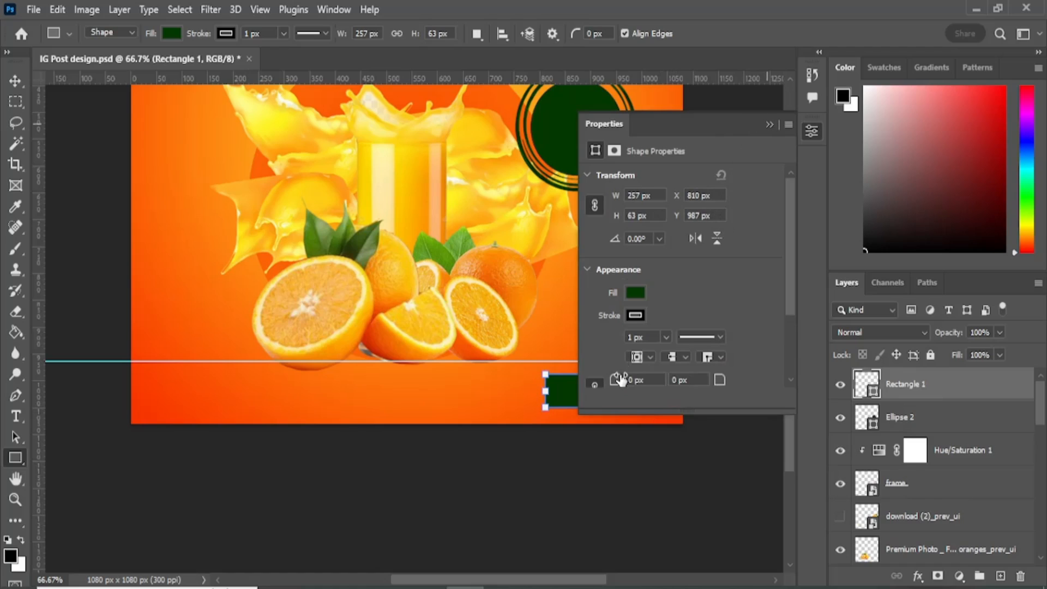
Round all four corners of the green rectangle to a 21 px radius.
scroll(649, 227, "down", 3)
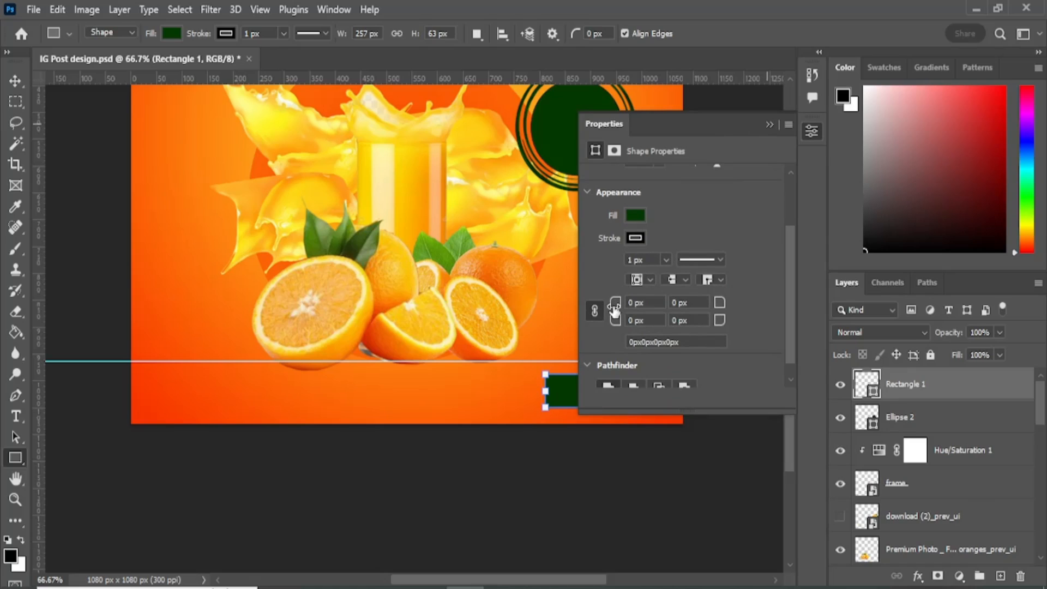
left_click_drag(615, 311, 629, 311)
left_click_drag(630, 309, 631, 309)
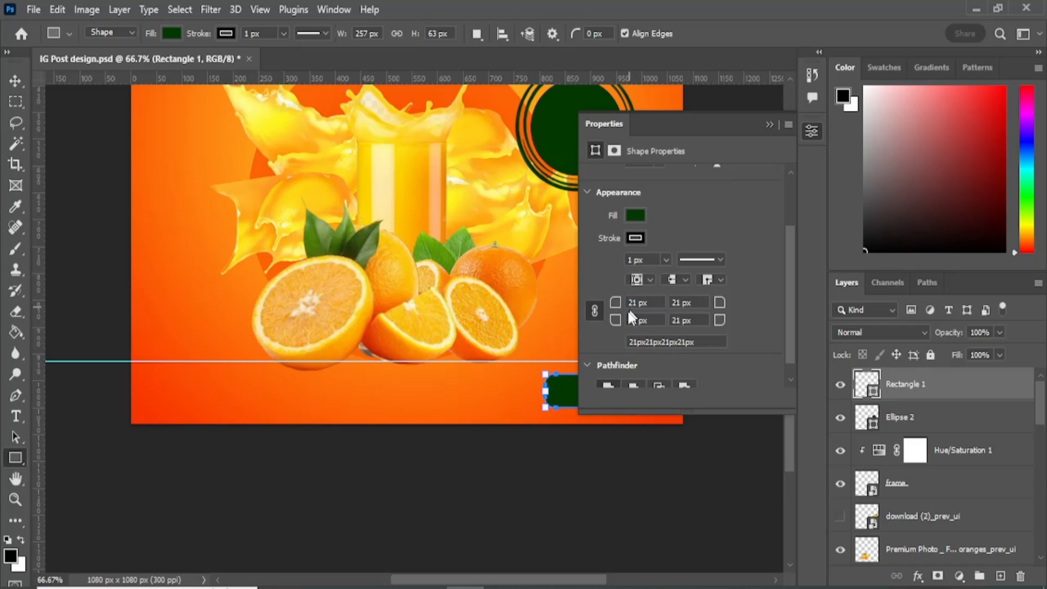
left_click(770, 123)
Move the rounded rectangle slightly away from the poster's corner and enlarge it to about 292 by 72 px.
left_click(15, 80)
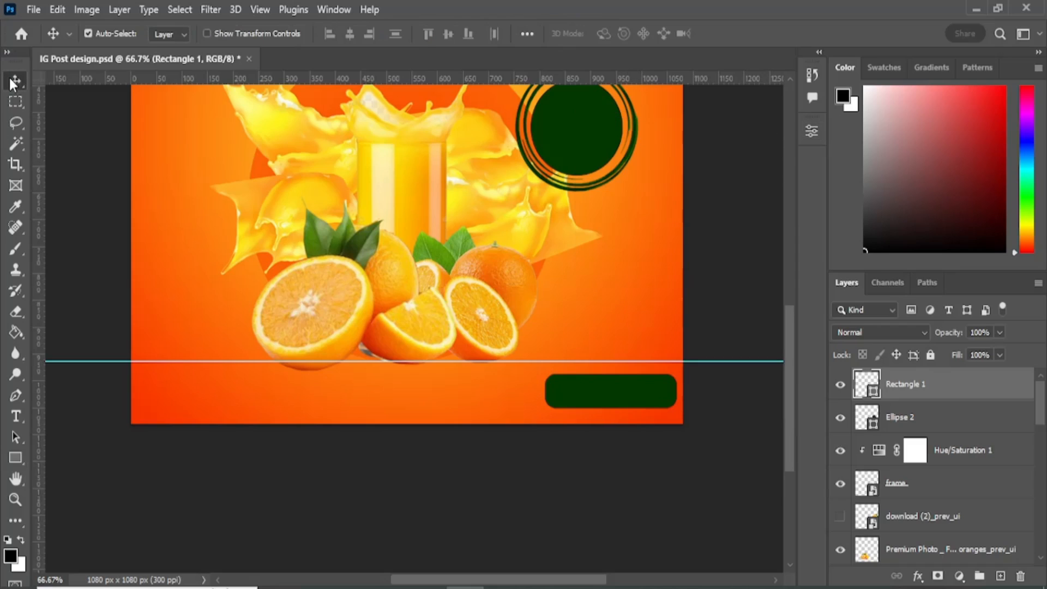
left_click_drag(597, 404, 589, 401)
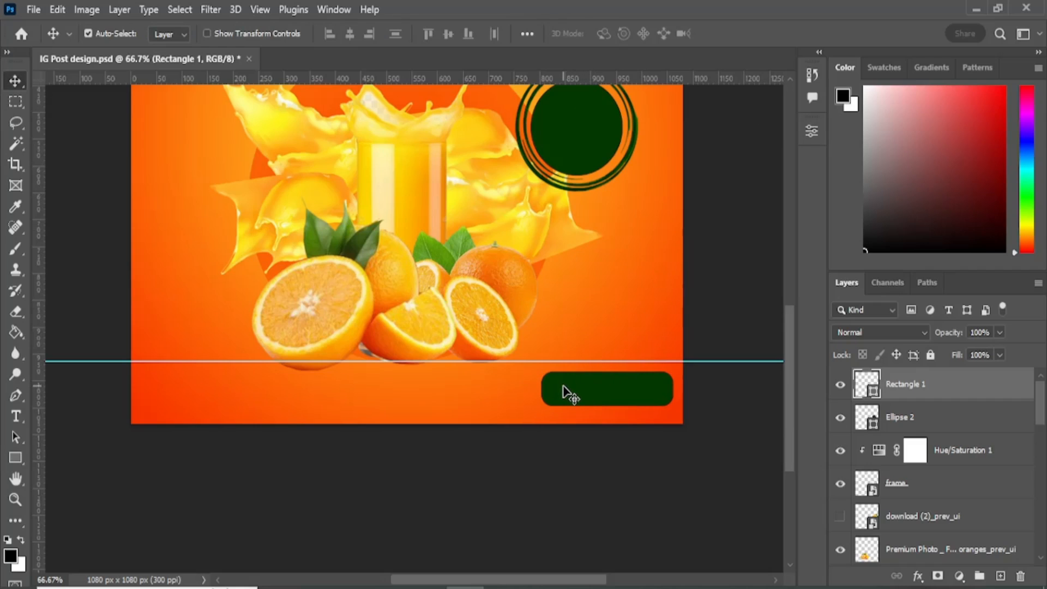
left_click(56, 9)
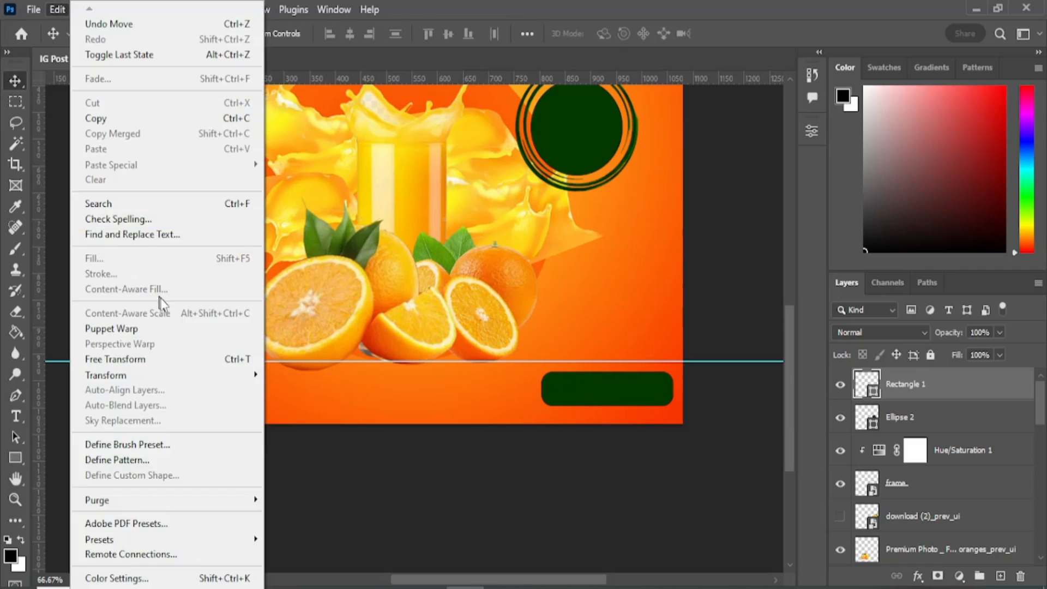
left_click(214, 360)
left_click_drag(540, 389, 523, 389)
left_click(759, 25)
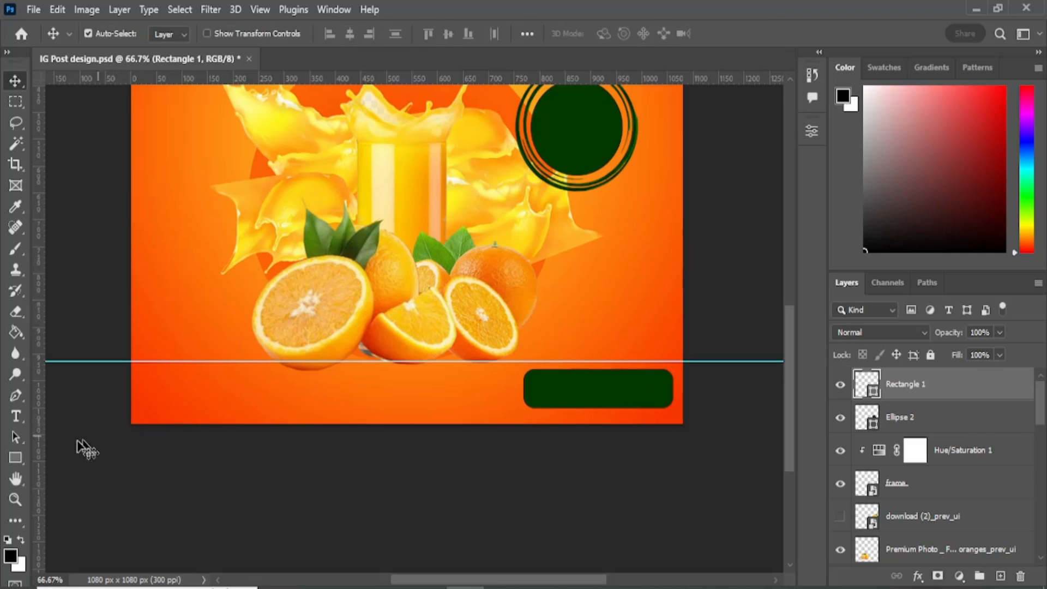
Set the green rectangle's corner radii to 17 px and its stroke width to 0 px.
left_click(15, 457)
left_click(811, 132)
left_click(640, 284)
left_click_drag(615, 285, 614, 285)
scroll(642, 247, "up", 1)
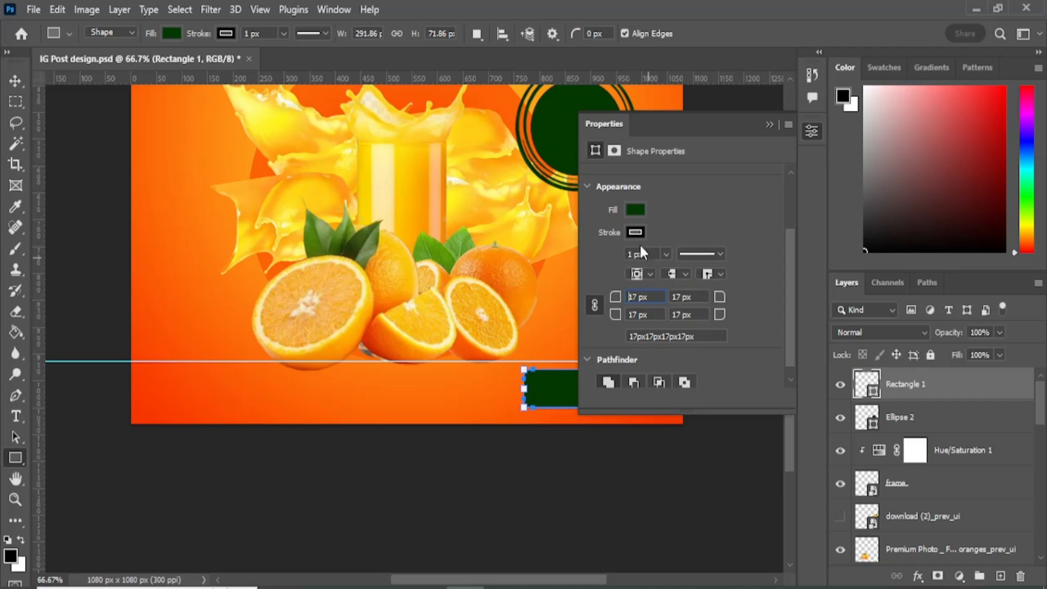
left_click(663, 271)
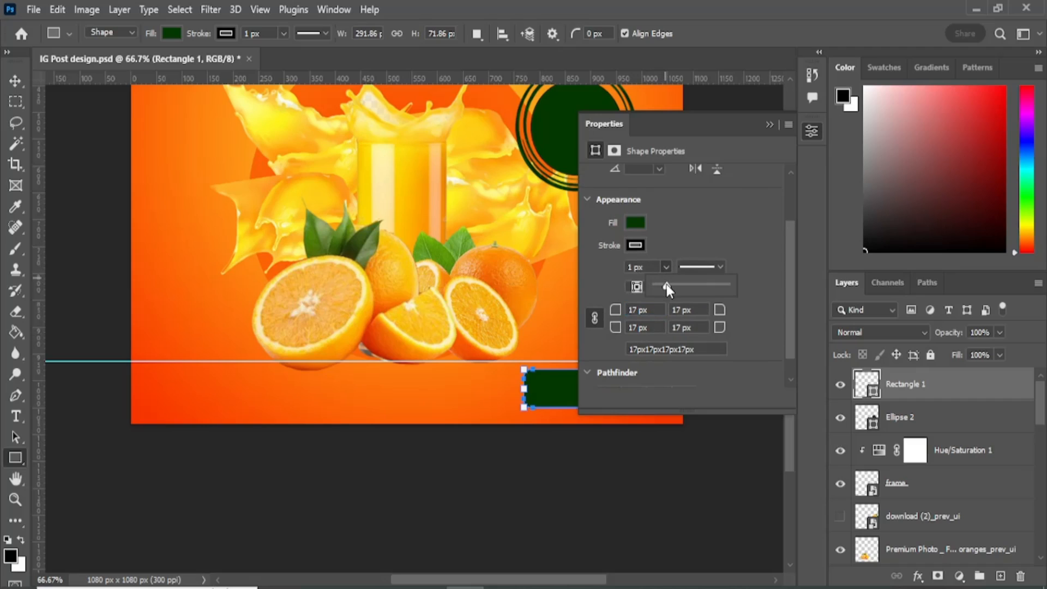
left_click(770, 125)
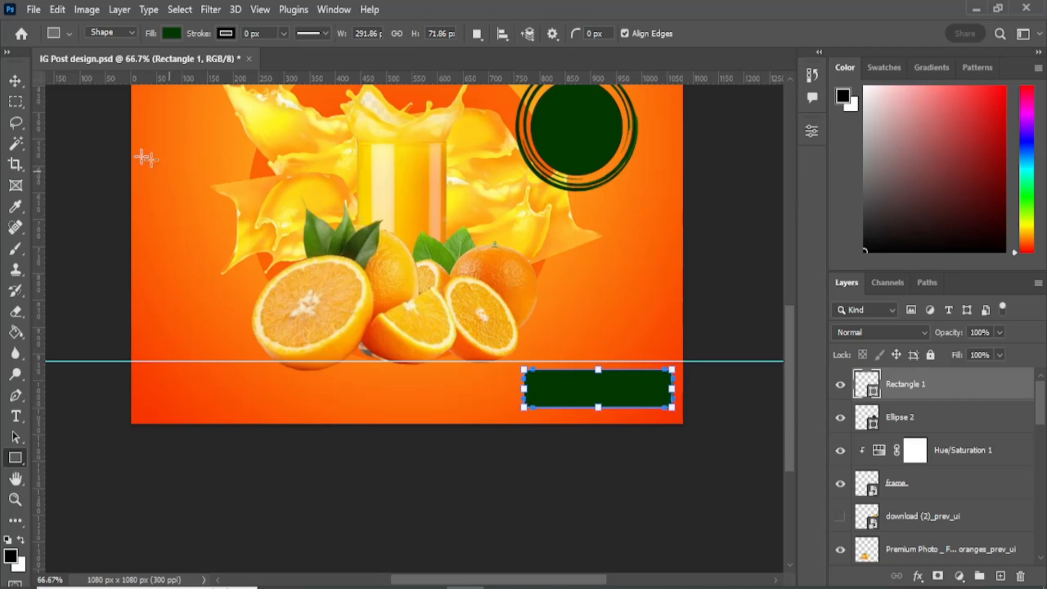
left_click(15, 80)
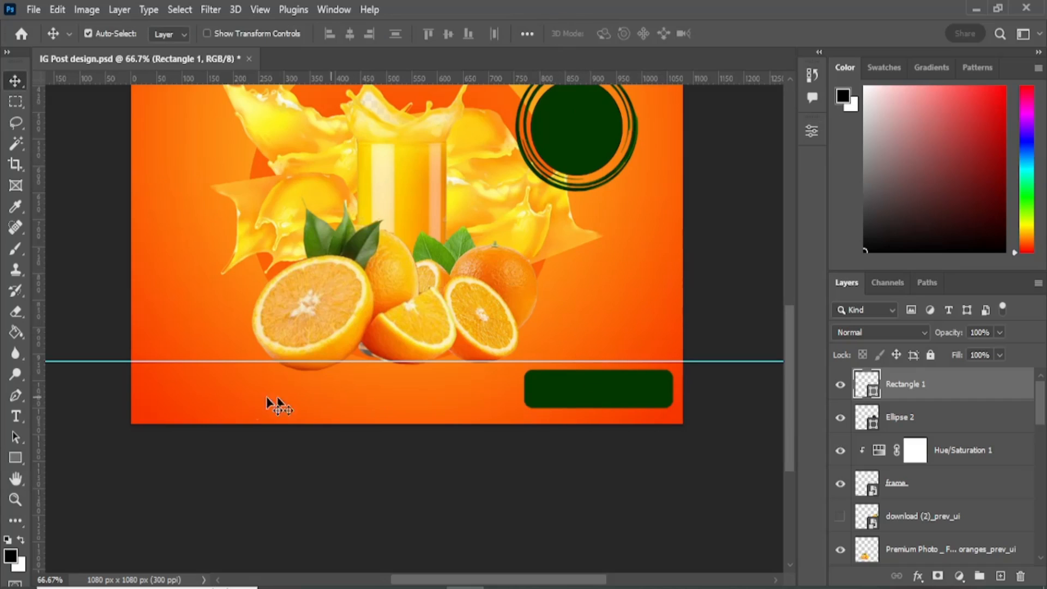
Show the phone-call layer, bring it to the top of the layer stack, and place the icon in the poster's lower-left corner.
scroll(218, 393, "up", 1)
scroll(878, 512, "down", 10)
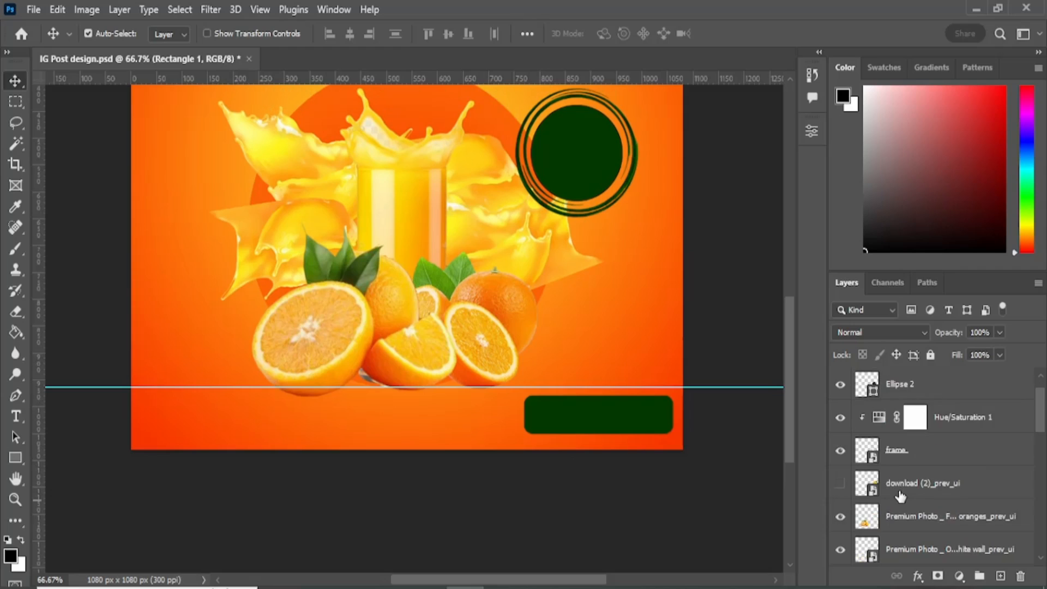
scroll(895, 492, "down", 5)
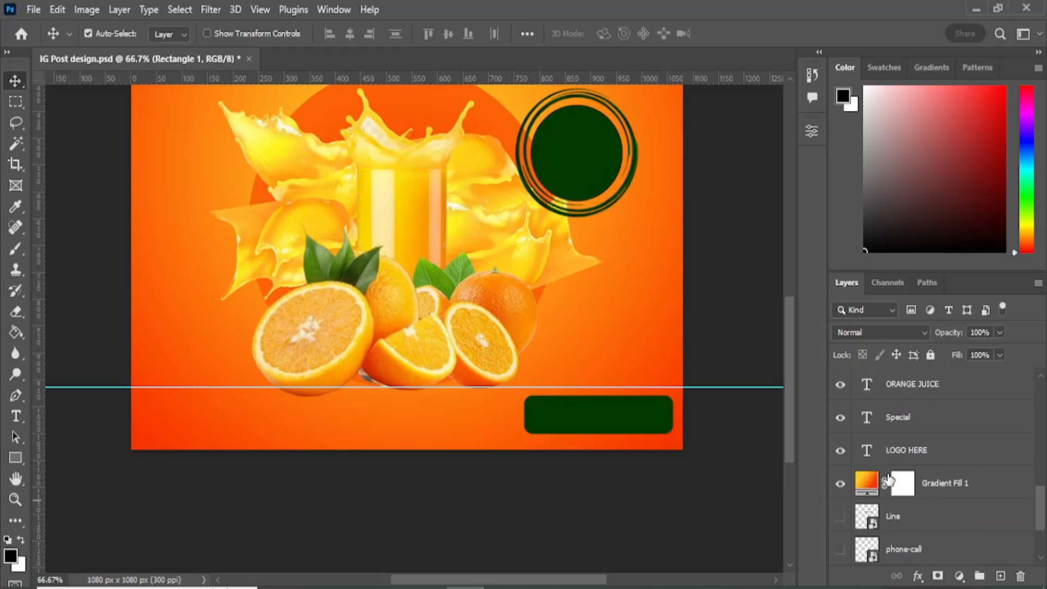
left_click(840, 450)
left_click_drag(928, 451, 923, 374)
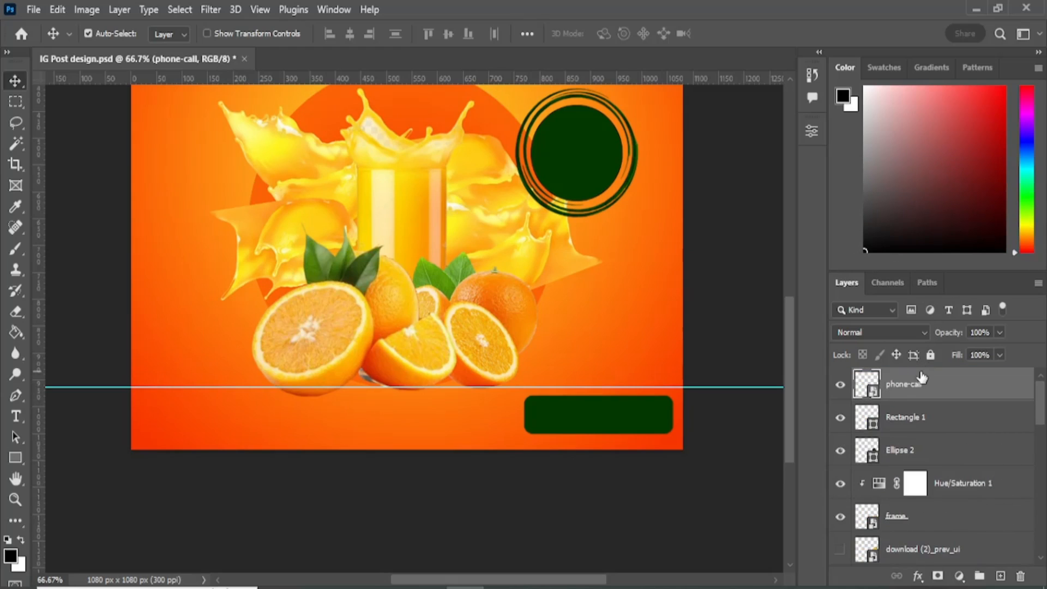
left_click_drag(596, 262, 203, 398)
Add vertical guides near the poster's left and right edges and align the phone icon and green rectangle to them.
left_click_drag(39, 305, 156, 295)
left_click_drag(44, 318, 660, 348)
left_click_drag(643, 434, 627, 428)
mouse_move(196, 421)
left_mouse_down()
mouse_move(197, 432)
mouse_move(197, 418)
left_mouse_up()
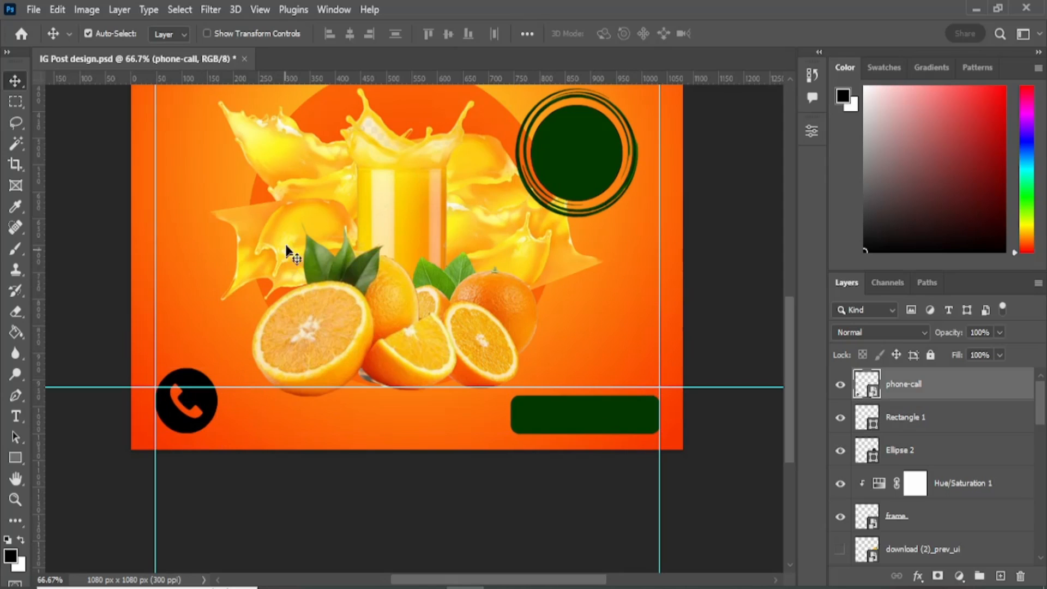
Add a horizontal guide at the green rectangle's lower edge and shrink the phone icon to fit between the two horizontal guides.
left_click_drag(357, 77, 358, 434)
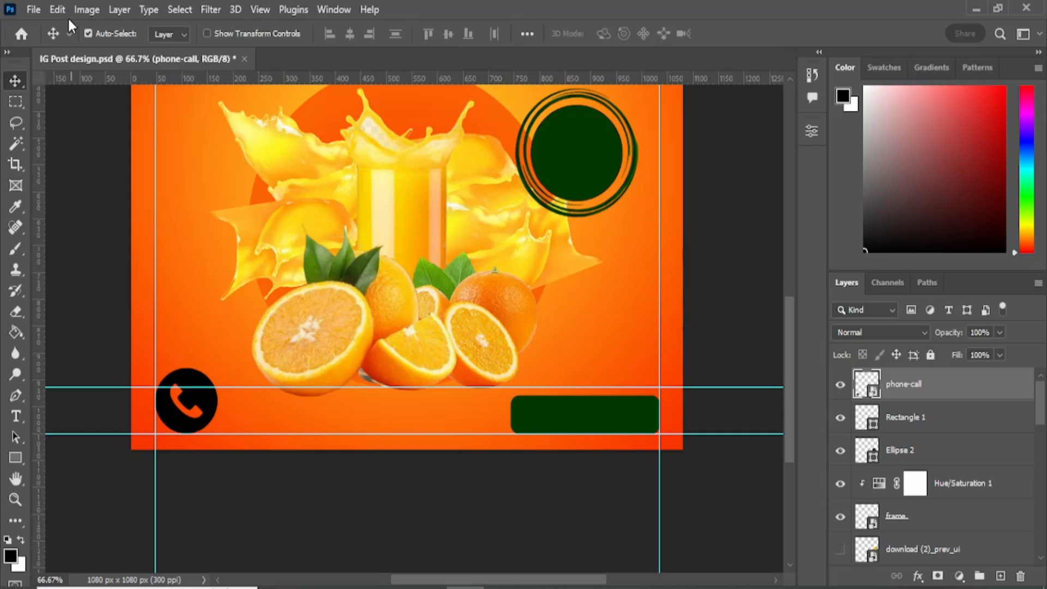
key("ctrl+t")
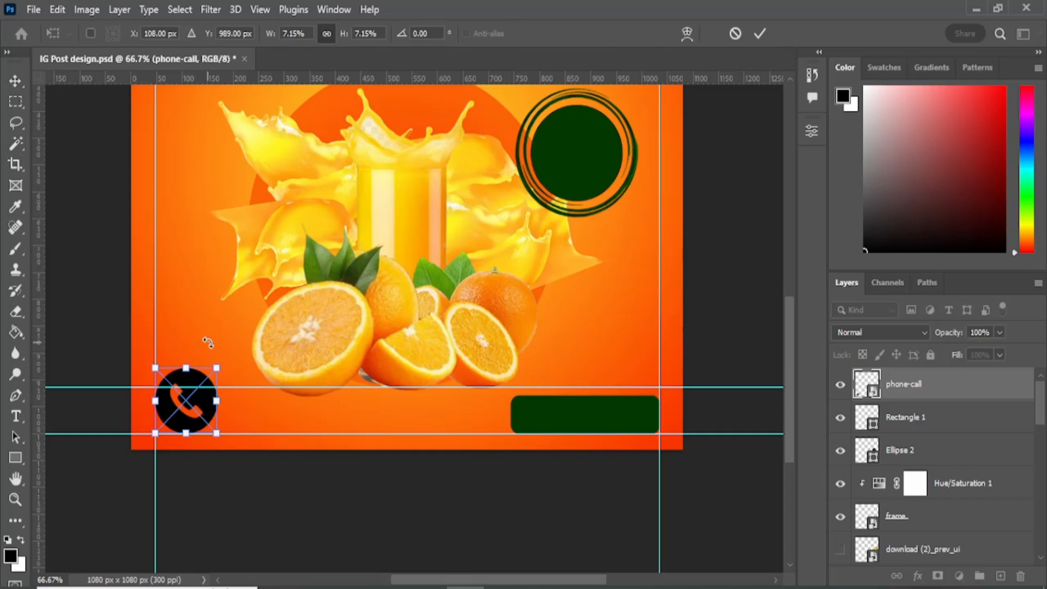
left_click_drag(148, 363, 162, 414)
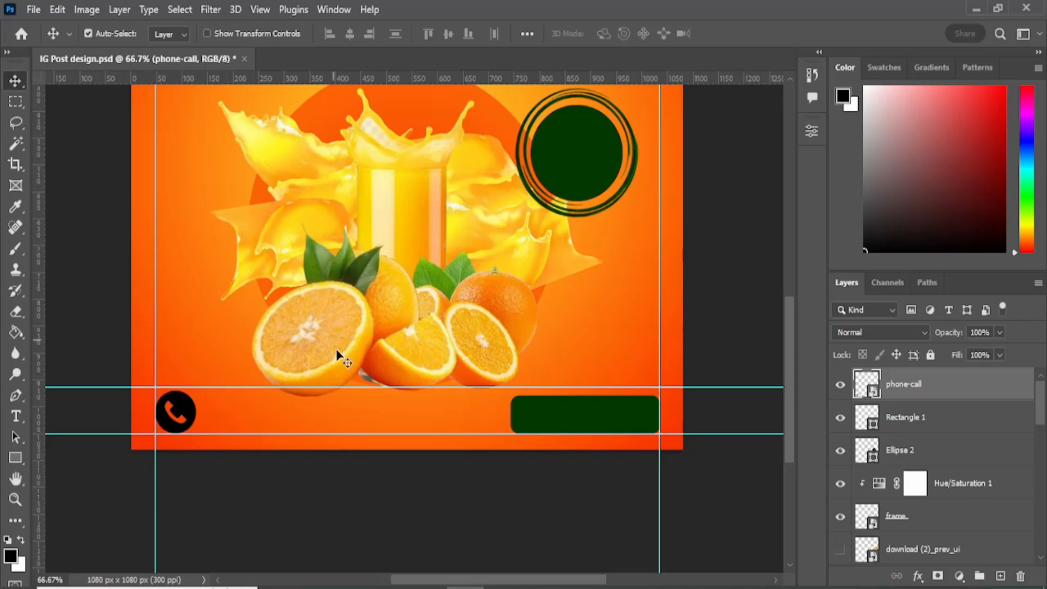
scroll(341, 355, "up", 3)
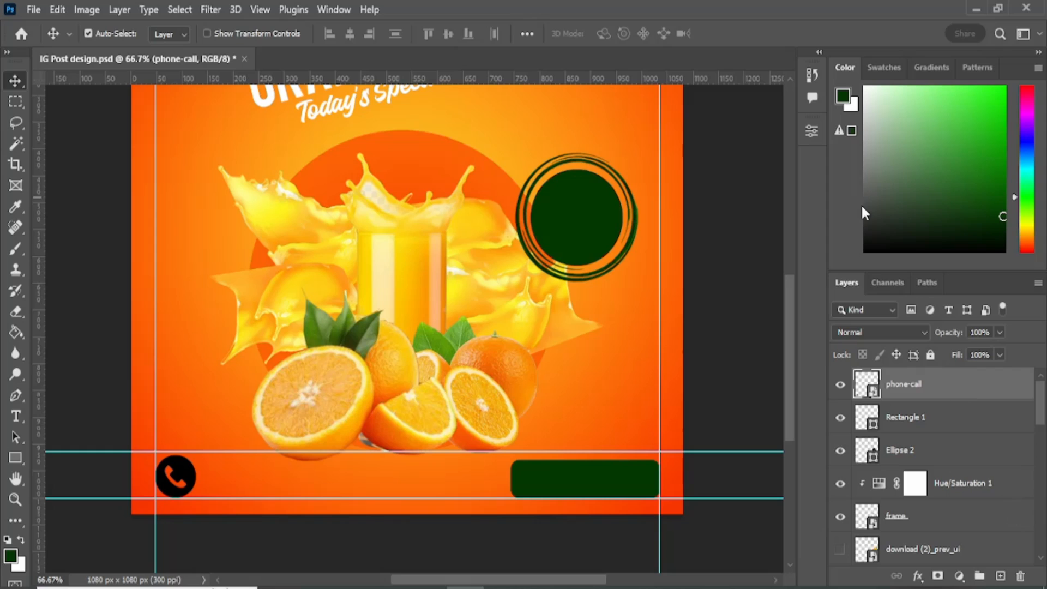
scroll(571, 359, "up", 2)
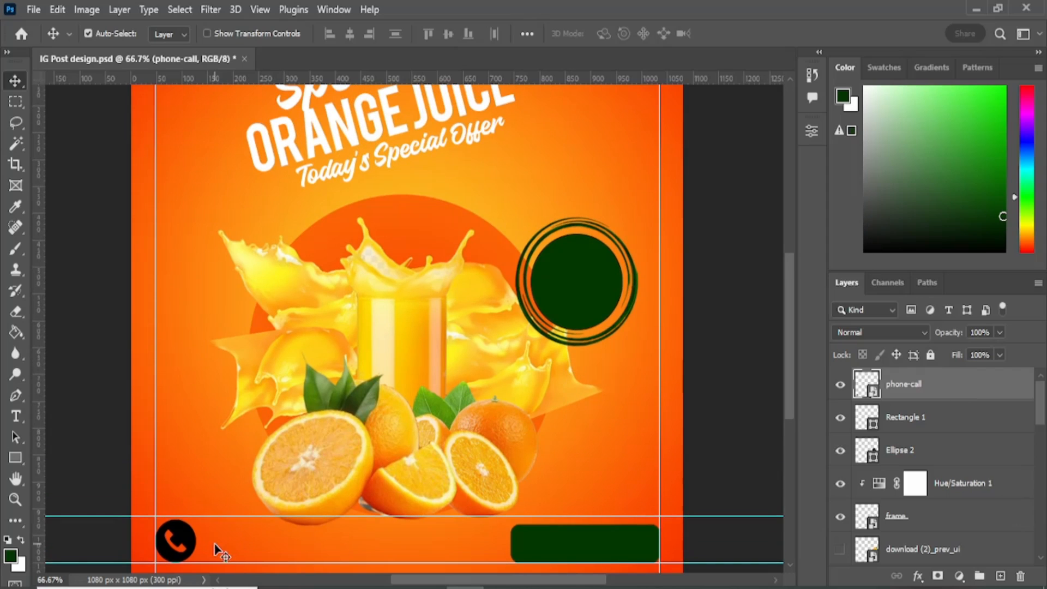
scroll(327, 304, "up", 4)
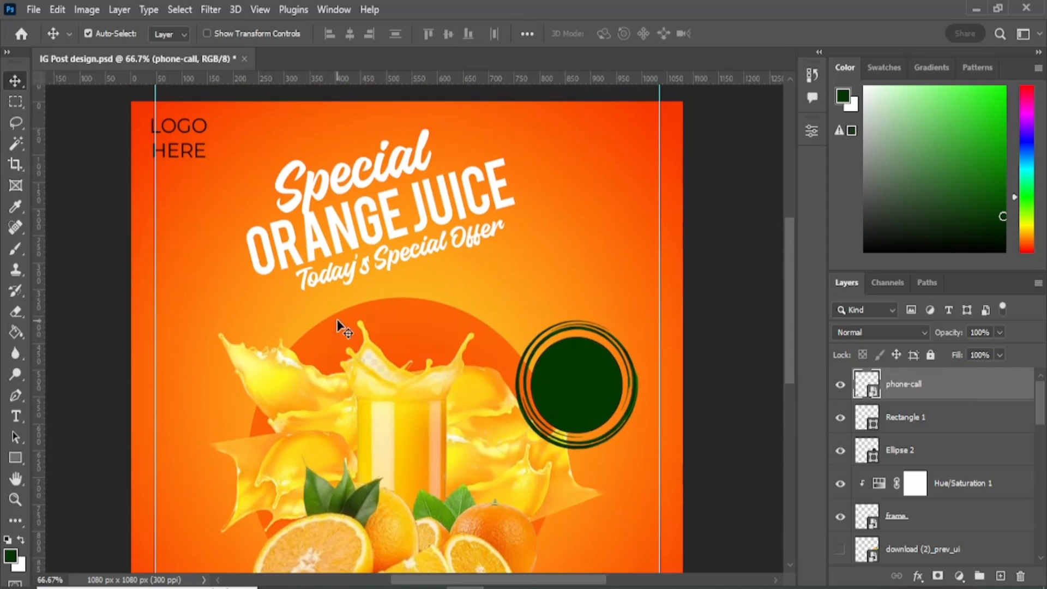
Bring the leaves layer to the top of the layer stack and move the leaves partly off the poster's right edge.
scroll(360, 308, "down", 4)
scroll(367, 316, "up", 3)
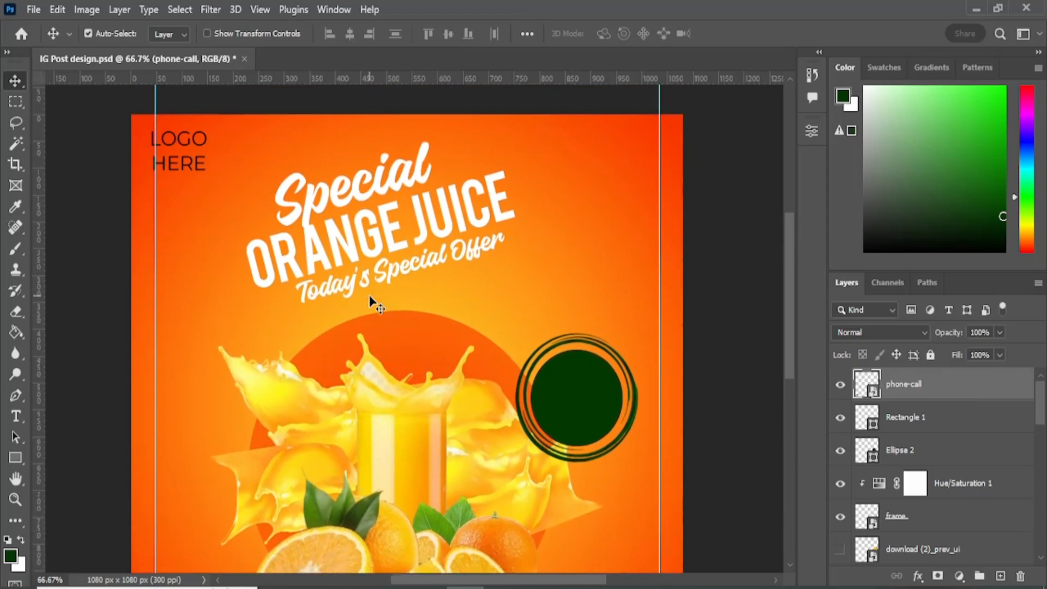
scroll(374, 304, "down", 4)
scroll(902, 474, "down", 10)
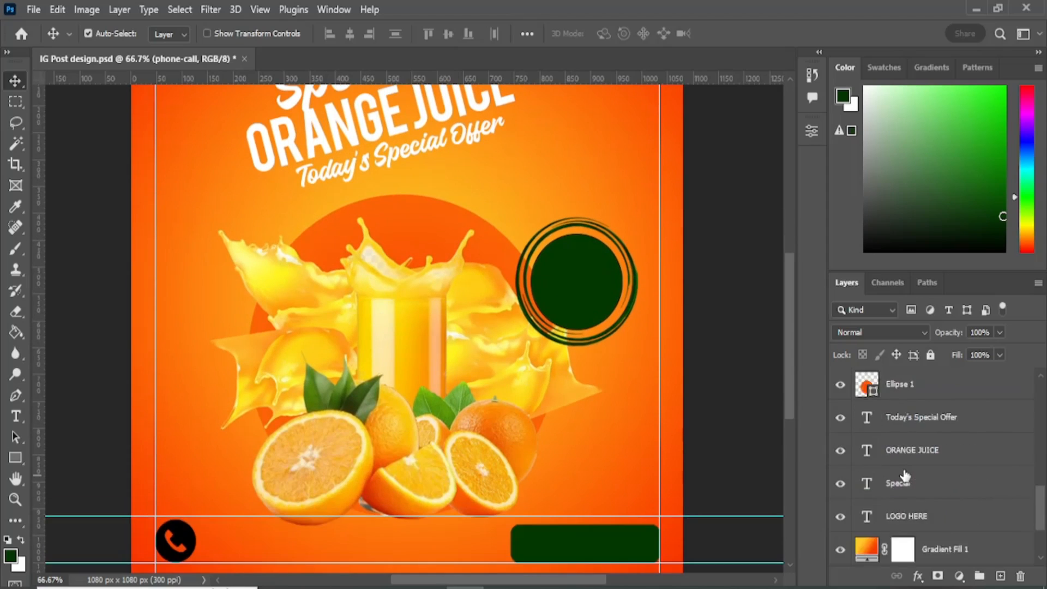
left_click_drag(939, 492, 927, 373)
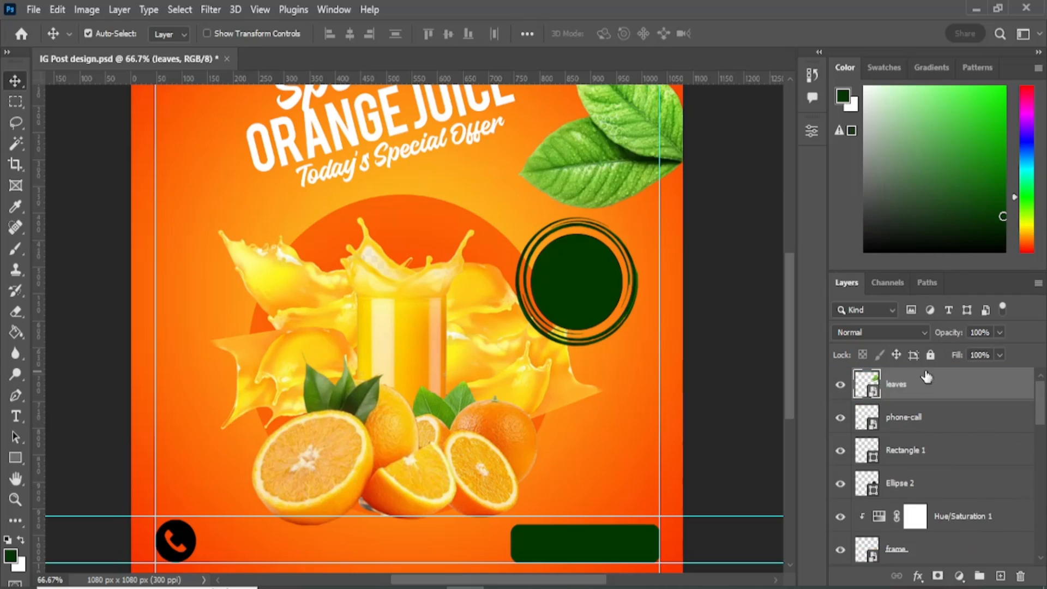
scroll(512, 220, "up", 2)
scroll(512, 220, "up", 2)
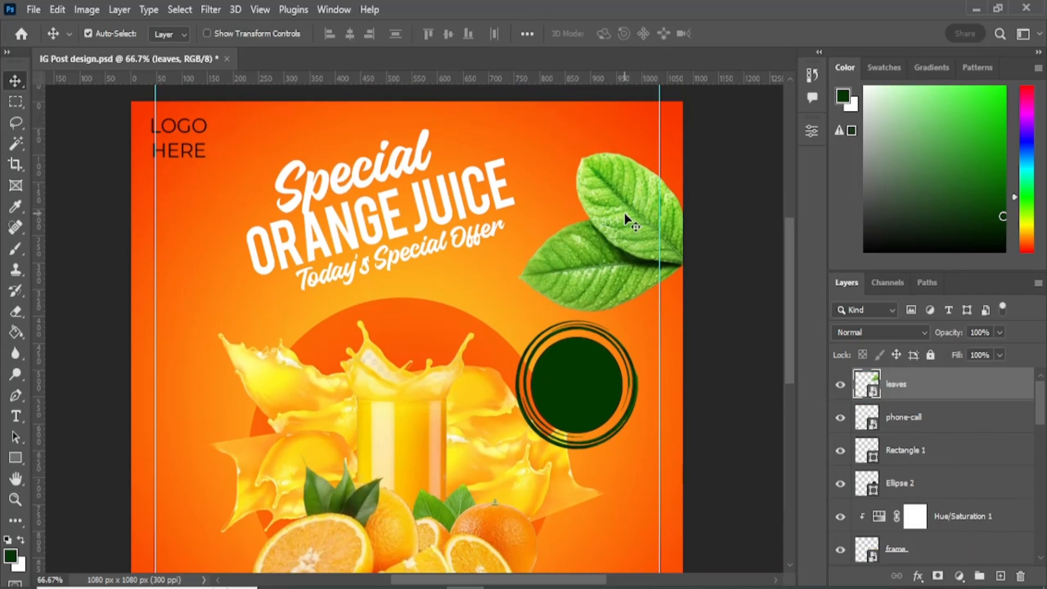
left_click_drag(620, 215, 674, 219)
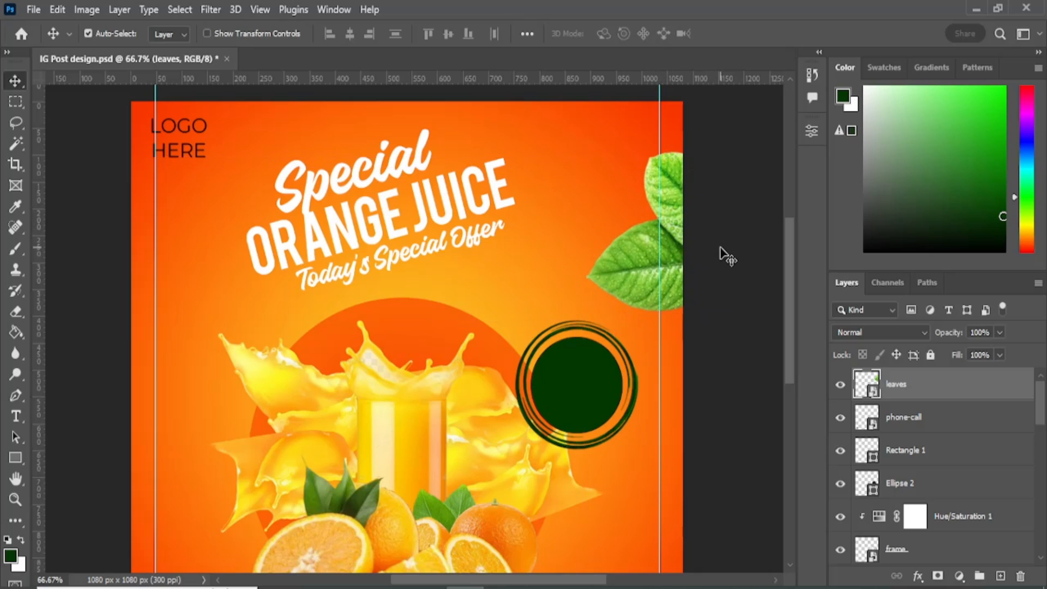
Duplicate the leaves, flip the copy horizontally, and place it partly off the poster's left edge beside the juice splash.
key("ctrl+j")
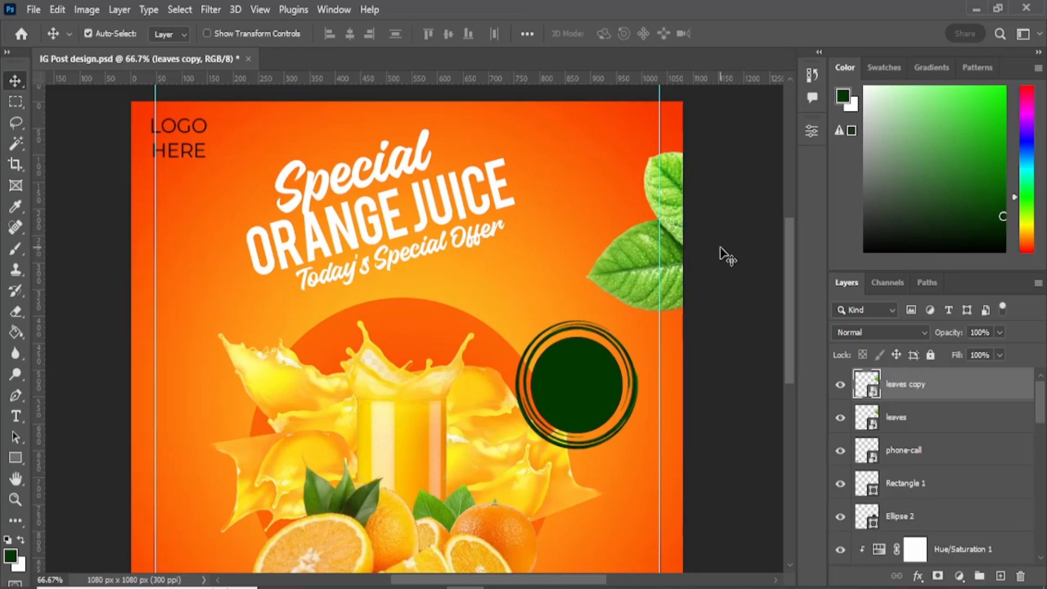
left_click_drag(584, 273, 99, 135)
left_click(57, 9)
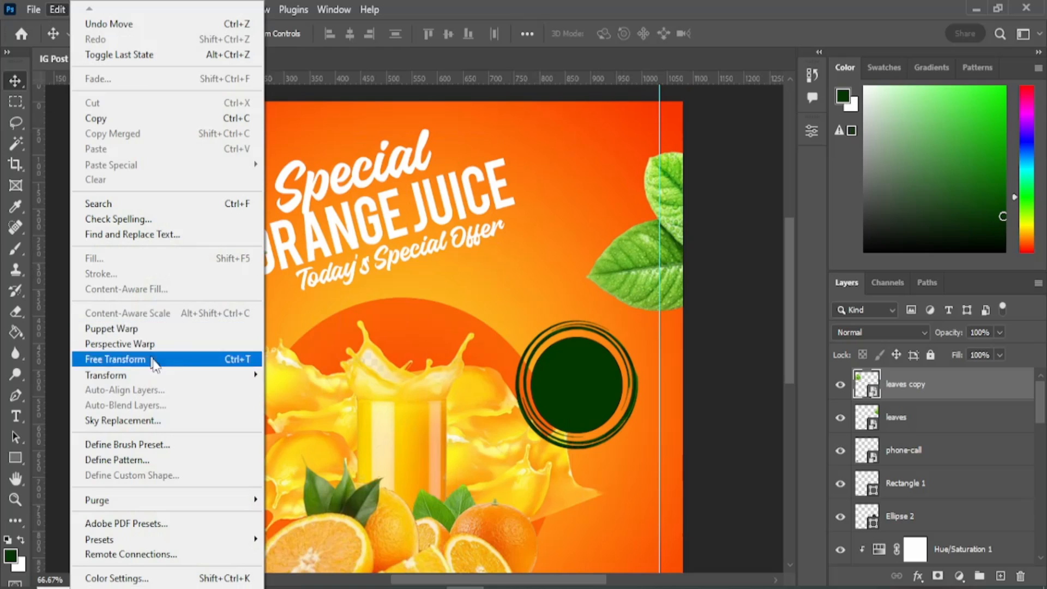
mouse_move(229, 379)
left_click(283, 359)
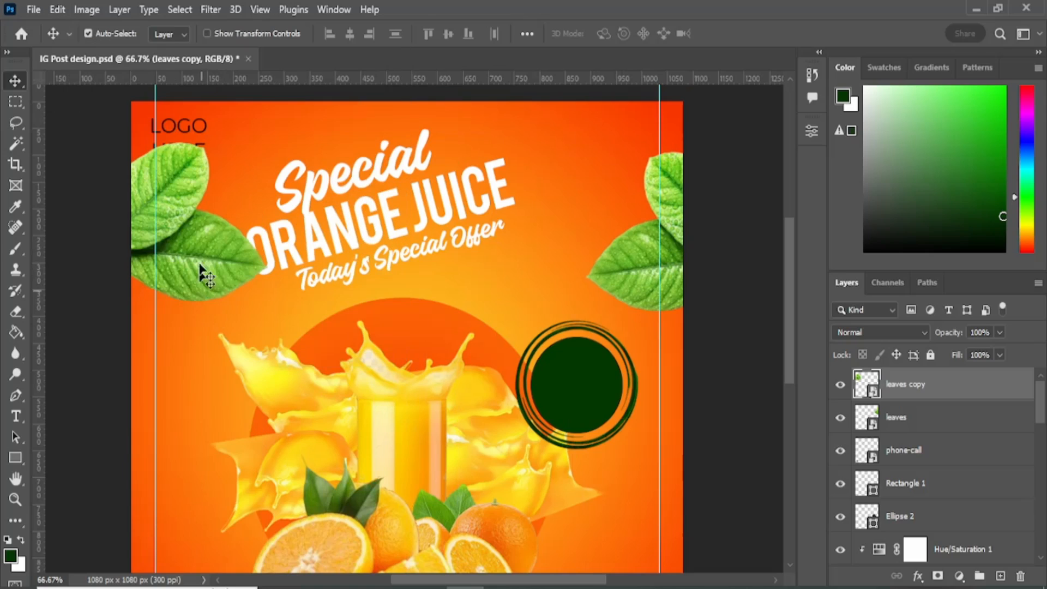
left_click_drag(201, 266, 164, 463)
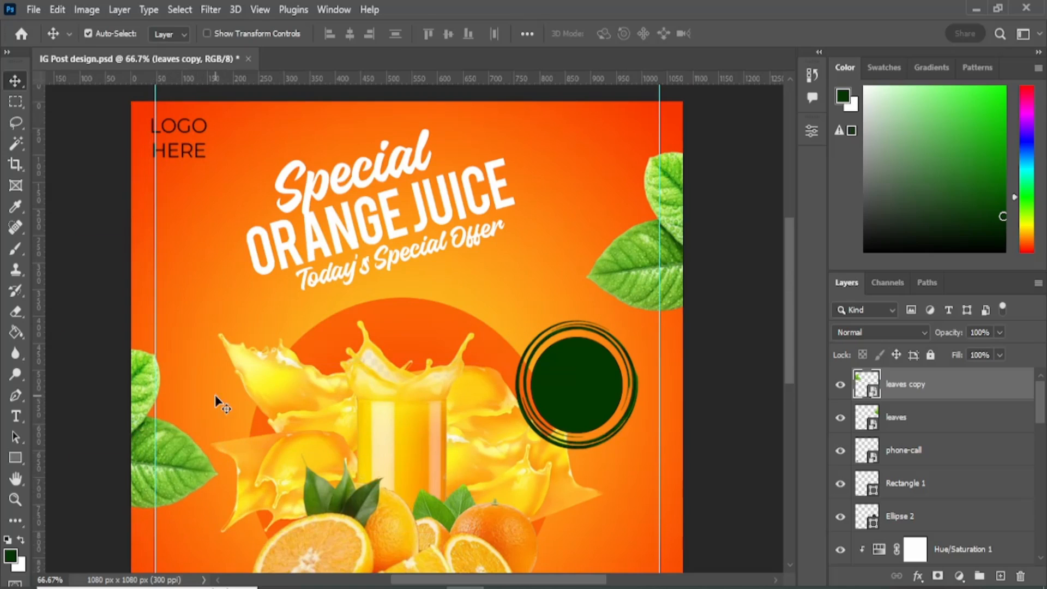
Duplicate the left-edge leaves and place the new copy just below them, partly overlapping.
scroll(218, 398, "down", 3)
scroll(219, 391, "down", 3)
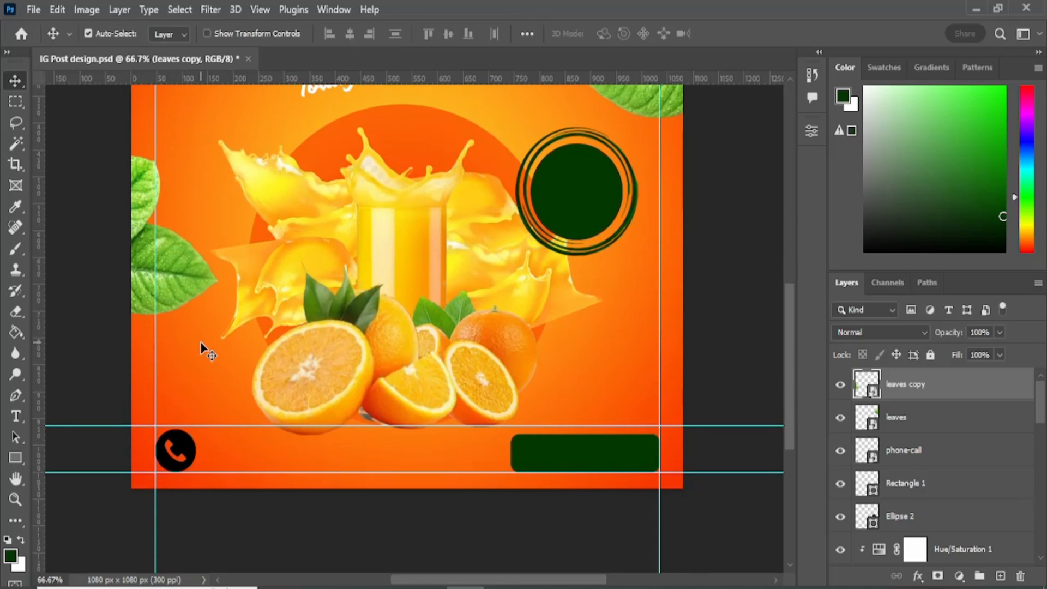
key("ctrl+j")
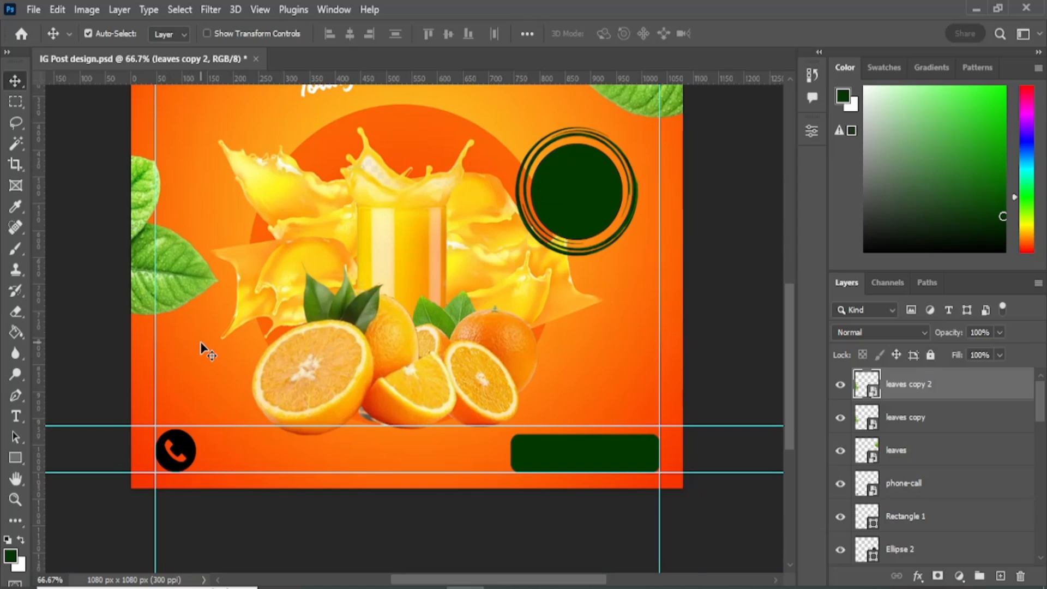
left_click_drag(188, 297, 168, 372)
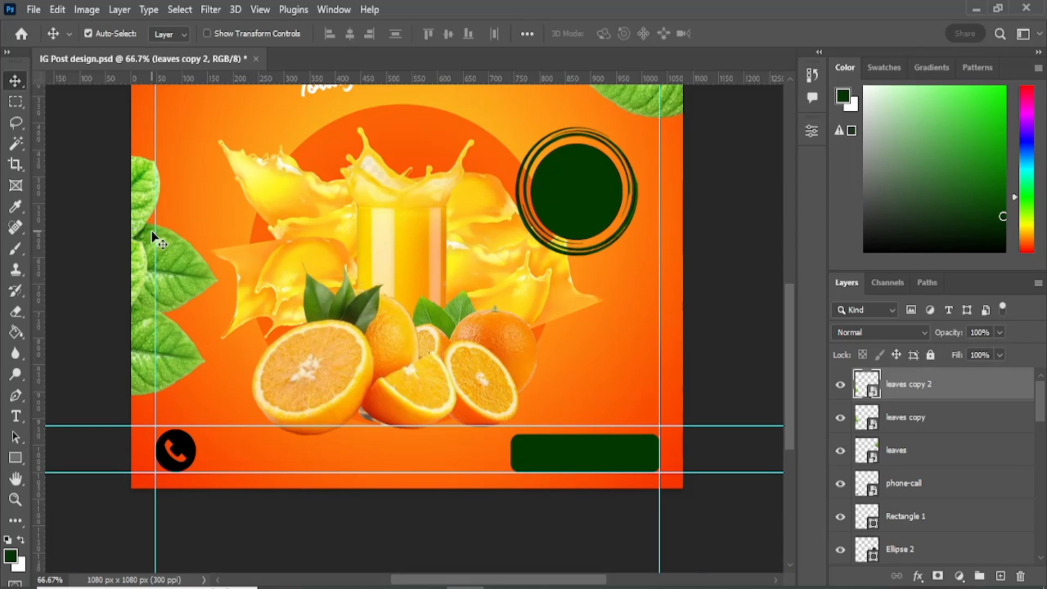
Nudge the two leaf copies on the poster's left edge so they sit closer together.
left_click_drag(143, 207, 139, 206)
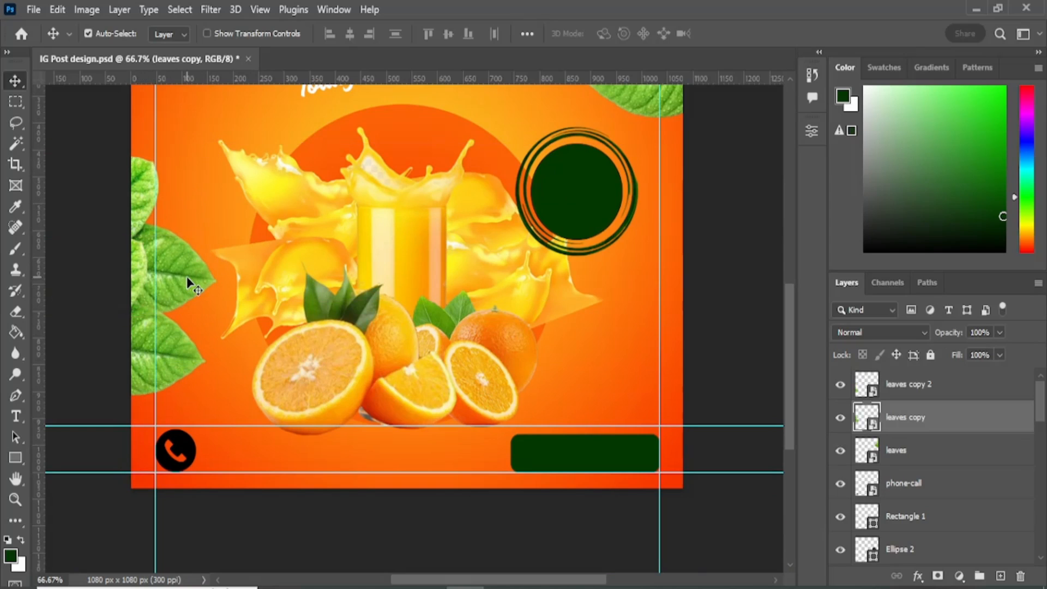
left_click_drag(188, 280, 190, 279)
scroll(206, 280, "up", 4)
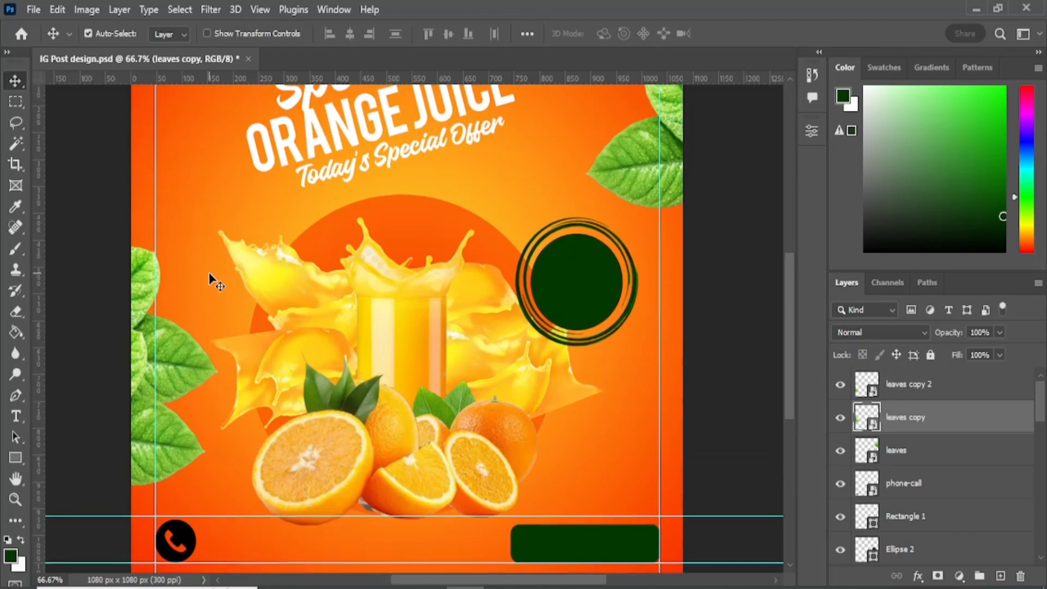
mouse_move(197, 385)
left_mouse_down()
mouse_move(156, 388)
mouse_move(158, 379)
mouse_move(159, 418)
mouse_move(188, 338)
mouse_move(193, 382)
left_mouse_up()
left_click_drag(192, 467, 184, 428)
Look over the poster and check the Line and curly-dotted-arrow layers by toggling their visibility.
scroll(196, 327, "up", 10)
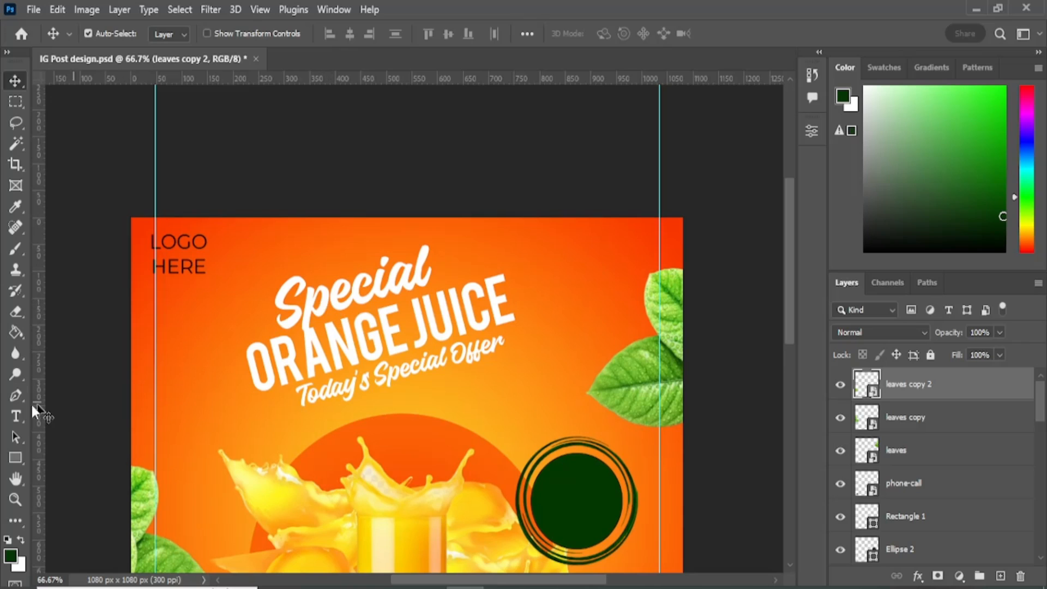
scroll(431, 384, "down", 5)
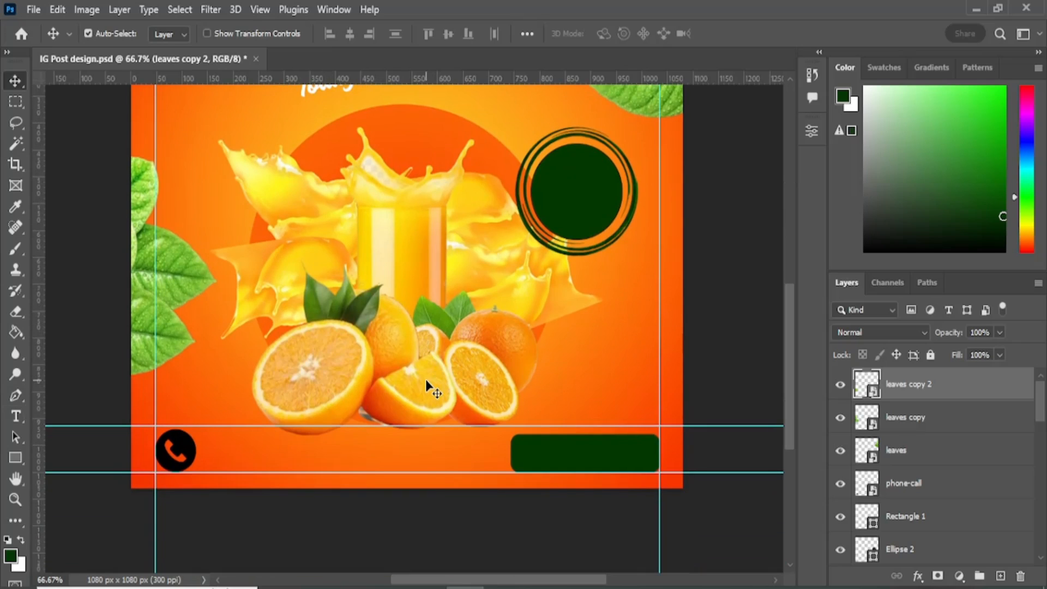
scroll(428, 376, "up", 1)
scroll(929, 491, "down", 3)
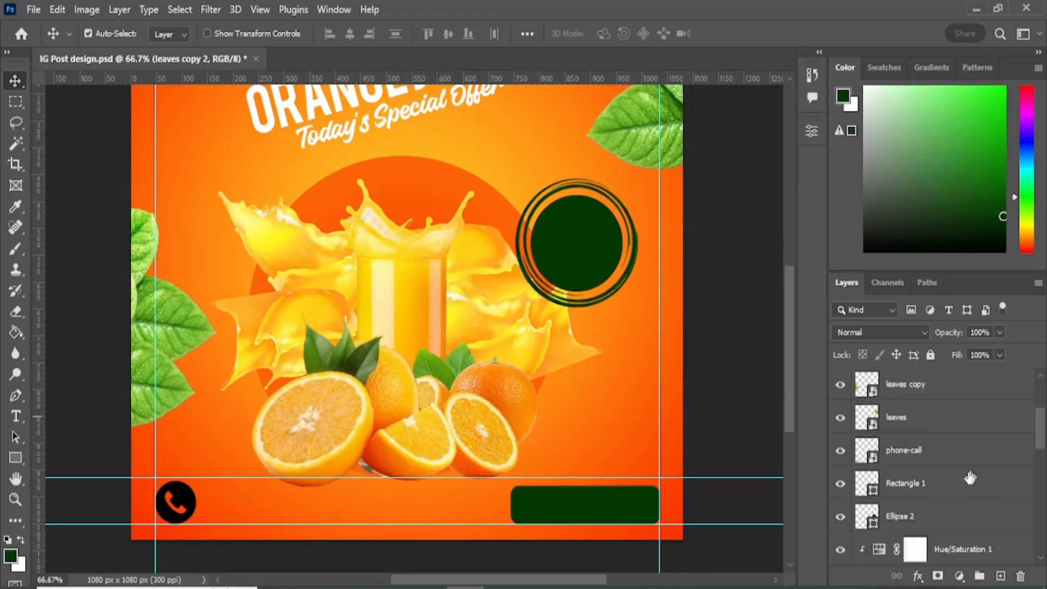
scroll(929, 494, "down", 5)
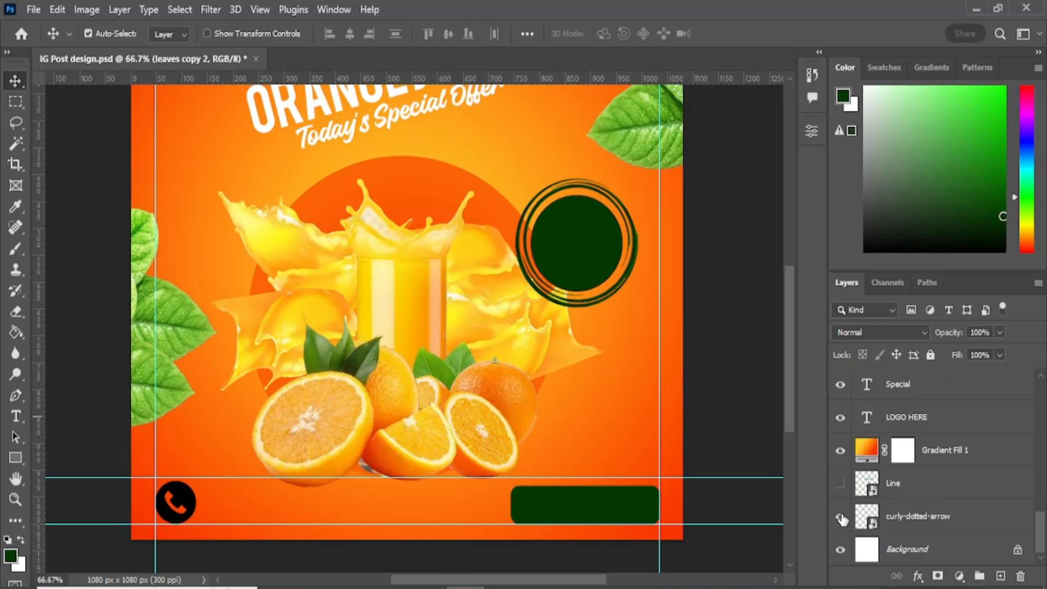
left_click(841, 484)
left_click(840, 484)
left_click(843, 528)
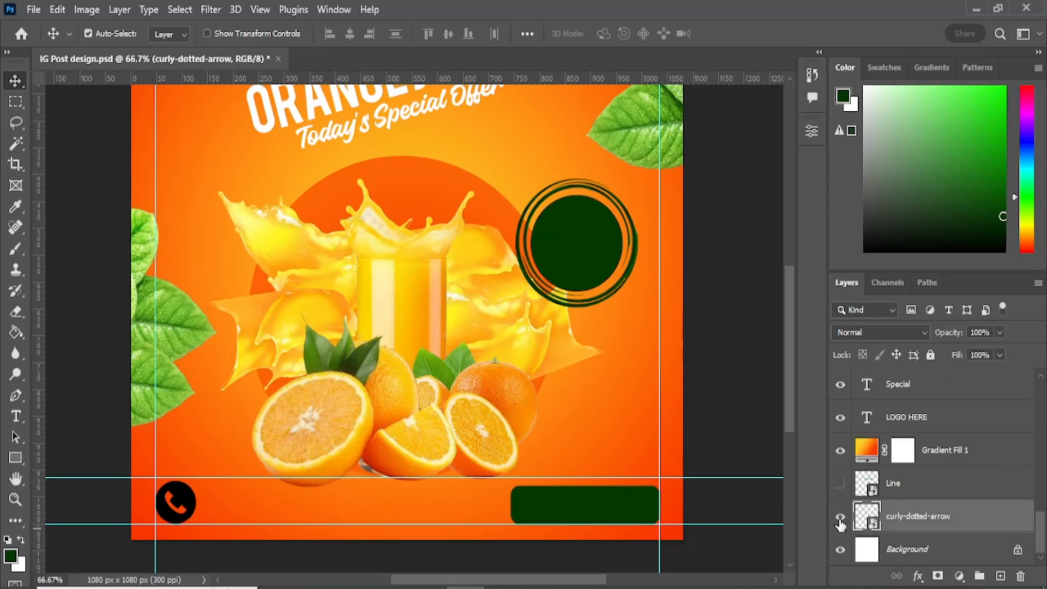
left_click(840, 516)
scroll(916, 463, "up", 6)
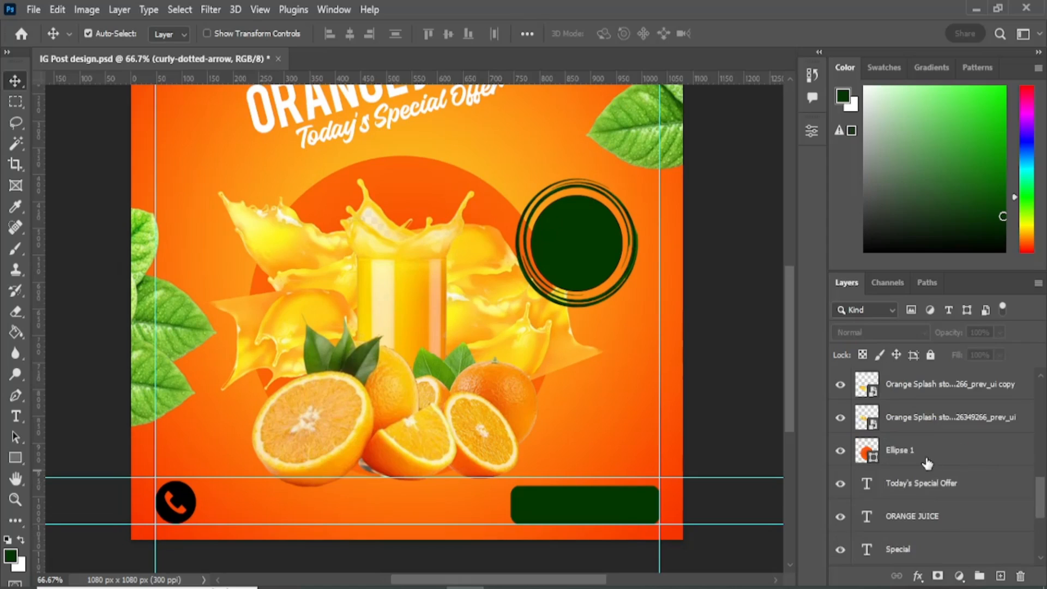
Add the text "ORDER NOW" in 14 pt Montserrat above all other layers, beside the phone icon.
left_click(914, 396)
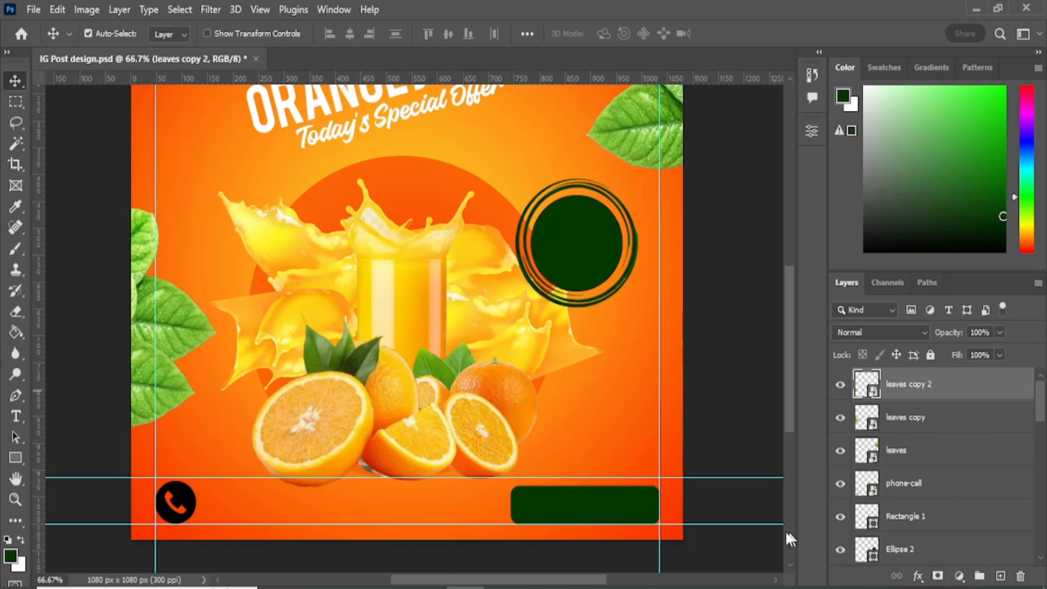
left_click(15, 416)
left_click(327, 501)
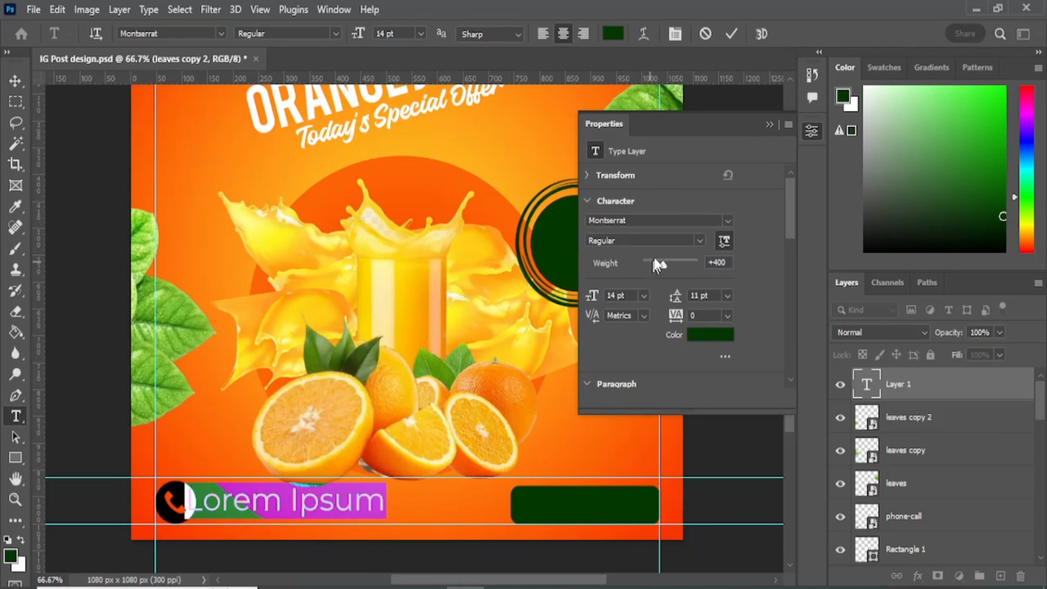
type("order")
key("BackSpace")
key("BackSpace")
key("BackSpace")
key("BackSpace")
key("BackSpace")
type("ORDER NOW")
left_click(15, 81)
Set the ORDER NOW text to Montserrat Bold in white with tracking of -50.
left_click(15, 416)
left_click(336, 34)
left_click(289, 114)
key("Down")
left_click(728, 316)
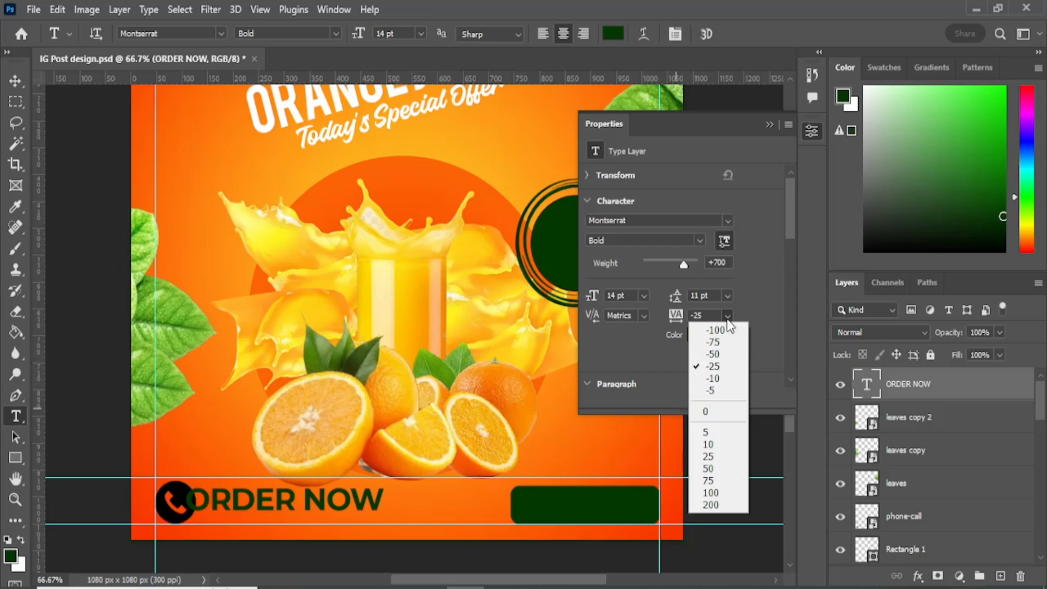
left_click(709, 345)
Move the ORDER NOW text onto the green rectangle and scale it down to fit inside.
left_click_drag(339, 514, 620, 514)
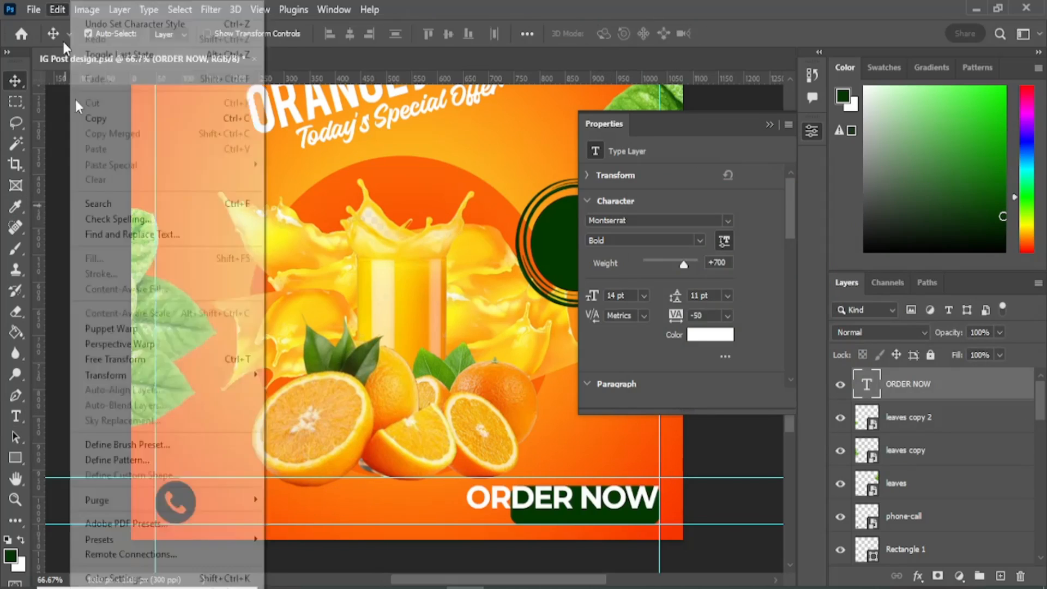
key("v")
left_click_drag(611, 455, 661, 455)
left_click(715, 267)
Move the Rectangle 1 layer directly beneath the ORDER NOW text layer and group the two layers.
scroll(895, 459, "down", 7)
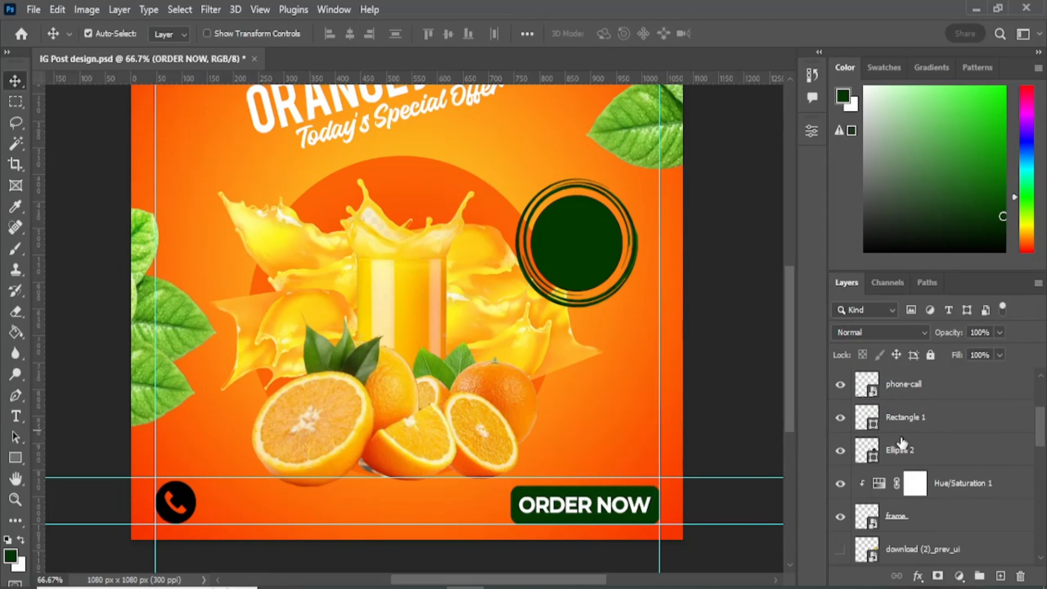
left_click(612, 496)
scroll(914, 417, "up", 3)
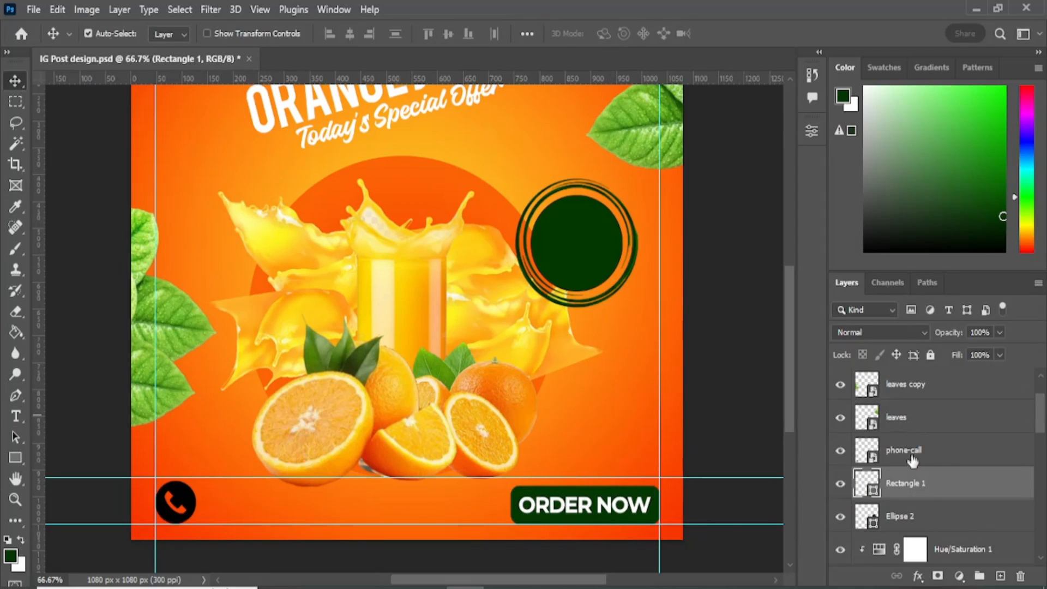
left_click_drag(922, 489, 913, 398)
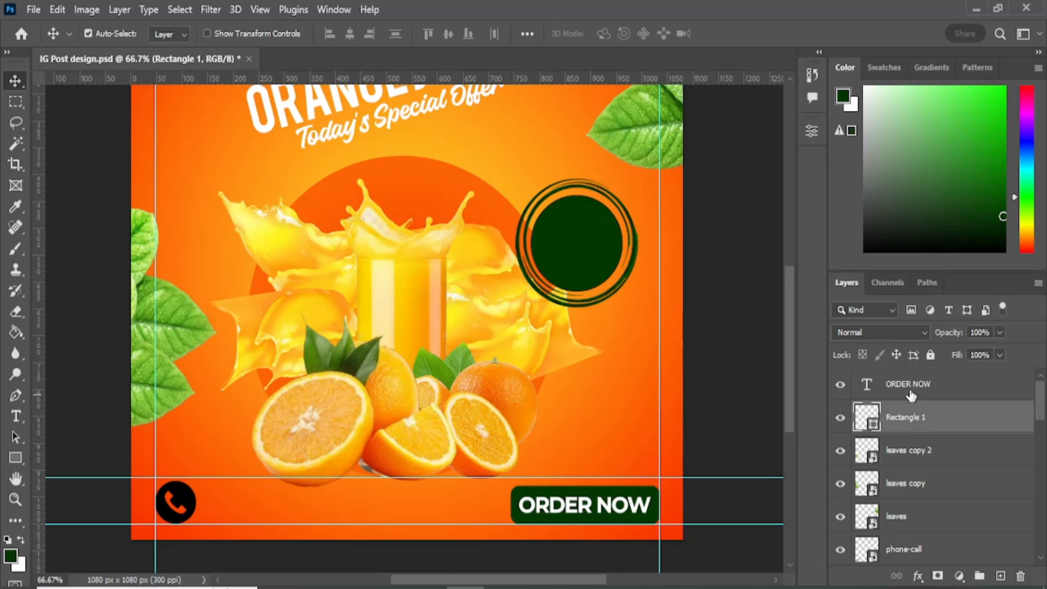
left_click(907, 387)
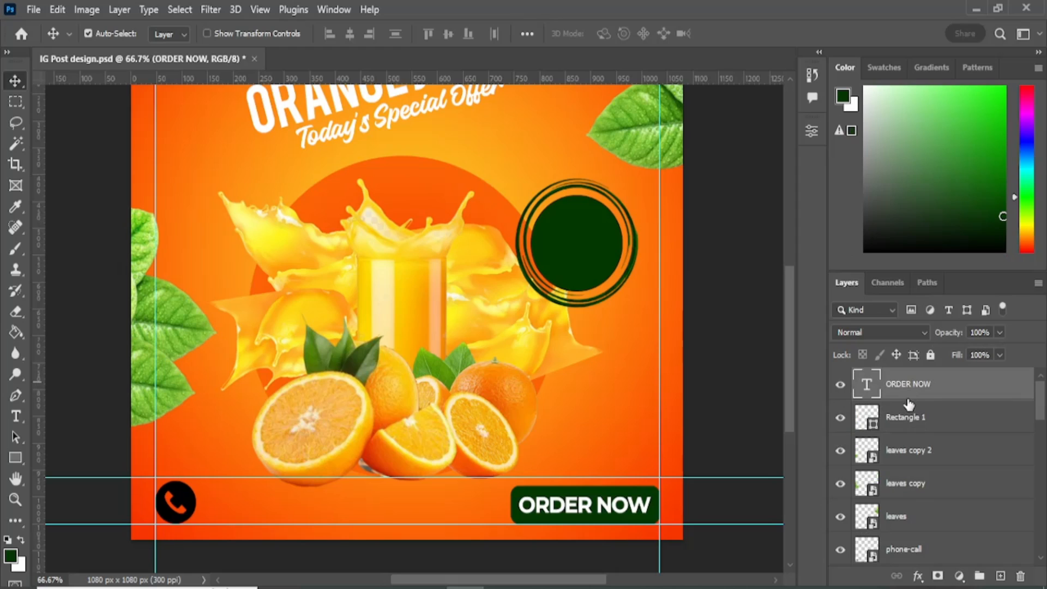
left_click(914, 422, "shift")
key("ctrl+g")
Scale the ORDER NOW button group down toward the intersection of the right and lower guides.
left_click(58, 9)
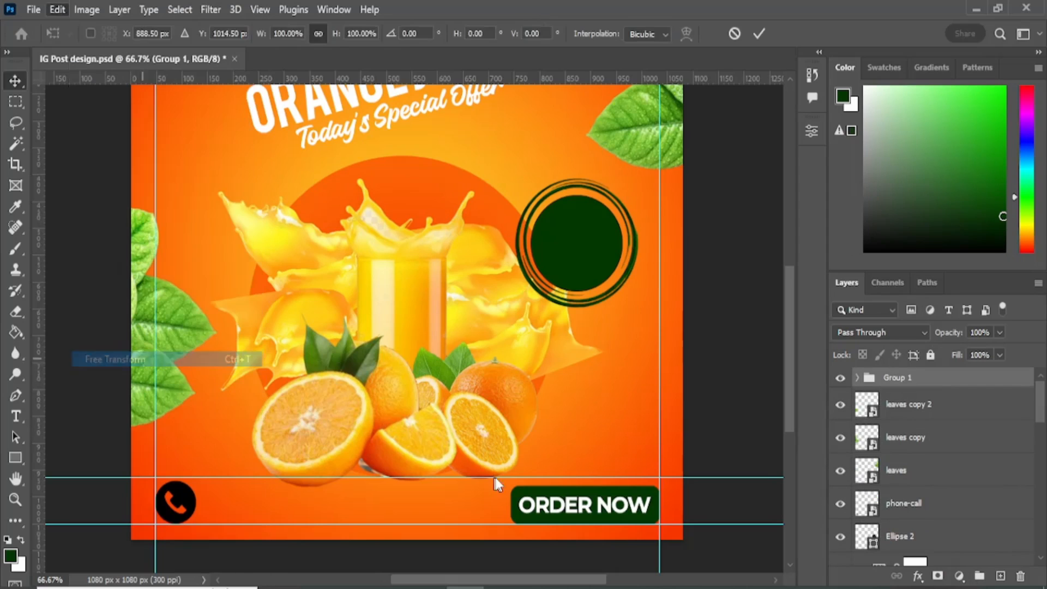
left_click(146, 360)
left_click_drag(511, 486, 556, 497)
left_click(755, 33)
Change the ORDER NOW text inside the group to SemiBold and adjust its letter tracking.
left_click(857, 378)
double_click(879, 404)
left_click(727, 315)
left_click(712, 365)
left_click(770, 124)
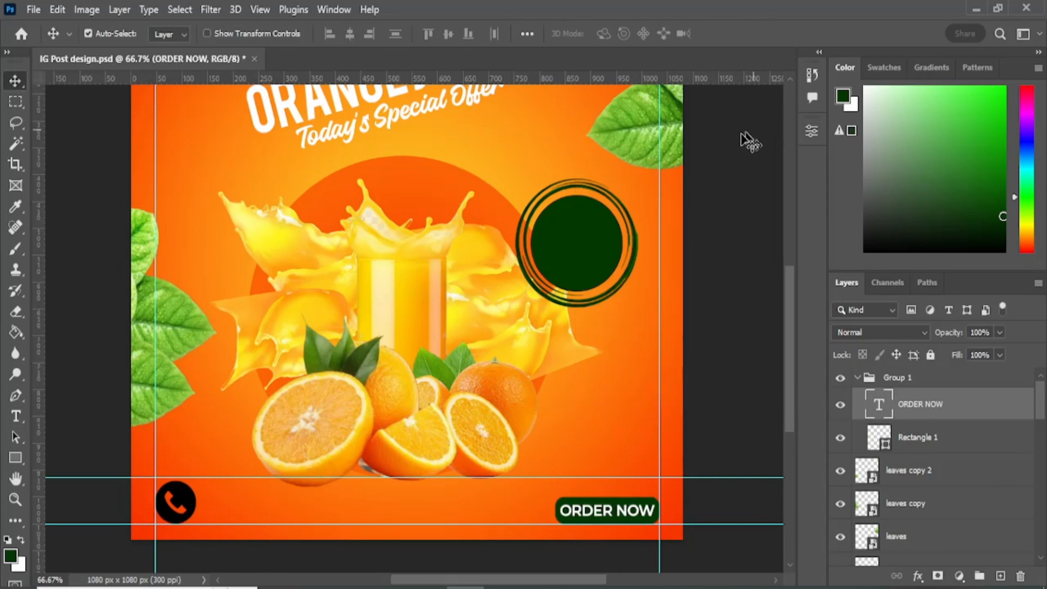
Add the two-line text "ONLY" and "$15" above the Ellipse 2 layer and place it over the green badge circle.
scroll(578, 273, "up", 1)
left_click(577, 281)
scroll(911, 491, "down", 3)
left_click(16, 416)
left_click(189, 206)
type("ONLY")
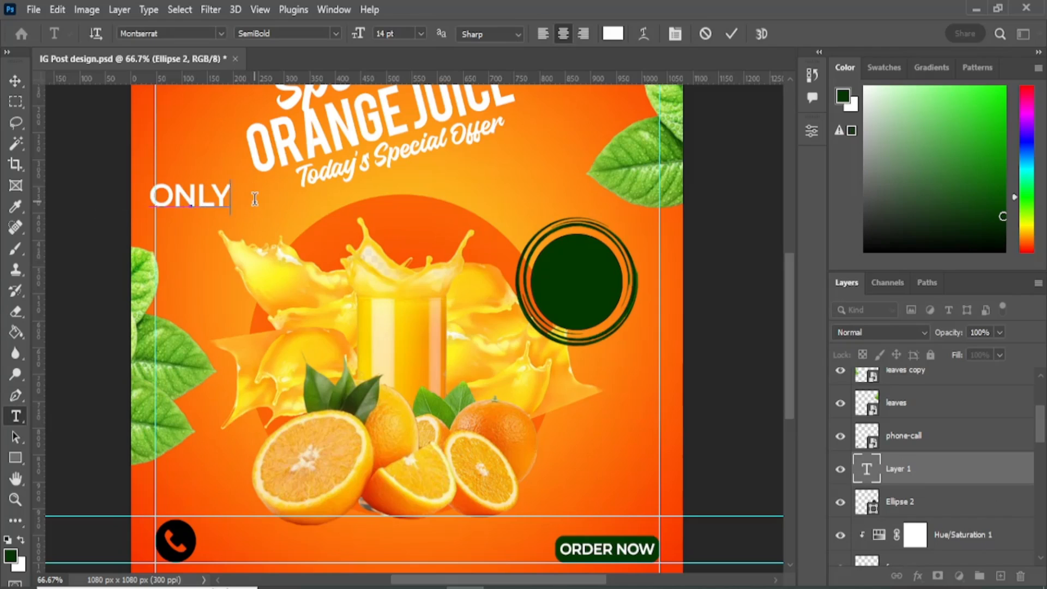
key("Return")
type("$15")
left_click(16, 81)
left_click_drag(206, 208, 597, 282)
Restyle the ONLY $15 text with the tall condensed font of the ORANGE JUICE heading and adjust its size and spacing.
left_click(16, 416)
left_click(812, 131)
scroll(491, 283, "right", 3)
left_click(728, 295)
left_click(718, 403)
left_click(221, 33)
left_click(229, 115)
left_click(728, 263)
left_click(716, 381)
left_click(727, 284)
left_click(715, 363)
Center the ONLY $15 text within the green badge circle.
left_click(15, 80)
left_click_drag(470, 288, 465, 285)
left_click(466, 285)
left_click(16, 458)
left_click(16, 81)
left_click(770, 124)
Draw an ellipse about 577 px wide and 44 px high beneath the oranges, directly above the lowest Orange Splash layer.
left_click_drag(477, 580, 447, 579)
scroll(414, 436, "down", 1)
scroll(881, 495, "down", 8)
scroll(883, 491, "down", 1)
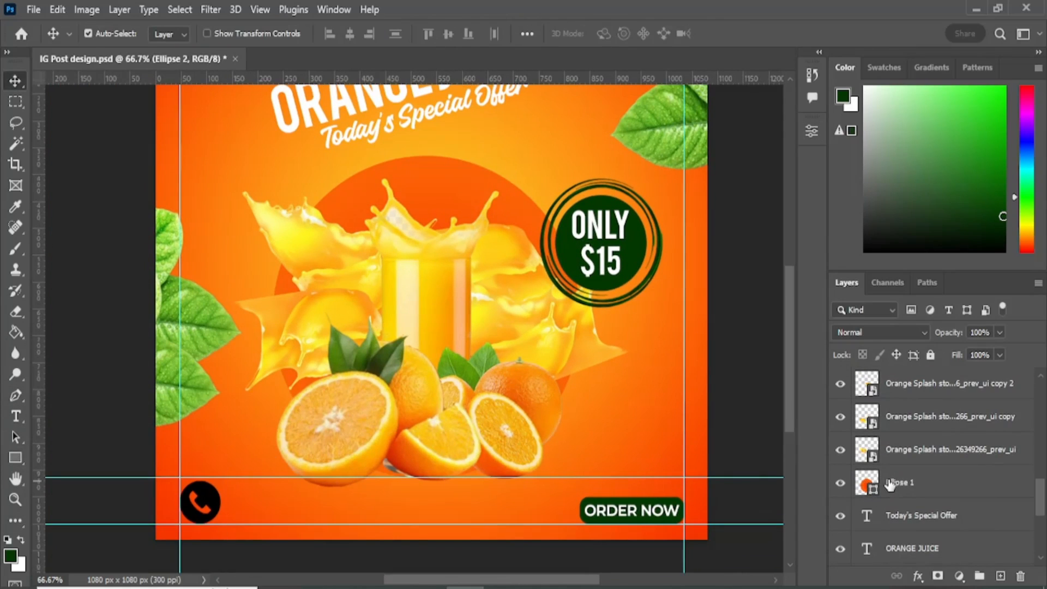
left_click(893, 459)
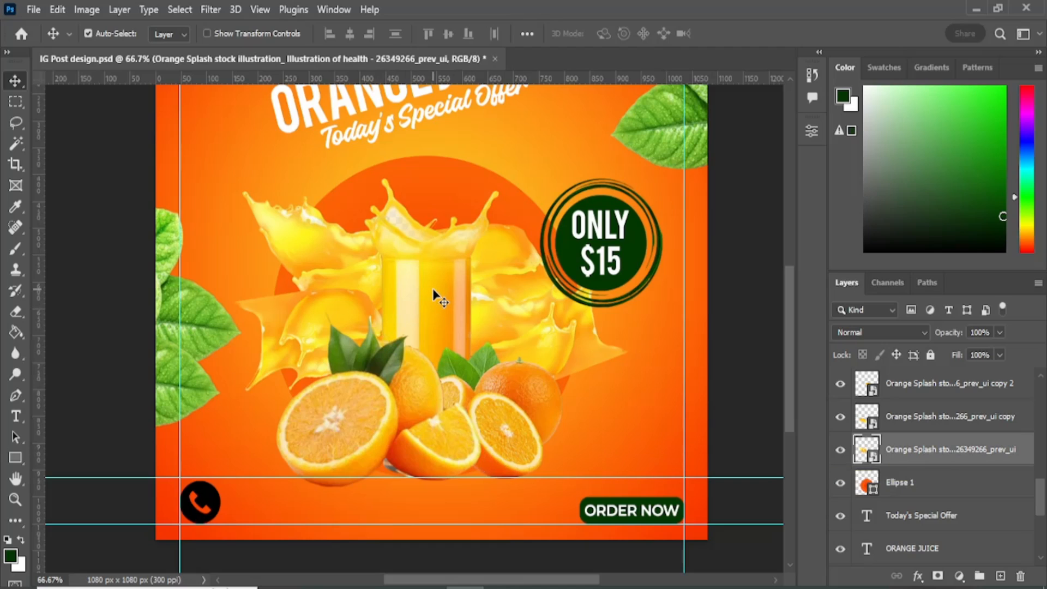
left_click(18, 458)
right_click(15, 458)
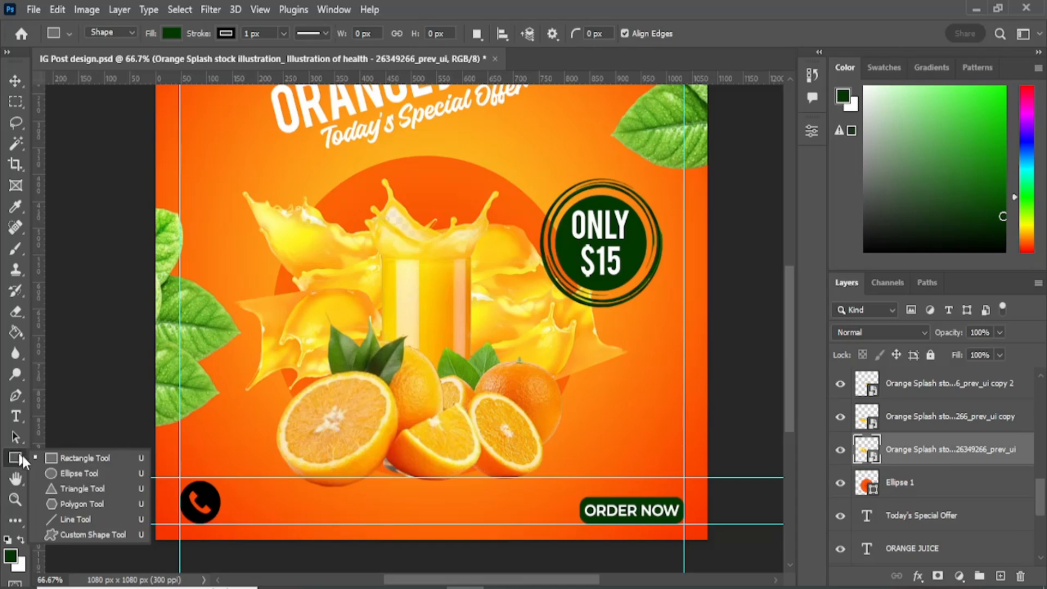
left_click(54, 473)
left_click_drag(276, 473, 566, 492)
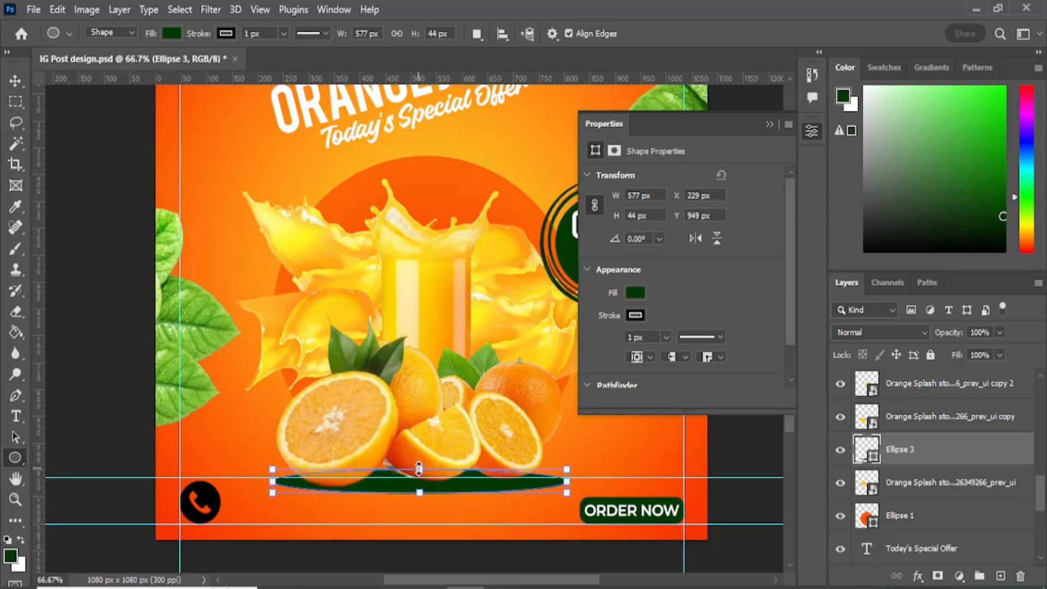
Change the fill of the flat ellipse beneath the oranges to black.
left_click(635, 295)
left_click(736, 367)
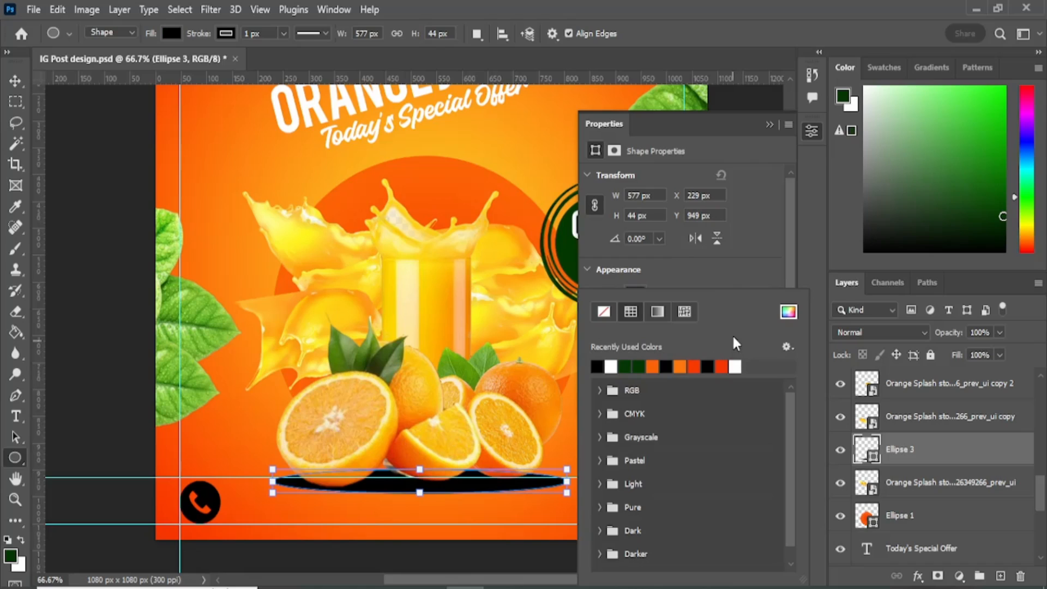
left_click(768, 125)
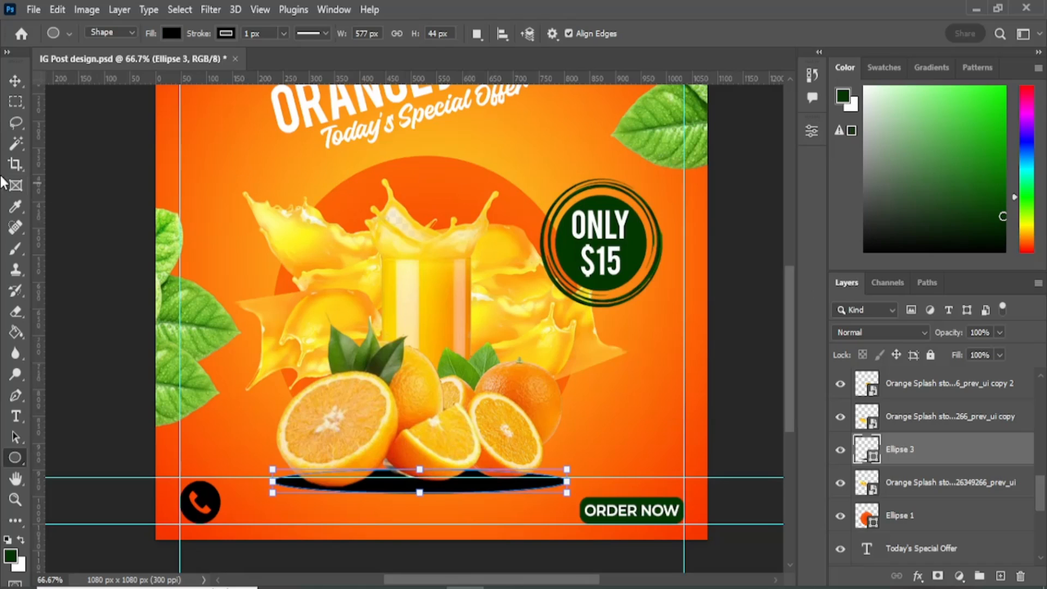
Convert the black ellipse to a smart object and soften it with a Gaussian Blur.
key("v")
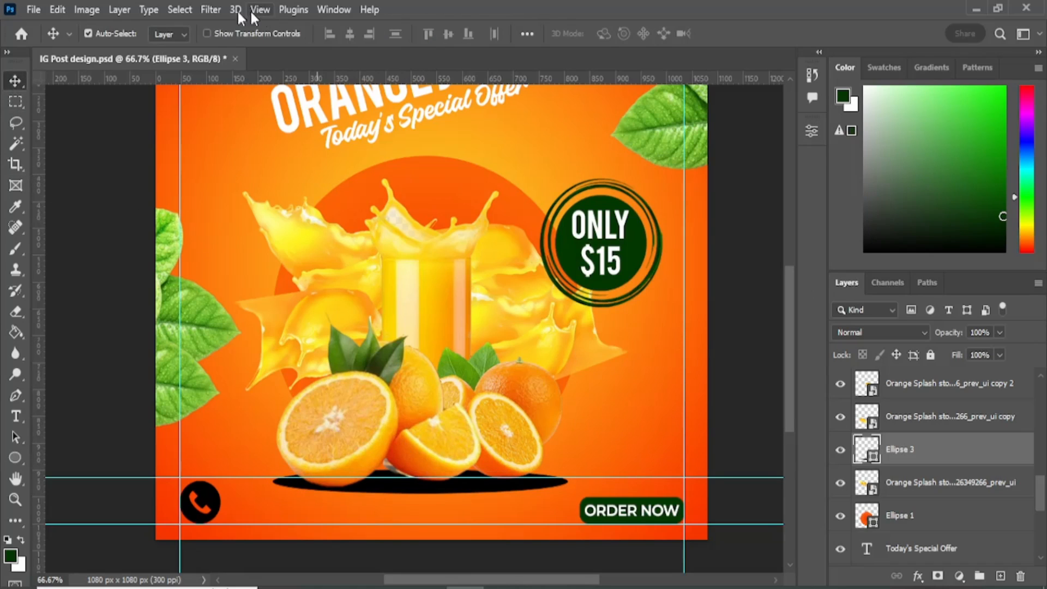
left_click(211, 10)
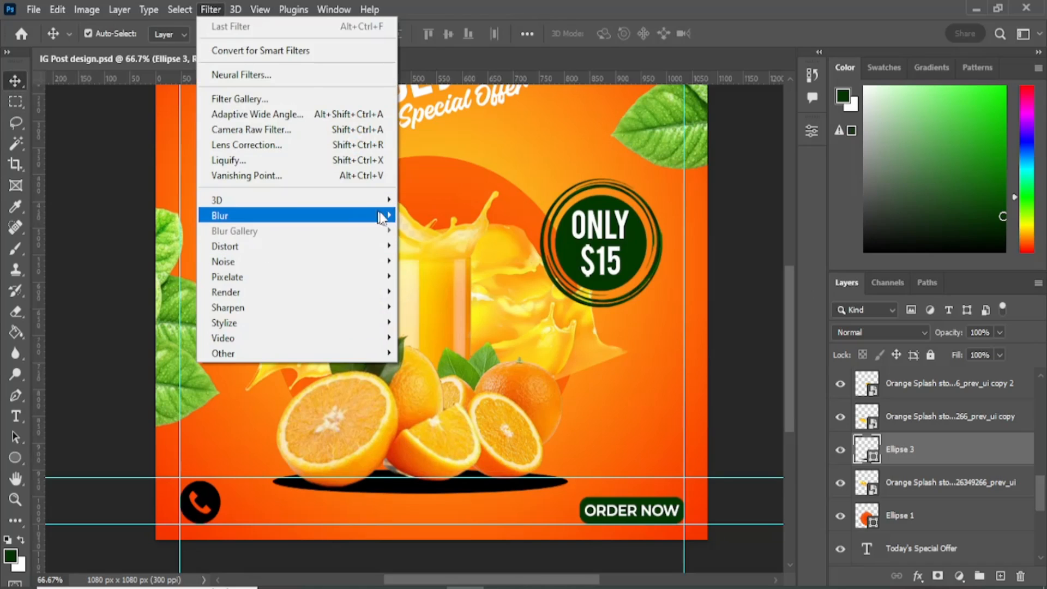
mouse_move(375, 217)
left_click(440, 273)
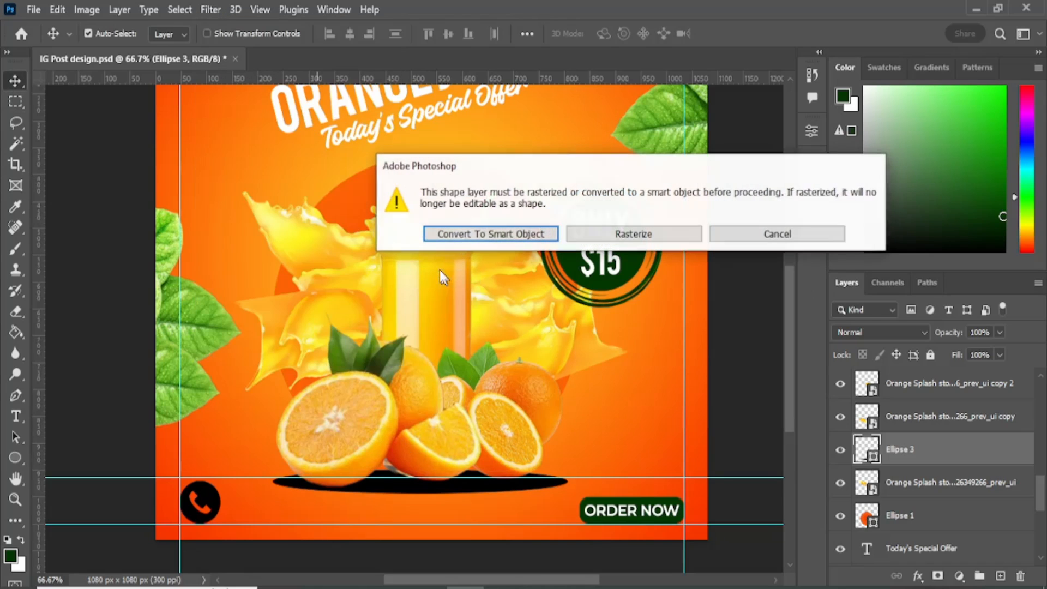
left_click(488, 234)
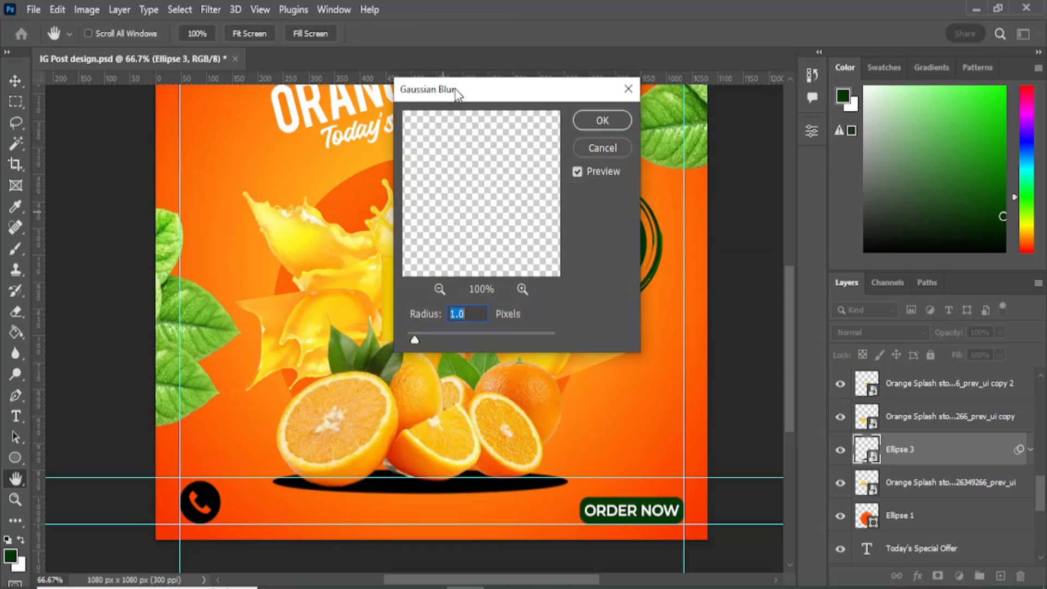
left_click_drag(457, 94, 612, 109)
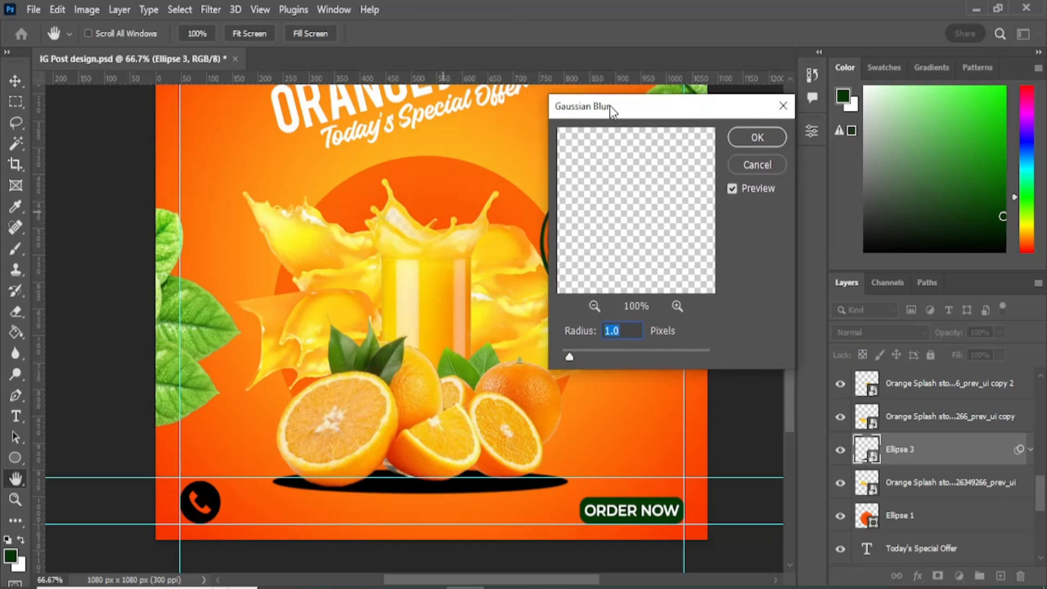
left_click(582, 353)
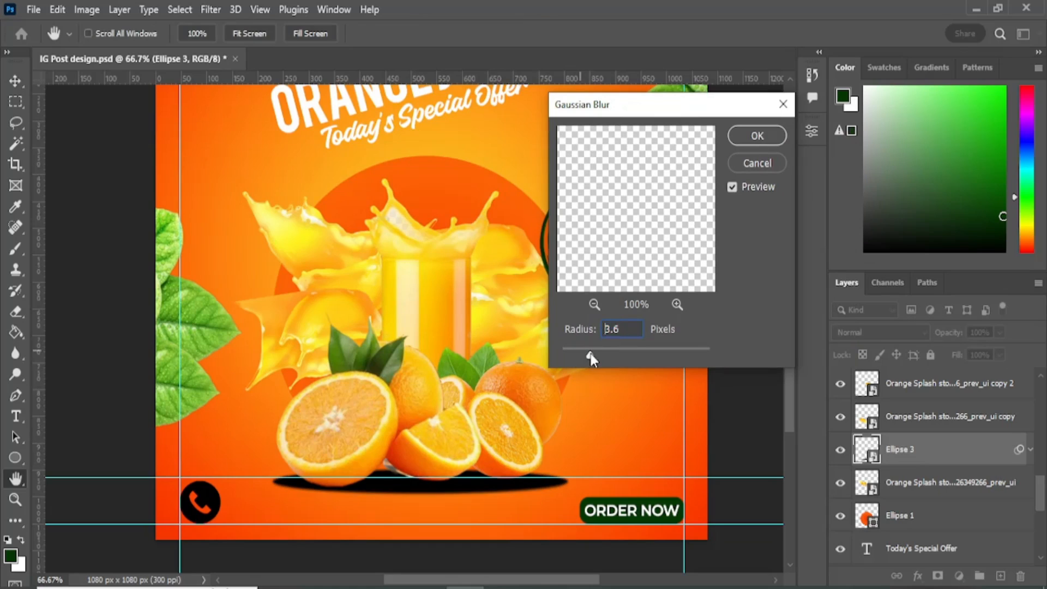
left_click_drag(596, 354, 620, 355)
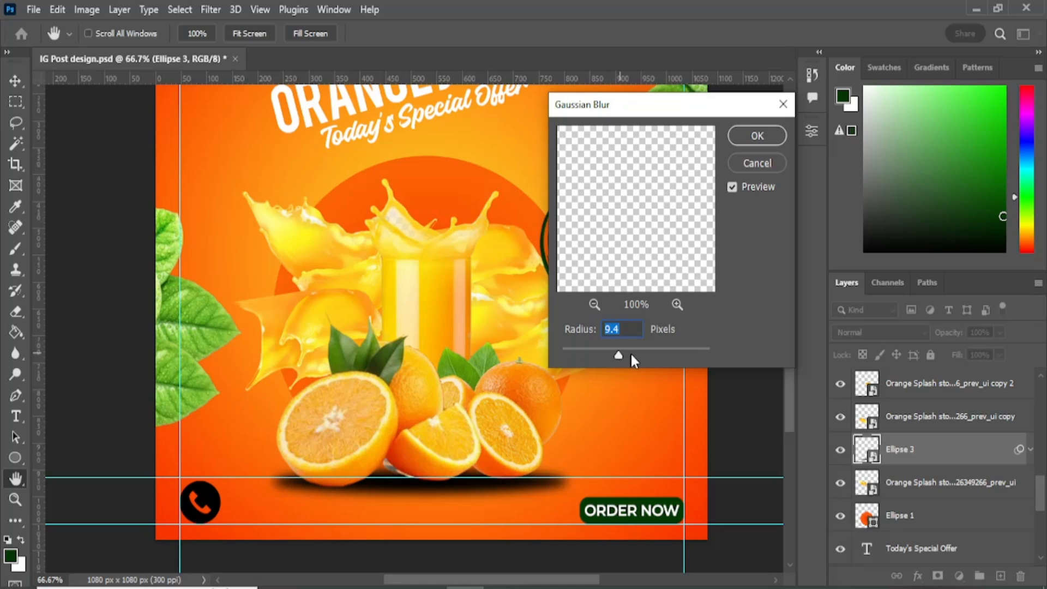
left_click(631, 354)
mouse_move(631, 355)
left_mouse_down()
mouse_move(612, 355)
mouse_move(625, 357)
left_mouse_up()
left_click(754, 138)
Shift the blurred ellipse slightly up under the oranges and set its opacity to 40%.
left_click_drag(495, 492, 503, 482)
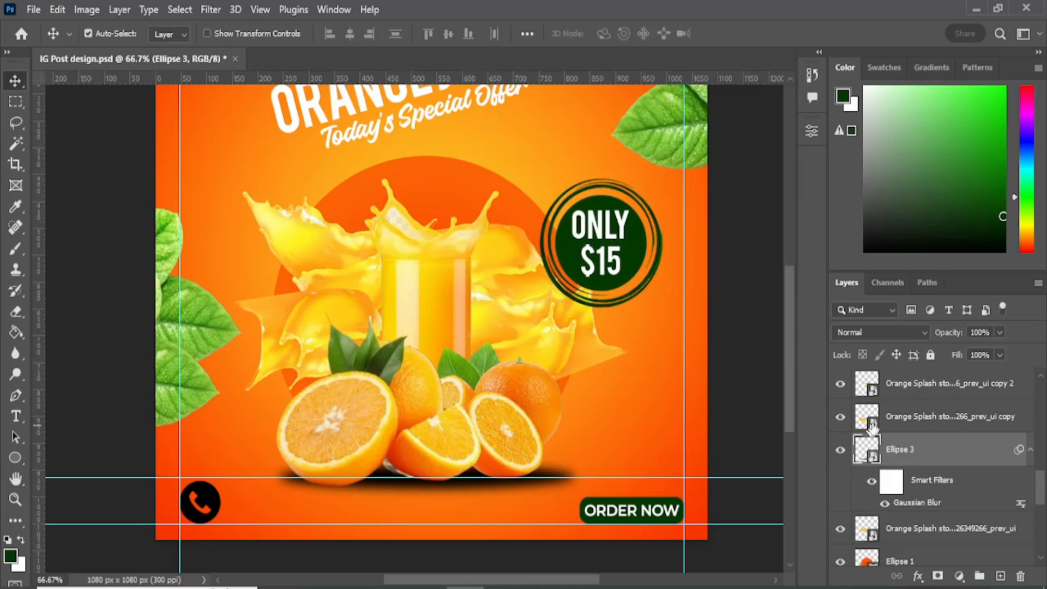
left_click(1000, 329)
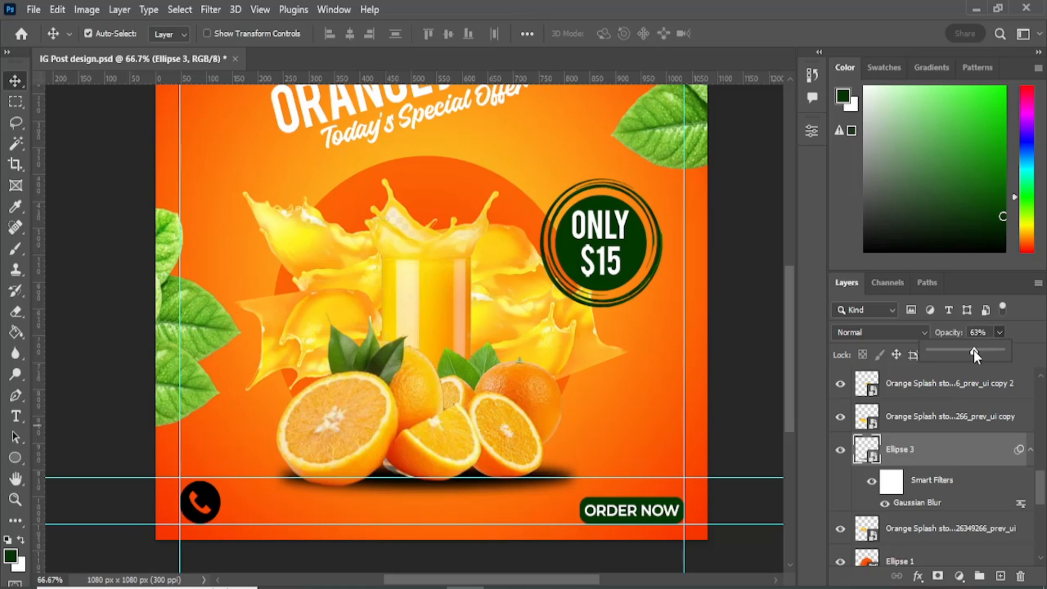
left_click_drag(968, 352, 964, 350)
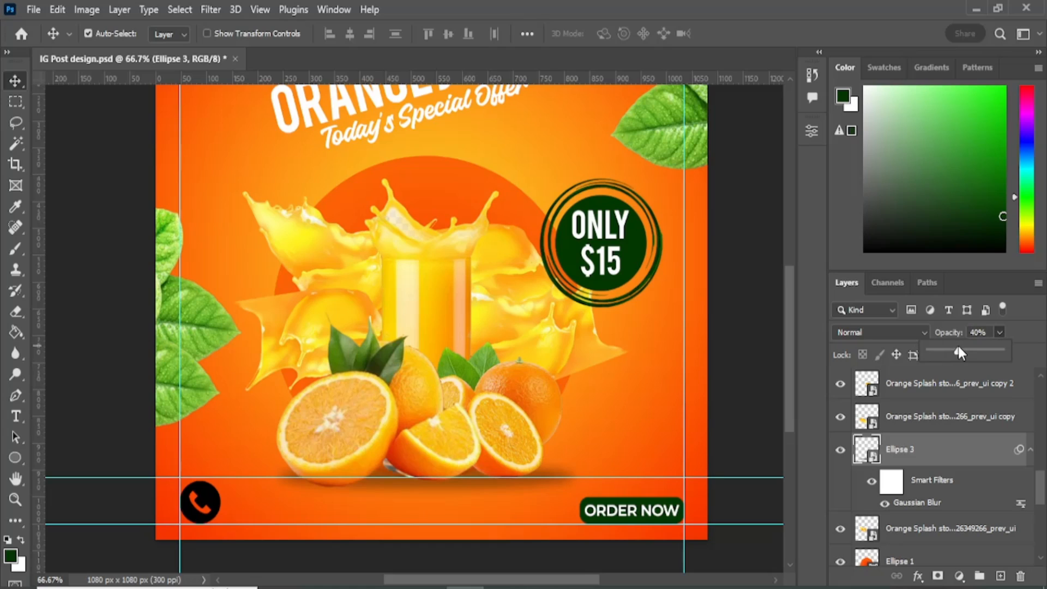
left_click(1000, 331)
Narrow the shadow ellipse to about 91% of its width so it ends near the rightmost orange half.
key("ctrl+t")
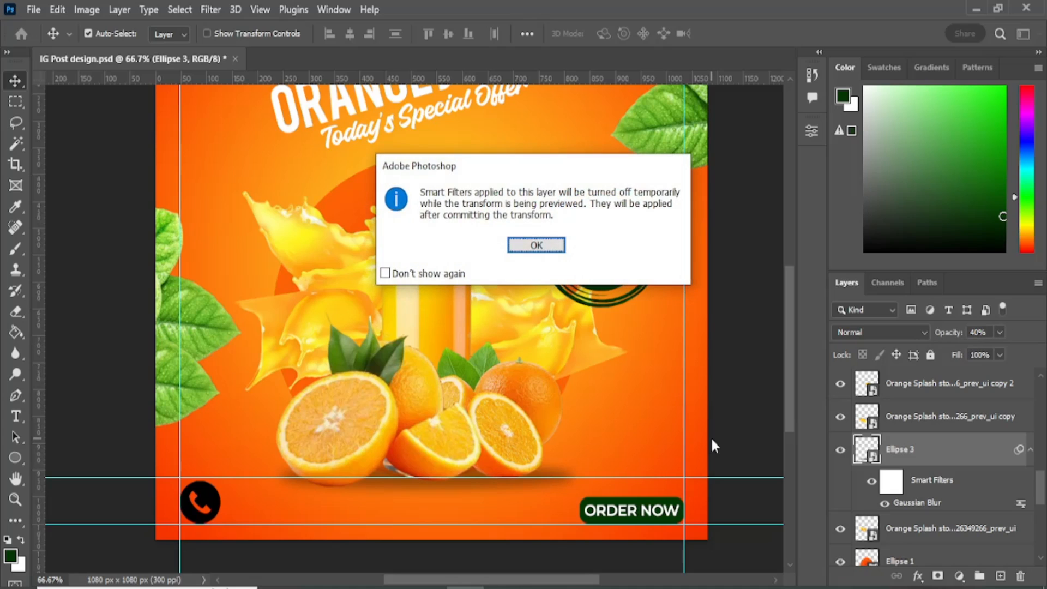
left_click(535, 246)
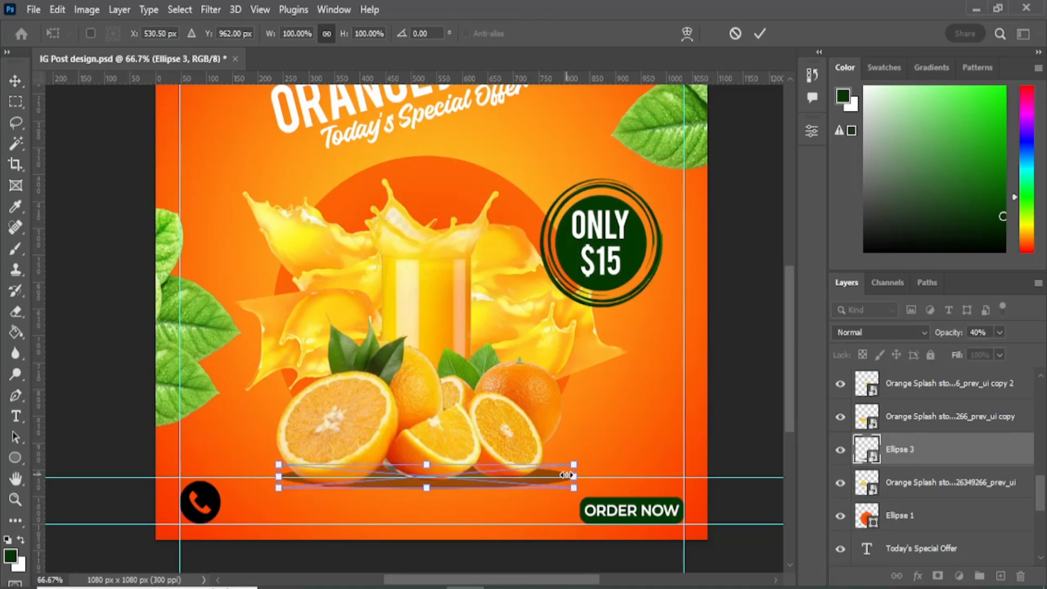
left_click_drag(564, 477, 546, 473)
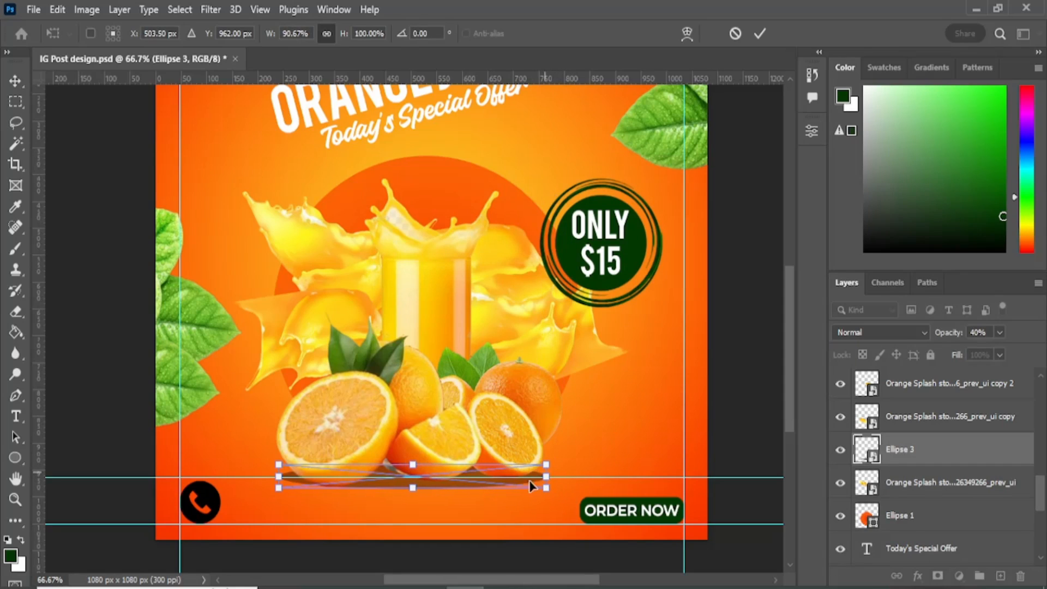
left_click(13, 80)
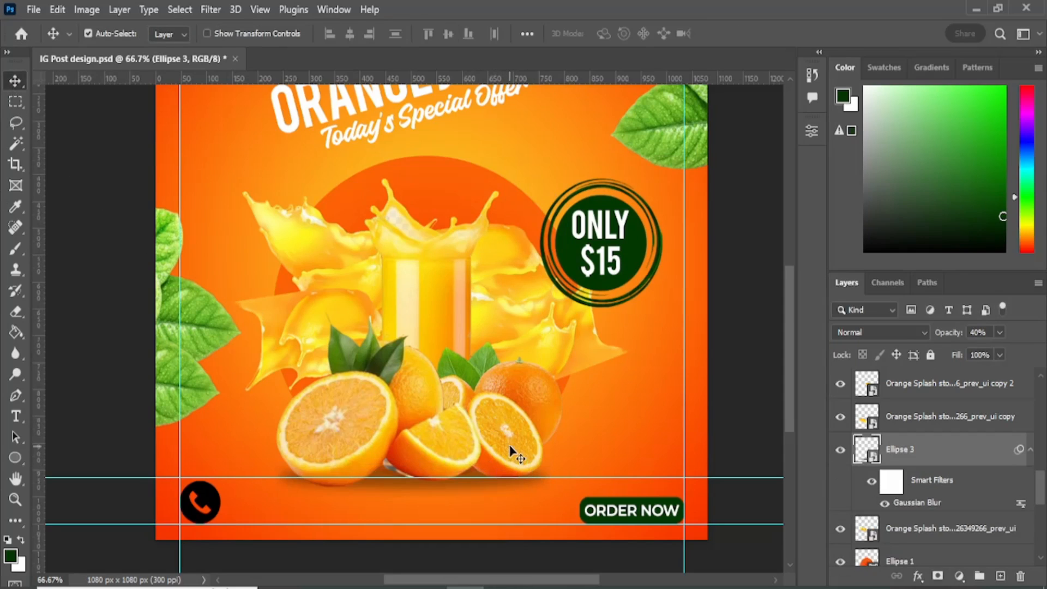
Change the font of the ORANGE JUICE heading to Headline One.
scroll(510, 448, "up", 1)
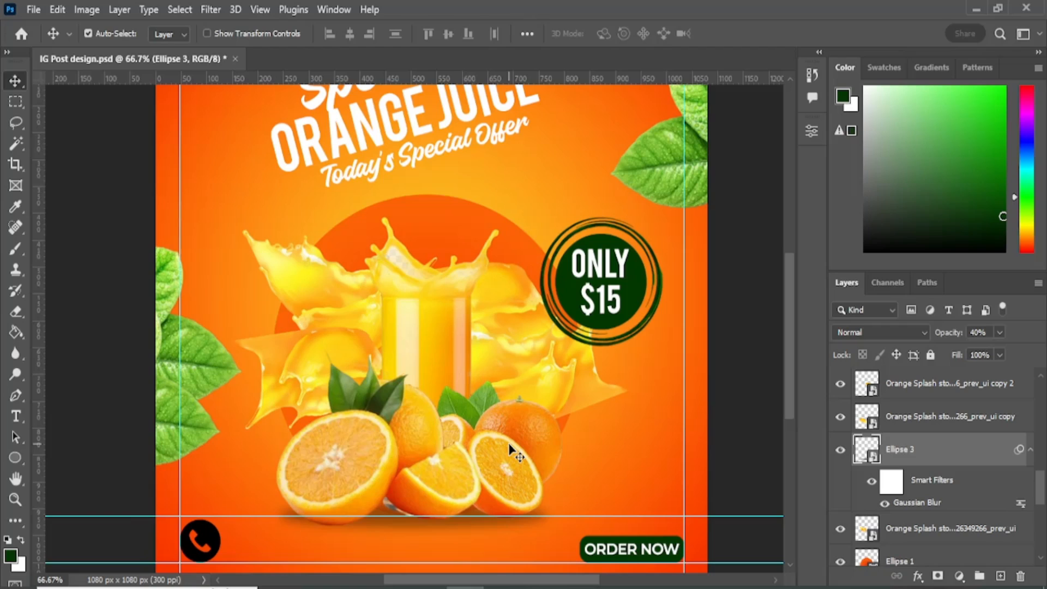
scroll(514, 444, "up", 3)
left_click(586, 431)
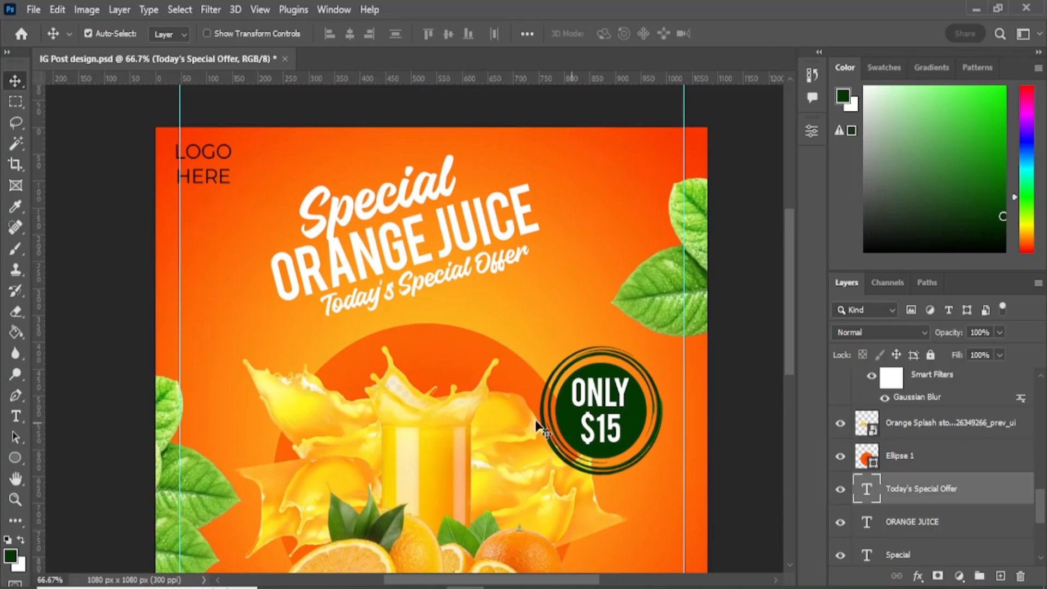
left_click(15, 417)
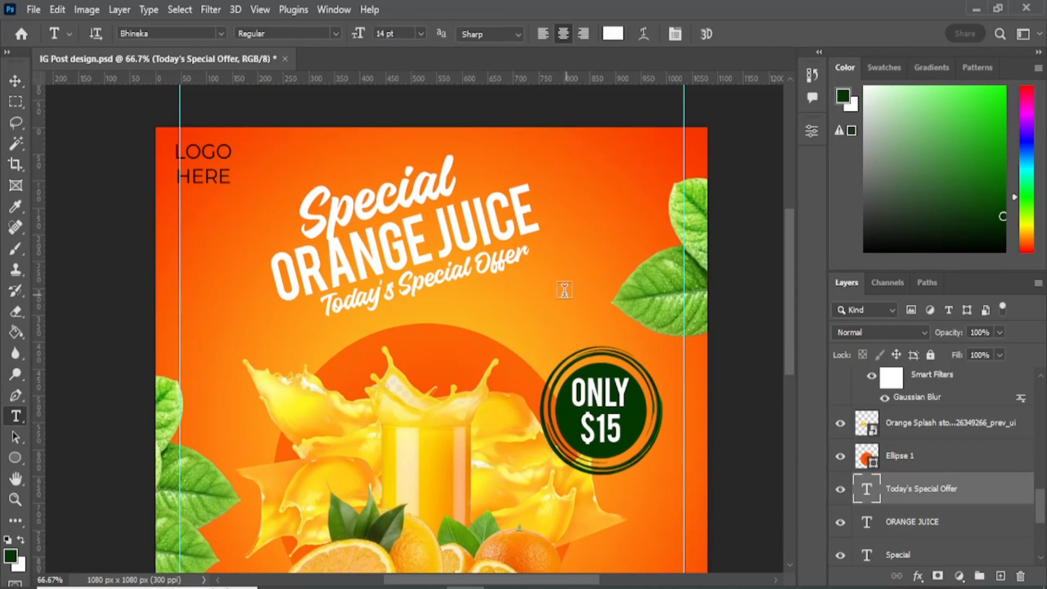
left_click(221, 33)
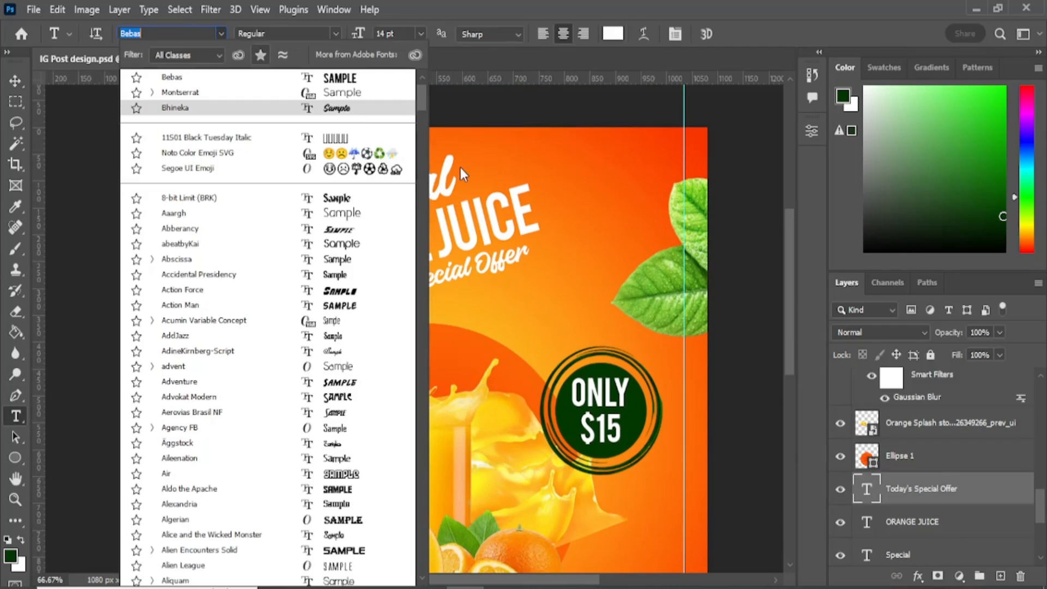
left_click_drag(420, 91, 364, 297)
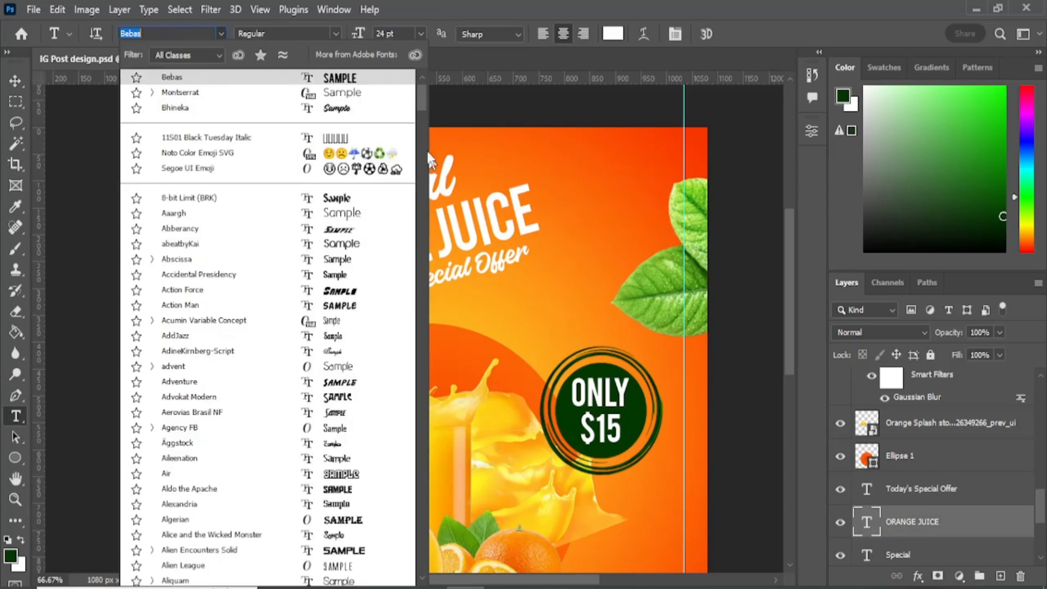
left_click_drag(421, 81, 417, 285)
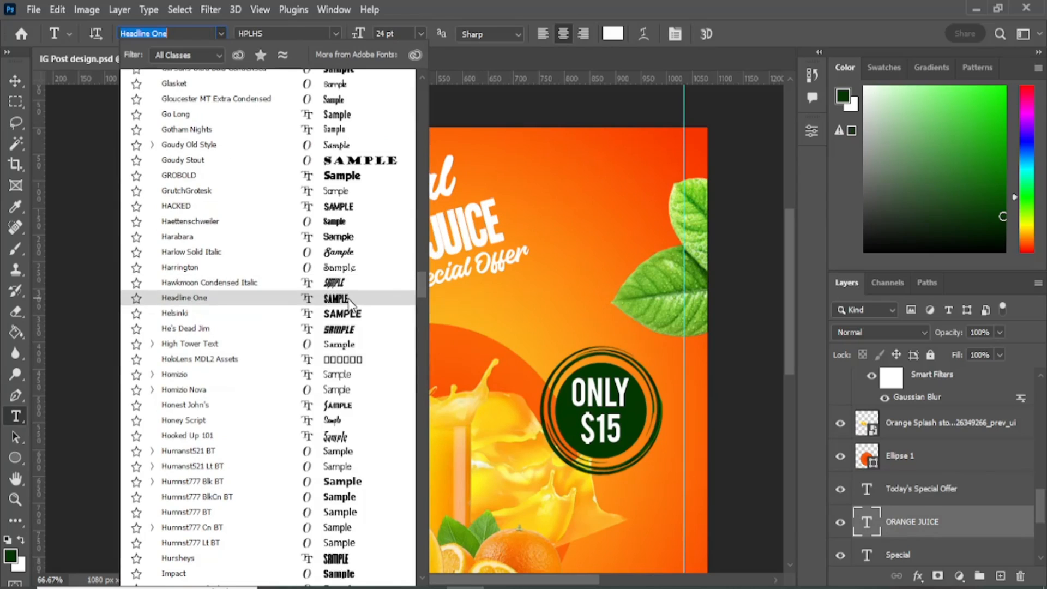
left_click(348, 299)
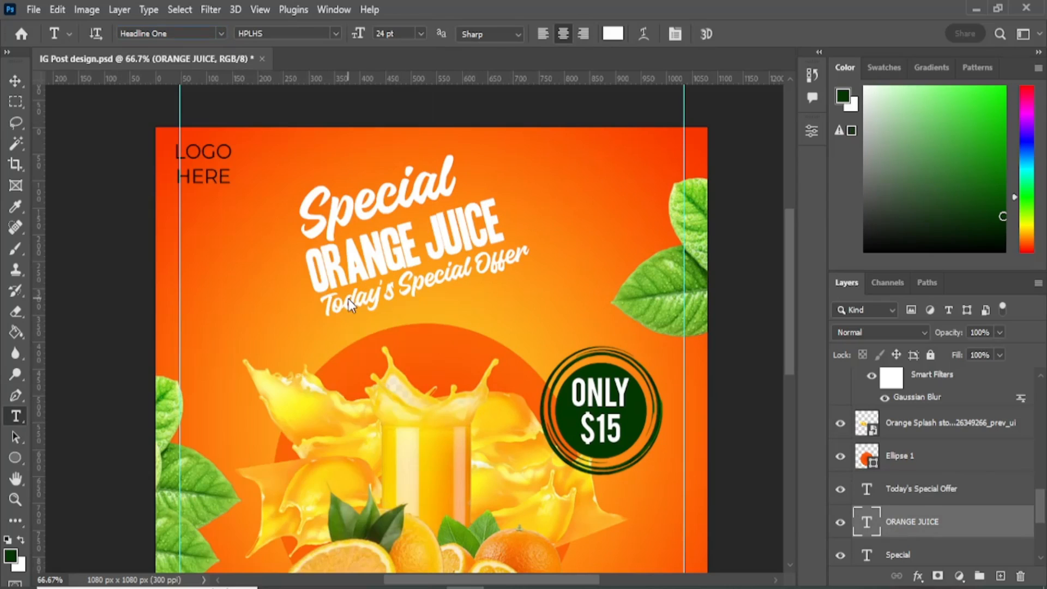
Set the letter tracking of the ORANGE JUICE heading to 0.
left_click(811, 132)
left_click(728, 284)
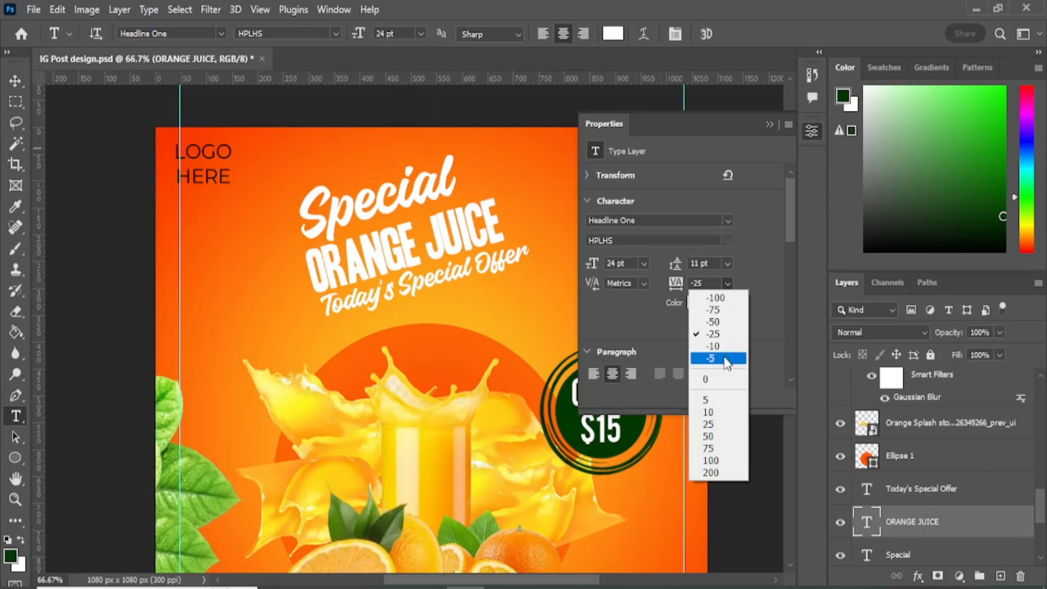
left_click(708, 385)
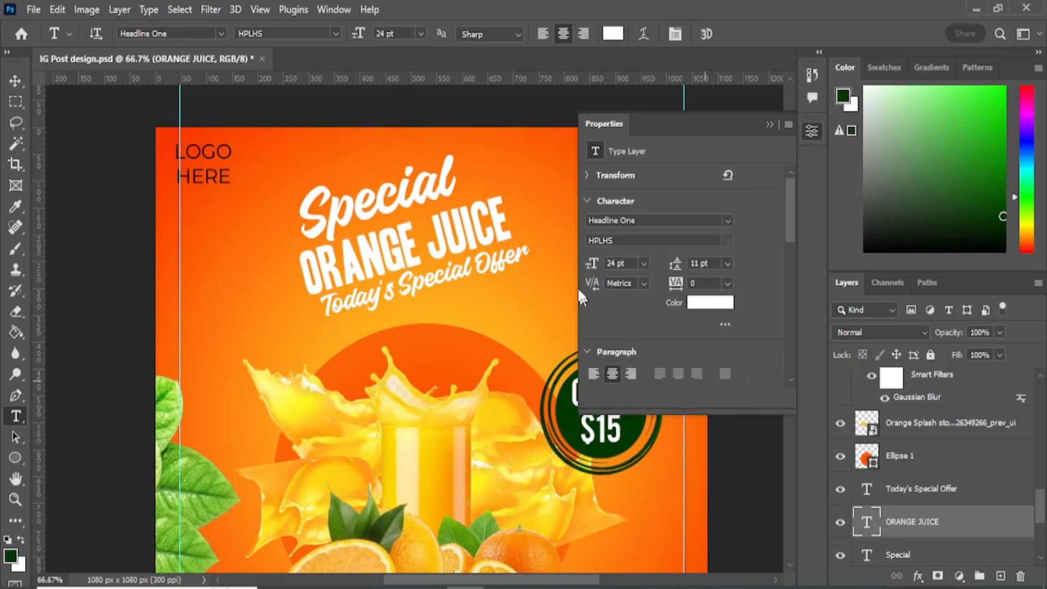
left_click(815, 130)
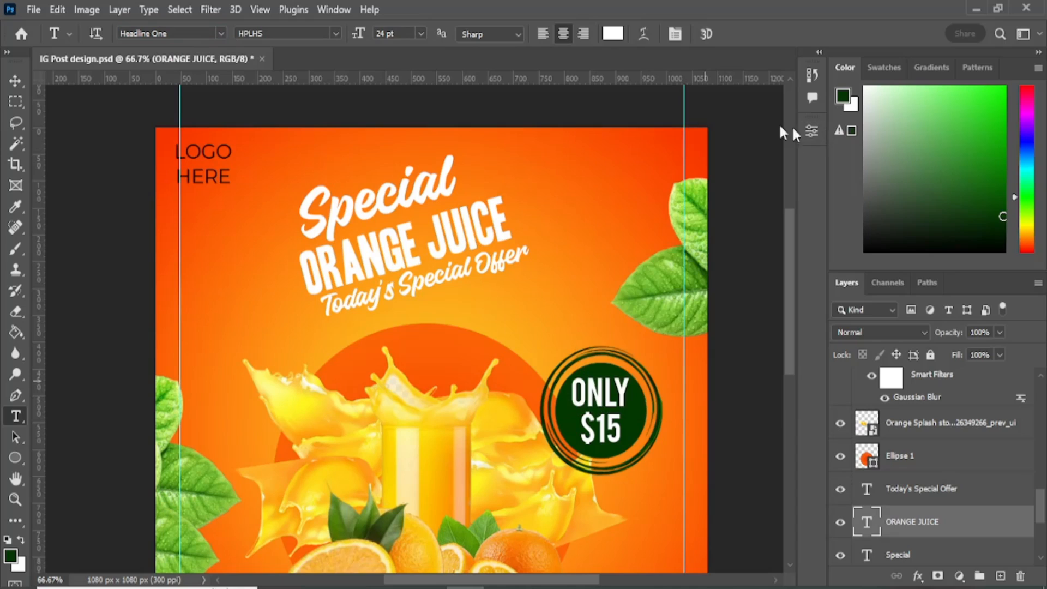
Enlarge the ORANGE JUICE heading to 36 pt.
left_click(421, 33)
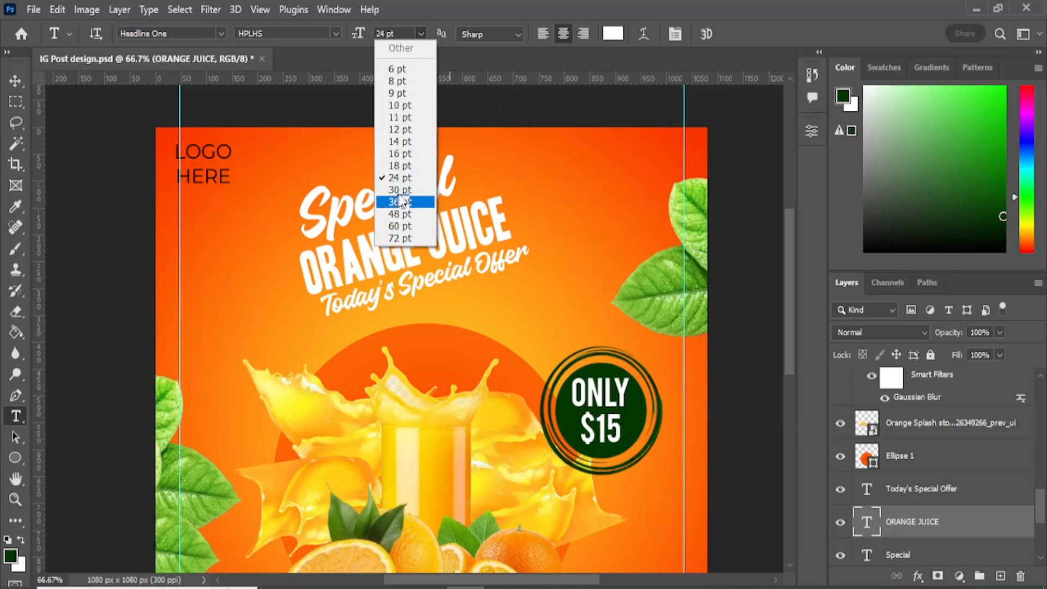
left_click(399, 190)
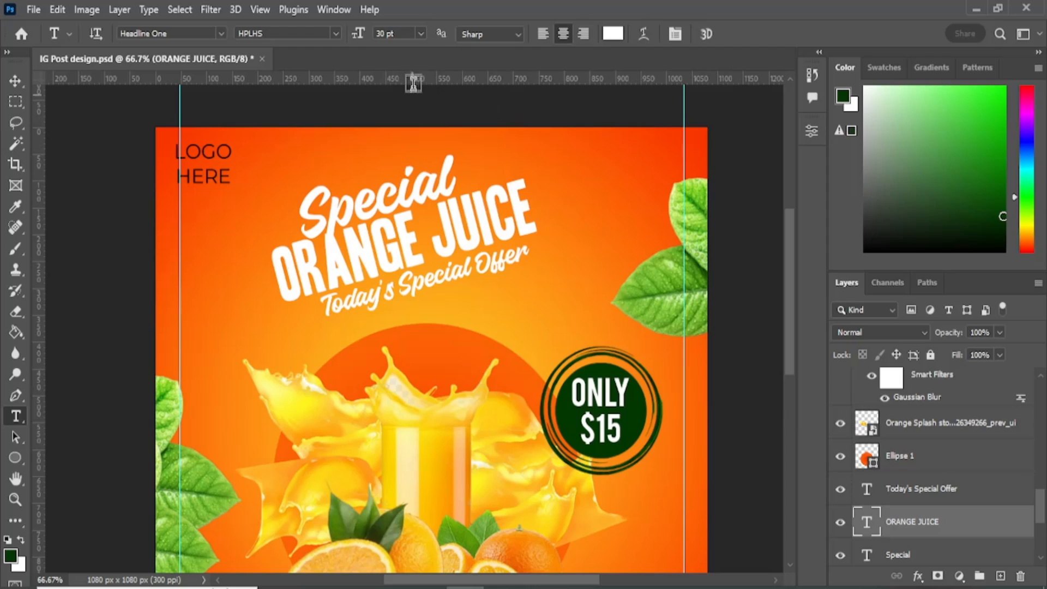
left_click(420, 34)
left_click(387, 202)
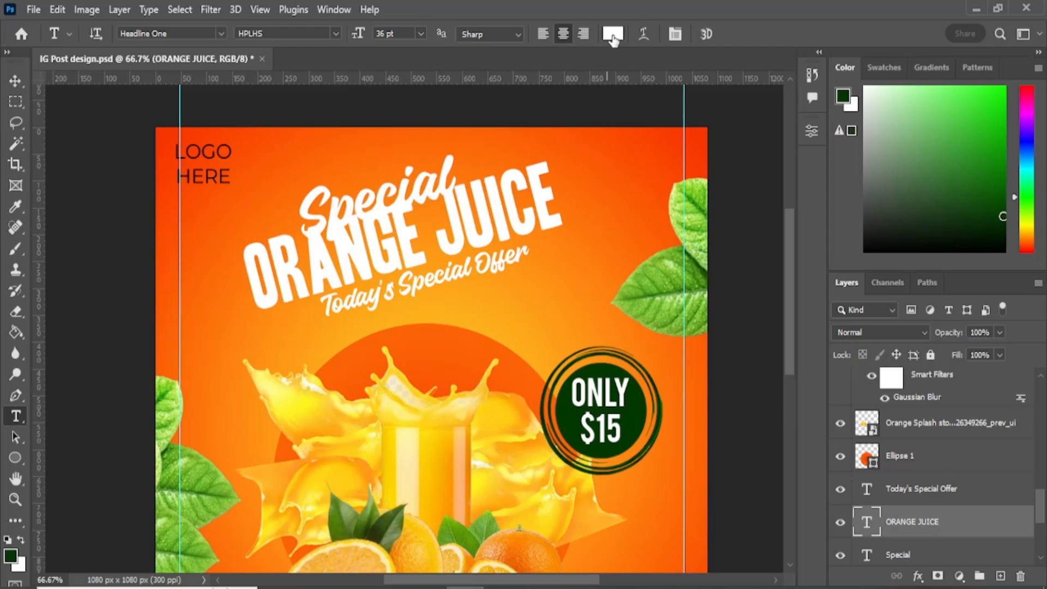
Recolor the ORANGE JUICE heading with the dark green sampled from the price badge.
left_click(613, 34)
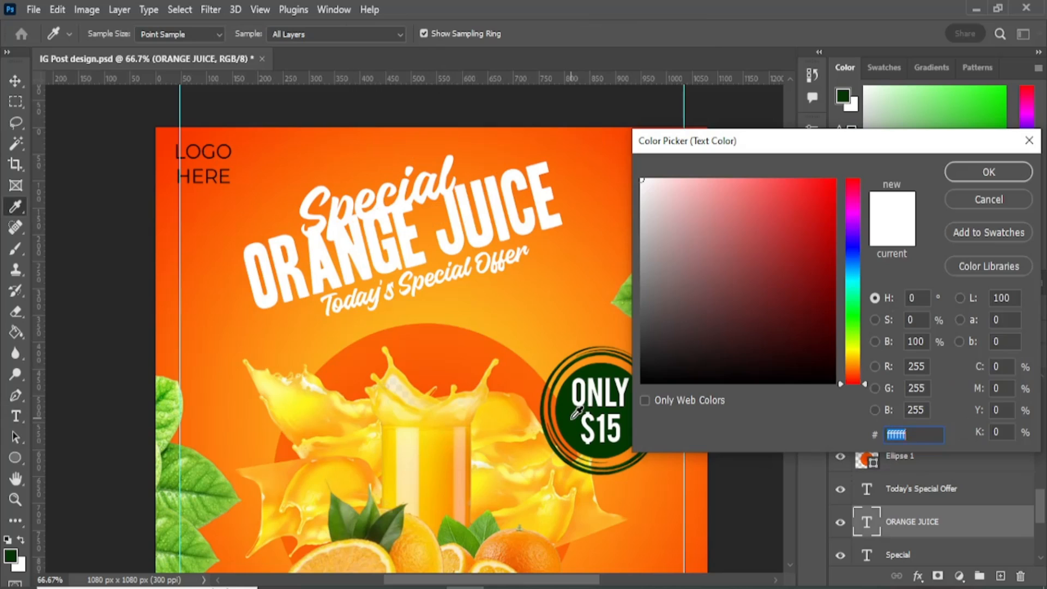
left_click(595, 397)
left_click(965, 172)
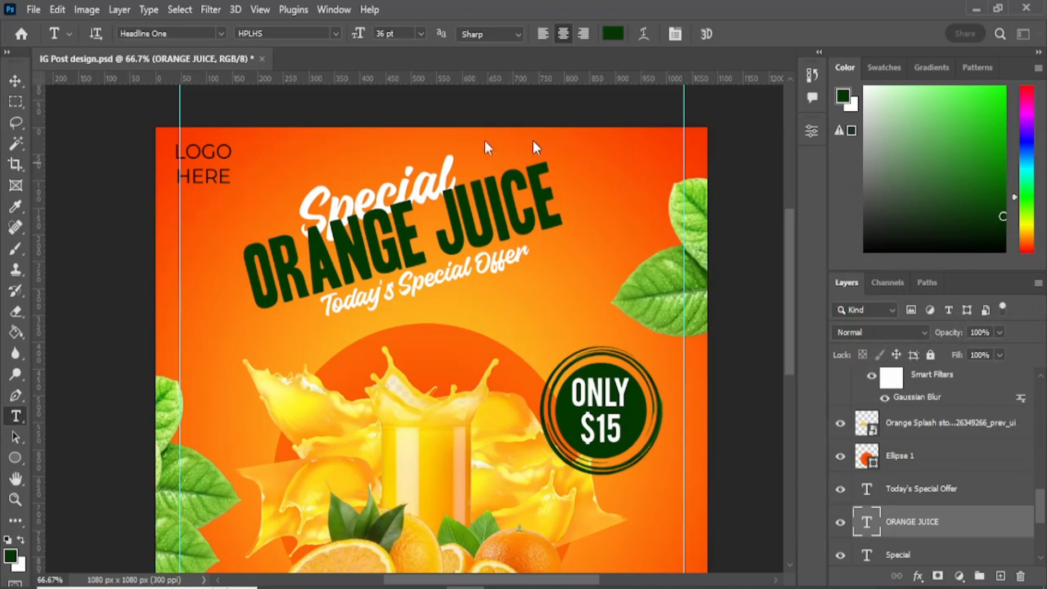
Bring the Special text in front of the other two heading lines and reposition all three lines as a compact heading.
left_click(17, 82)
left_click_drag(350, 215, 417, 191)
left_click(378, 200)
key("ctrl+]")
key("ctrl+]")
left_click_drag(371, 295, 383, 297)
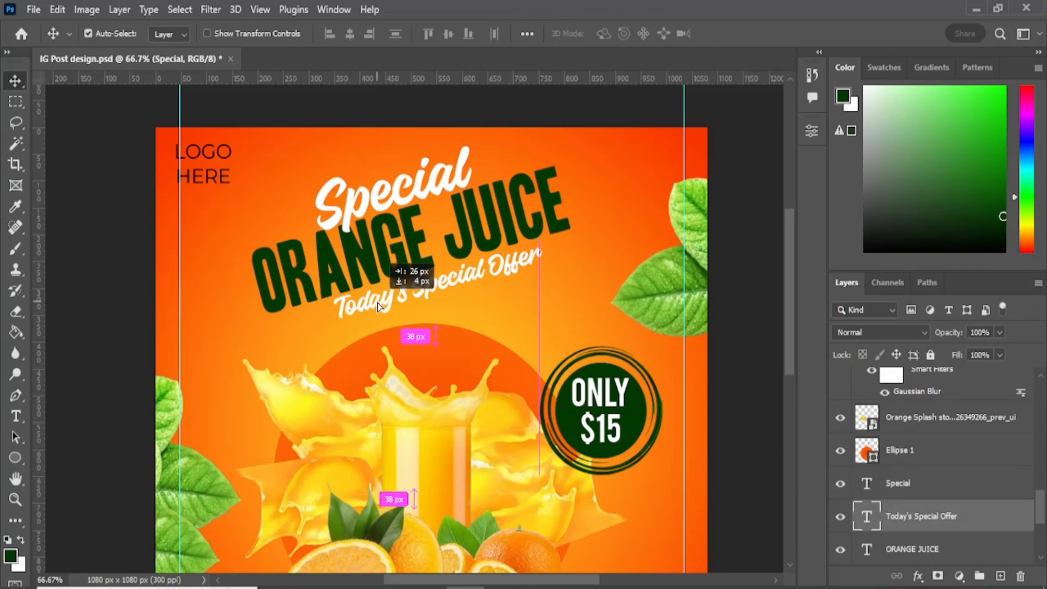
left_click_drag(411, 244, 418, 246)
Make the hidden Line layer visible and move it up directly below the Ellipse 1 layer.
scroll(971, 493, "down", 5)
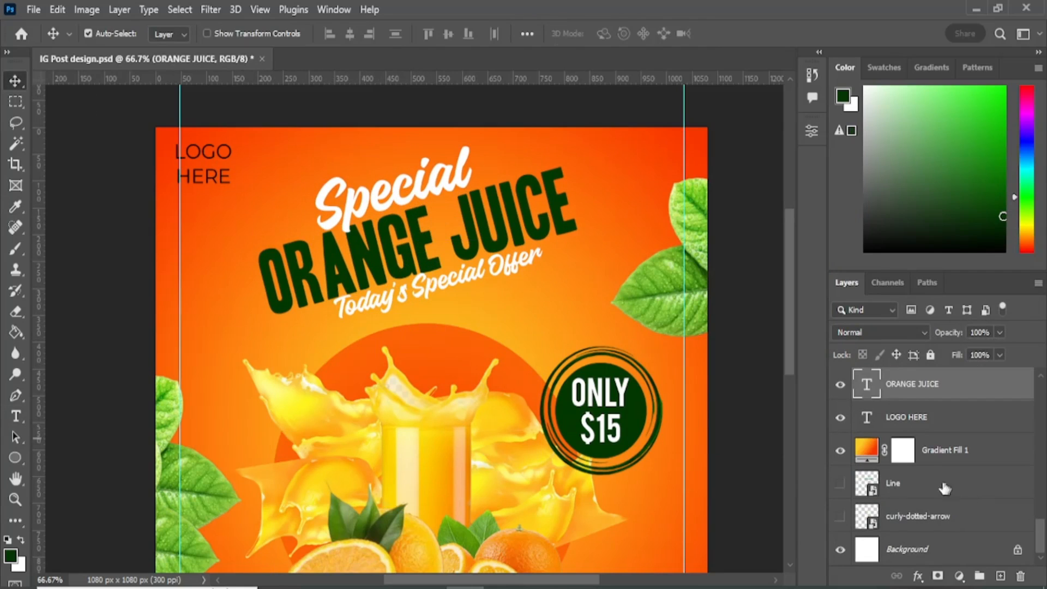
left_click_drag(916, 492, 931, 535)
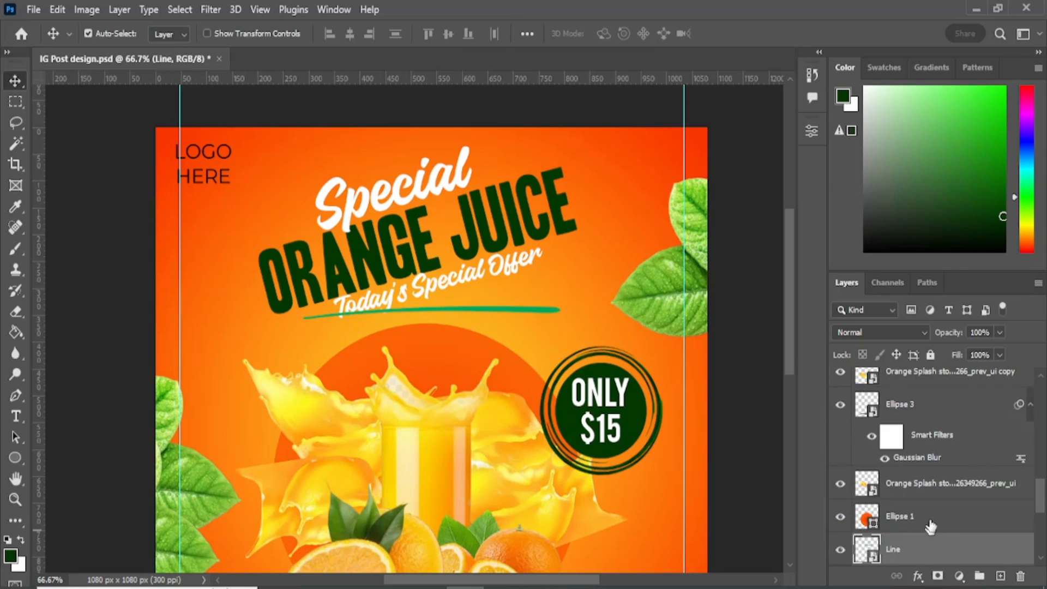
scroll(930, 533, "up", 10)
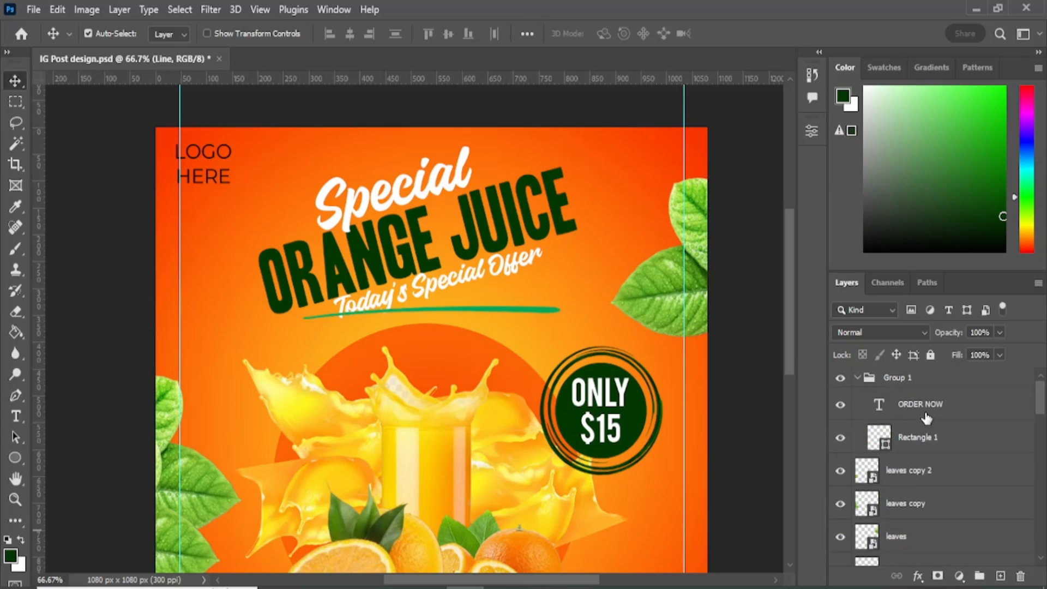
Collapse Group 1 and group the ONLY $15 price badge's layers into a new group named frame.
left_click(858, 378)
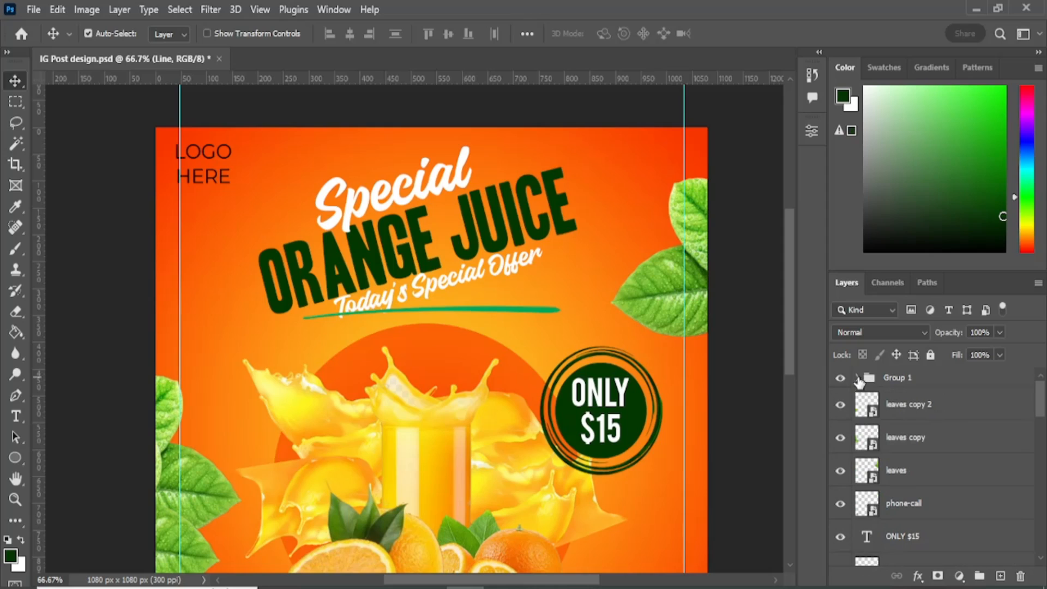
scroll(900, 420, "down", 3)
left_click(908, 420)
left_click(925, 448, "shift")
left_click(967, 510, "shift")
left_click(980, 576)
double_click(901, 410)
type("frame")
key("Return")
left_click(840, 443)
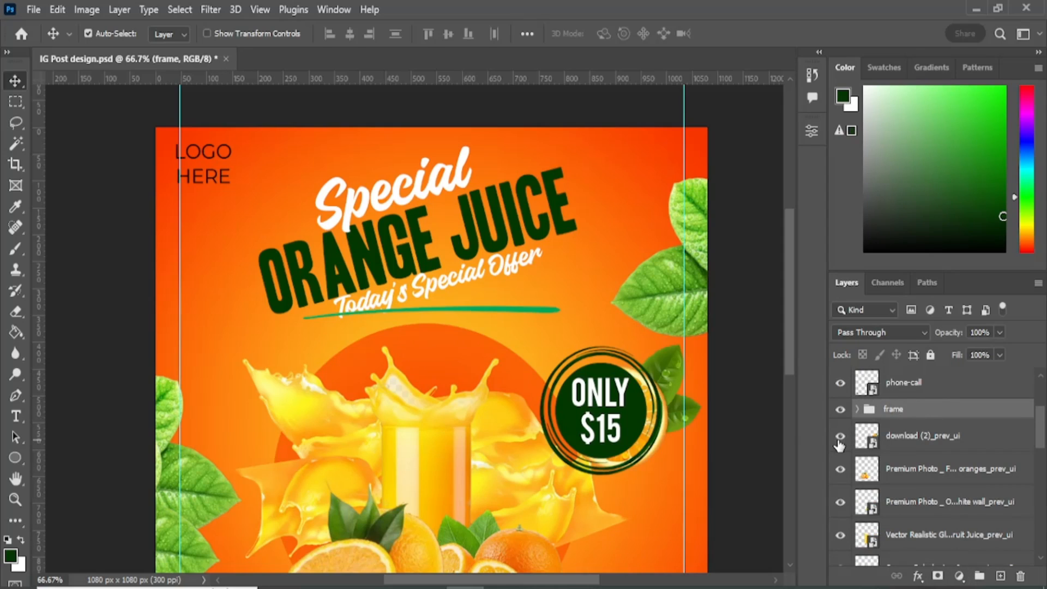
Move the orange slice into the poster's top-right corner and shift the right-edge leaves down beside the price badge.
scroll(840, 445, "down", 1)
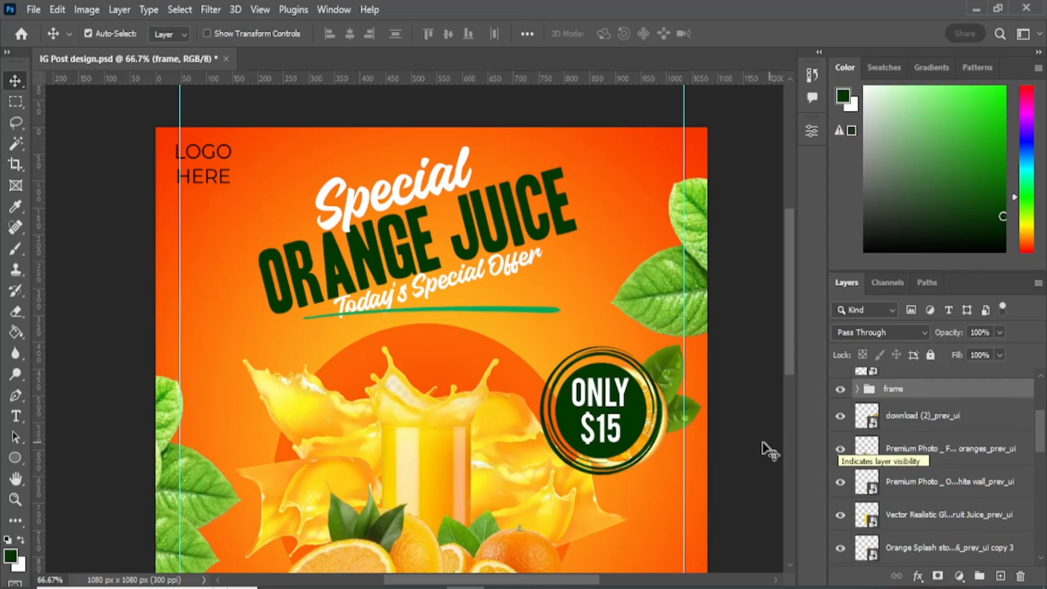
scroll(761, 449, "down", 4)
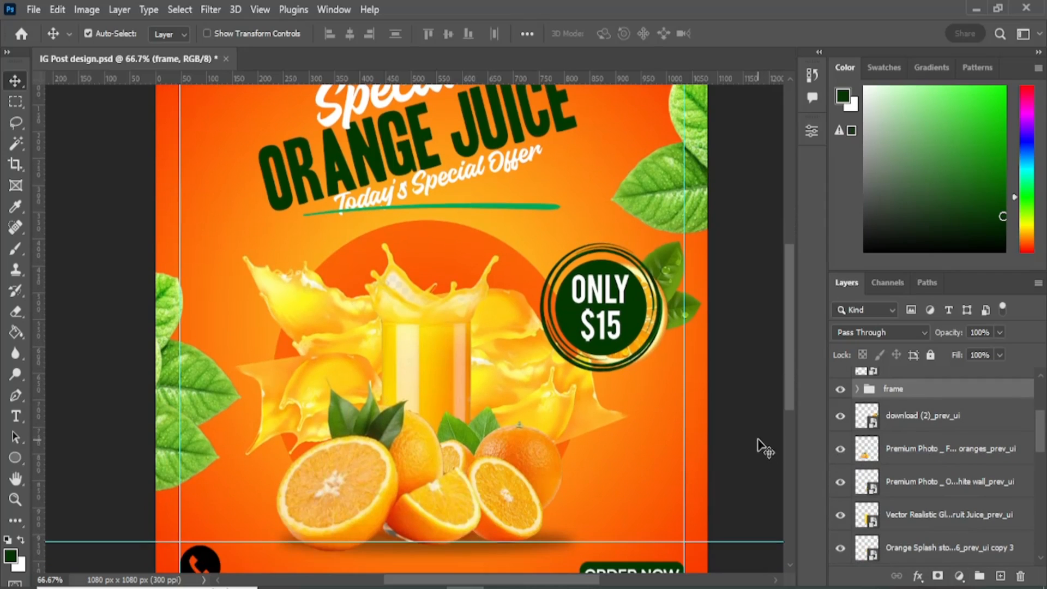
left_click(899, 424)
left_click(685, 312)
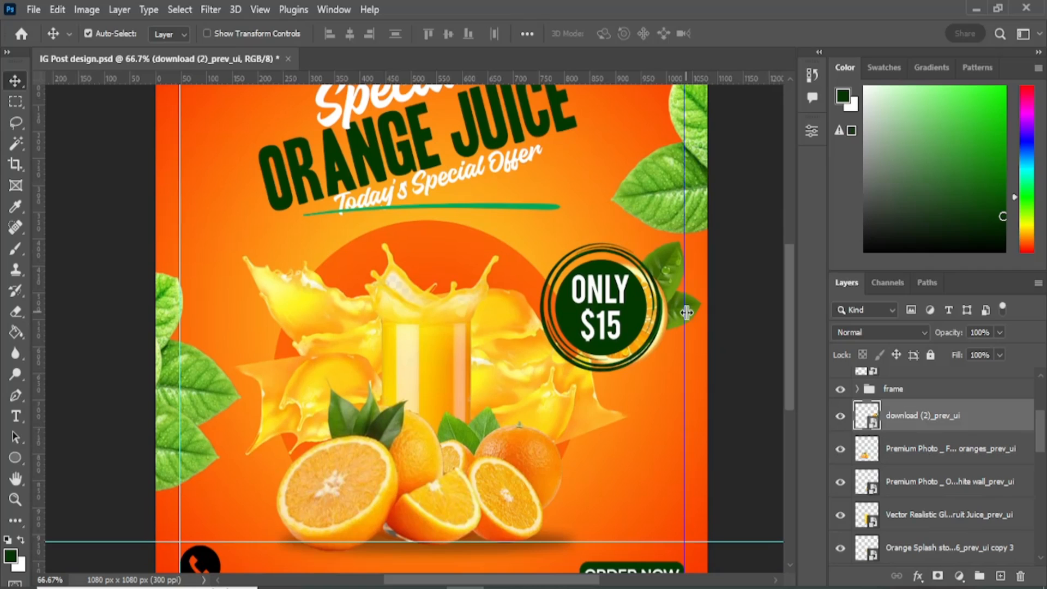
left_click_drag(693, 316, 737, 125)
scroll(733, 168, "up", 7)
left_click_drag(649, 257, 673, 192)
left_click_drag(703, 335, 719, 388)
Scale the price badge's frame group down to about 85.5%.
scroll(692, 398, "down", 2)
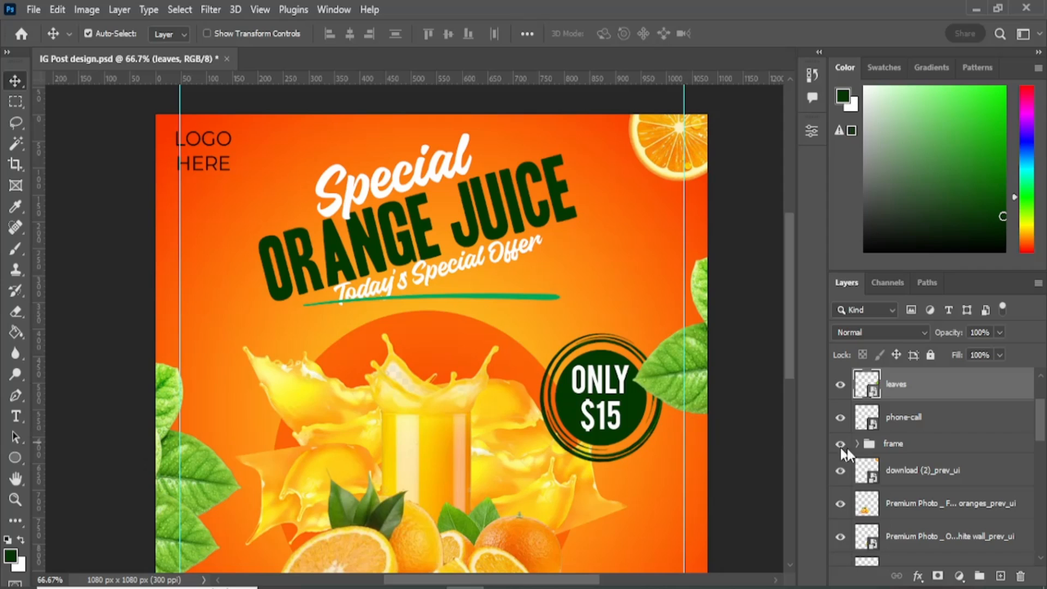
left_click(841, 443)
left_click(841, 443)
left_click(872, 443)
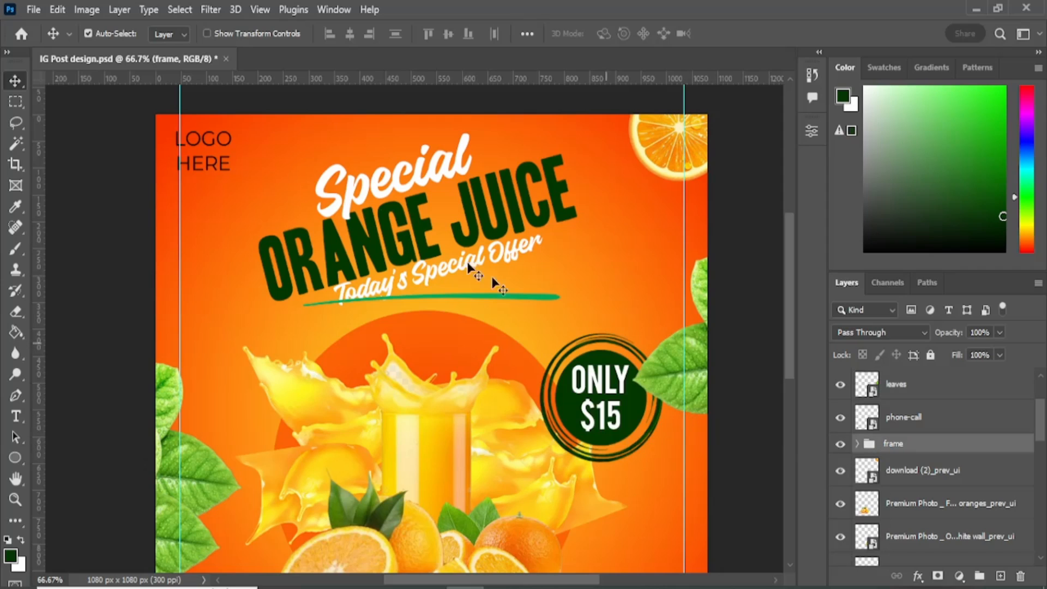
left_click(57, 9)
left_click(147, 360)
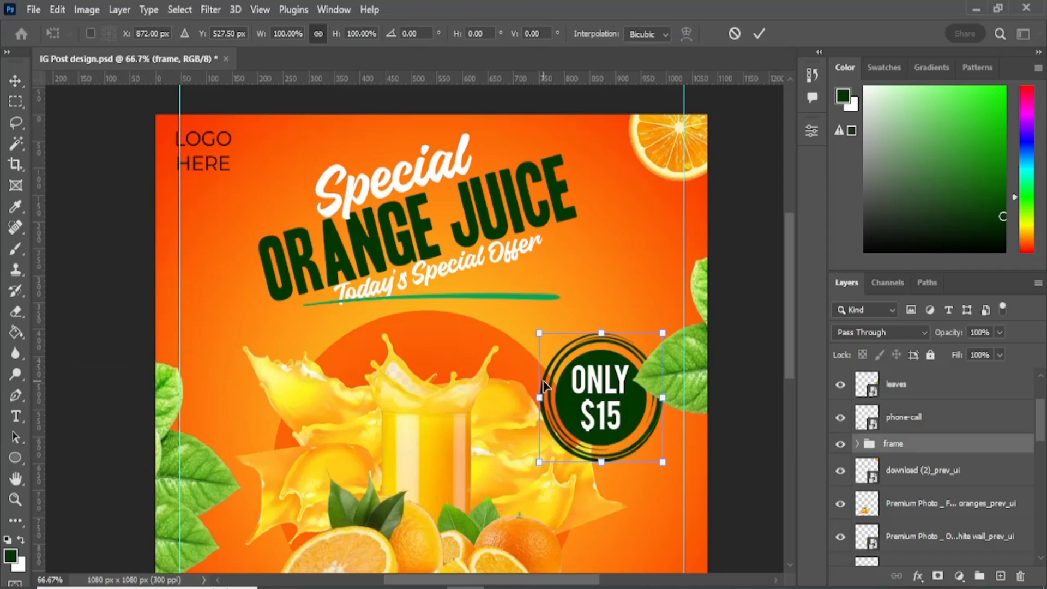
left_click_drag(663, 337, 638, 348)
left_click_drag(600, 387, 600, 383)
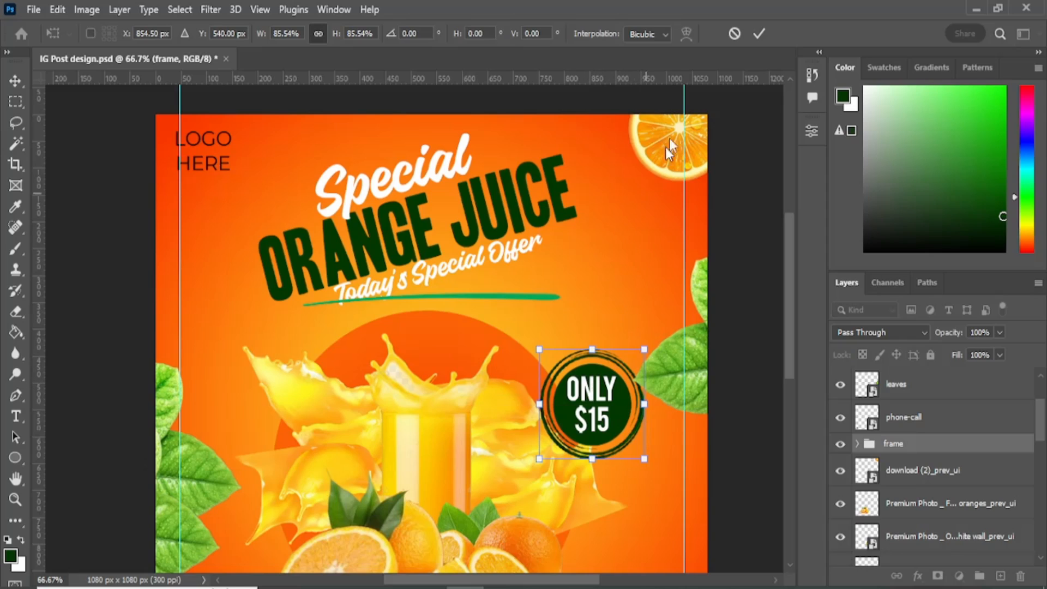
key("Return")
Raise the right-edge leaves slightly clear of the price badge and nudge the frame group to the right beneath them.
left_click_drag(702, 352, 682, 331)
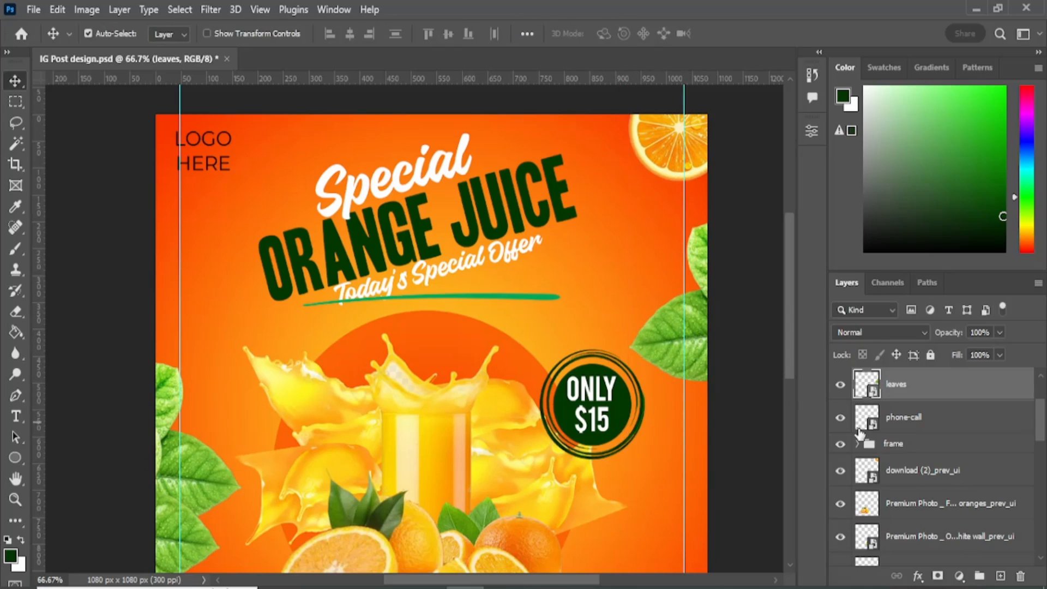
left_click(890, 445)
key("Right")
key("Right")
key("Right")
key("Right")
key("Right")
key("Right")
key("Right")
key("Right")
key("Right")
key("Right")
key("Right")
key("Right")
key("Right")
key("Right")
key("Right")
key("Right")
key("Right")
key("Right")
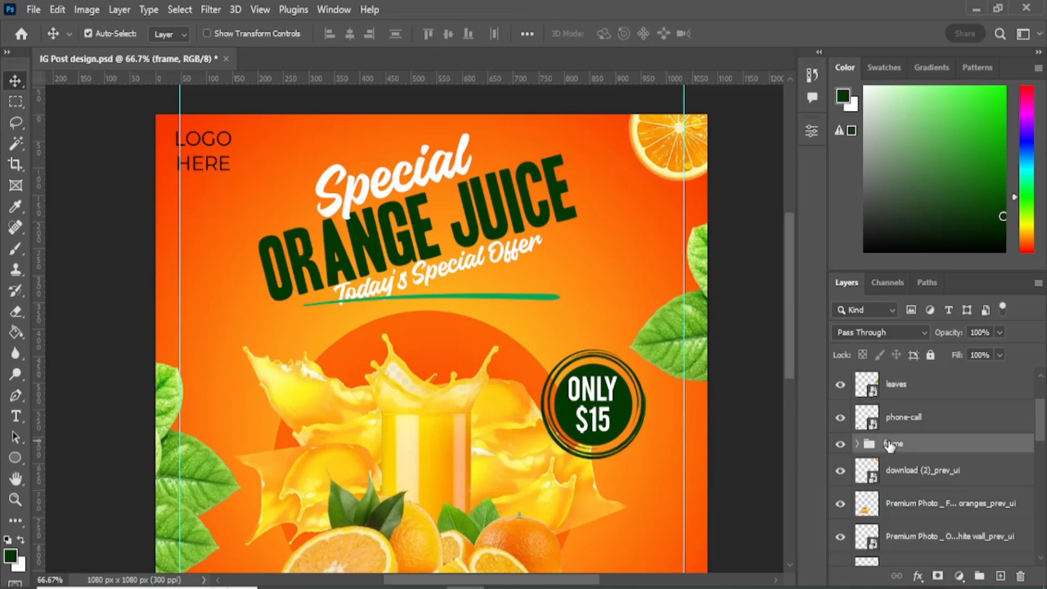
key("Right")
key("Right")
key("Right")
key("Right")
key("Right")
key("Right")
key("Right")
key("Right")
key("Right")
key("Right")
key("Right")
key("Right")
key("Right")
key("Right")
key("Right")
key("Right")
key("Right")
key("Right")
key("Right")
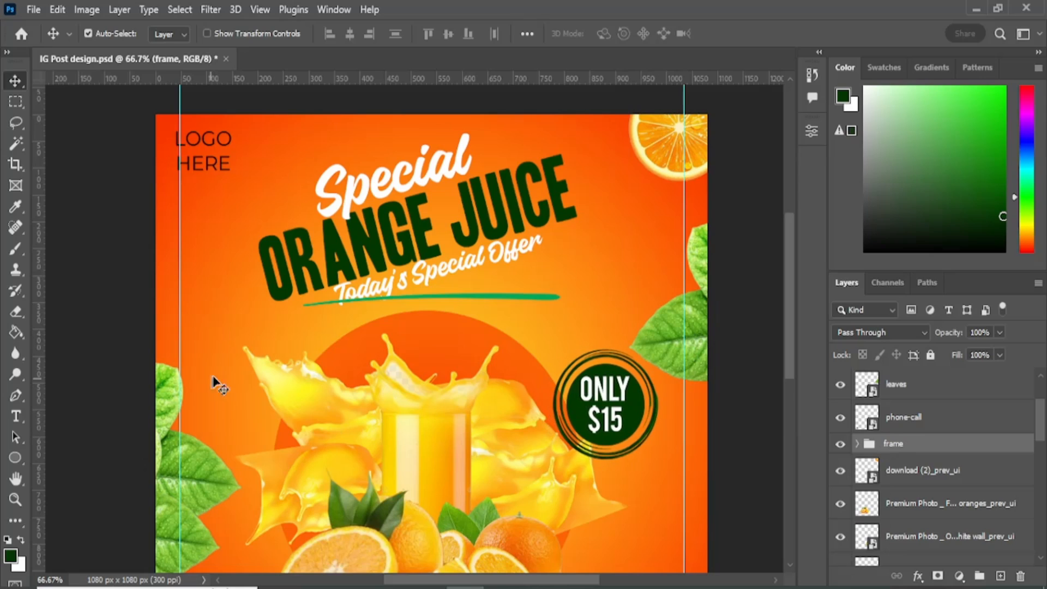
Shift the green underline slightly up and to the left across the Today's Special Offer text.
left_click(516, 299)
left_click_drag(516, 299, 500, 294)
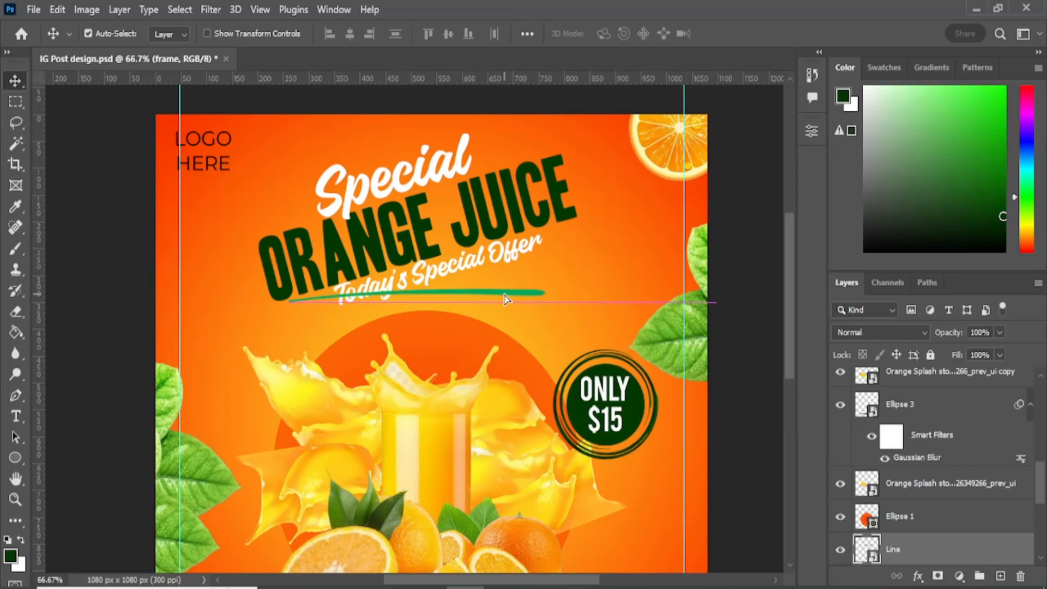
Group the Special, Today's Special Offer, ORANGE JUICE and LOGO HERE text layers and name the group text.
scroll(873, 458, "down", 3)
scroll(873, 475, "down", 4)
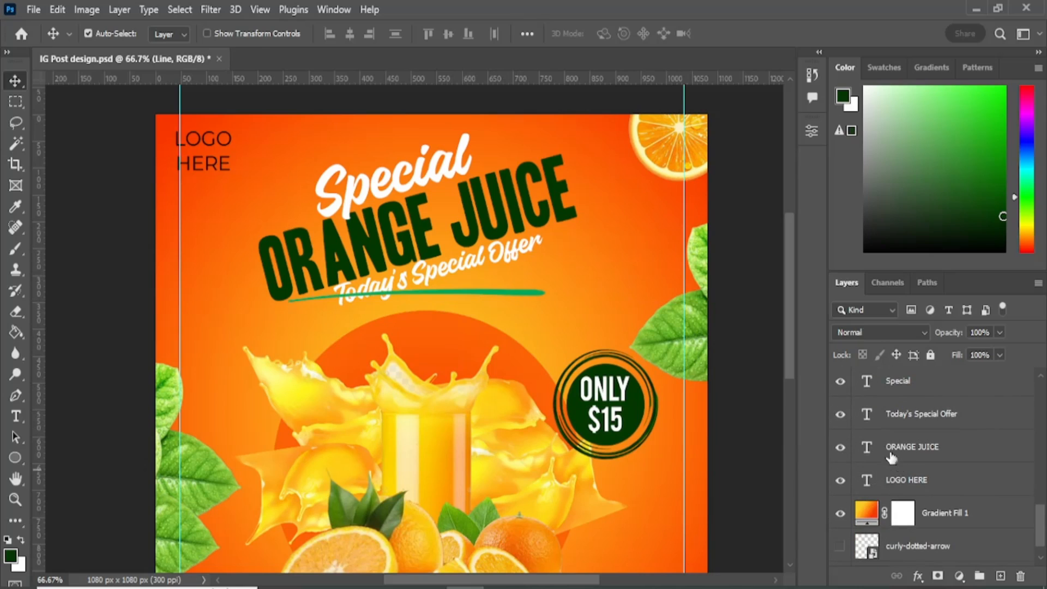
left_click(895, 464)
scroll(901, 461, "down", 1)
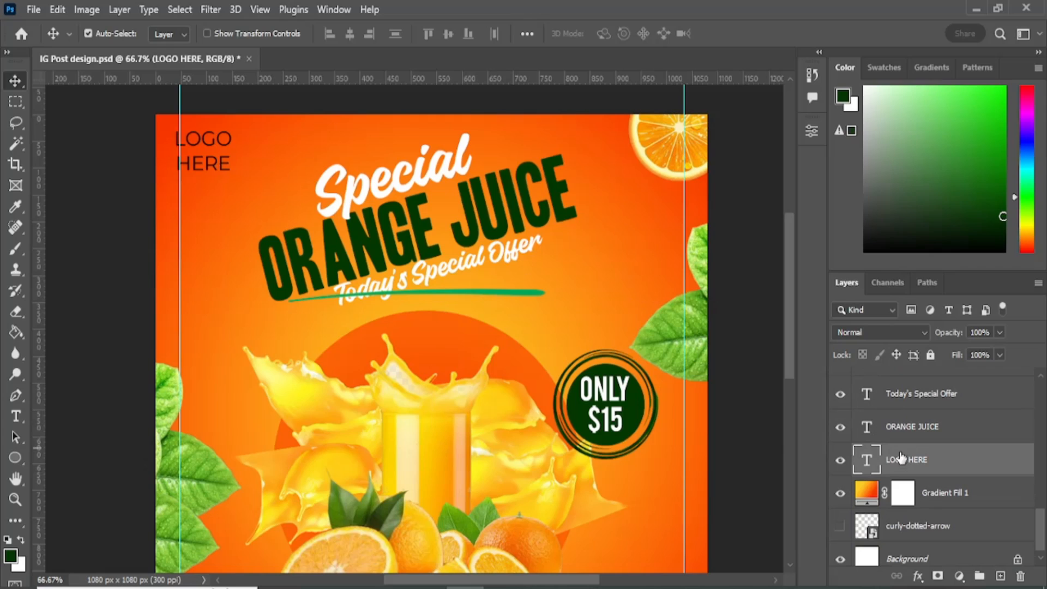
left_click(903, 403, "shift")
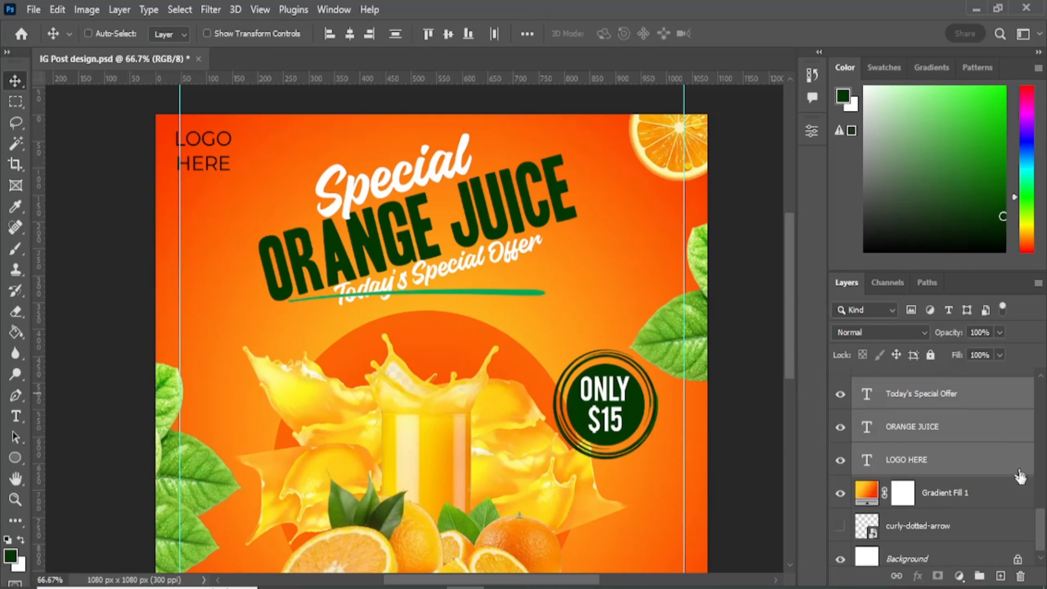
left_click_drag(1041, 525, 1041, 504)
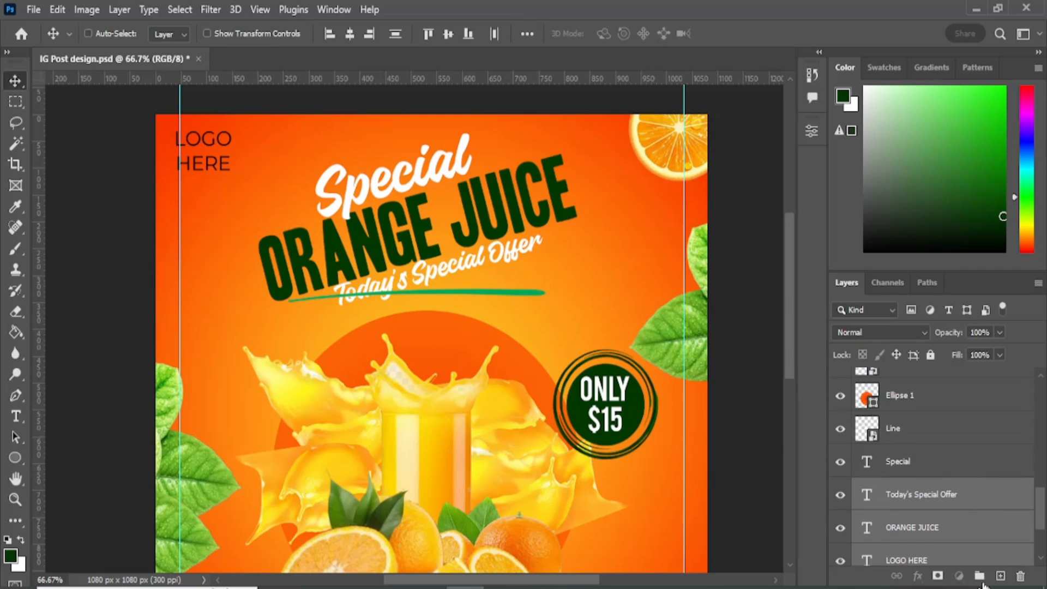
left_click(900, 461, "ctrl")
key("ctrl+g")
double_click(900, 457)
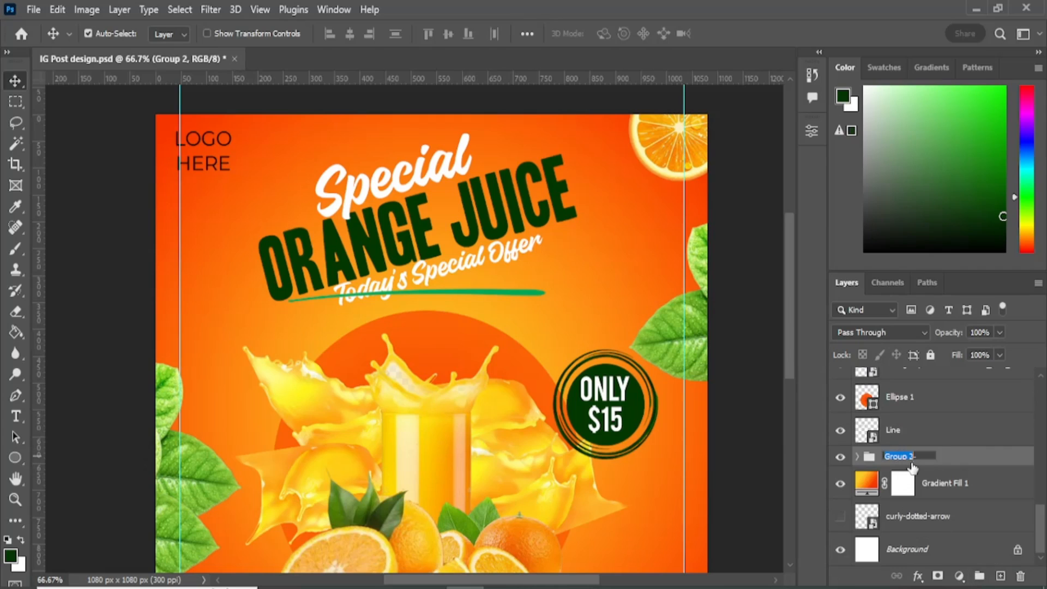
type("text")
key("Return")
Move the green line down and left, clear of the Today's Special Offer text, and scale it to about 62.8%.
scroll(914, 465, "up", 2)
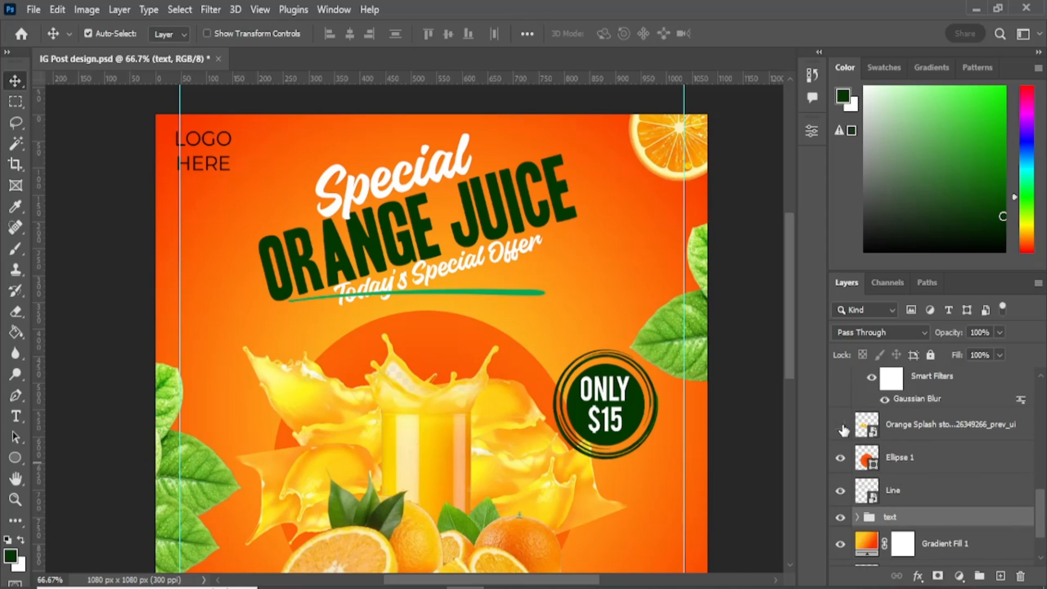
left_click(842, 426)
left_click(843, 427)
left_click_drag(514, 292, 465, 310)
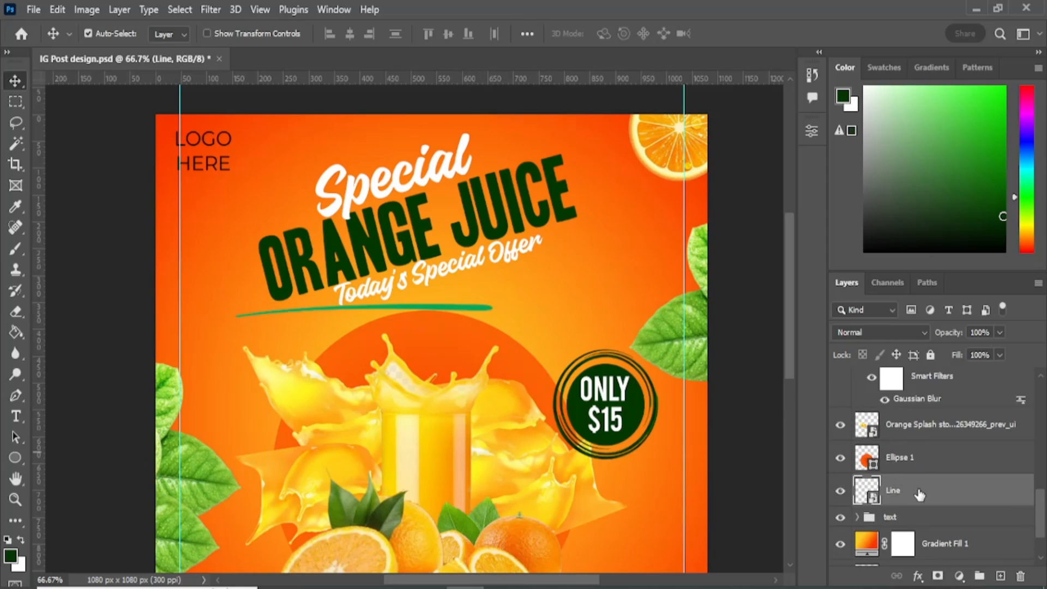
left_click(58, 9)
left_click(115, 359)
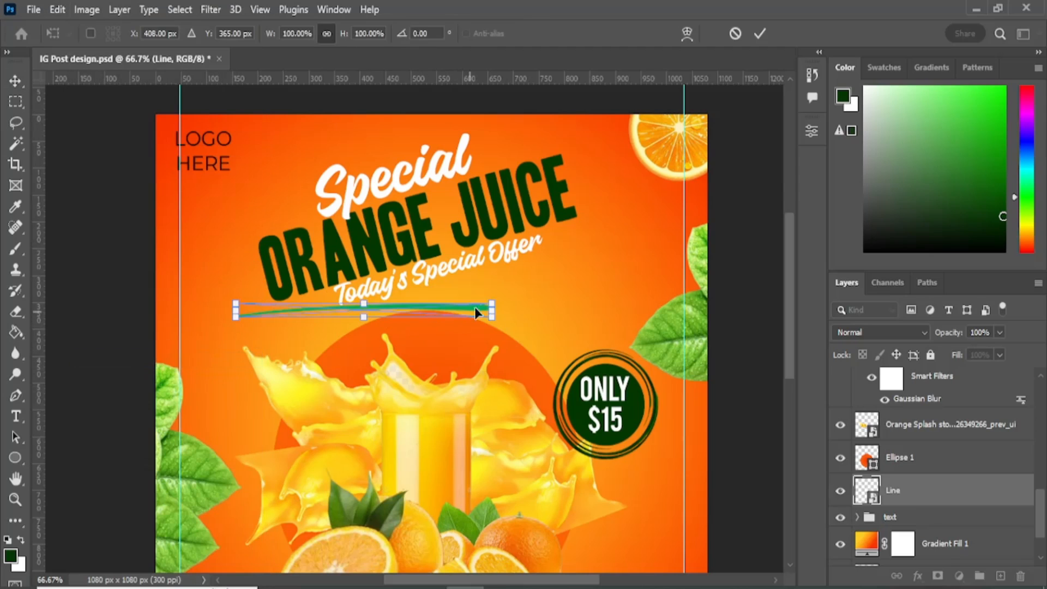
left_click_drag(495, 299, 397, 312)
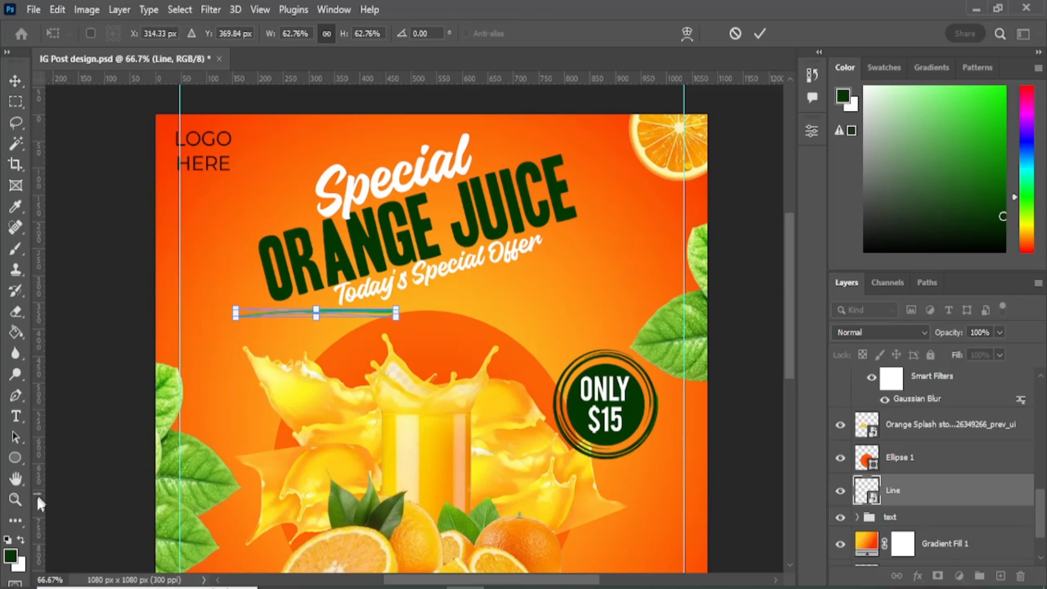
Rotate the green line to about -15.9° so it follows the slant of the heading.
left_click(17, 499)
left_click(376, 322)
left_click(363, 300)
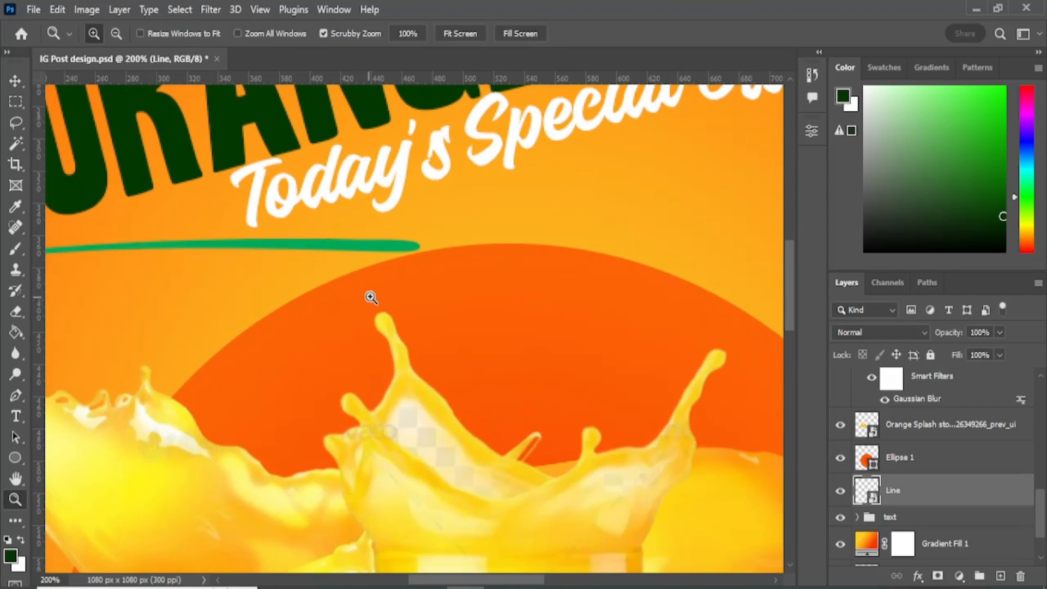
right_click(371, 299)
left_click(408, 383)
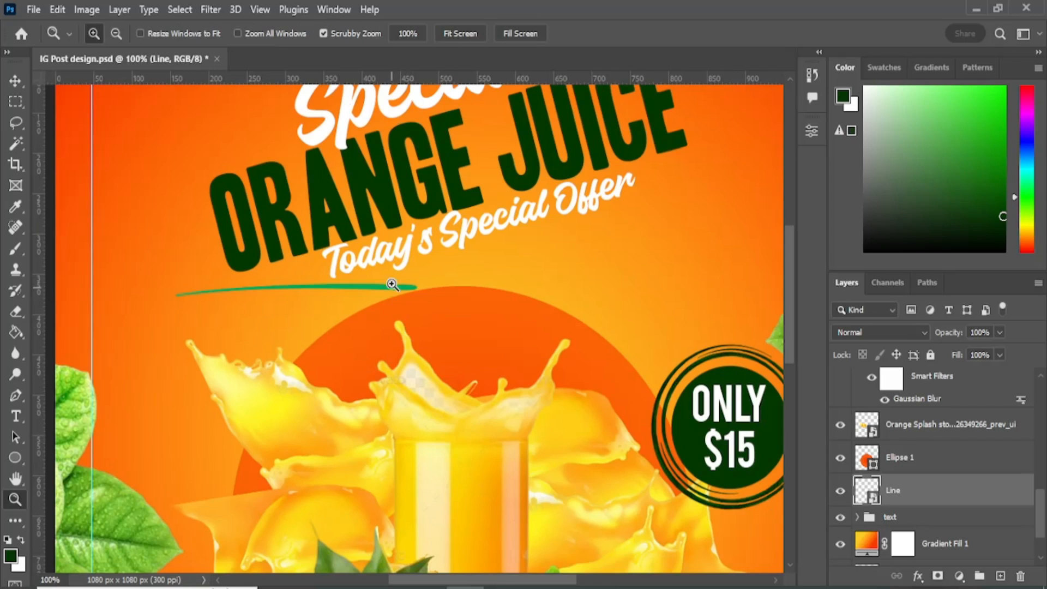
scroll(234, 294, "up", 2)
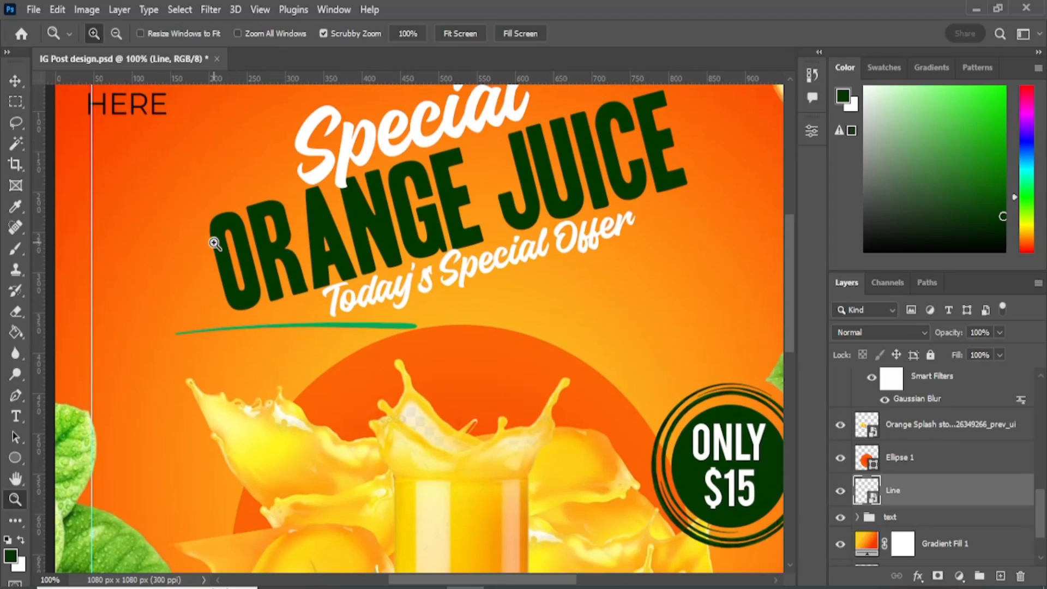
left_click(17, 81)
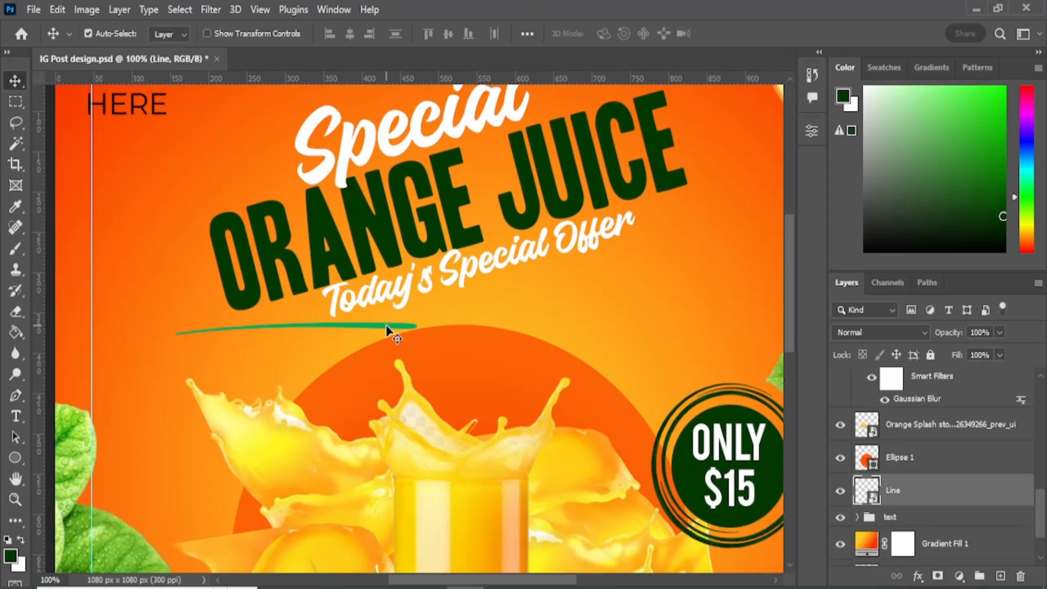
key("ctrl+t")
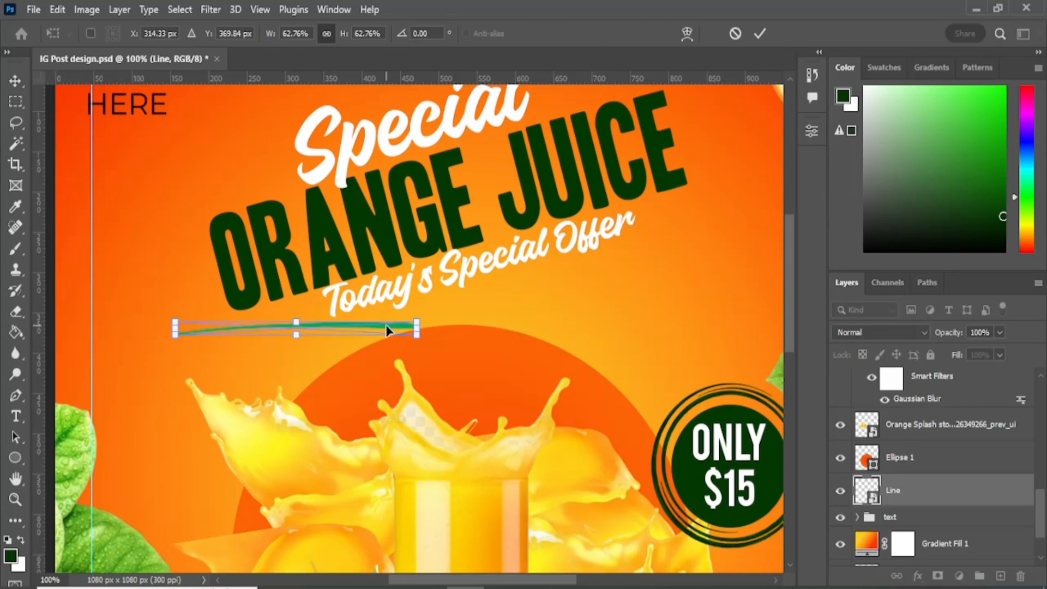
left_click_drag(434, 311, 417, 275)
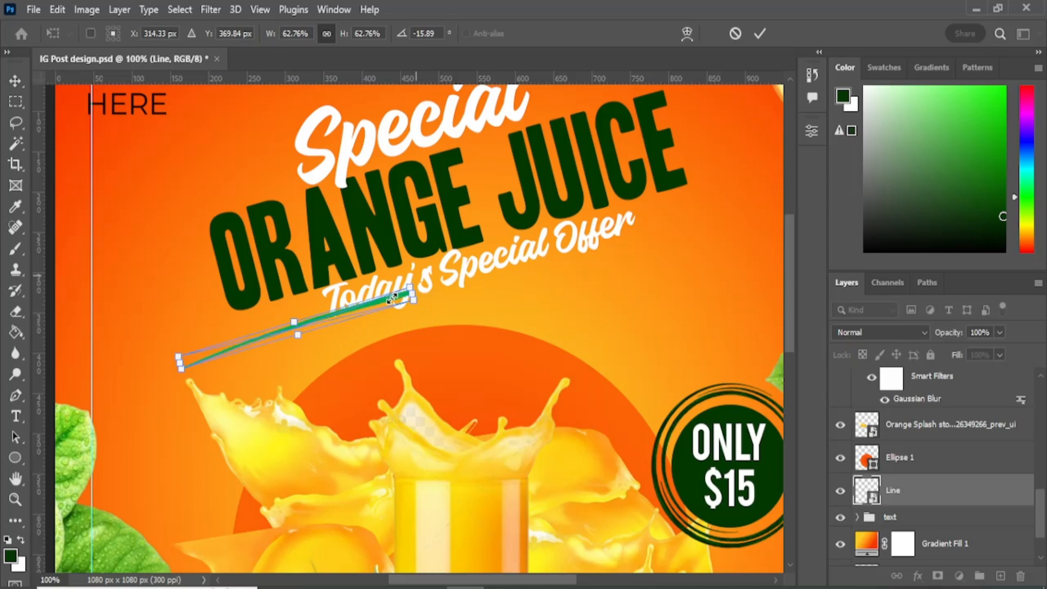
Scale the slanted green line down to about 44.4% and place it at the start of the Today's Special Offer text.
left_click_drag(391, 297, 296, 315)
left_click_drag(91, 372, 151, 362)
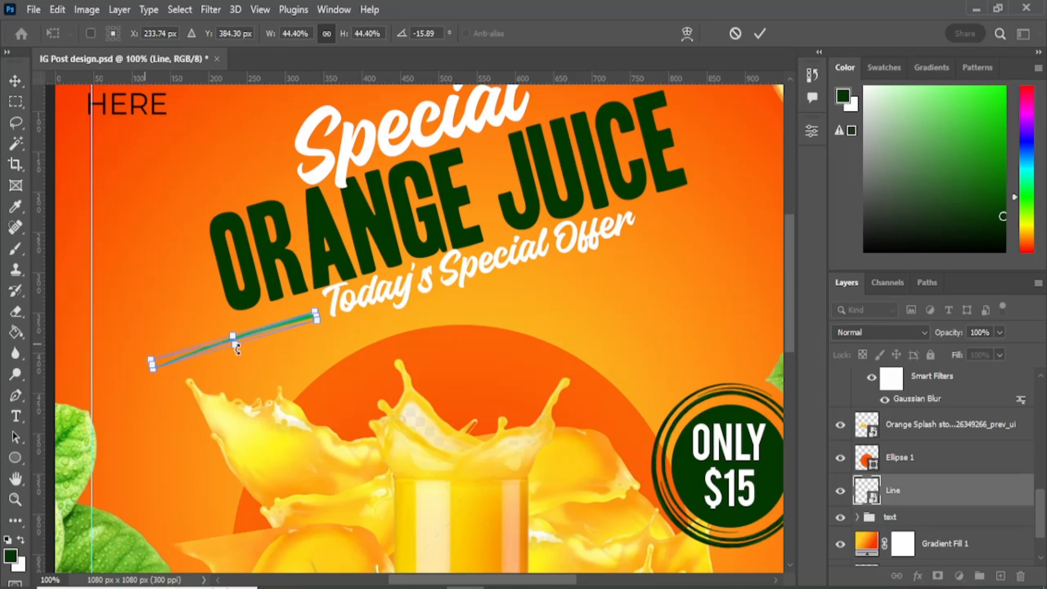
left_click_drag(277, 333, 279, 328)
key("Return")
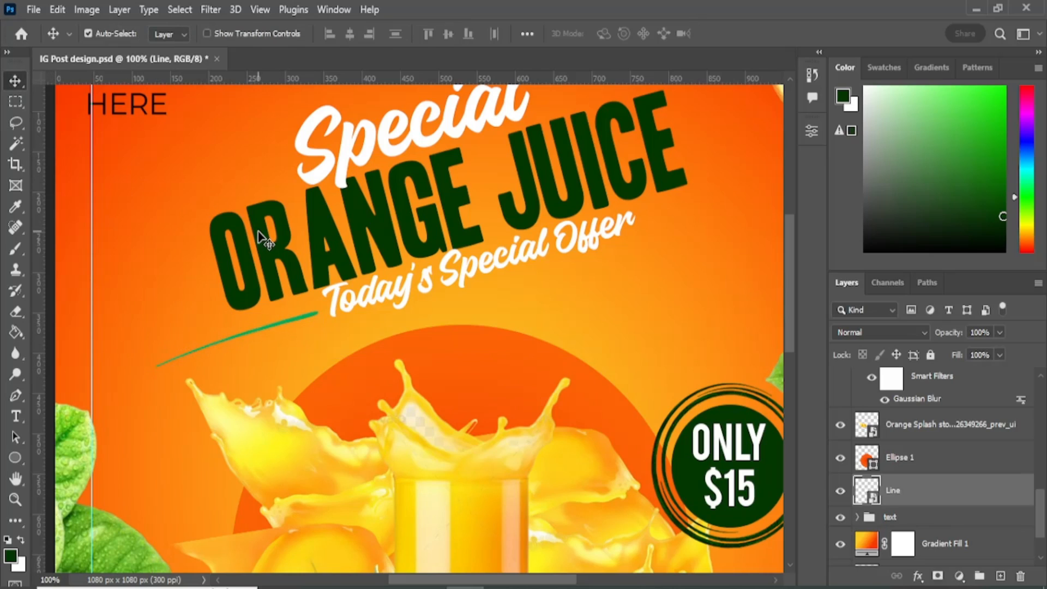
Nudge the green line slightly right and up so it nearly touches the T of Today's.
key("Right")
key("Right")
key("Right")
key("Right")
key("Right")
key("Up")
key("Up")
key("Up")
key("Up")
key("Up")
key("Up")
key("Up")
key("Up")
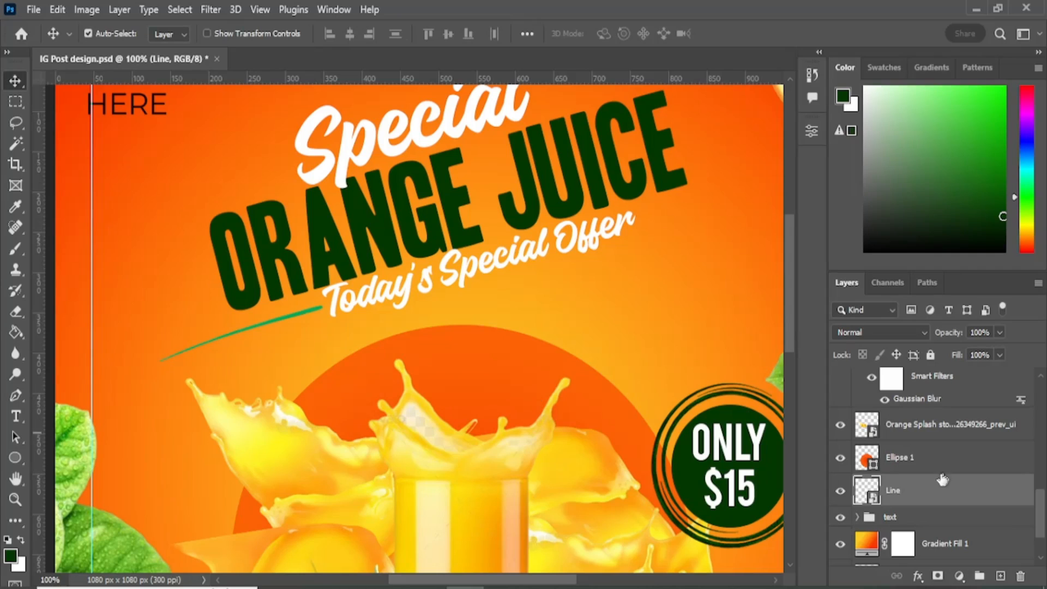
Add a Hue/Saturation adjustment clipped to the Line layer and turn on Colorize.
left_click(959, 576)
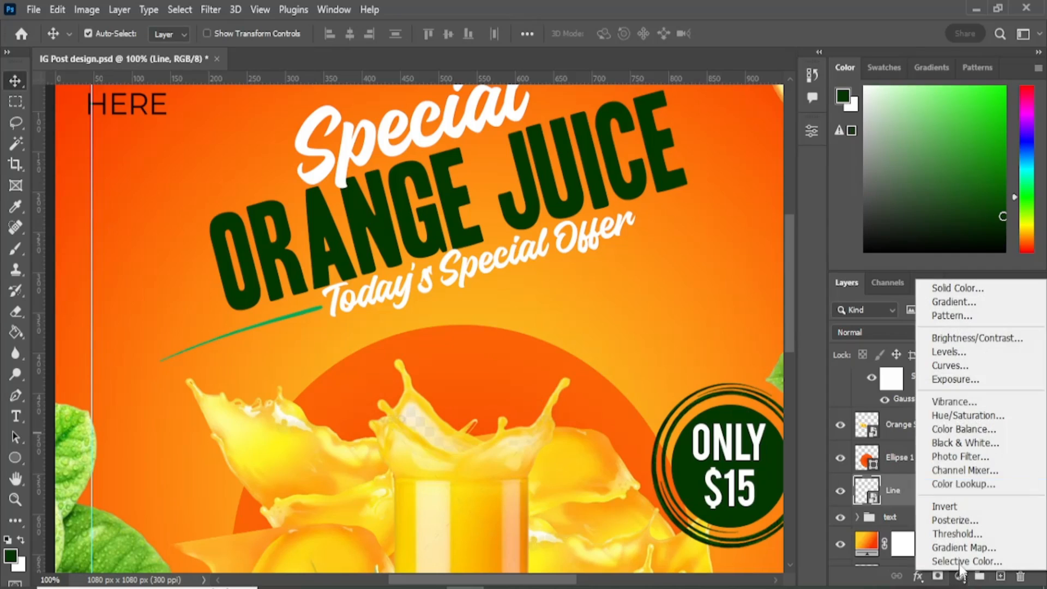
left_click(968, 415)
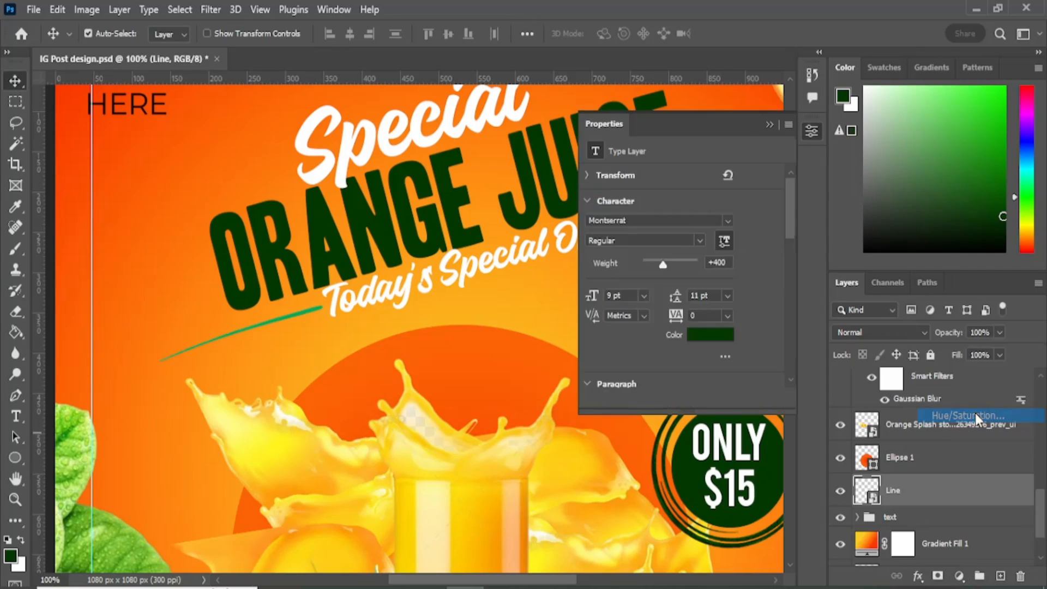
left_click(682, 398)
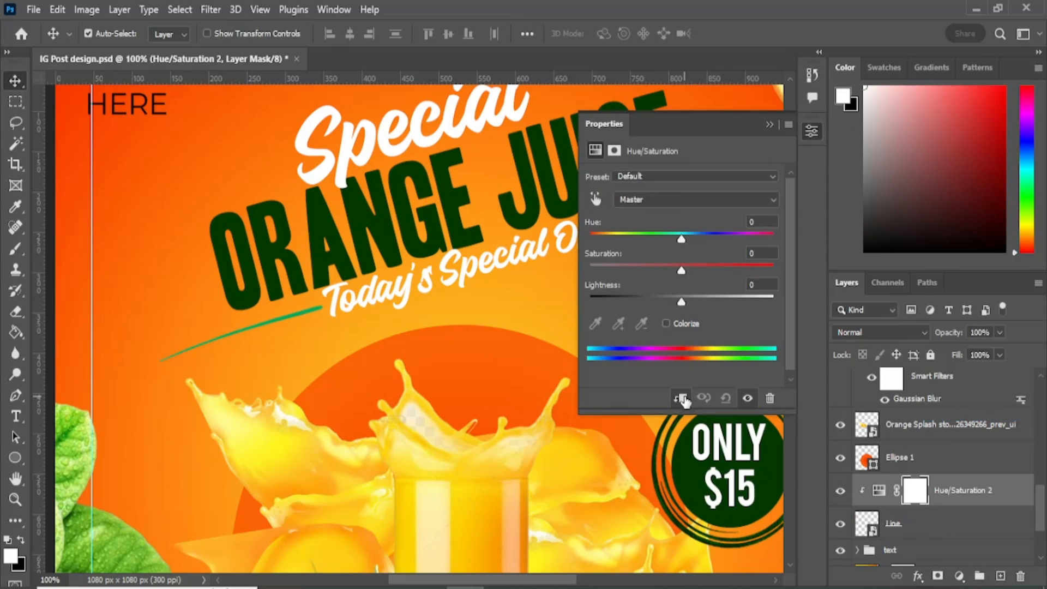
left_click(674, 324)
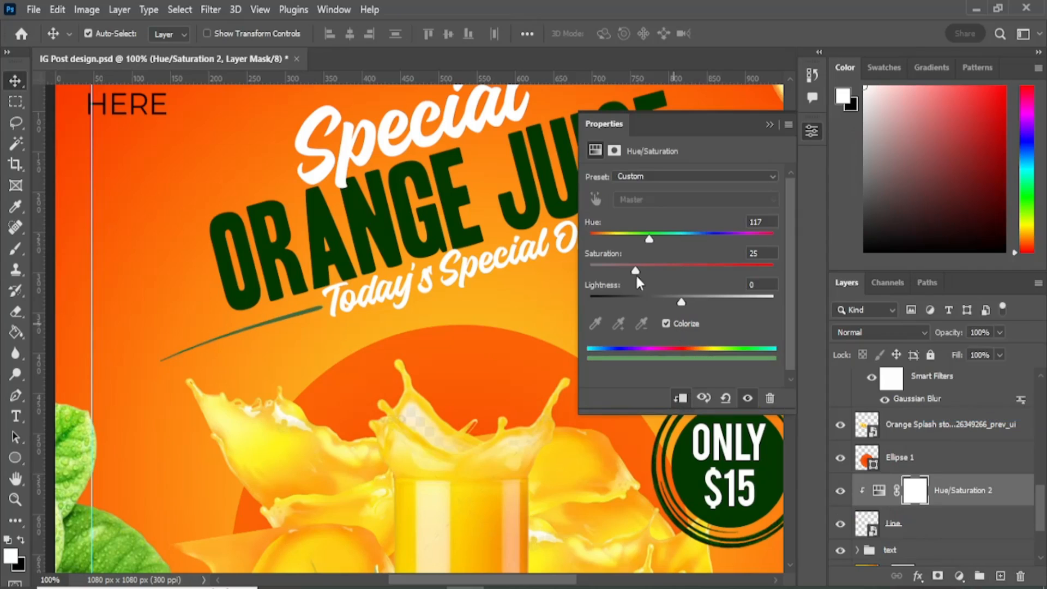
Colorize the line dark green with hue 105, saturation 84 and lightness -55.
left_click_drag(636, 271, 787, 279)
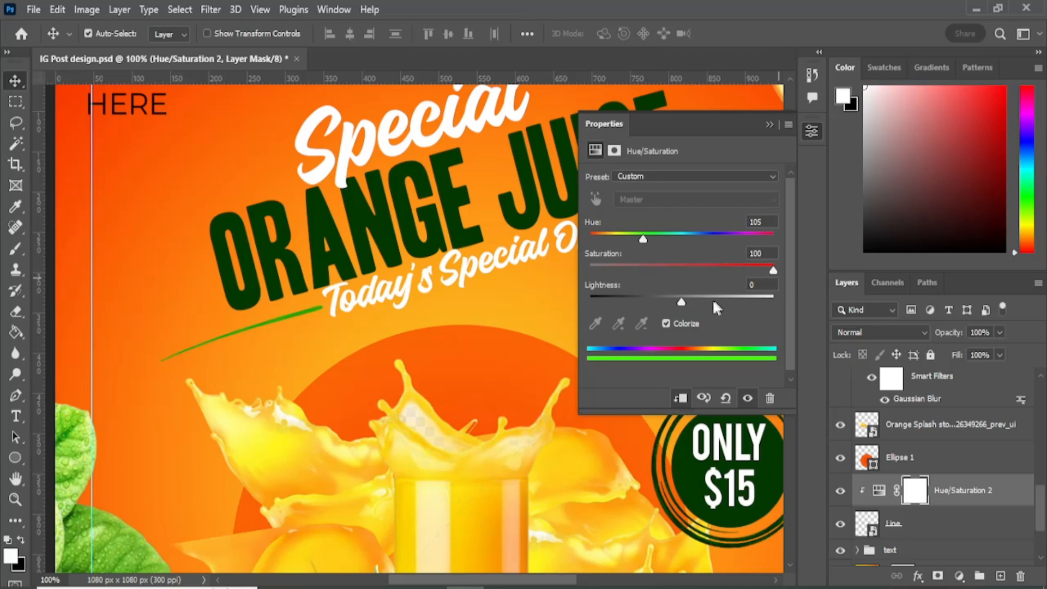
left_click_drag(680, 303, 643, 299)
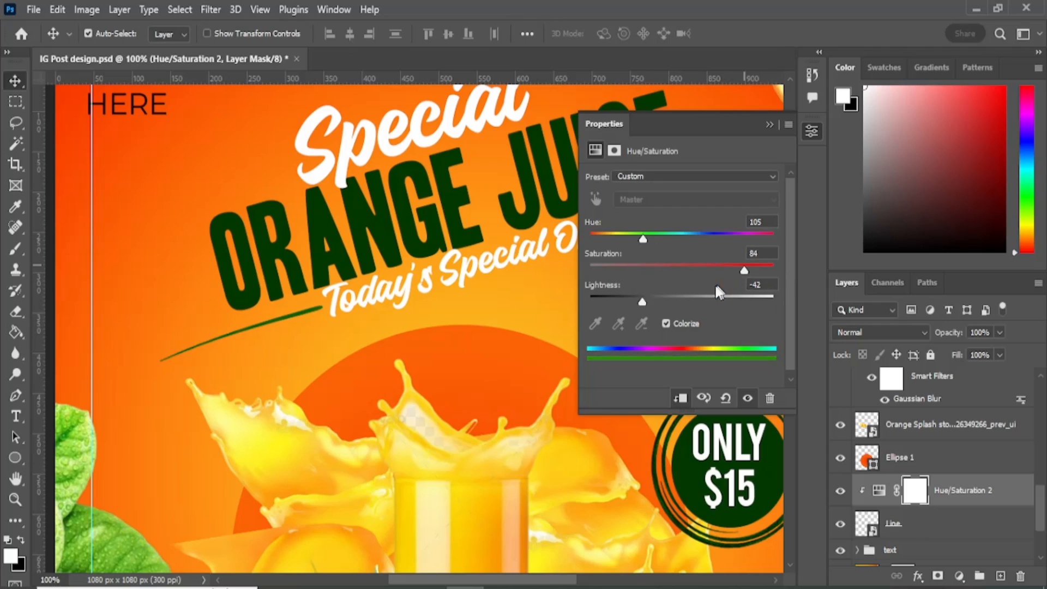
left_click_drag(642, 301, 631, 299)
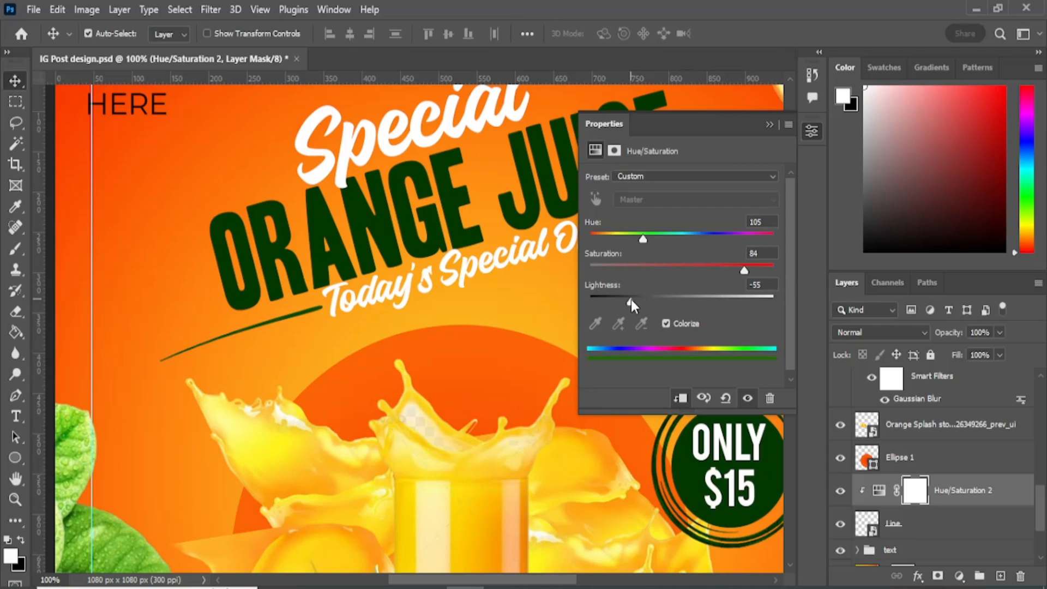
left_click(769, 125)
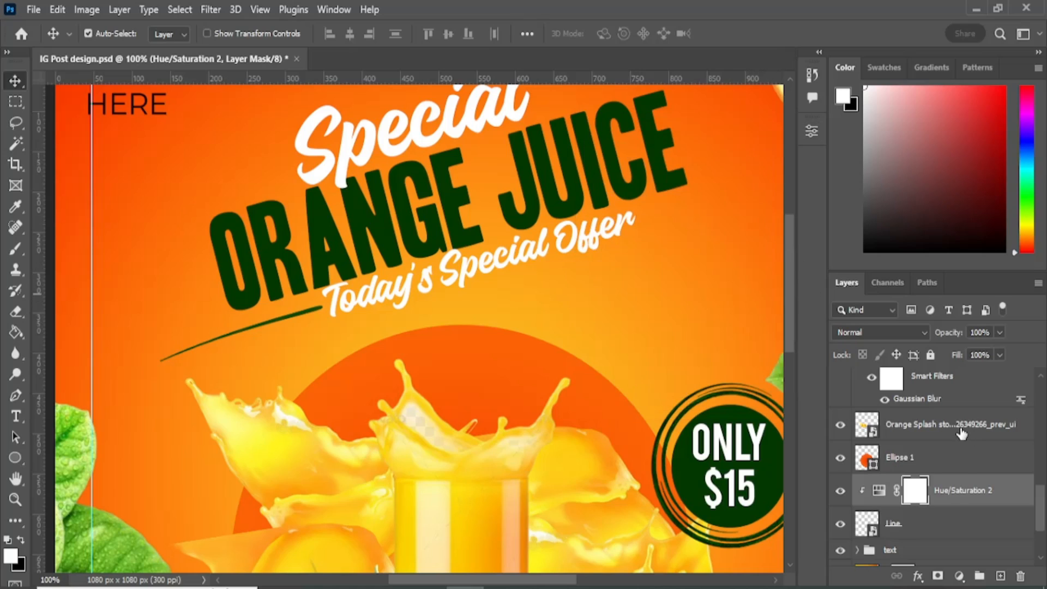
Duplicate the Line layer with its Hue/Saturation 2 adjustment and move the copy to the end of Today's Special Offer.
left_click(925, 531)
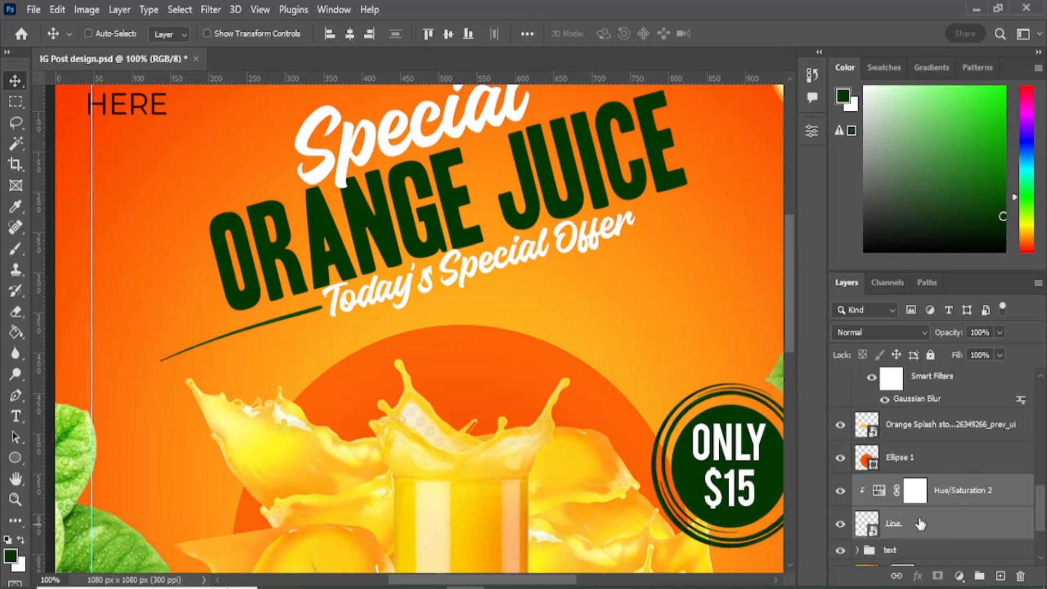
key("ctrl+j")
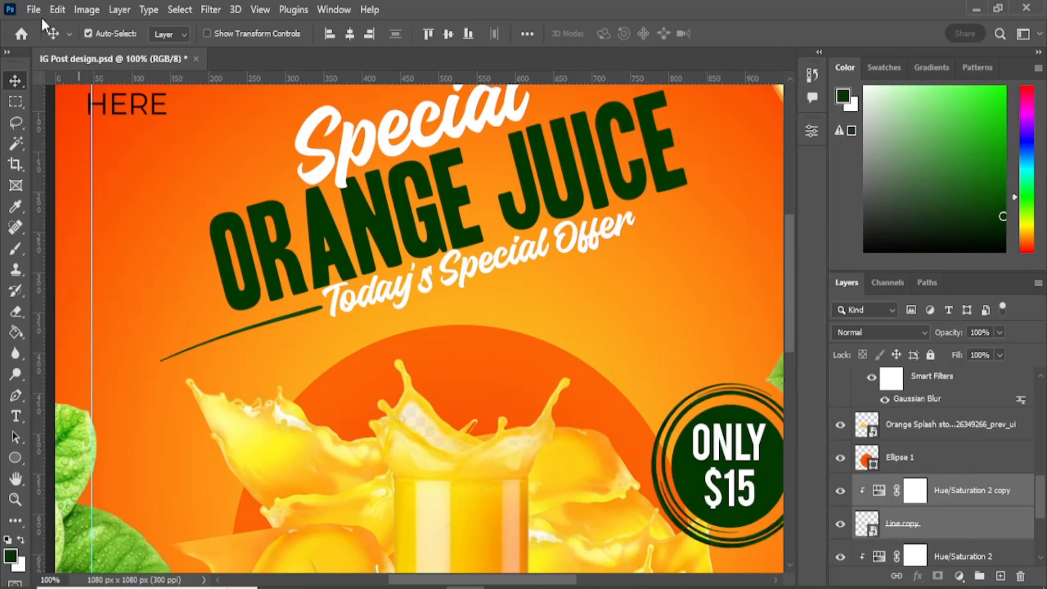
left_click(57, 10)
left_click(116, 359)
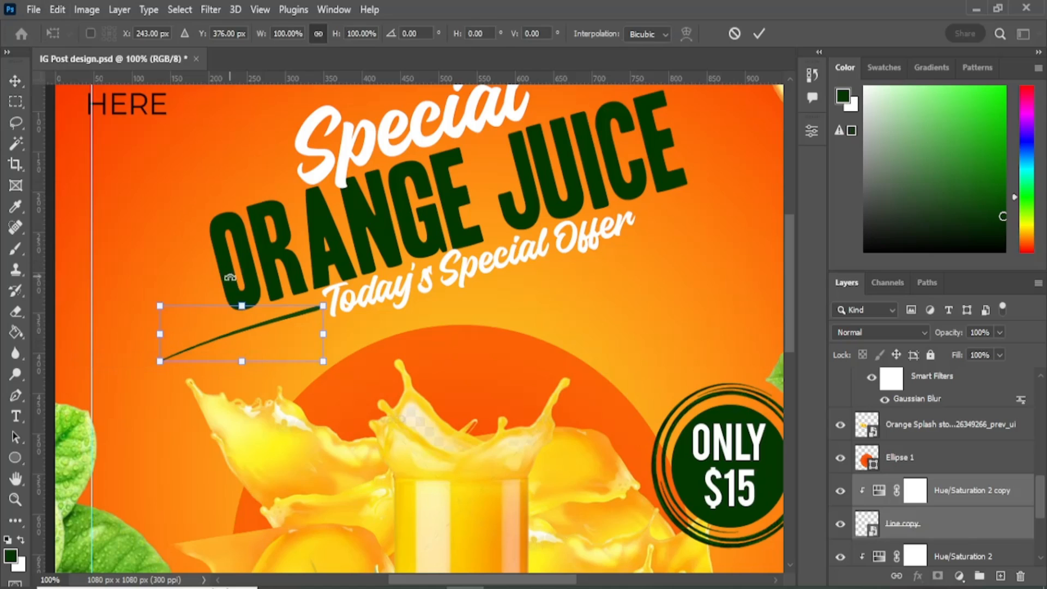
left_click_drag(225, 326, 637, 207)
Flip the copied line horizontally, rotate it to the heading's slant and place it just past the end of Today's Special Offer.
left_click(57, 9)
mouse_move(245, 375)
left_click(273, 359)
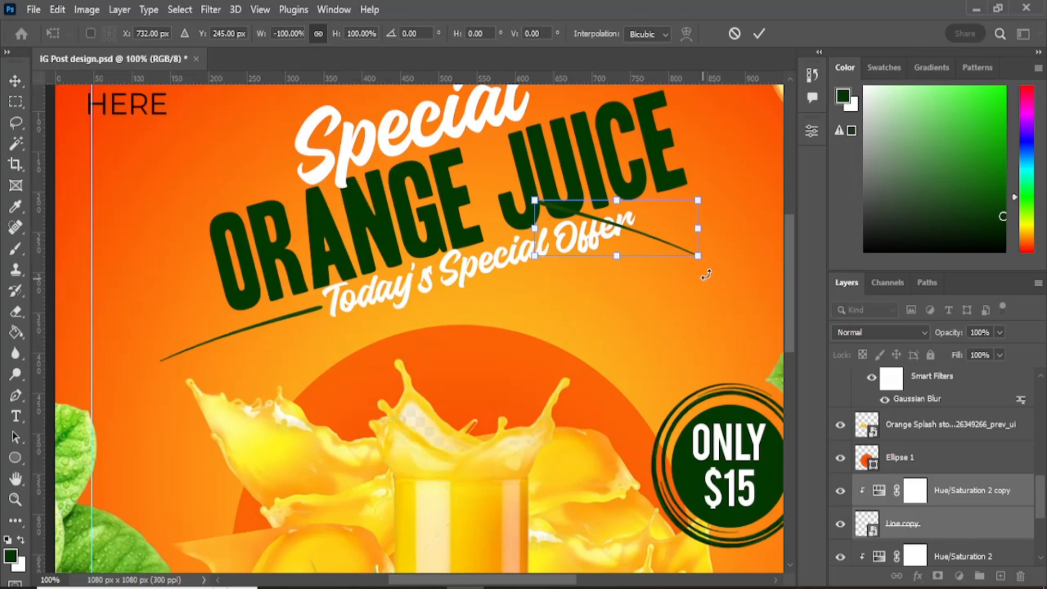
left_click_drag(732, 253, 741, 187)
left_click_drag(626, 215, 729, 178)
left_click_drag(527, 580, 545, 579)
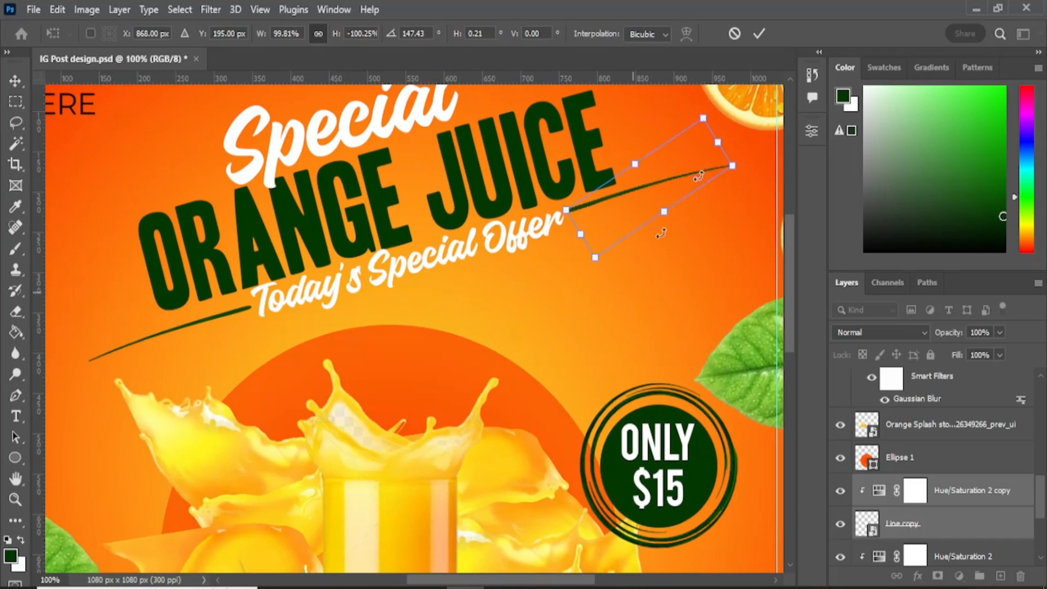
left_click(760, 34)
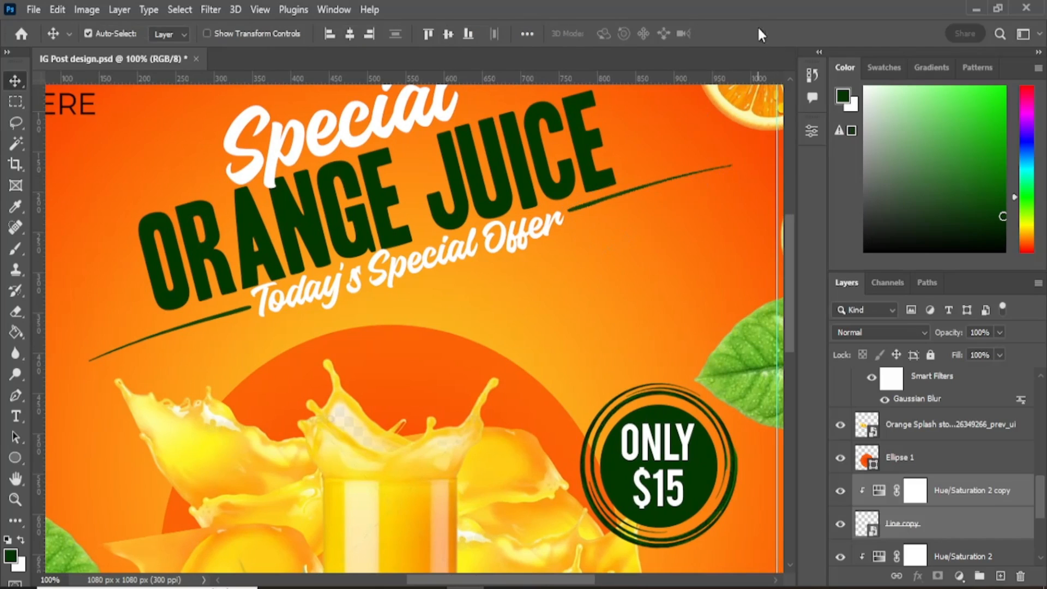
Fine-tune the heading by shifting Special slightly up, ORANGE JUICE slightly right, and Today's Special Offer slightly left and down.
left_click(15, 499)
right_click(213, 305)
left_click(215, 310)
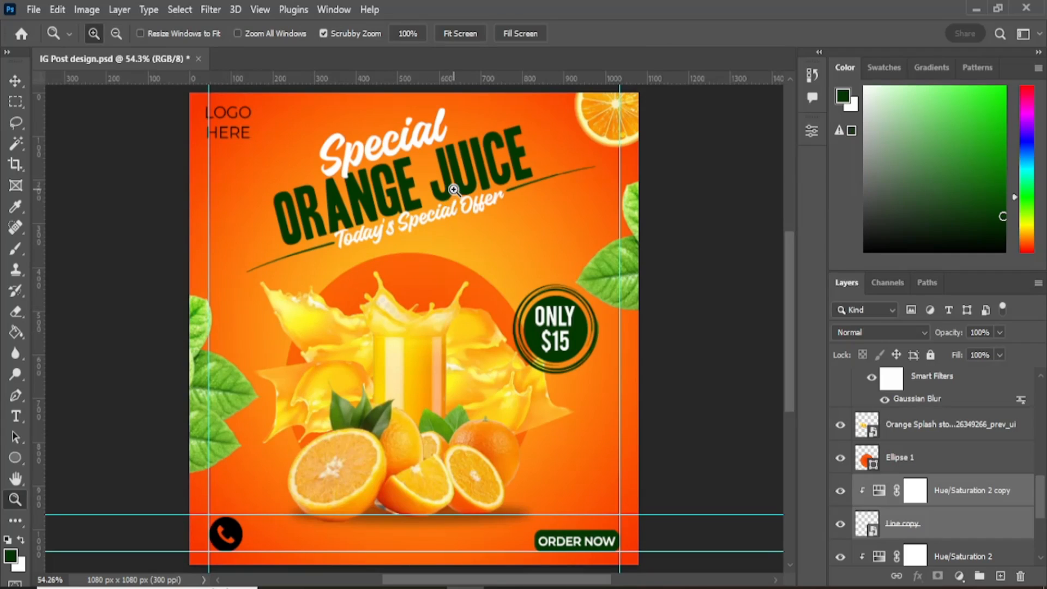
left_click(21, 82)
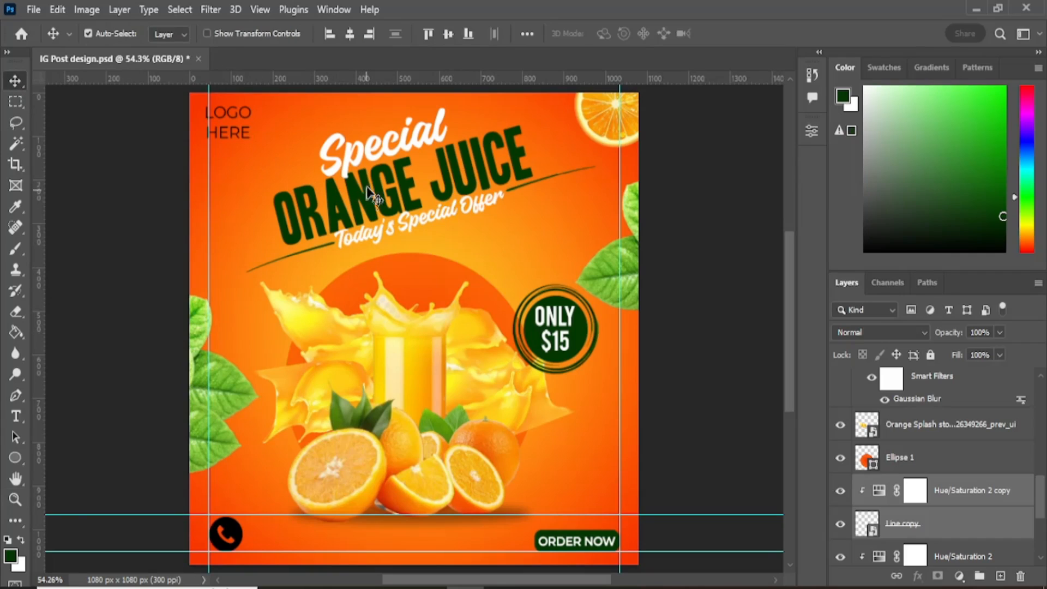
left_click_drag(373, 148, 388, 178)
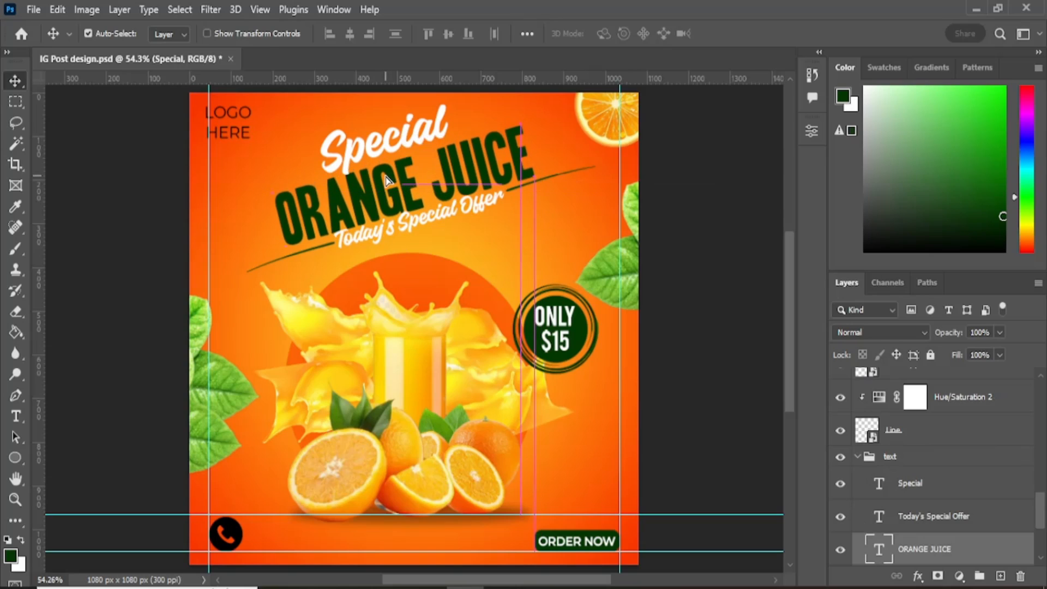
left_click(382, 235)
left_click_drag(382, 235, 376, 243)
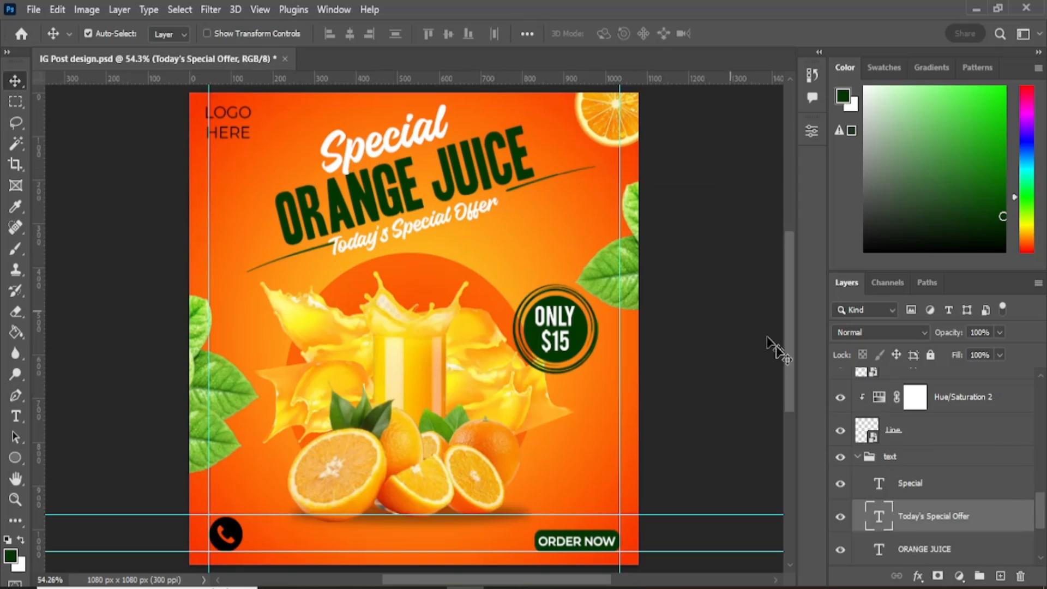
Nudge the copied line and its Hue/Saturation adjustment down and left until it follows the end of Today's Special Offer.
scroll(936, 431, "up", 1)
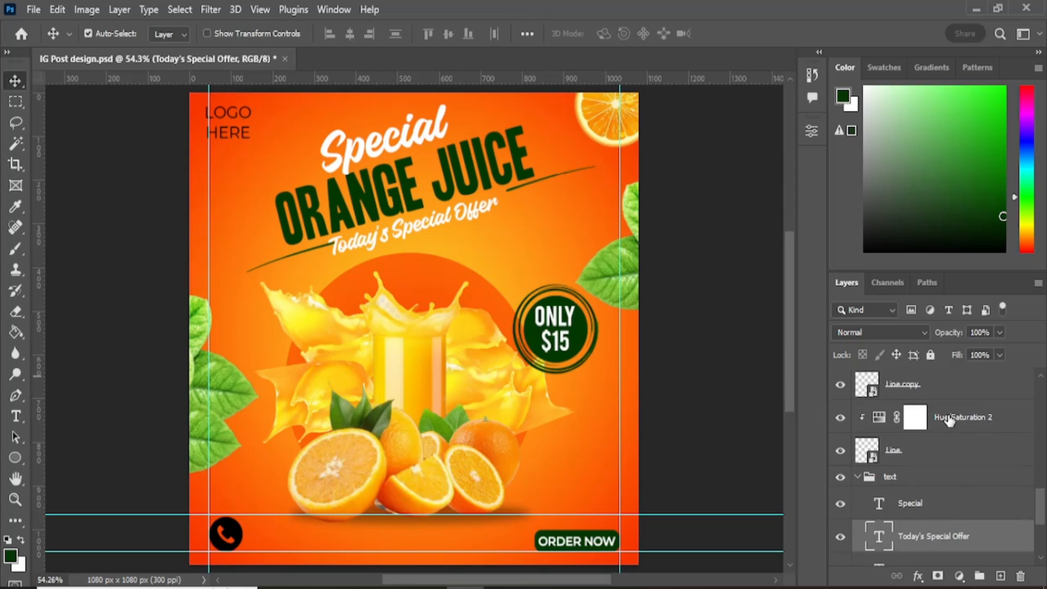
left_click(949, 420)
left_click_drag(949, 423, 938, 375)
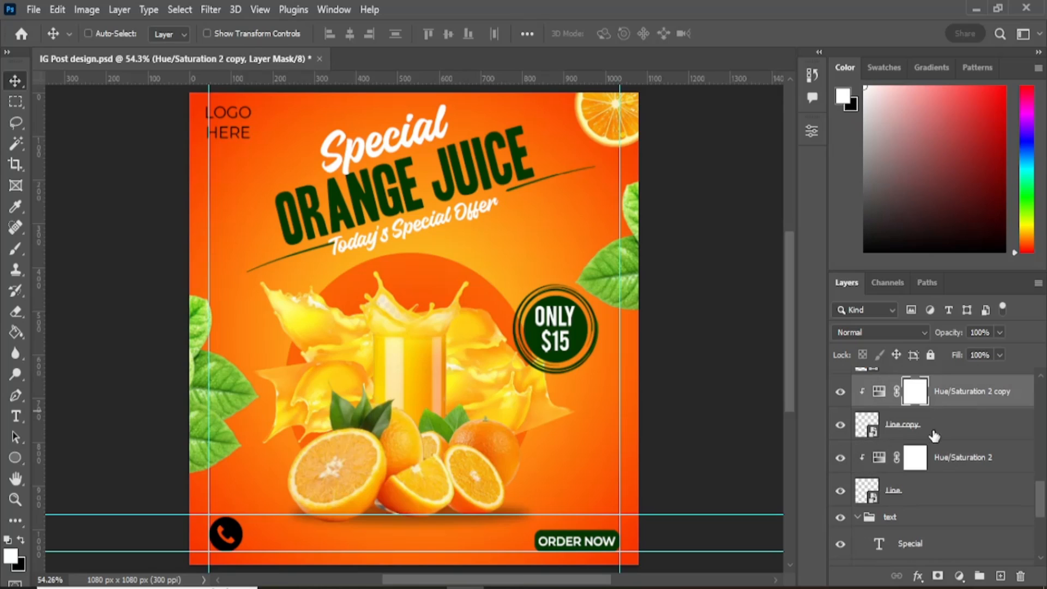
left_click(936, 425)
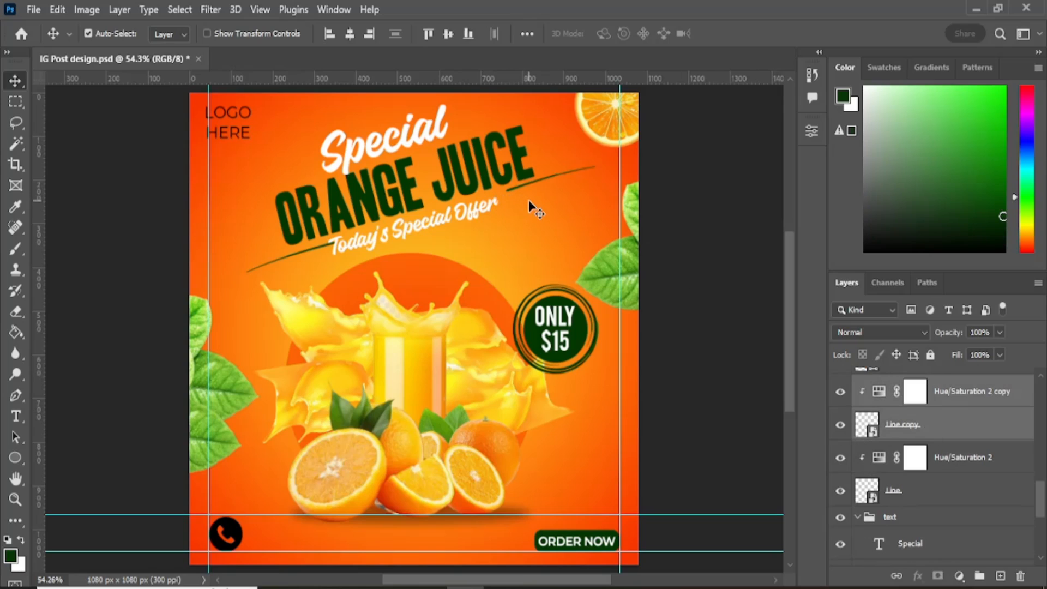
key("Down")
key("Down")
key("Down")
key("Down")
key("Down")
key("Down")
key("Down")
key("Down")
key("Down")
key("Down")
key("Down")
key("Down")
key("Down")
key("Down")
key("Down")
key("Down")
key("Down")
key("Left")
key("Left")
key("Left")
key("Left")
key("Left")
key("Left")
key("Left")
key("Left")
key("Left")
key("Left")
key("Left")
key("Left")
key("Down")
key("Down")
key("Down")
key("Down")
key("Down")
key("Down")
key("Down")
key("Down")
Nudge the original Line layer and its Hue/Saturation 2 adjustment left and down to clear the start of Today's Special Offer.
left_click(946, 471)
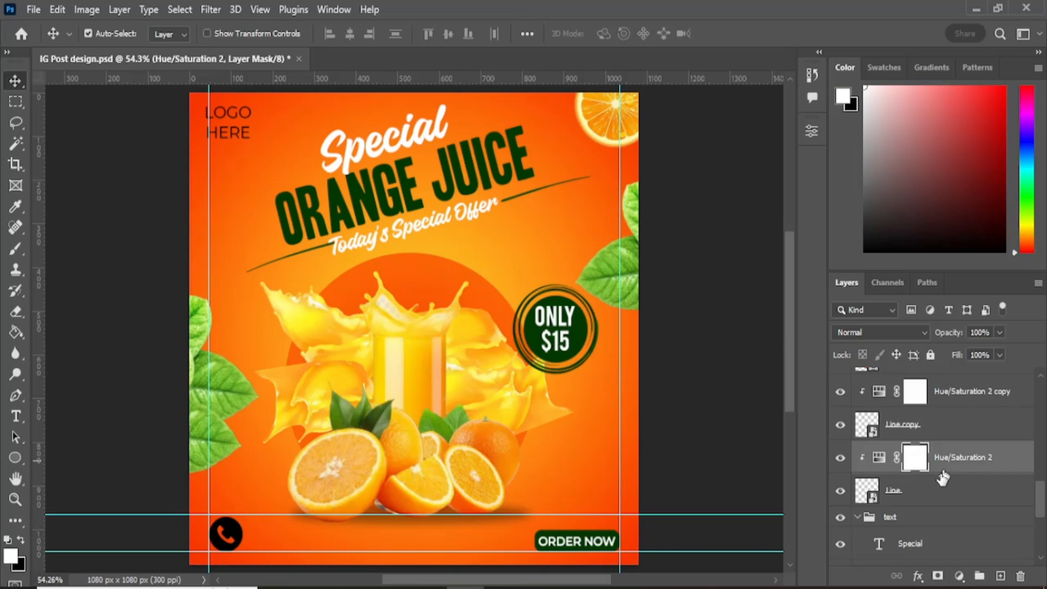
left_click(921, 499)
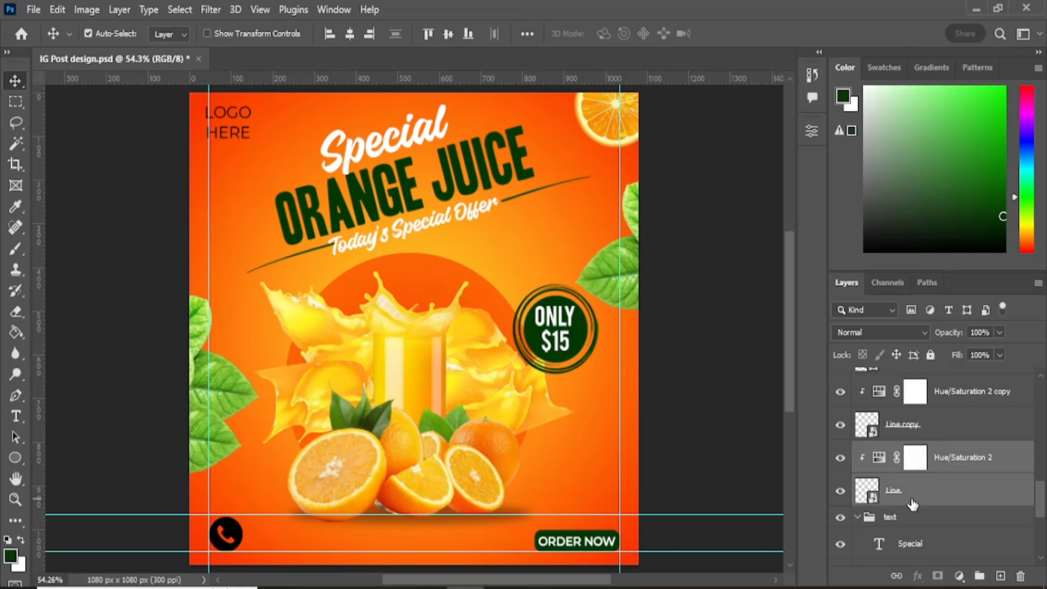
key("Left")
key("Left")
key("Left")
key("Left")
key("Left")
key("Left")
key("Left")
key("Left")
key("Left")
key("Left")
key("Left")
key("Left")
key("Left")
key("Left")
key("Left")
key("Left")
key("Down")
key("Down")
key("Down")
key("Down")
key("Down")
key("Down")
key("Down")
key("Down")
key("Down")
key("Down")
Group both lines with their Hue/Saturation adjustments, name the group line, and collapse the text group.
left_click(910, 424, "ctrl")
left_click(960, 389, "ctrl")
left_click(980, 577)
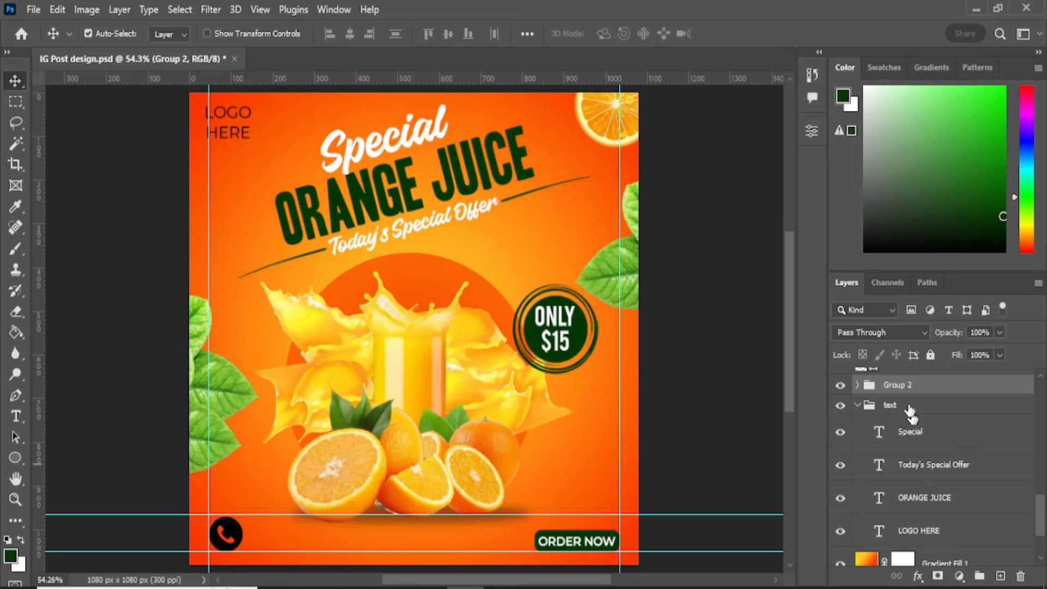
double_click(903, 385)
type("line")
key("Return")
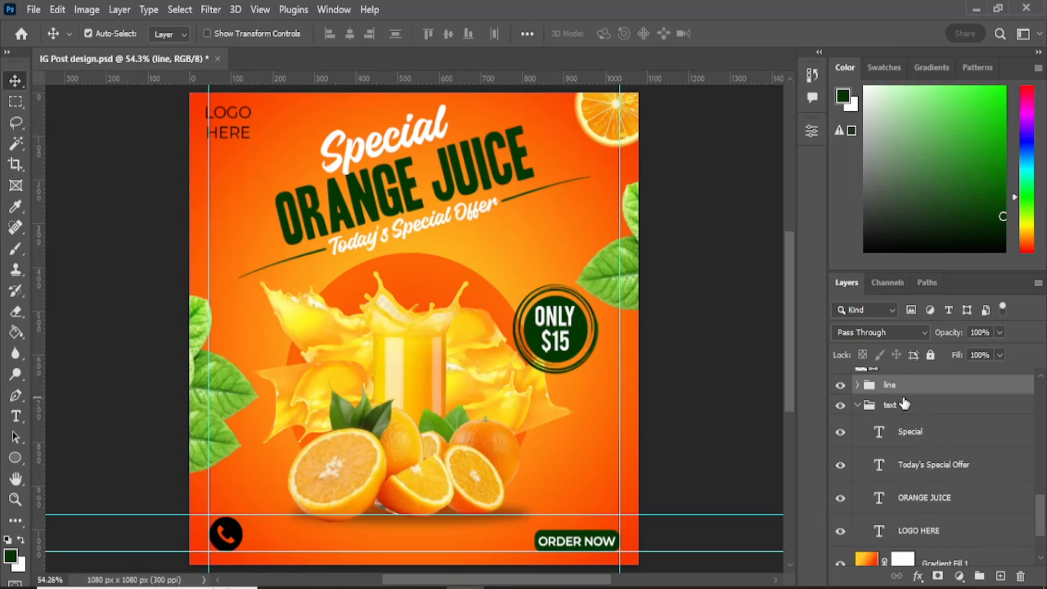
left_click(857, 406)
left_click(843, 438)
left_click(844, 439)
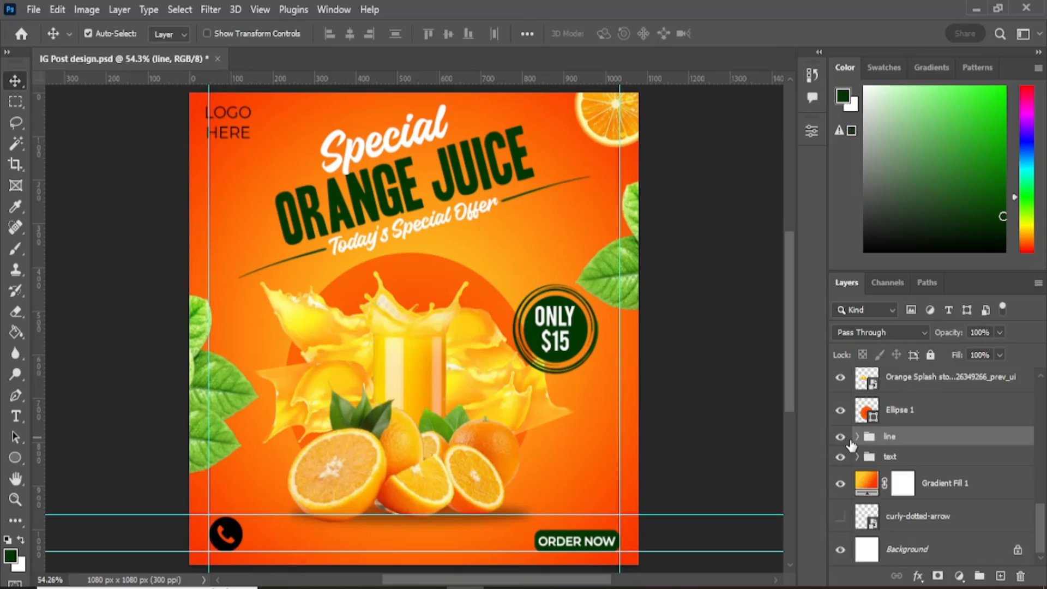
Scale the line group down to about 95.29%.
key("ctrl+t")
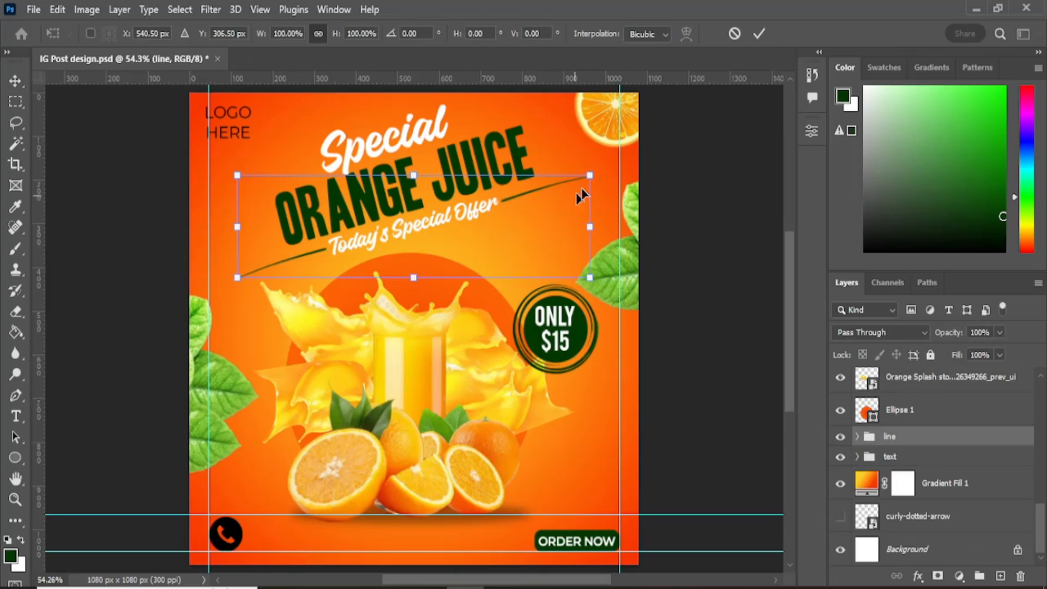
left_click_drag(591, 175, 573, 180)
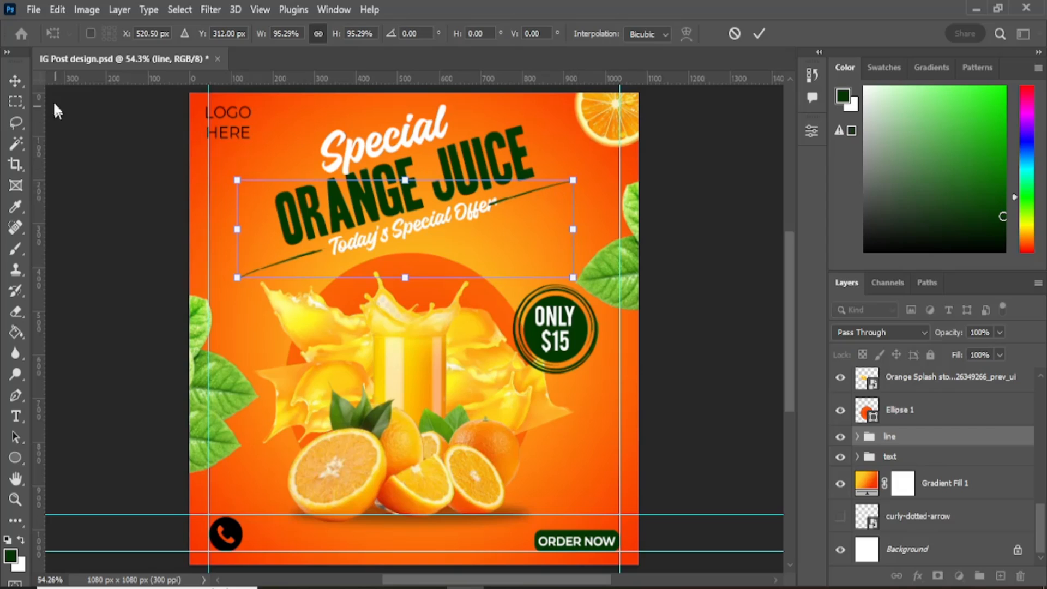
left_click(21, 82)
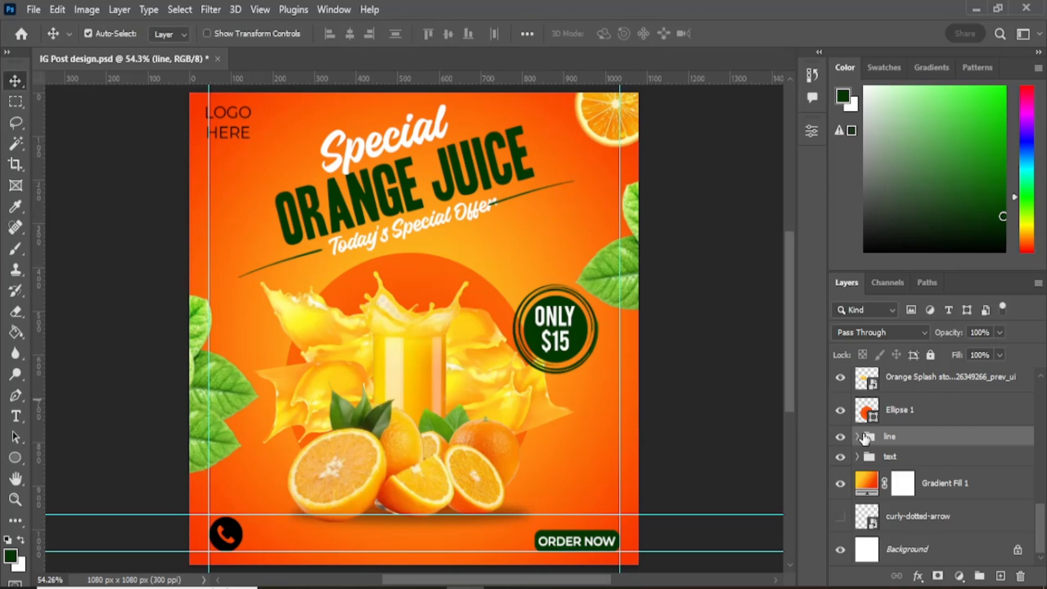
Nudge the line group right until its second line starts just past the end of Today's Special Offer.
left_click(856, 437)
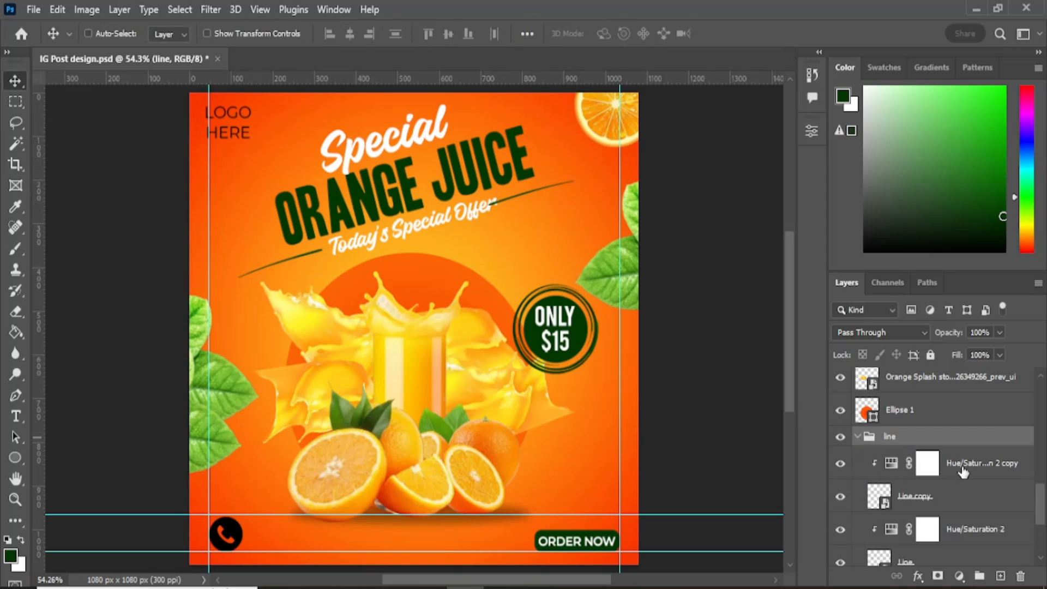
left_click(982, 468, "ctrl")
left_click(946, 525, "ctrl")
left_click(952, 501, "ctrl")
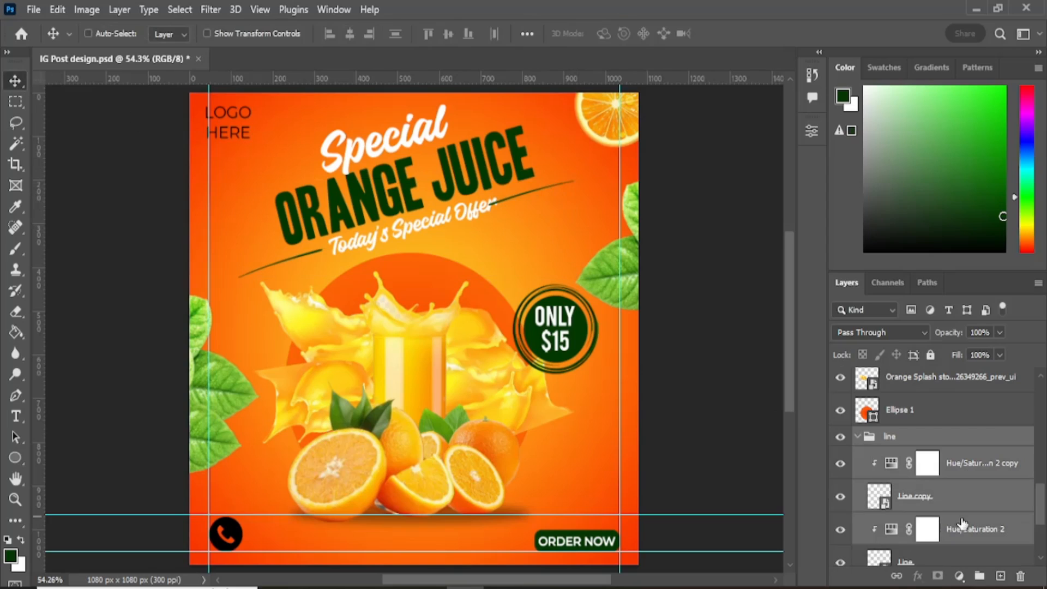
left_click(974, 526, "ctrl")
key("Right")
key("Right")
key("Right")
key("Right")
key("Right")
key("Right")
key("Right")
key("Right")
key("Right")
key("Right")
key("Right")
key("Right")
key("Right")
key("Right")
key("Right")
key("Right")
key("Right")
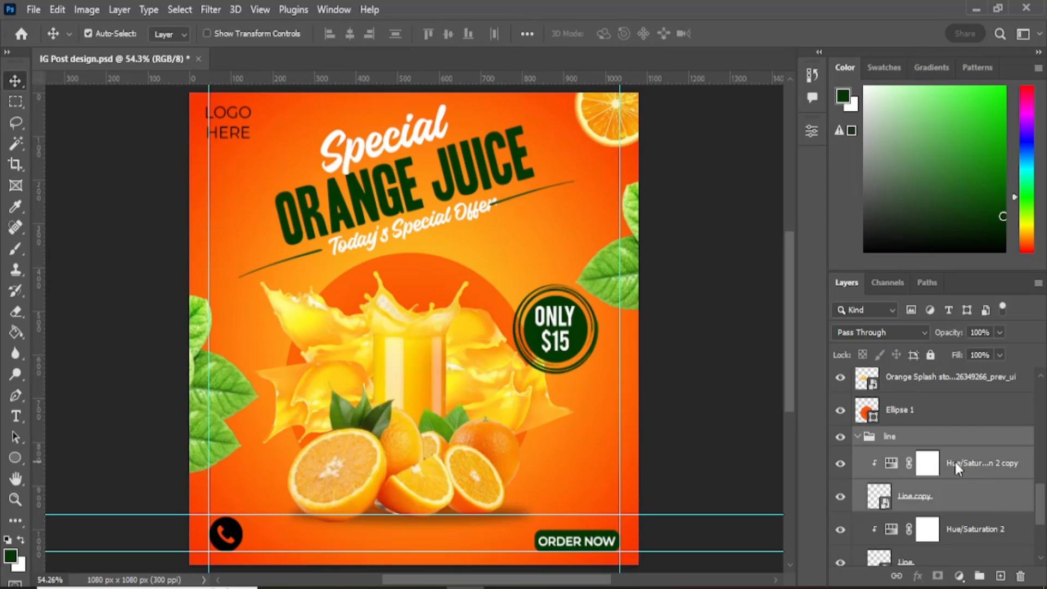
key("Right")
key("Right")
key("Right")
key("Right")
key("Right")
key("Right")
key("Right")
key("Right")
key("Right")
key("Right")
key("Right")
key("Right")
key("Right")
key("Right")
key("Right")
key("Right")
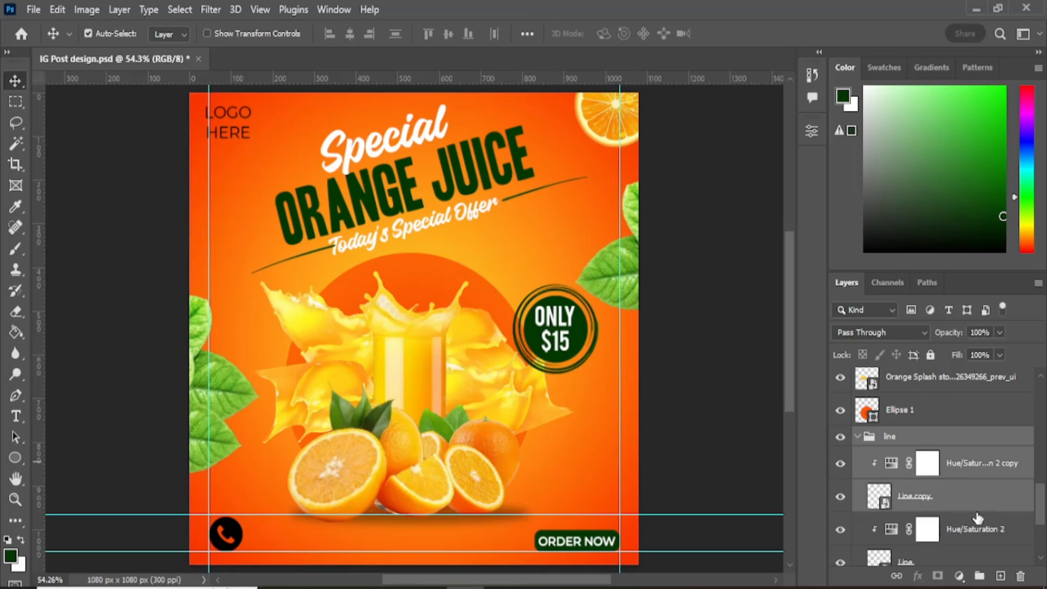
Nudge the original Line layer and its Hue/Saturation 2 adjustment left and down, just before Today's Special Offer, and collapse the line group.
left_click(973, 534)
scroll(941, 537, "down", 1)
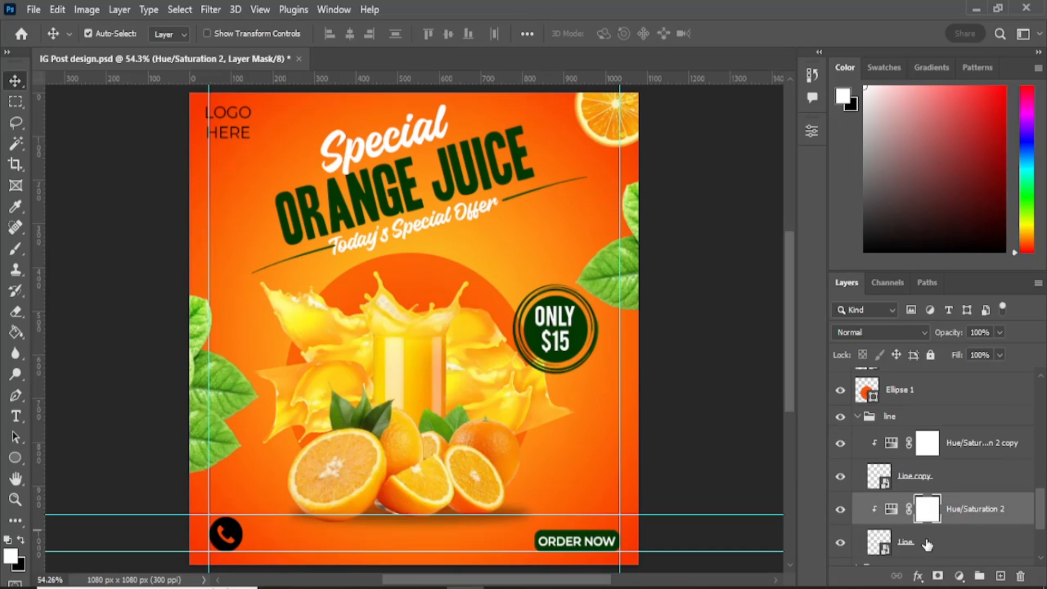
left_click(919, 552)
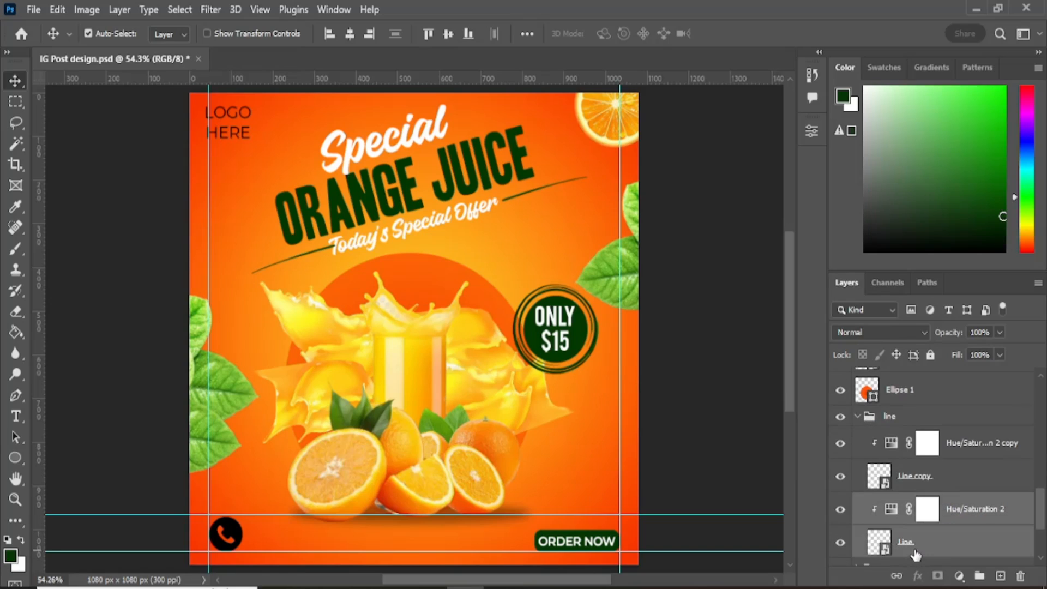
key("Left")
key("Left")
key("Left")
key("Left")
key("Left")
key("Left")
key("Left")
key("Left")
key("Left")
key("Left")
key("Left")
key("Left")
key("Left")
key("Left")
key("Left")
key("Left")
key("Left")
key("Left")
key("Left")
key("Left")
key("Down")
key("Down")
key("Down")
key("Down")
key("Down")
key("Down")
key("Right")
key("Right")
key("Right")
key("Right")
key("Down")
key("Down")
left_click(174, 188)
left_click(861, 419)
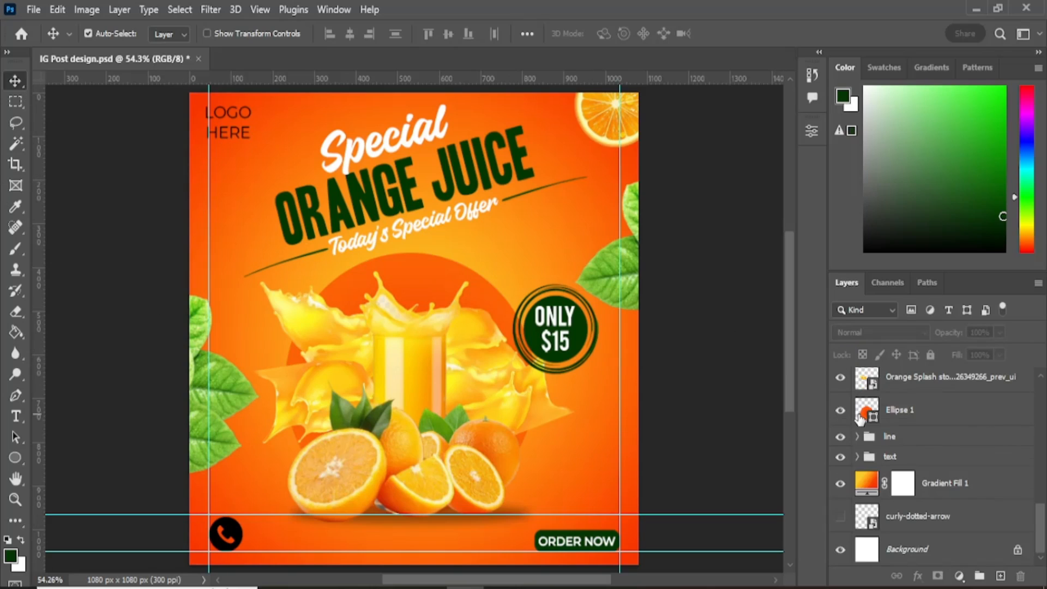
Move the Special text slightly down, closer to the ORANGE JUICE heading.
left_click(873, 420)
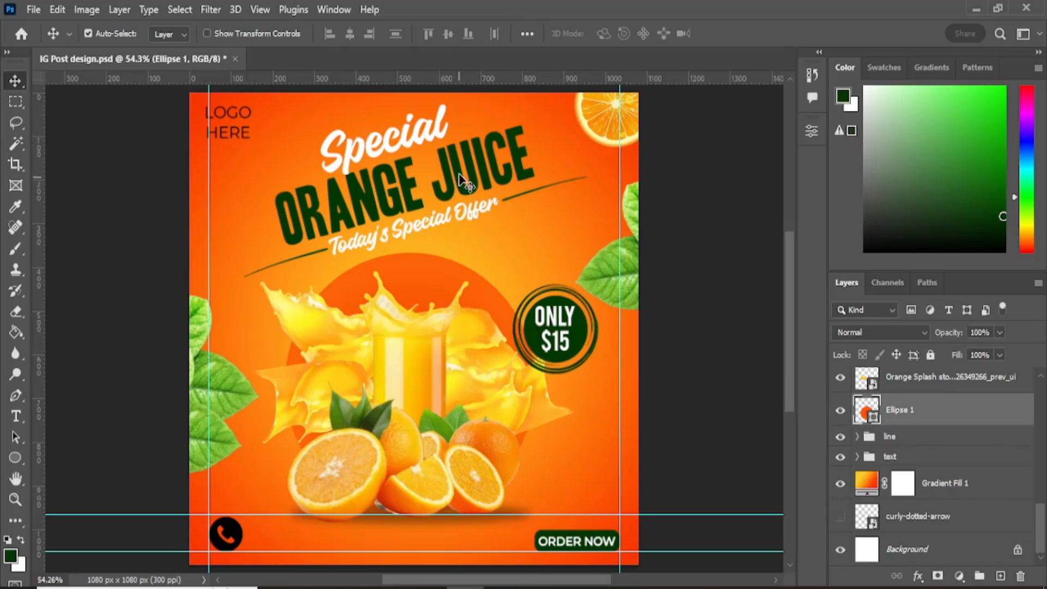
left_click(437, 125)
left_click_drag(437, 126, 440, 133)
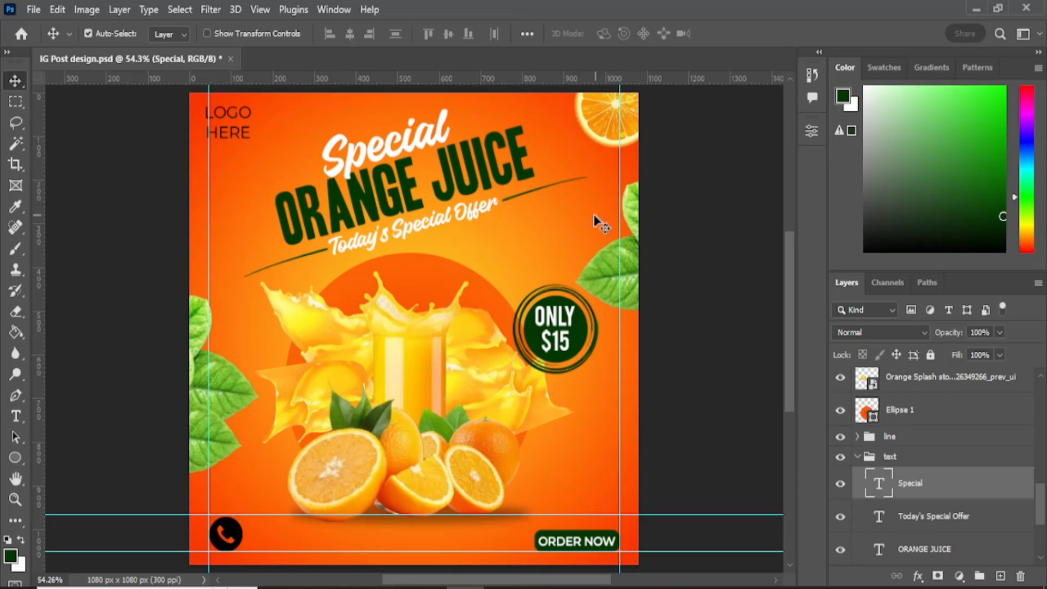
scroll(578, 210, "up", 1)
scroll(578, 210, "down", 3)
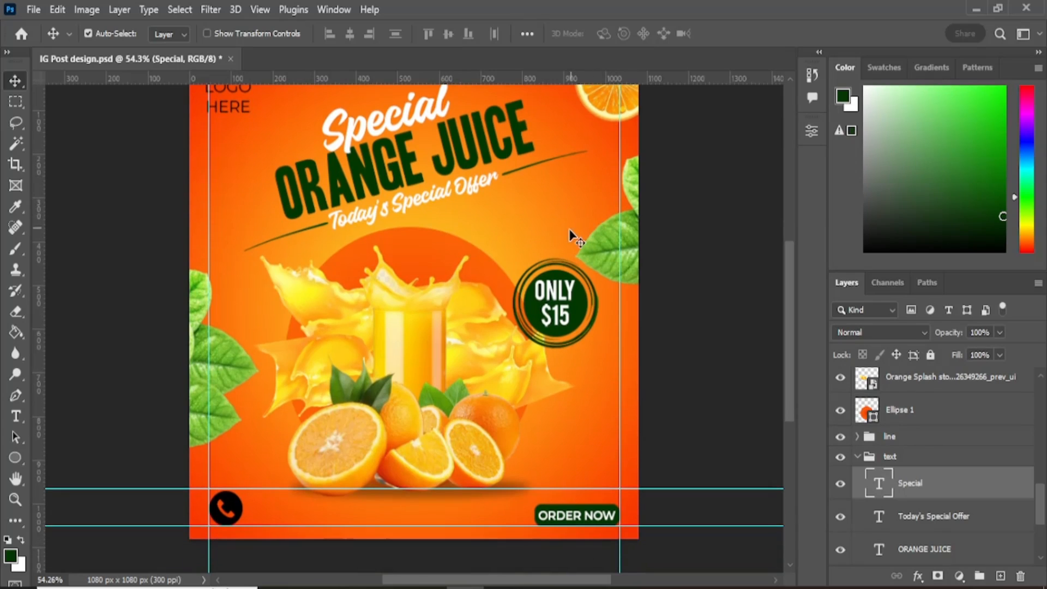
scroll(382, 309, "up", 3)
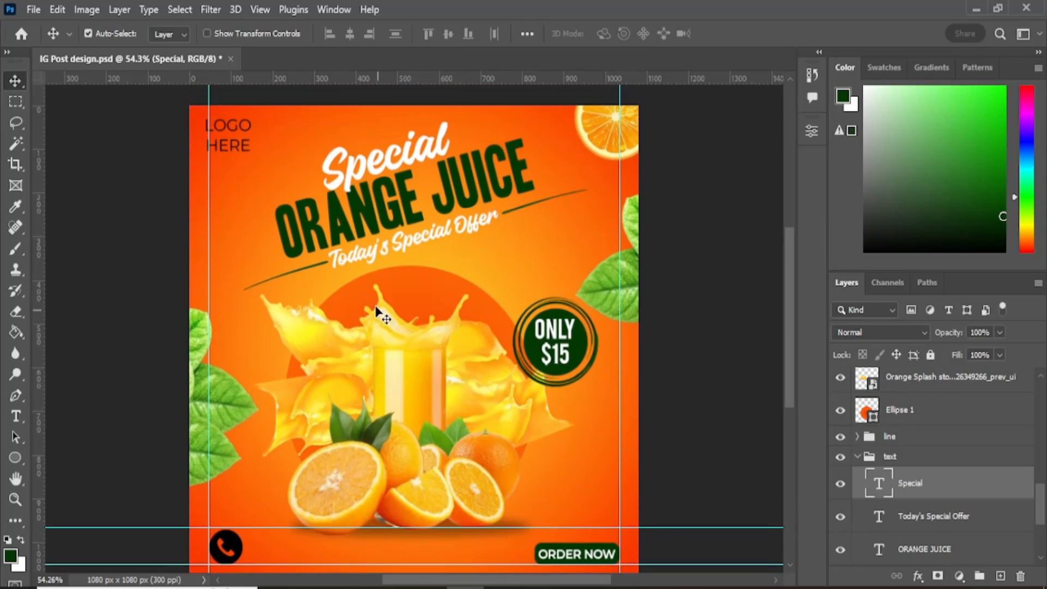
Set the LOGO HERE text to a font size of 8 pt and a leading of 9 pt.
double_click(237, 152)
left_click(421, 34)
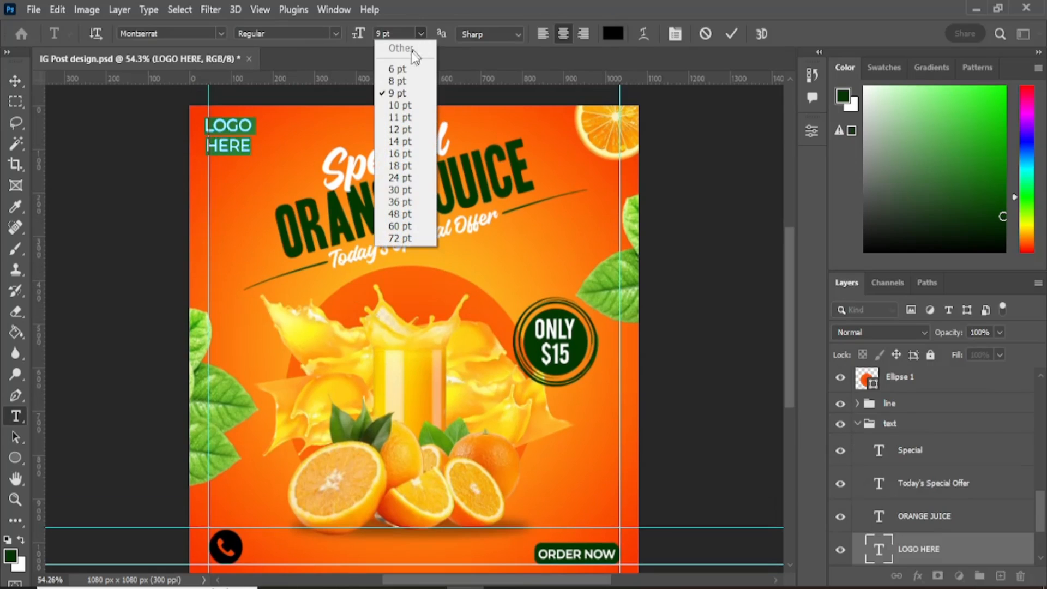
left_click(385, 78)
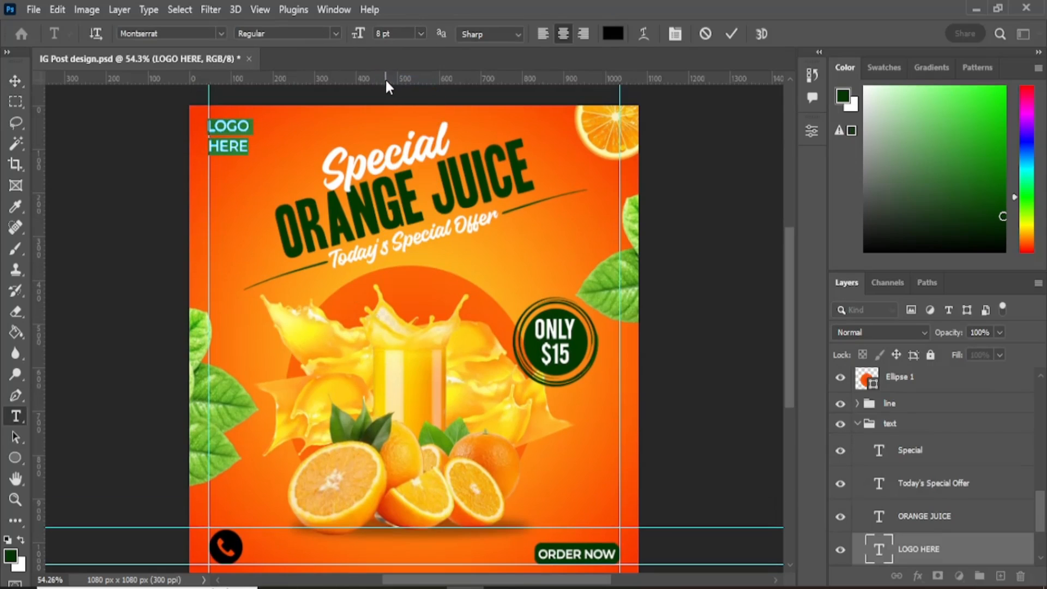
left_click(20, 80)
left_click(15, 416)
left_click(812, 132)
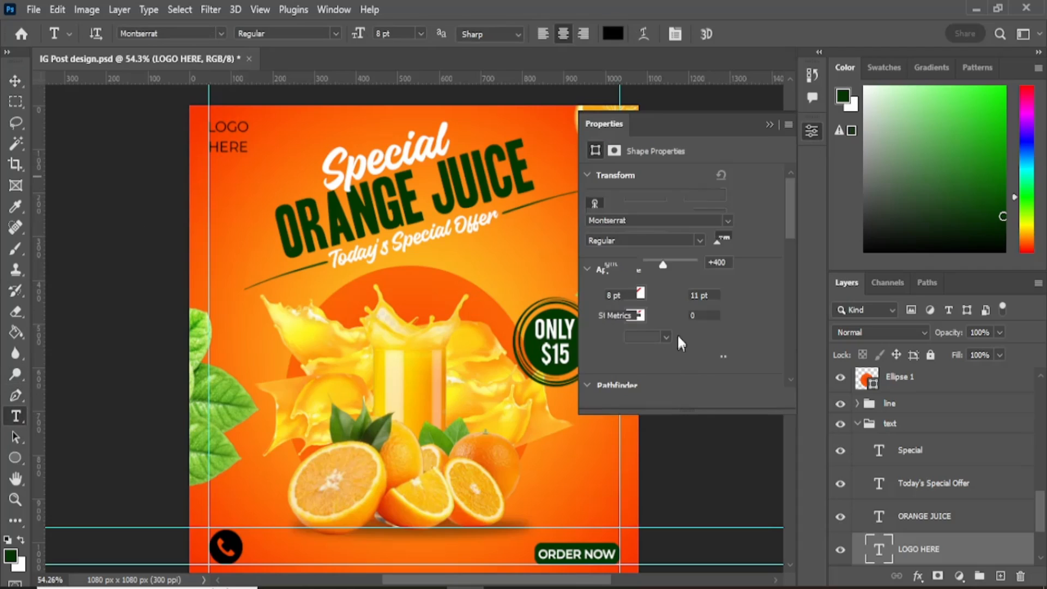
left_click(727, 295)
left_click(722, 355)
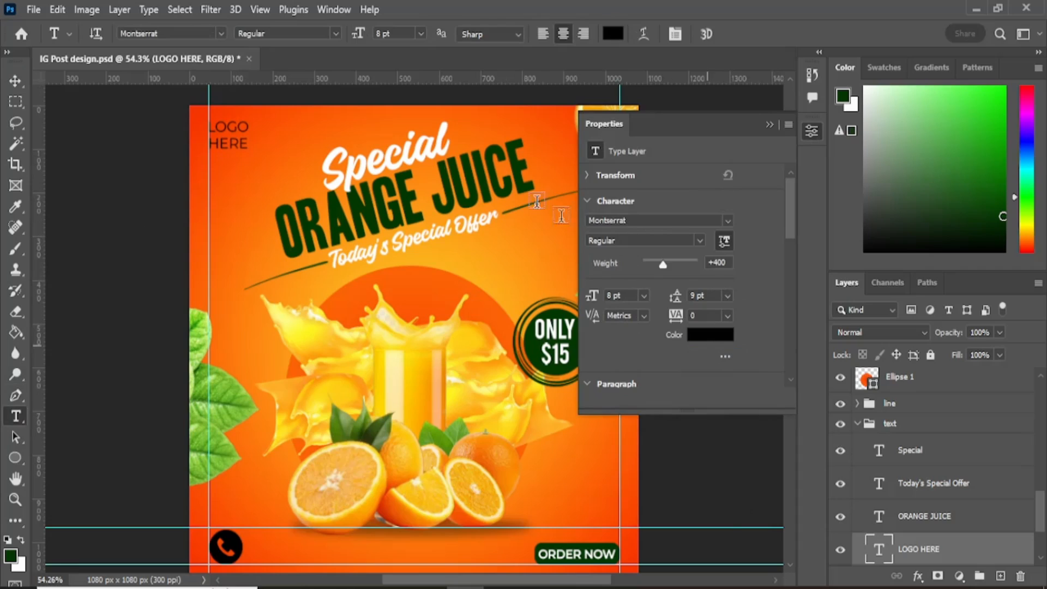
left_click(15, 81)
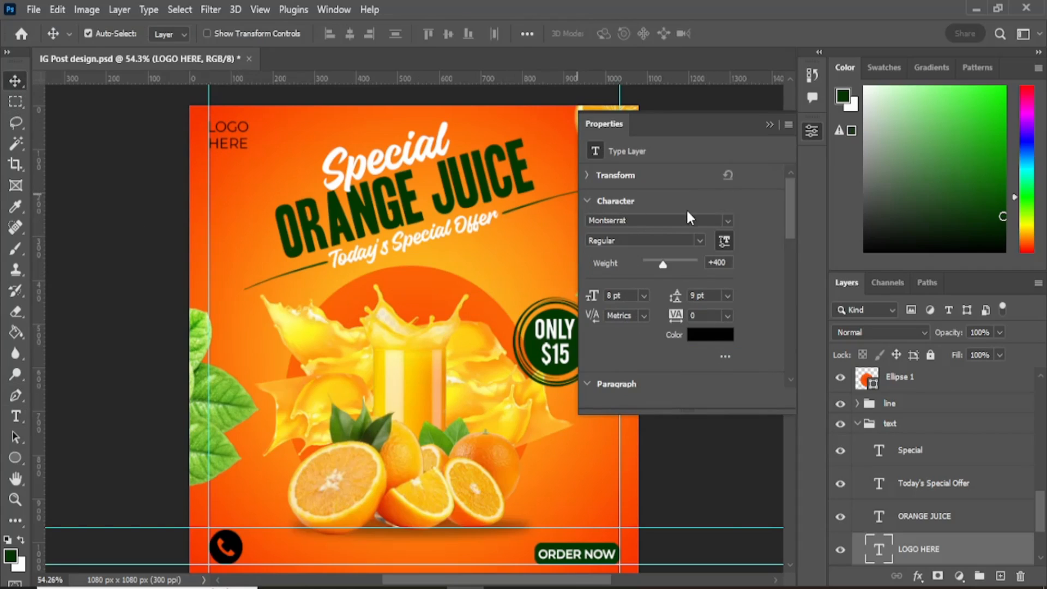
left_click(769, 125)
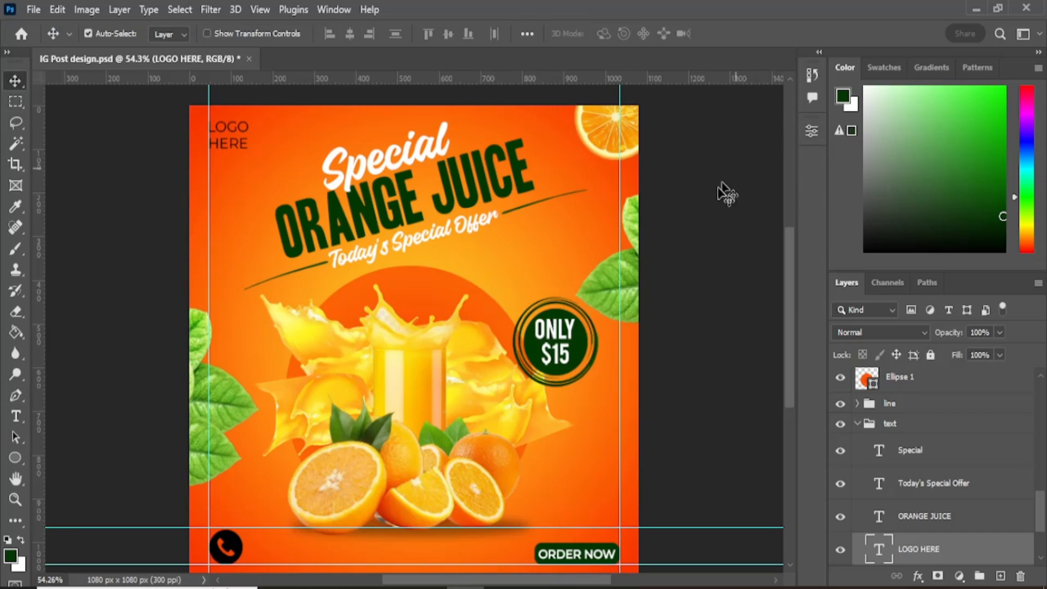
Add a placeholder phone number as a text line and place it beside the phone icon.
scroll(483, 416, "down", 3)
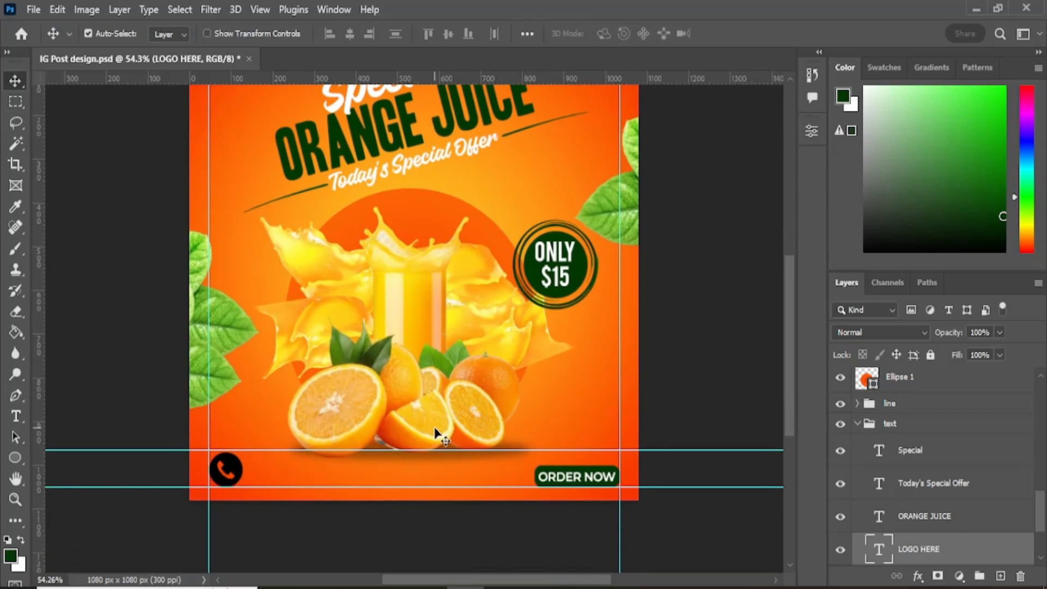
scroll(435, 435, "up", 1)
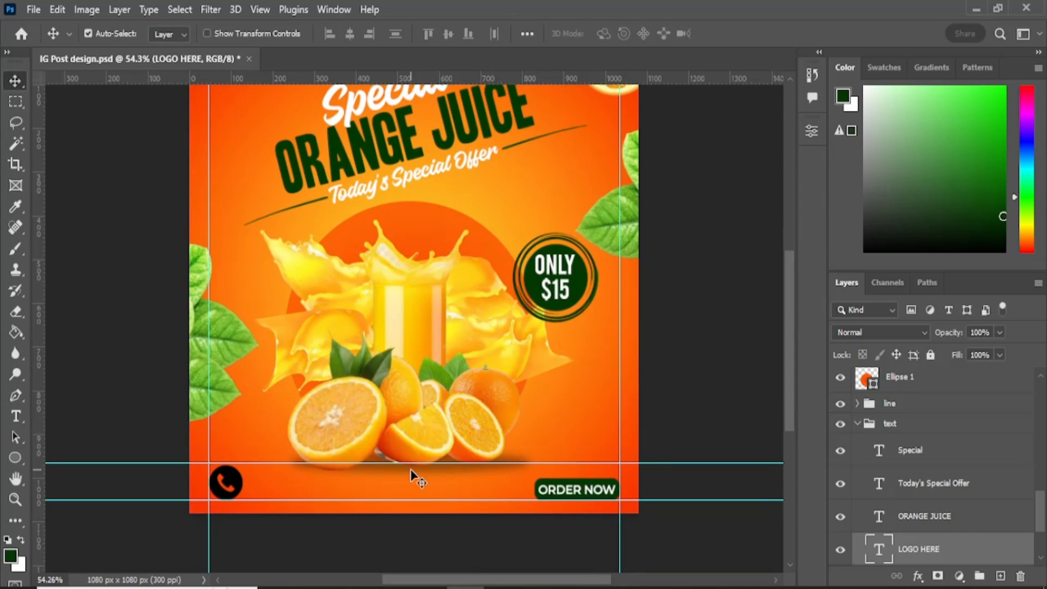
left_click(227, 485)
scroll(873, 419, "up", 2)
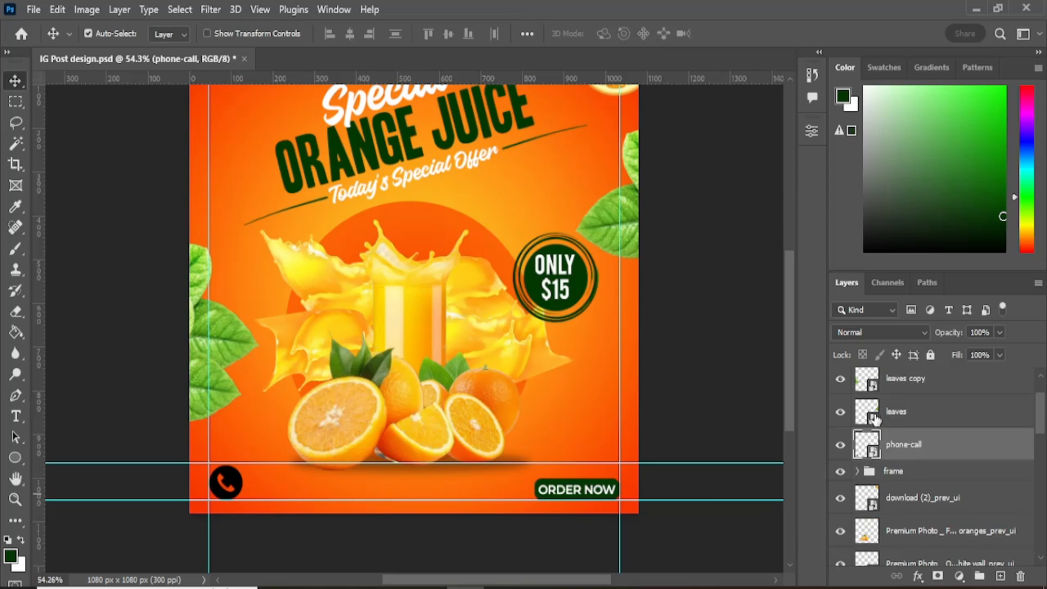
left_click(16, 417)
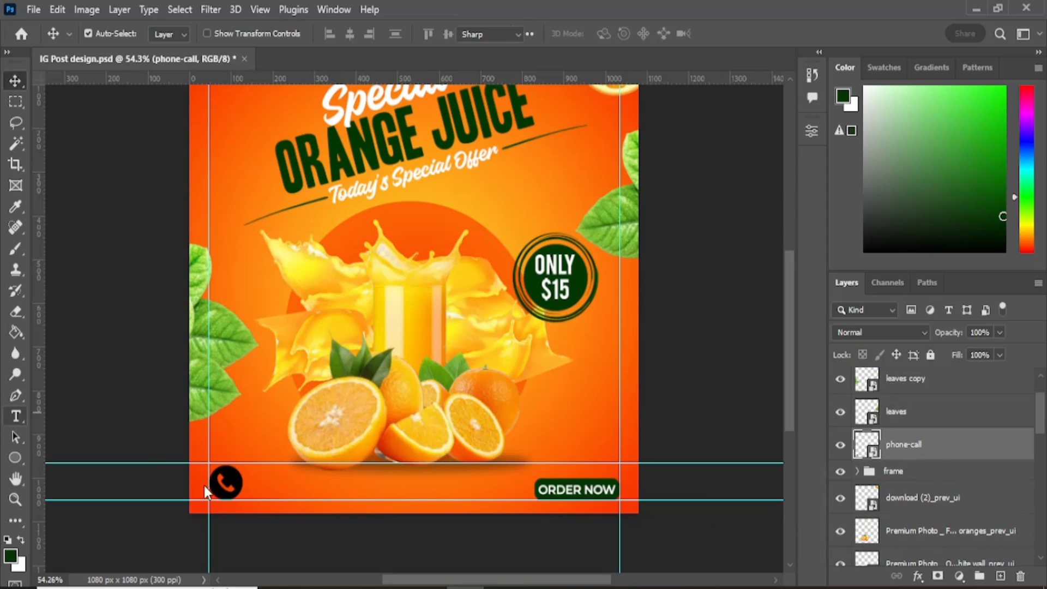
left_click(255, 482)
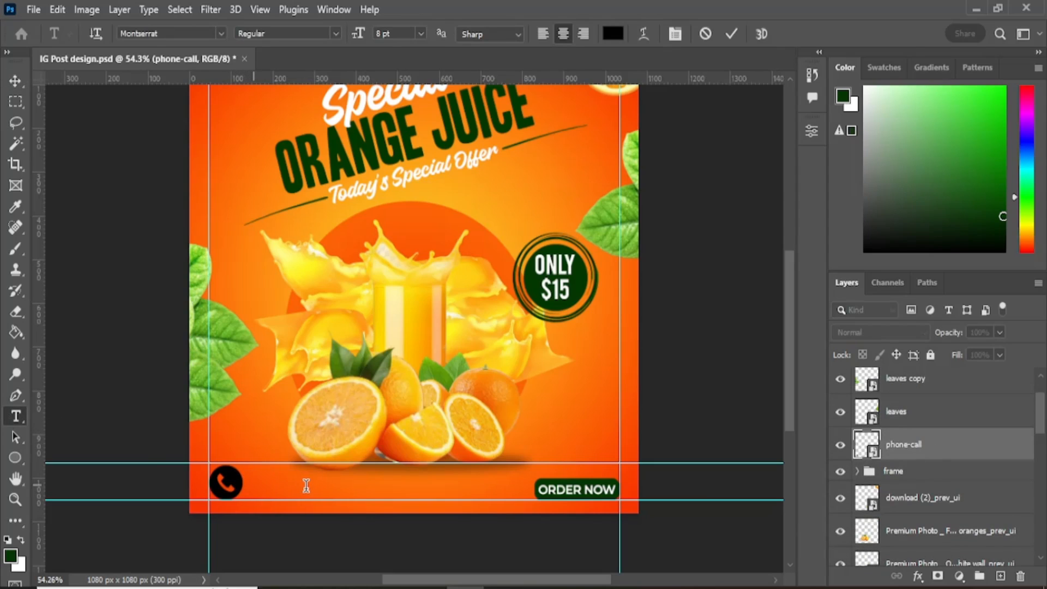
type("000 123 4567")
left_click(16, 81)
left_click_drag(283, 488, 318, 493)
Add the text CALL US FOR MORE INFO and place it directly above the phone number.
left_click(15, 416)
left_click(241, 460)
left_click(240, 491)
left_click(189, 470)
left_click_drag(352, 437, 158, 438)
type("CALL US FOR MORE INFO")
left_click(15, 82)
left_click_drag(265, 435, 343, 475)
Make both contact text lines white, with the phone number in a bold style.
left_click(16, 416)
left_click(420, 34)
left_click(401, 50)
left_click(15, 81)
double_click(377, 485)
left_click(336, 34)
left_click(811, 130)
left_click(711, 335)
left_click(988, 172)
left_click(15, 81)
double_click(343, 476)
left_click(710, 335)
left_click(644, 178)
left_click(988, 173)
left_click(15, 81)
Regroup and extend the digits of the placeholder phone number into blocks of three, four and four.
double_click(409, 498)
left_click(490, 486)
key("BackSpace")
key("BackSpace")
type("4")
left_click(453, 496)
type("8")
left_click(15, 81)
Scale the CALL US FOR MORE INFO text down to match the width of the phone number below it.
left_click(401, 474)
key("ctrl+t")
left_click_drag(526, 462, 465, 459)
key("Return")
Add a dark green #043801 solid colour fill above the phone-call layer and clip it to the icon.
left_click(903, 509)
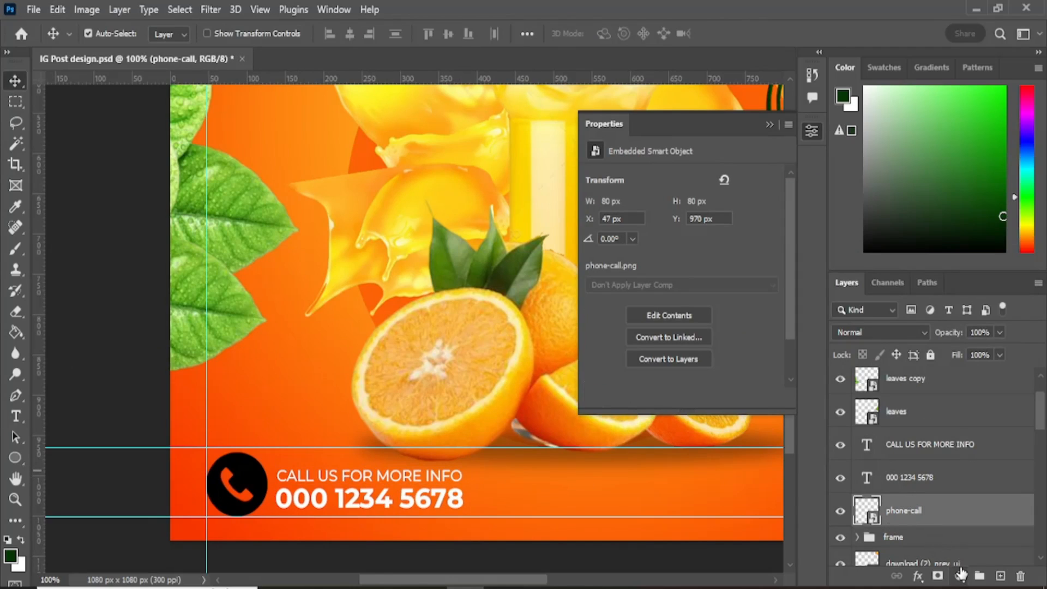
left_click(961, 575)
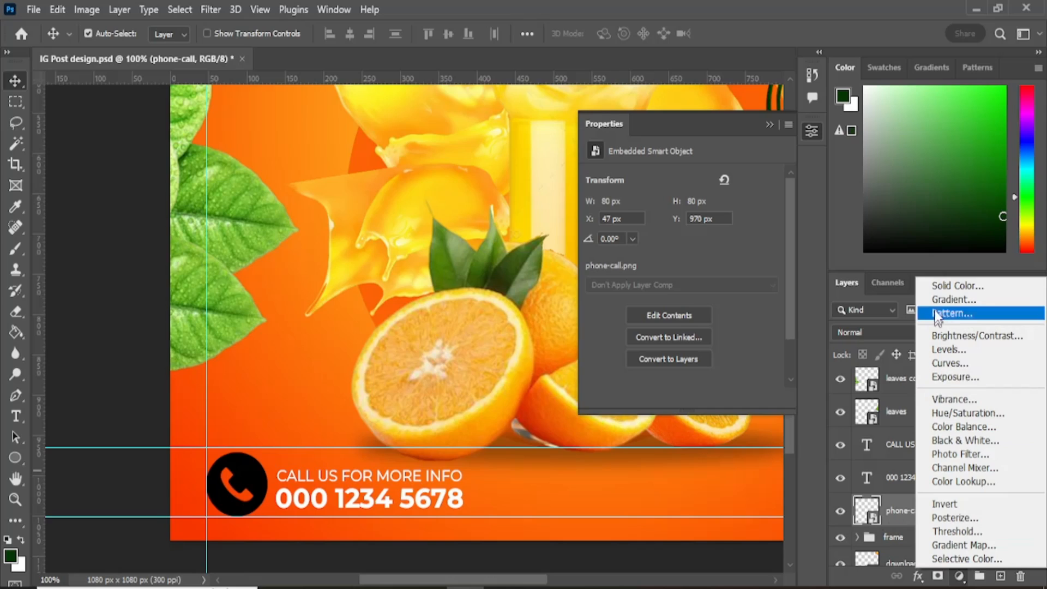
left_click(939, 284)
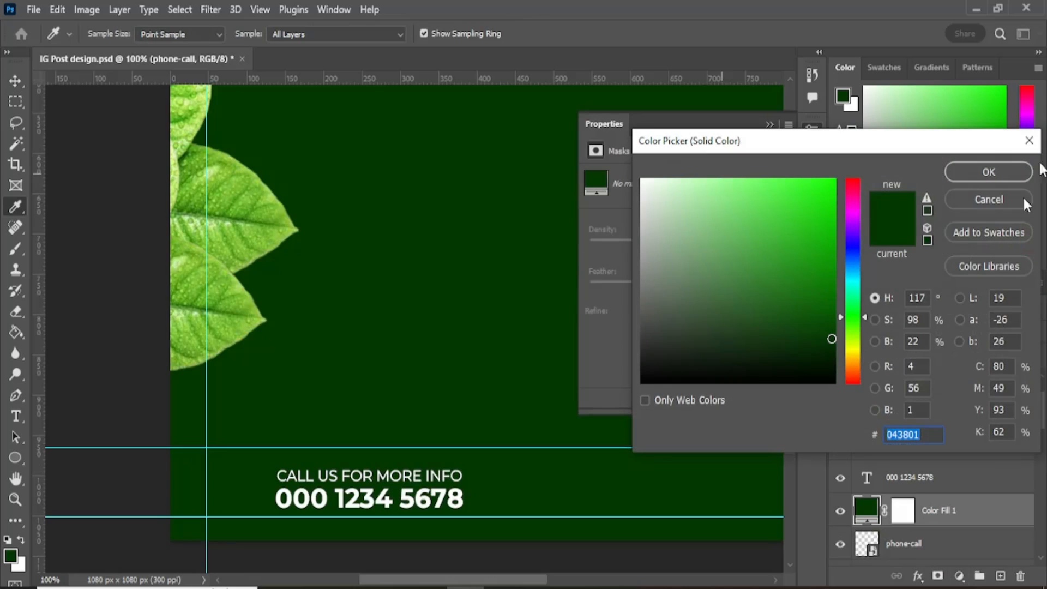
left_click(986, 172)
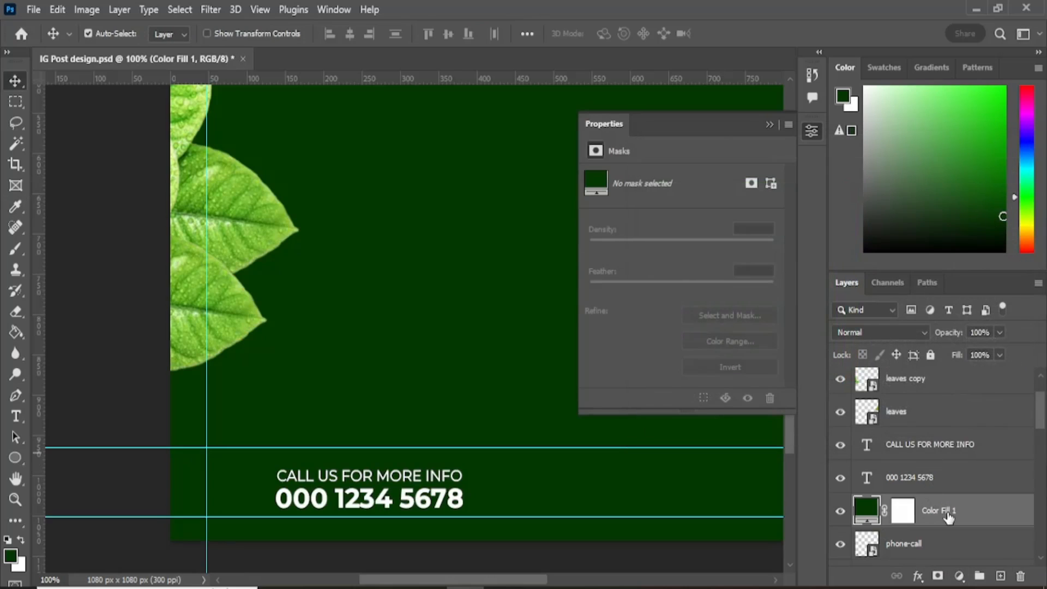
right_click(949, 518)
left_click(791, 332)
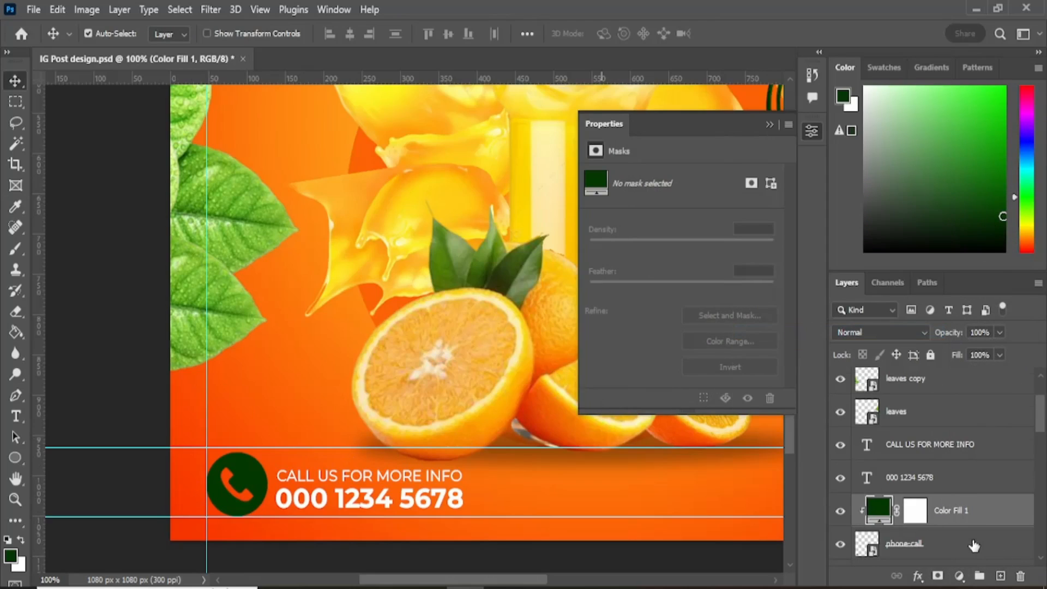
Merge the colour fill with the phone-call layer and toggle the merged layer's visibility to check it.
scroll(979, 543, "down", 1)
right_click(949, 496)
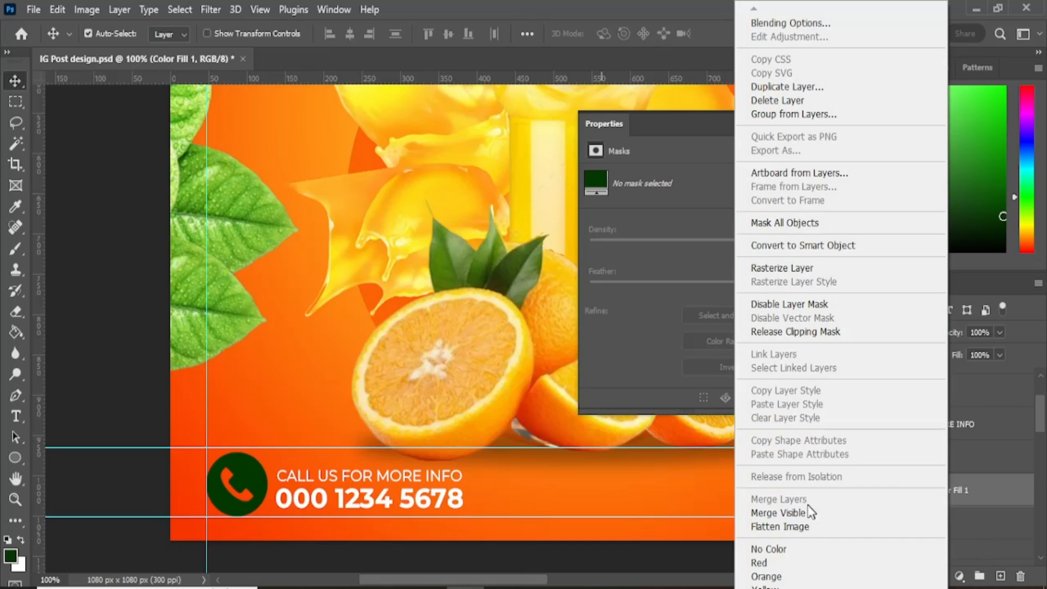
left_click(971, 496)
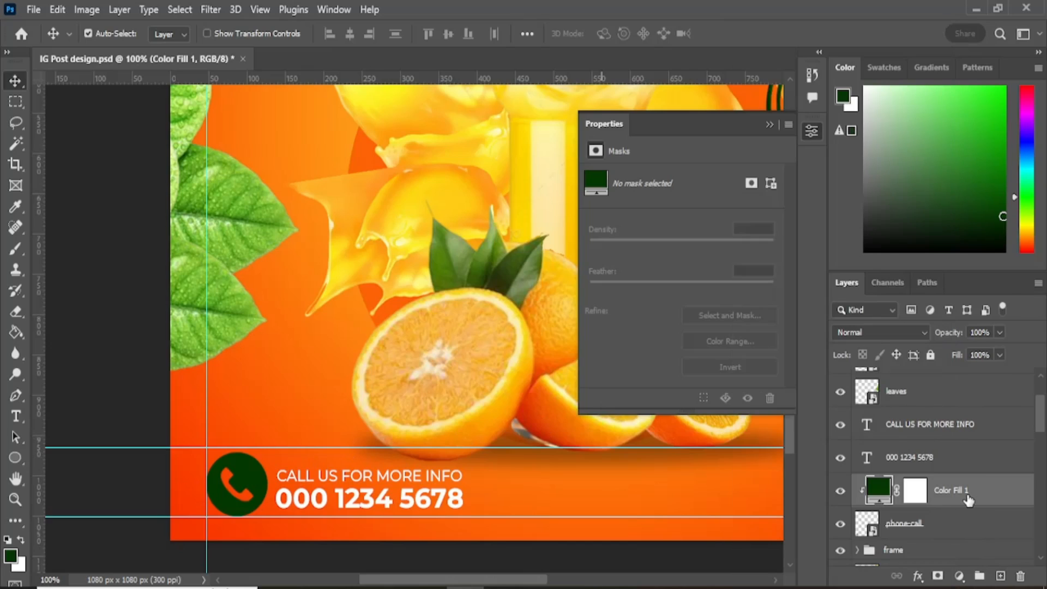
left_click(943, 524, "ctrl")
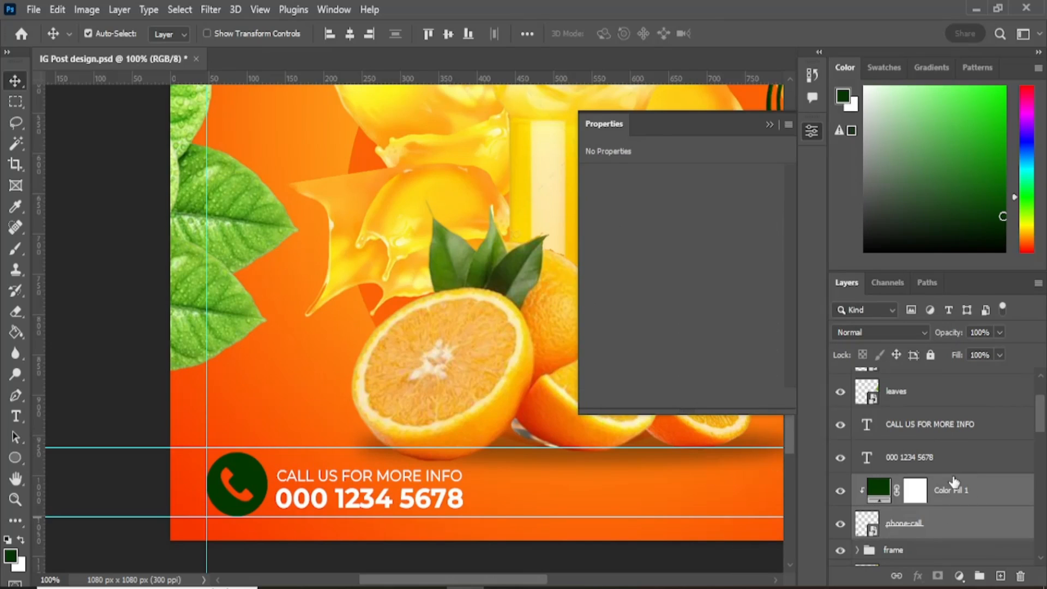
right_click(958, 497)
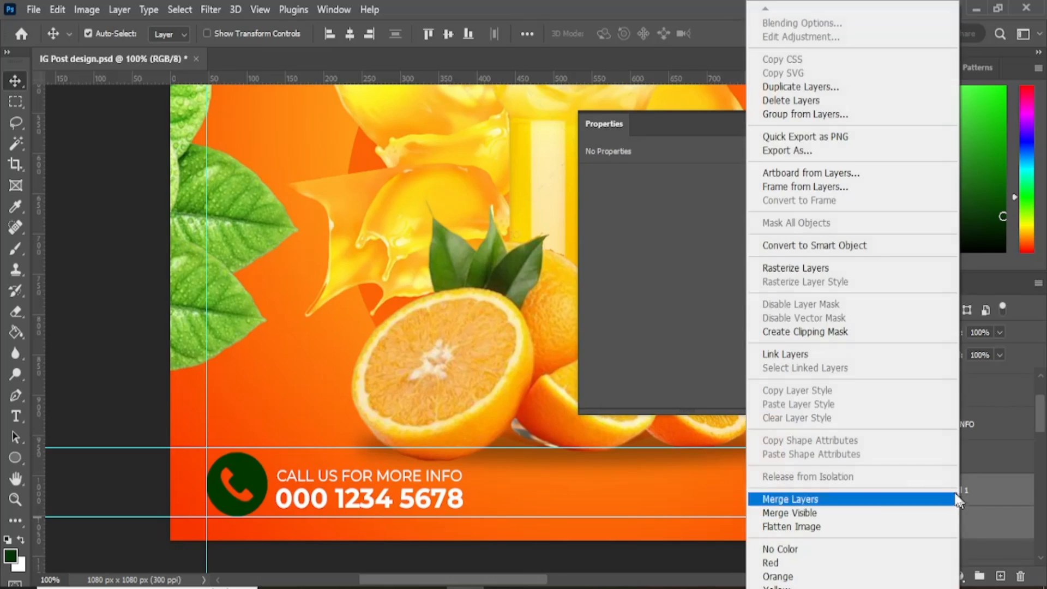
left_click(847, 496)
left_click(840, 491)
left_click(840, 492)
Scale the phone icon down to about 83.75% width and 82.50% height, keeping it beside the contact text.
left_click(57, 9)
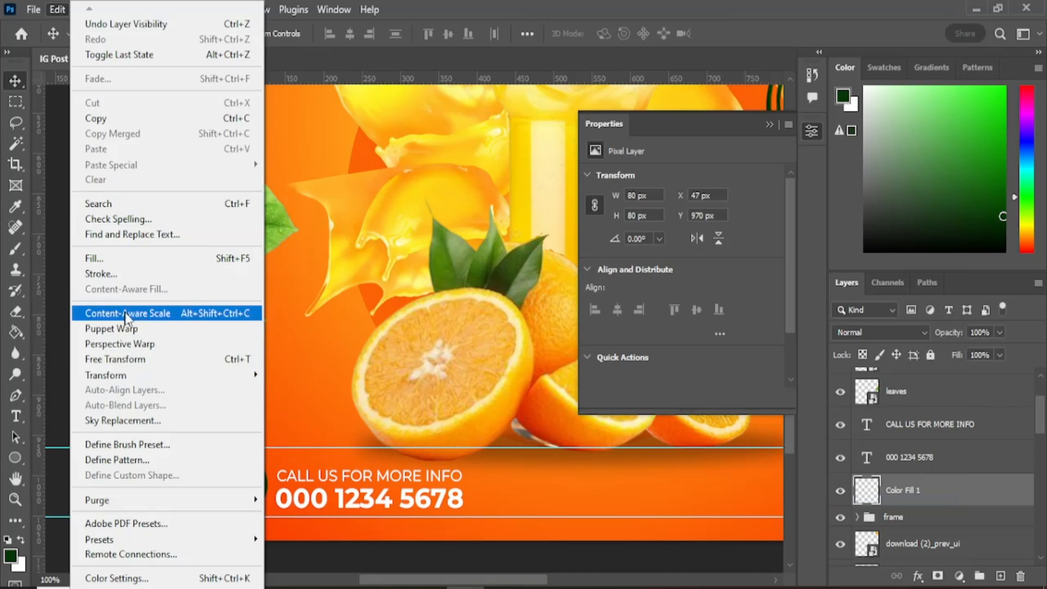
left_click(115, 358)
left_click_drag(208, 449, 217, 464)
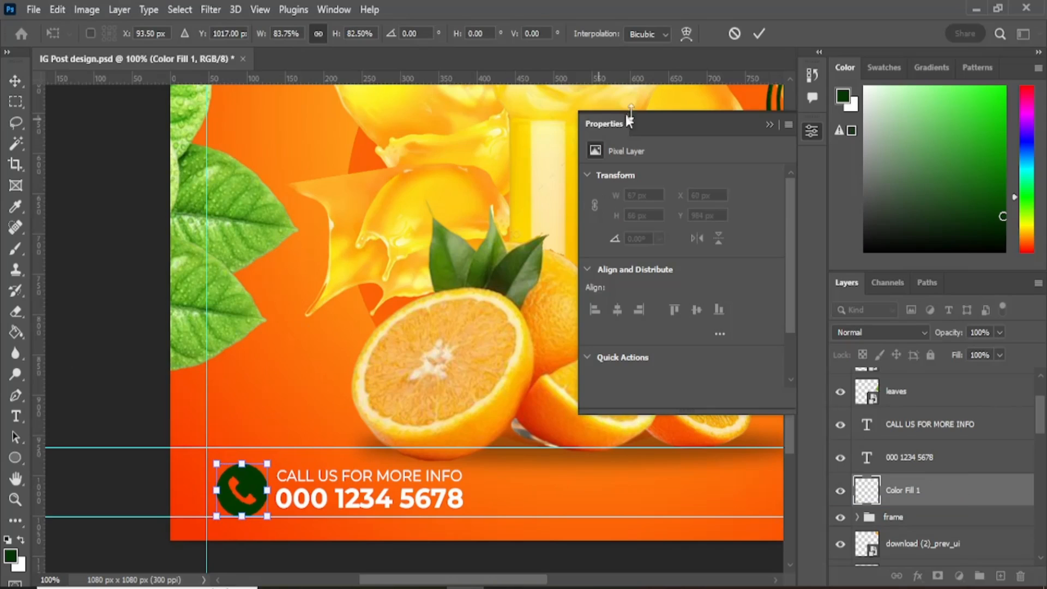
left_click(759, 34)
left_click(812, 131)
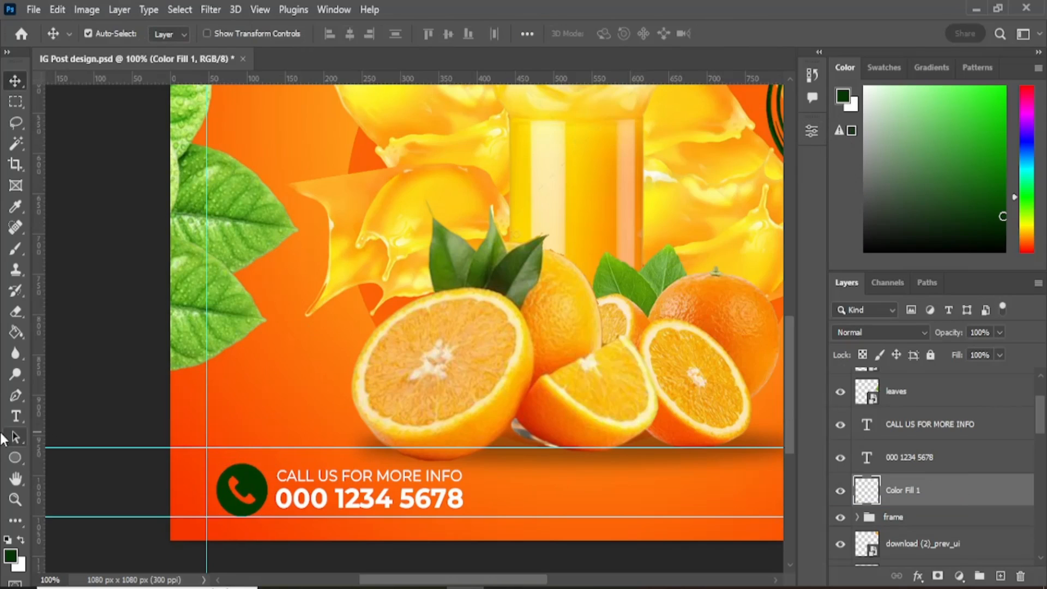
Fit the whole design in view and move the juice glass slightly up.
left_click(16, 499)
right_click(195, 325)
left_click(216, 335)
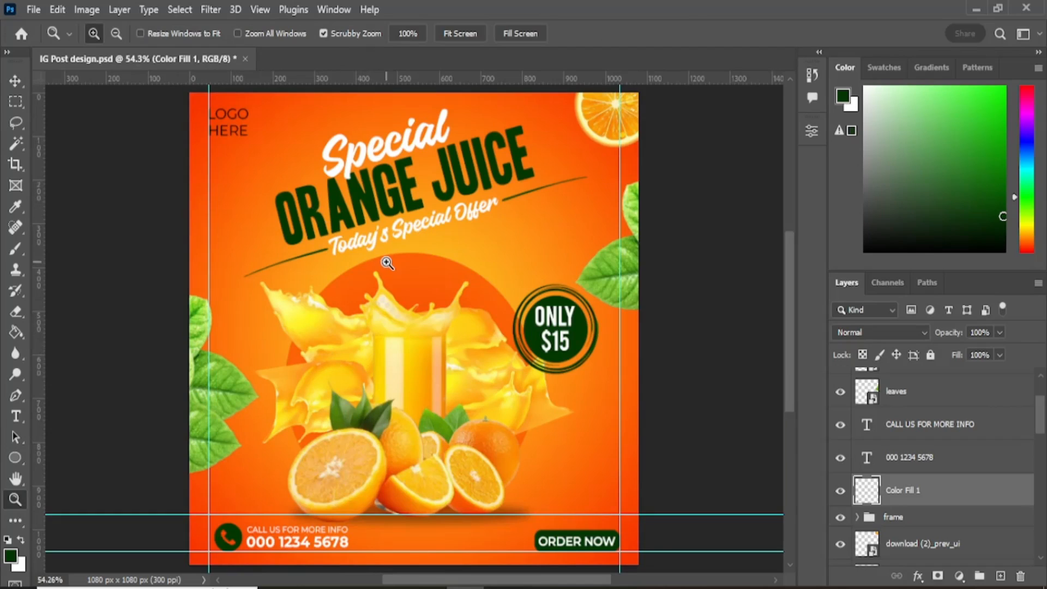
left_click(15, 82)
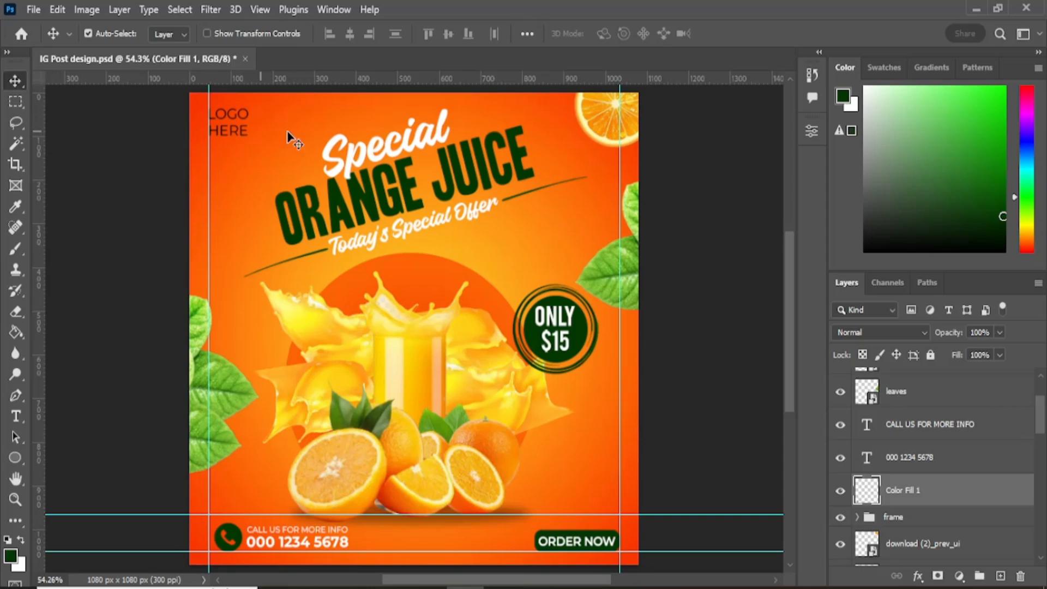
left_click(392, 229)
left_click_drag(395, 390, 401, 365)
Group the orange slice, oranges, juice glass and splash layers, check the group's visibility and contents, and collapse it.
scroll(898, 443, "up", 3)
left_click(898, 444)
scroll(927, 443, "down", 4)
left_click(1018, 435, "shift")
key("ctrl+g")
left_click_drag(922, 491, 917, 540)
left_click(841, 398)
left_click(841, 398)
left_click(858, 398)
left_click_drag(922, 463, 922, 545)
scroll(951, 417, "up", 1)
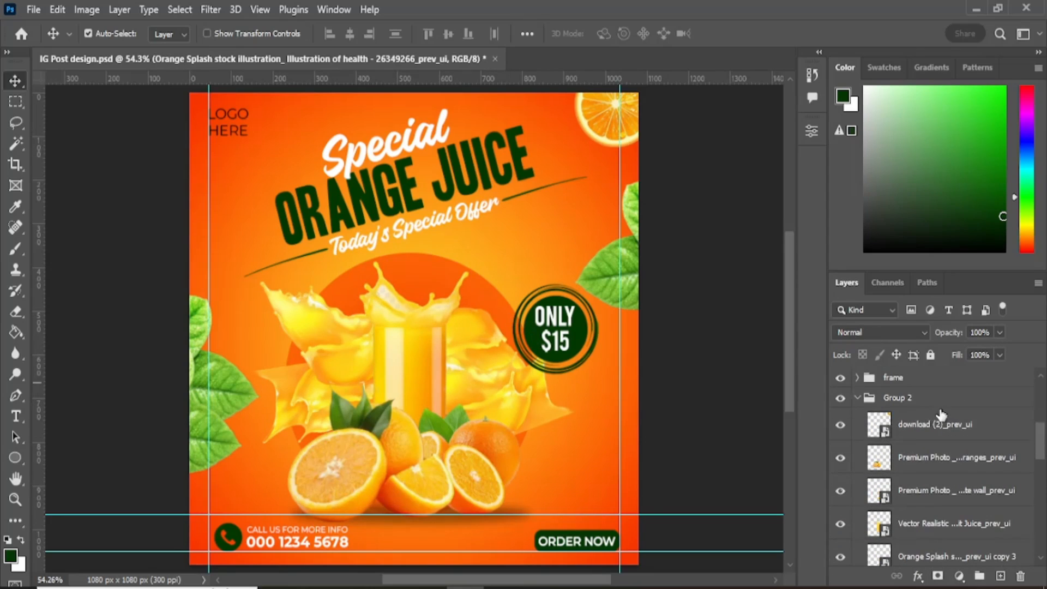
left_click(866, 403)
Show the curly-dotted-arrow layer and bring it to the top of the layer stack.
scroll(921, 461, "down", 2)
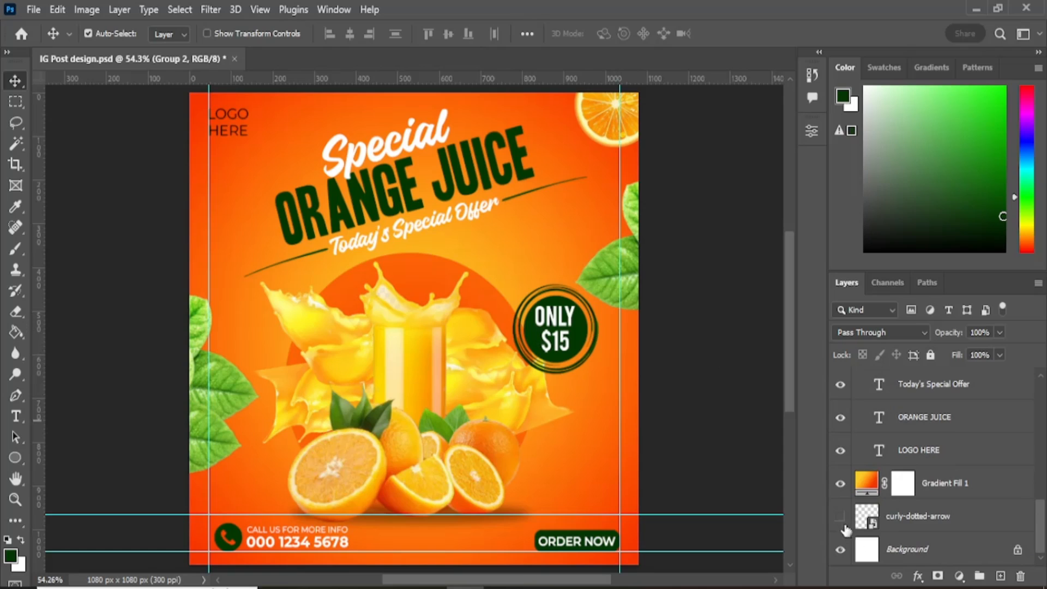
left_click_drag(910, 529, 902, 376)
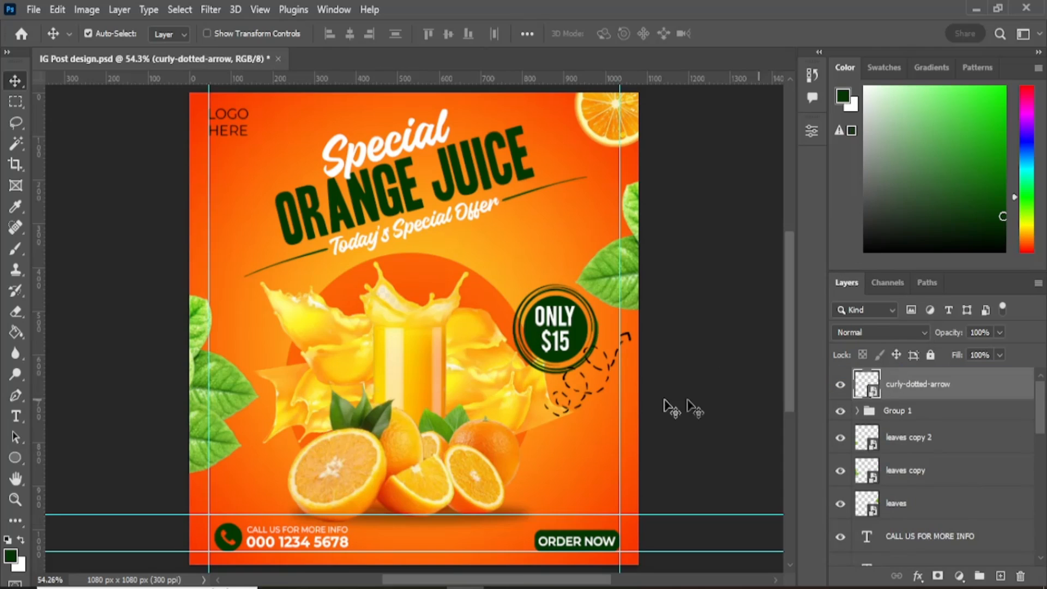
Rotate the curly dotted arrow to about 151.24° and move it below the price badge, above the ORDER NOW button.
left_click(57, 10)
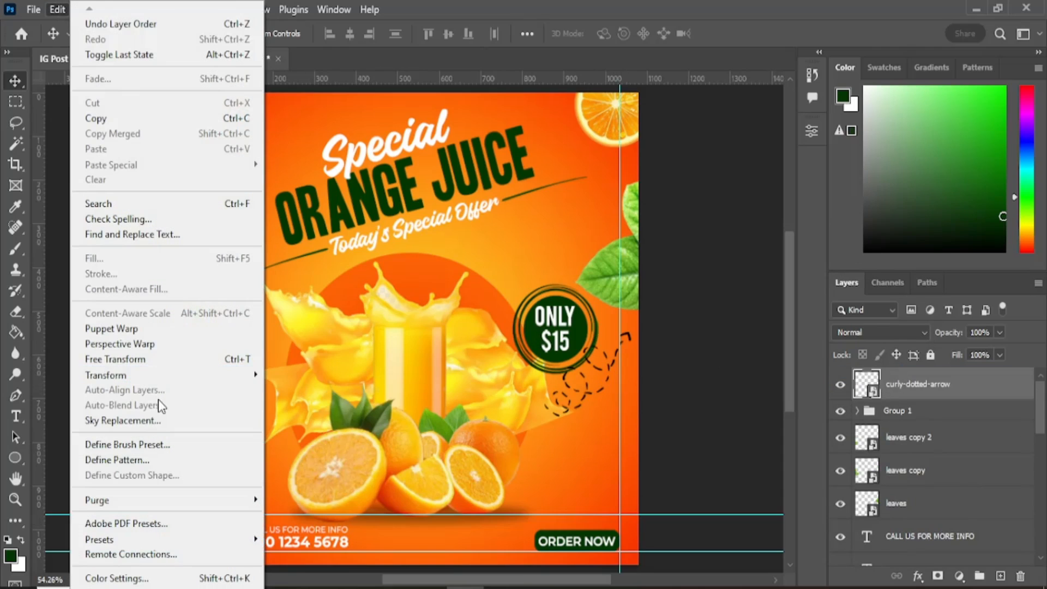
left_click(161, 360)
left_click_drag(644, 330, 575, 441)
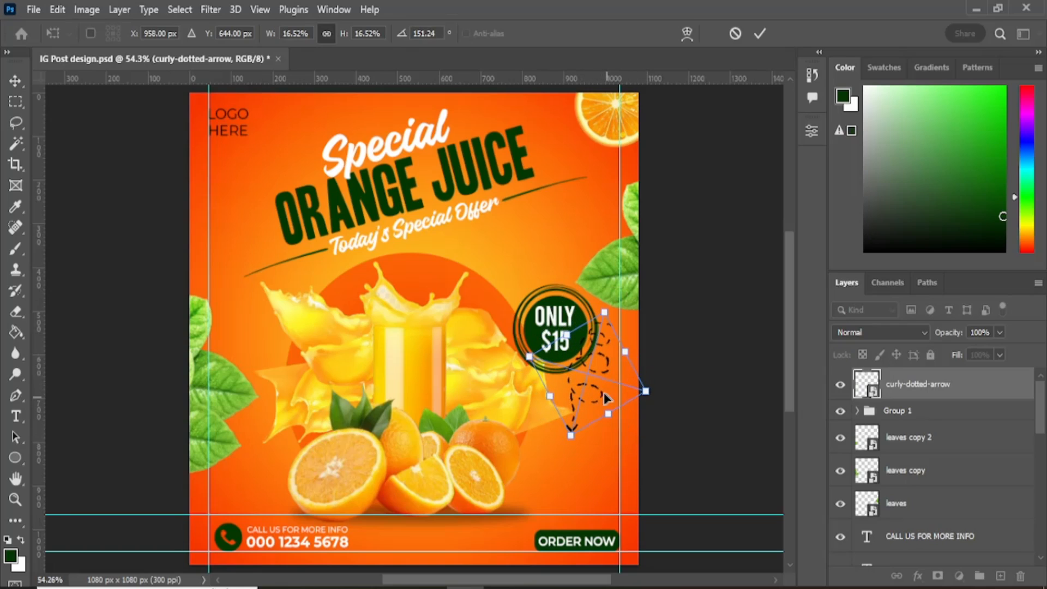
left_click_drag(595, 391, 576, 447)
Flip the curly arrow vertically and scale it to about 16.16% so it points down at the ORDER NOW button.
left_click(57, 10)
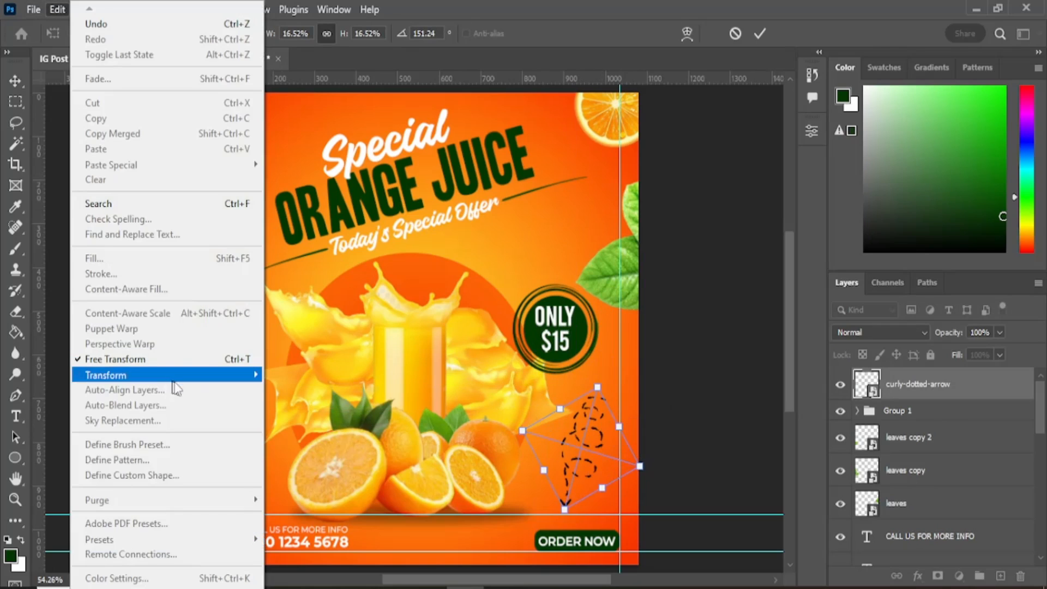
mouse_move(235, 376)
left_click(287, 360)
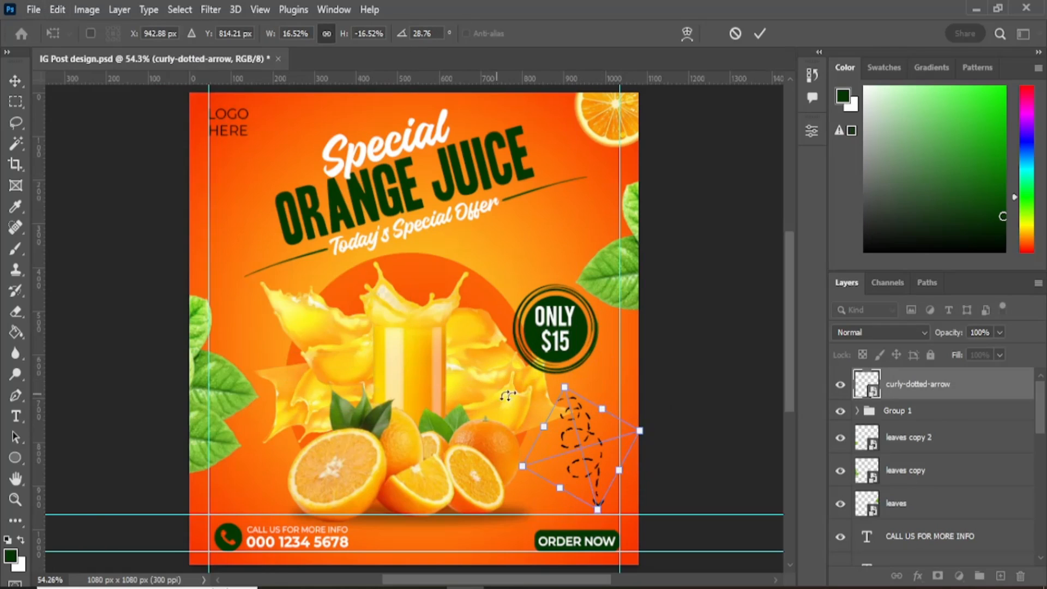
left_click_drag(602, 444, 638, 443)
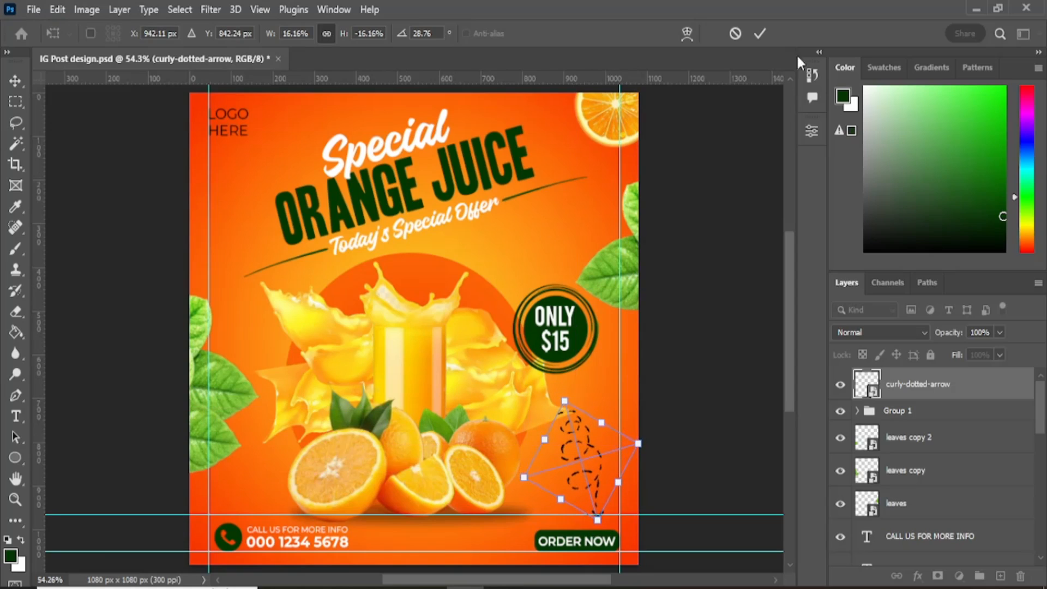
left_click(760, 34)
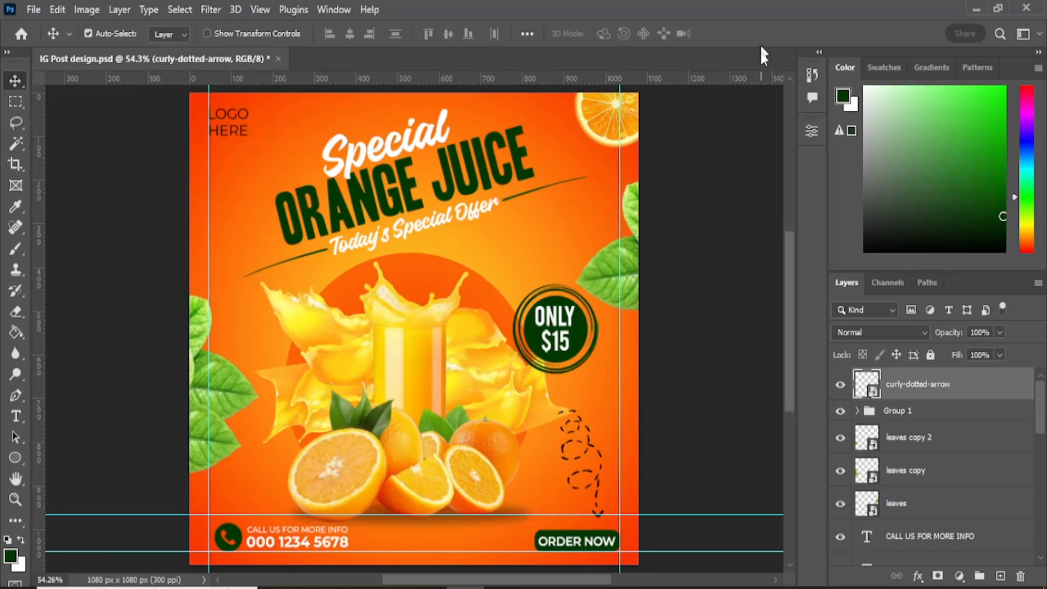
Enlarge the grouped ORDER NOW text and rectangle slightly, keeping its outer edge on the vertical margin guide.
left_click(591, 550)
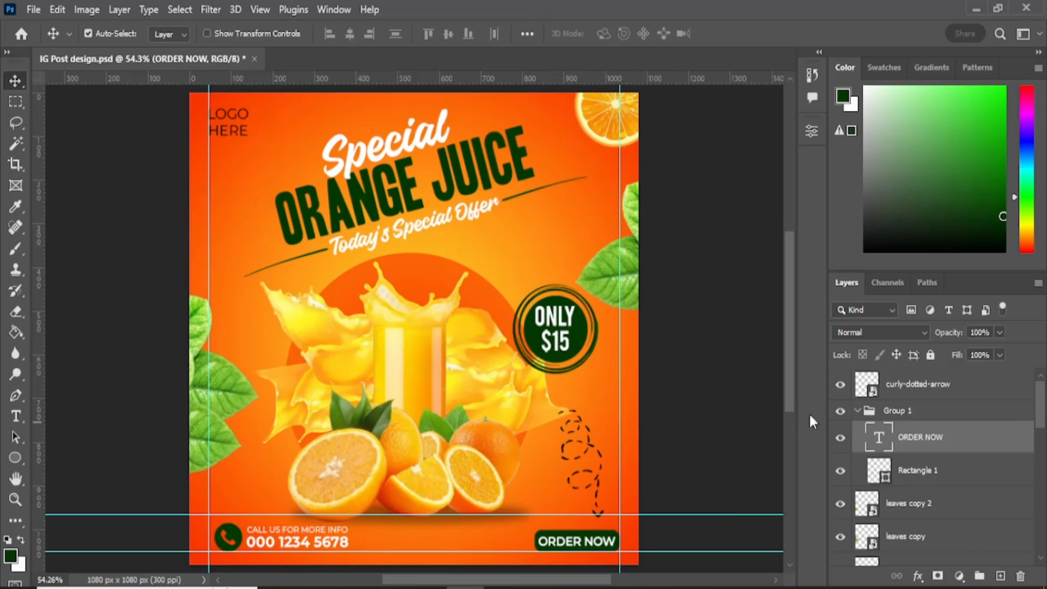
left_click(855, 412)
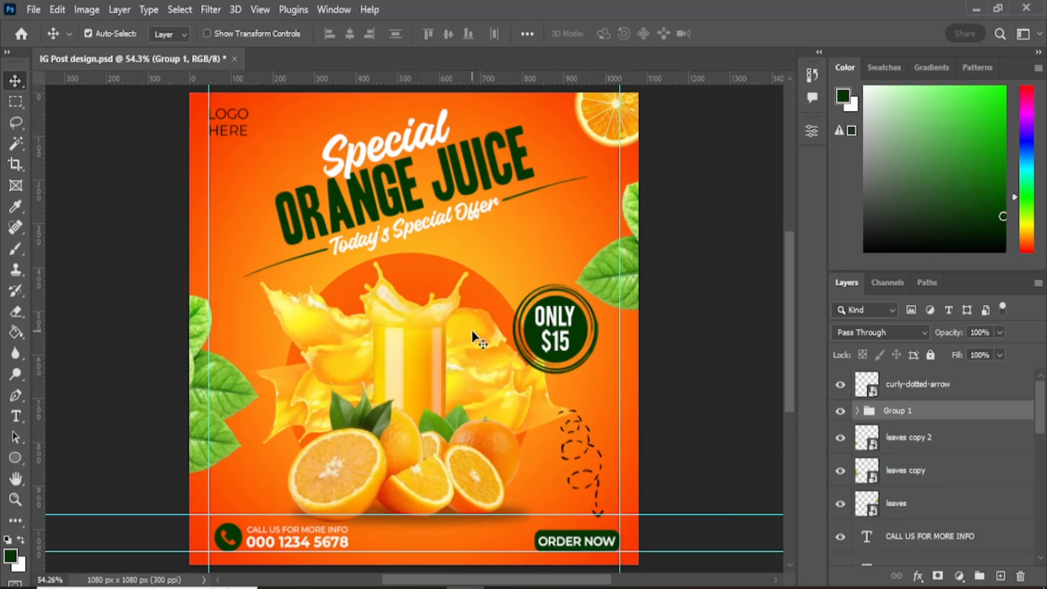
key("ctrl+t")
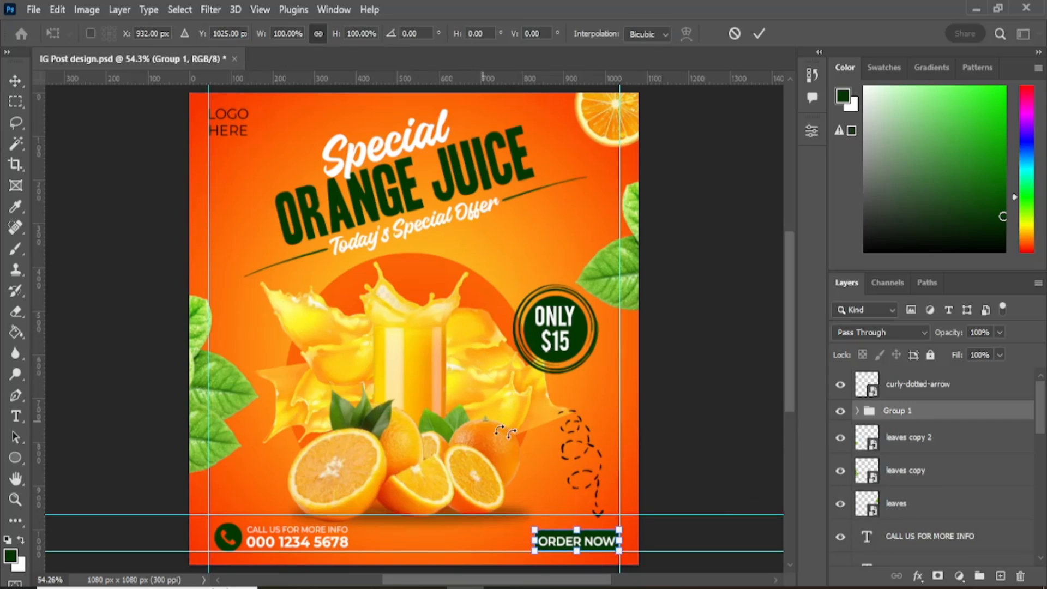
left_click_drag(533, 524, 521, 525)
left_click(759, 34)
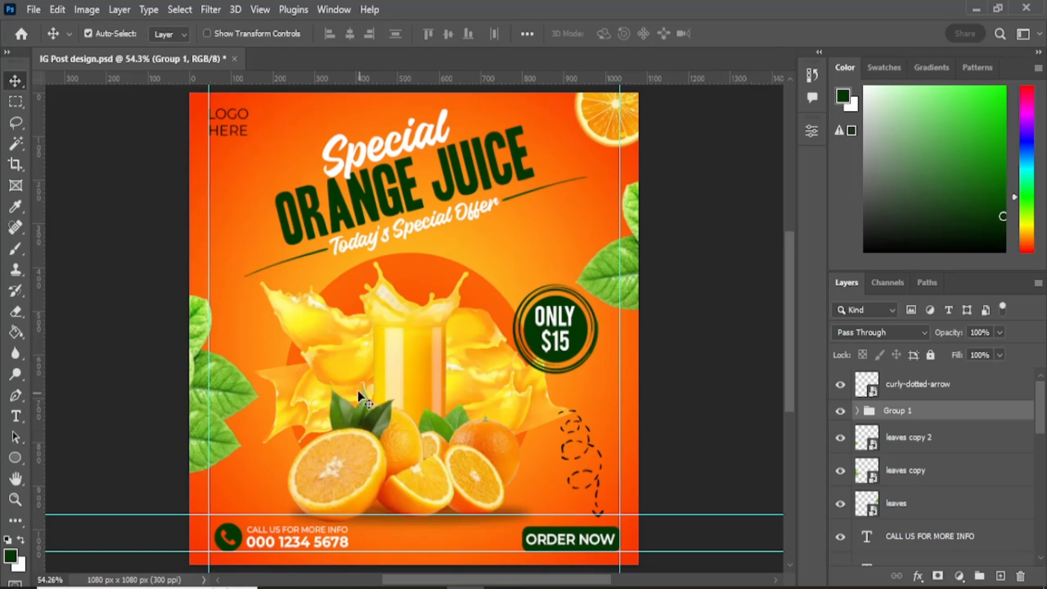
Move the upper of the two horizontal guides down to the top edge of the ORDER NOW button.
left_click_drag(421, 515, 423, 519)
key("z")
left_click(310, 520)
left_click(310, 520)
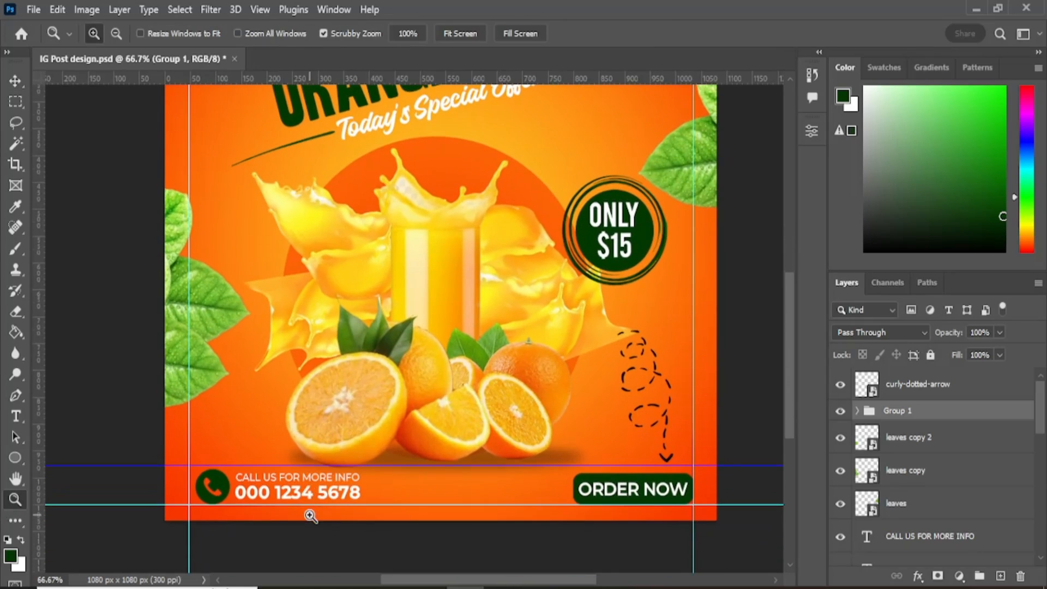
left_click(15, 81)
left_click_drag(369, 466, 202, 465)
left_click(166, 72)
left_click_drag(700, 467, 706, 473)
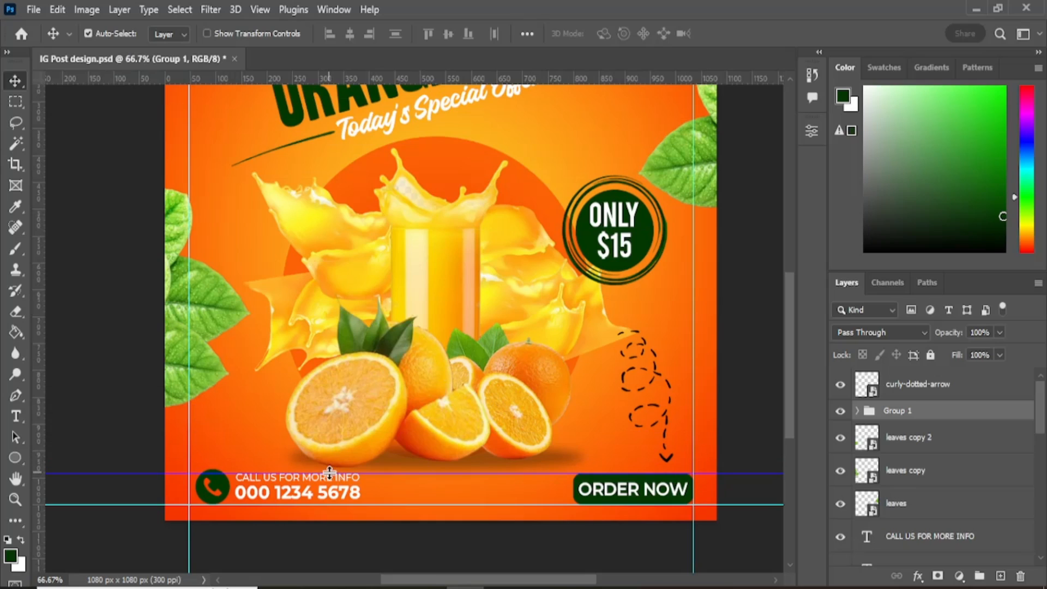
Scale the phone icon down slightly so it fits between the two horizontal guides.
left_click(224, 487)
left_click(57, 9)
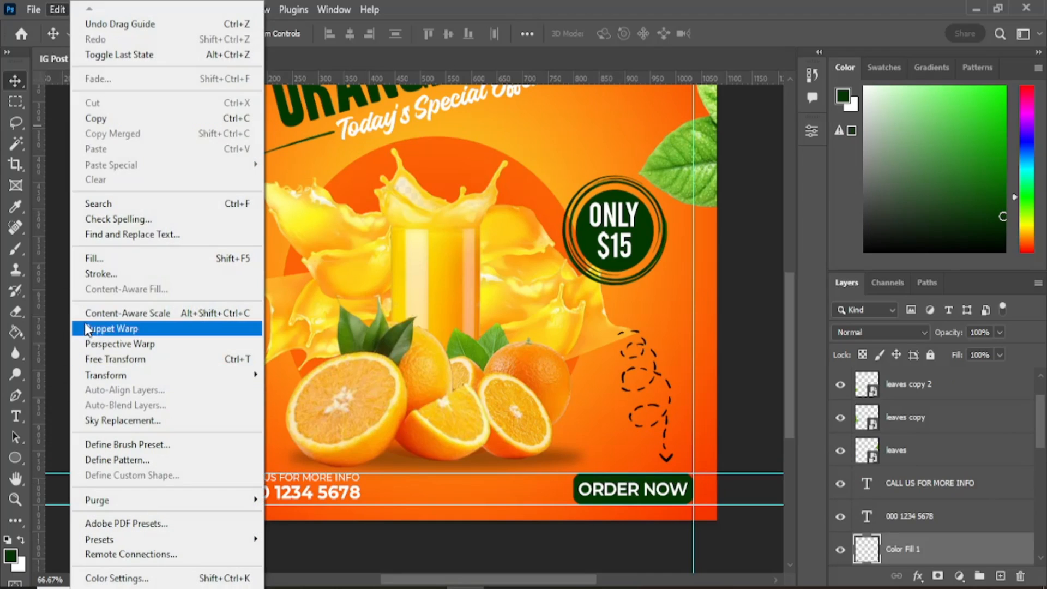
left_click(109, 359)
left_click_drag(228, 468, 228, 467)
left_click(15, 81)
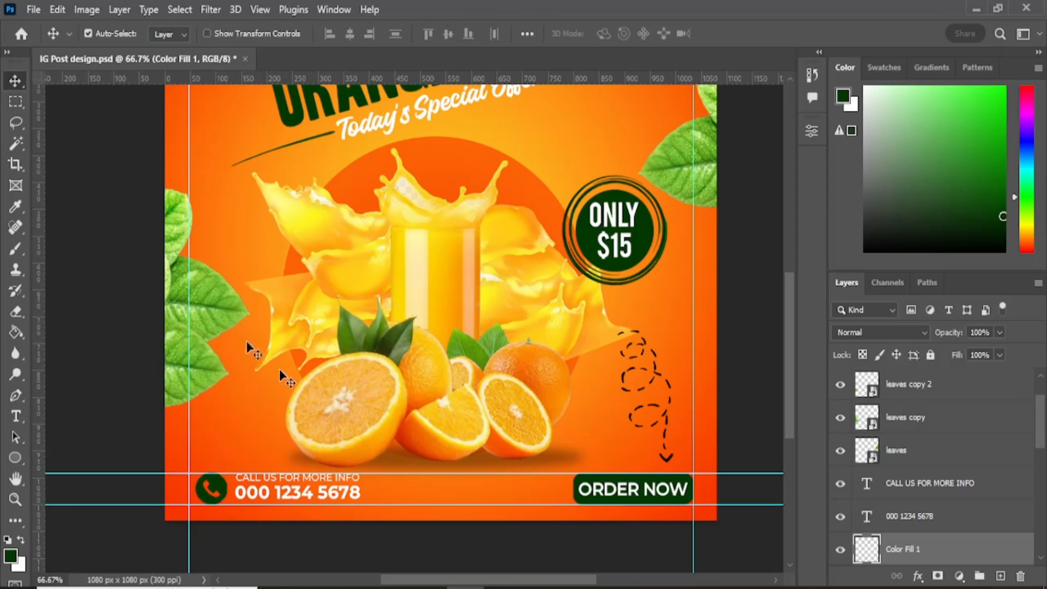
Nudge the phone number text down onto the lower guide and left, closer to the phone icon.
left_click(305, 493)
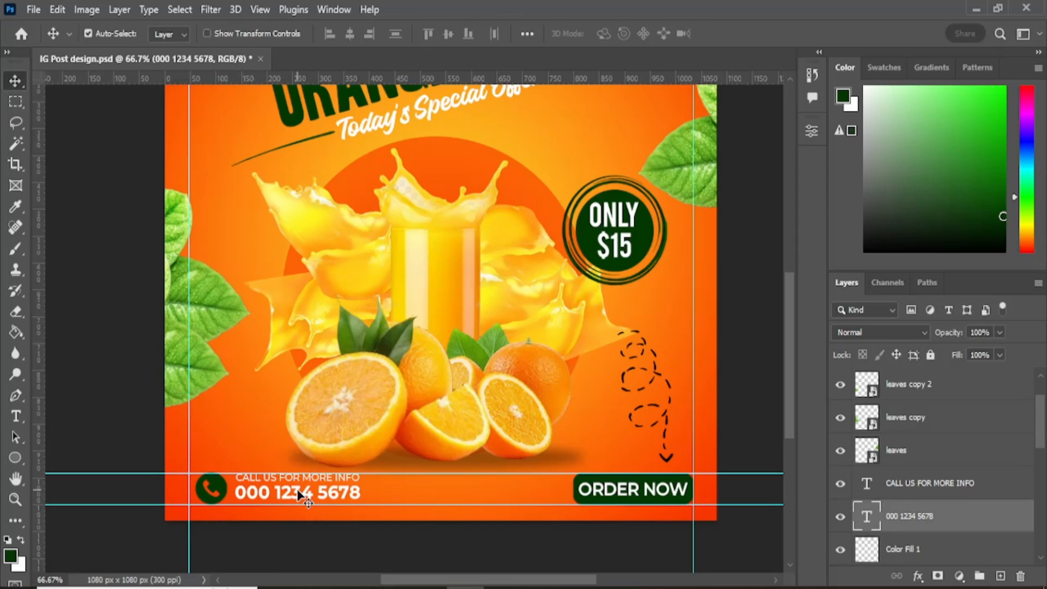
key("Up")
key("Up")
key("Up")
key("Up")
key("Up")
key("Up")
key("Up")
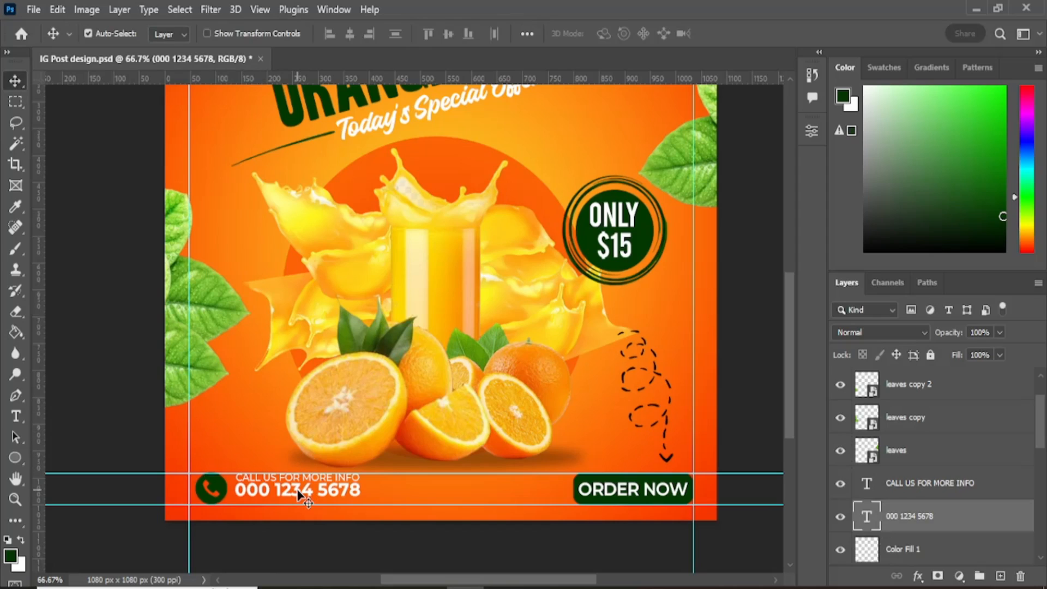
key("Down")
key("Down")
key("Down")
key("Down")
key("Down")
key("Down")
key("Down")
key("Down")
key("Down")
key("Down")
key("Down")
key("Down")
key("Left")
key("Left")
key("Left")
key("Left")
key("Left")
key("Left")
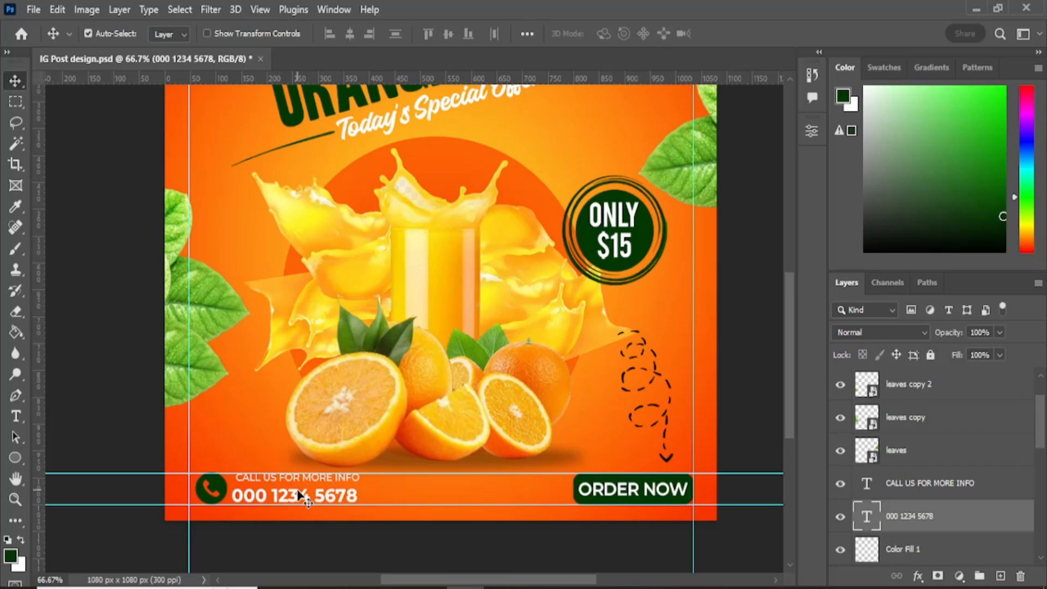
Nudge the CALL US FOR MORE INFO text down and left to line up above the phone number.
left_click(935, 491)
key("shift+Up")
key("Down")
key("Down")
key("Down")
key("Down")
key("Down")
key("Down")
key("Down")
key("Down")
key("Down")
key("Down")
key("Down")
key("Down")
key("Left")
key("Left")
key("Left")
key("Left")
key("Left")
key("Left")
key("Left")
key("Left")
key("Left")
key("Left")
key("Right")
key("Right")
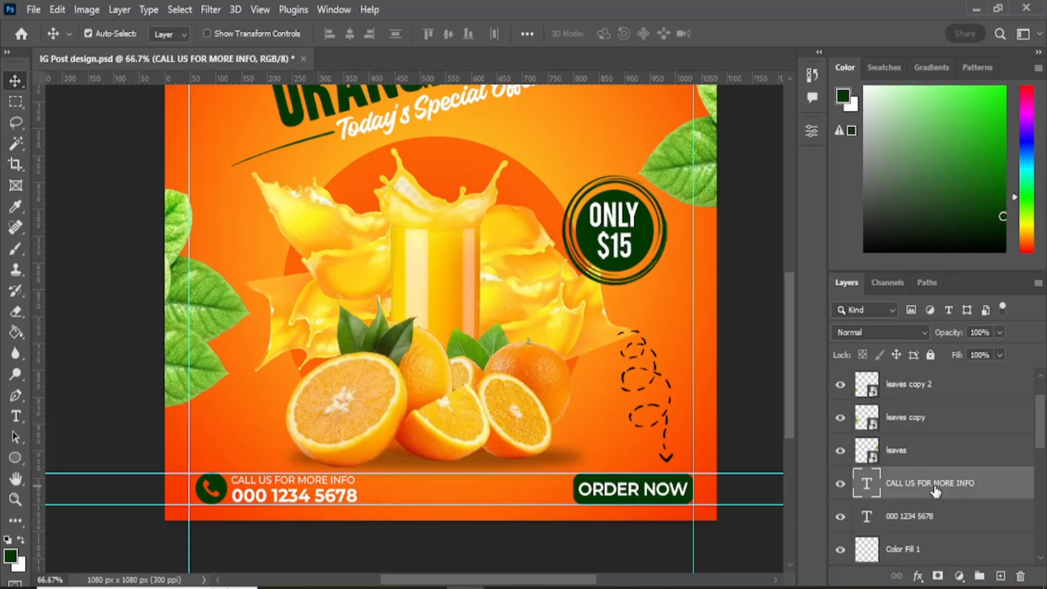
Turn the curly arrow white with a clipped Hue/Saturation adjustment, using Colorize and a lightness of +100.
left_click(662, 376)
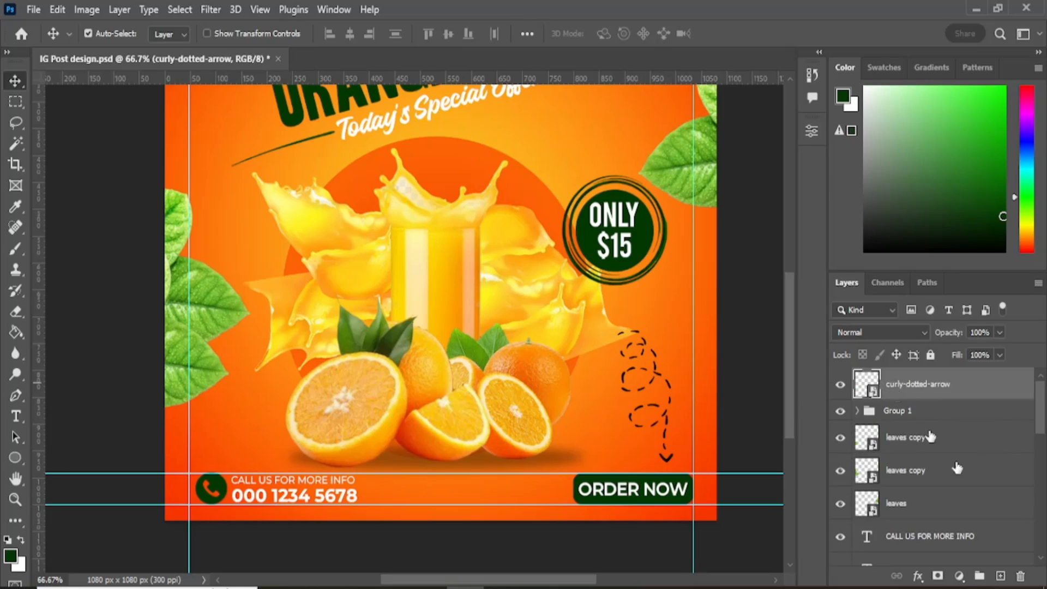
left_click(959, 576)
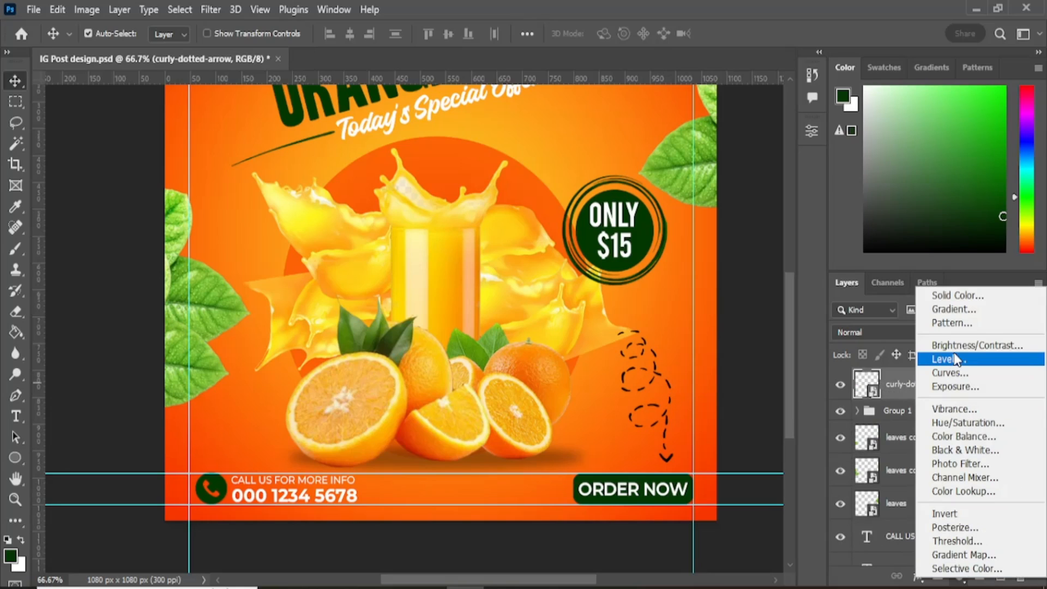
left_click(937, 422)
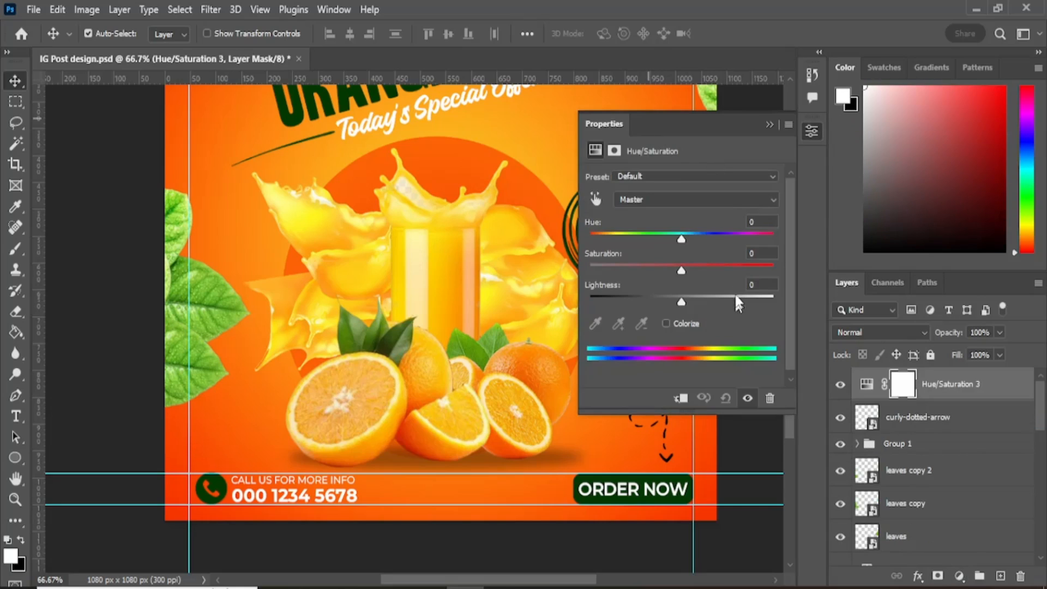
left_click(667, 324)
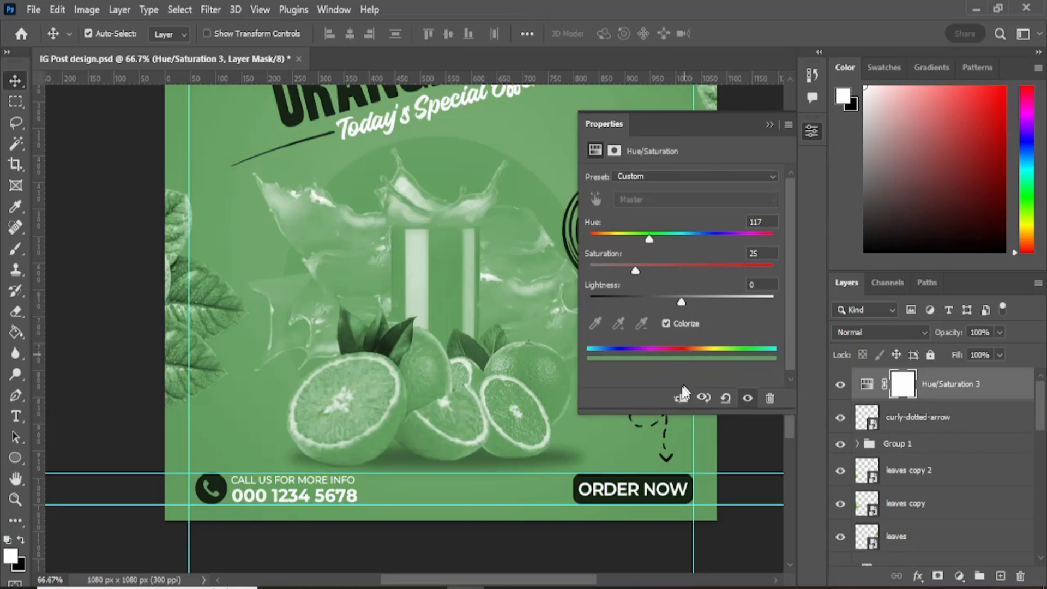
left_click(682, 398)
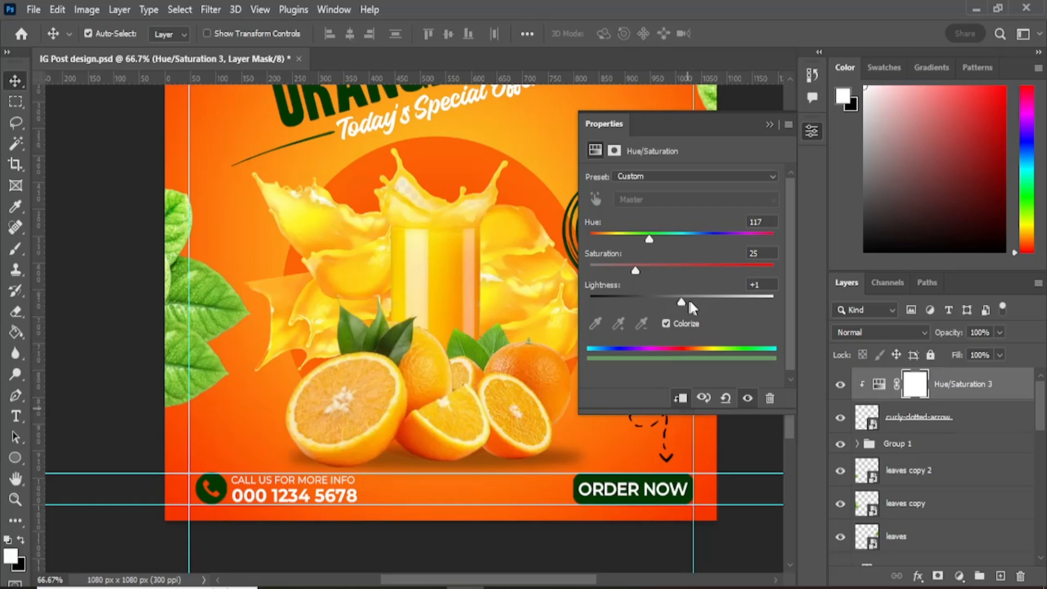
left_click_drag(681, 301, 773, 302)
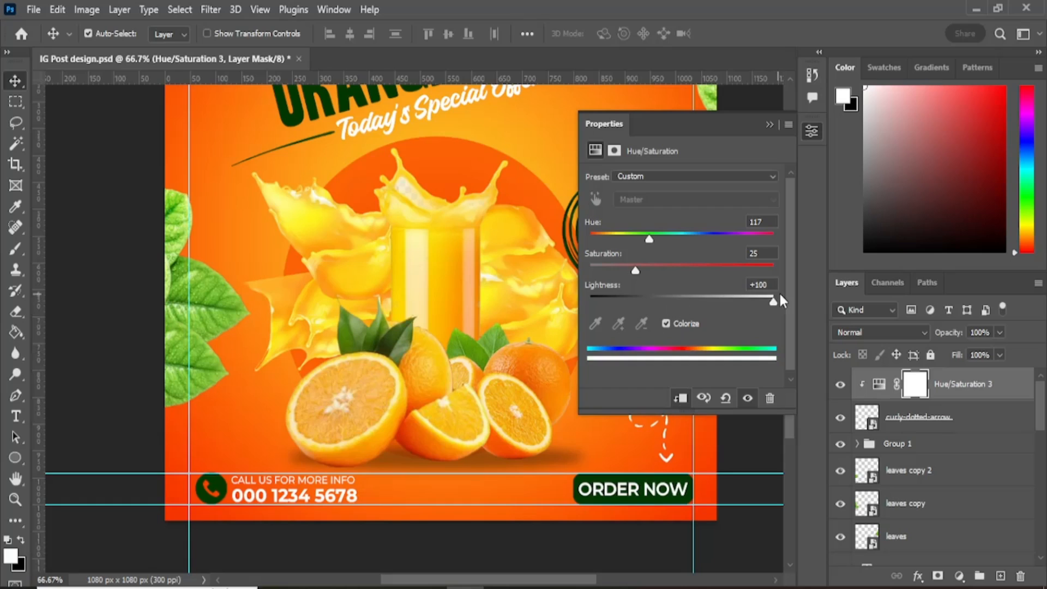
left_click(768, 125)
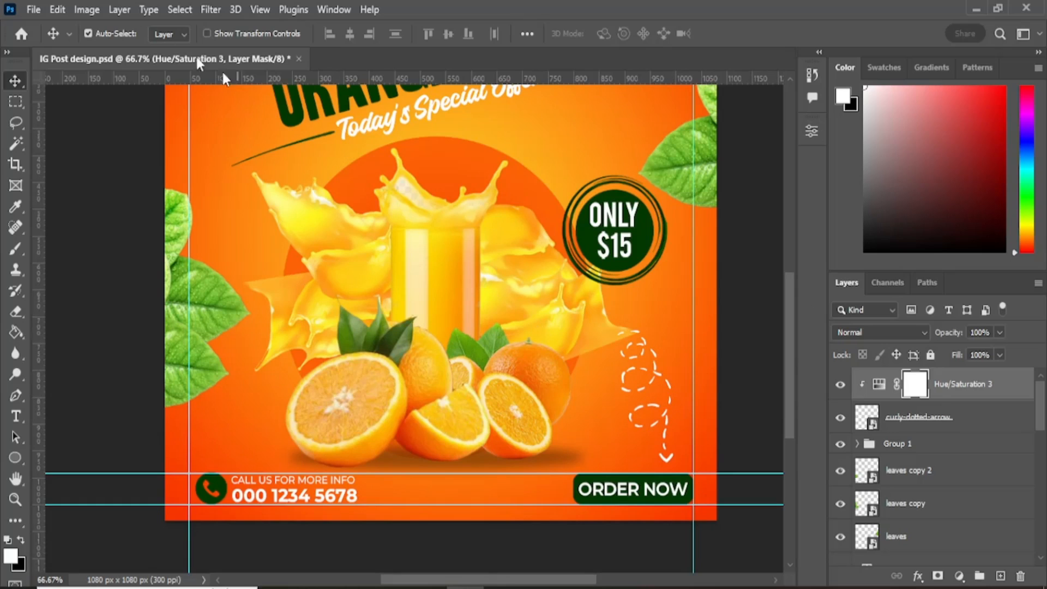
left_click(49, 9)
left_click(153, 361)
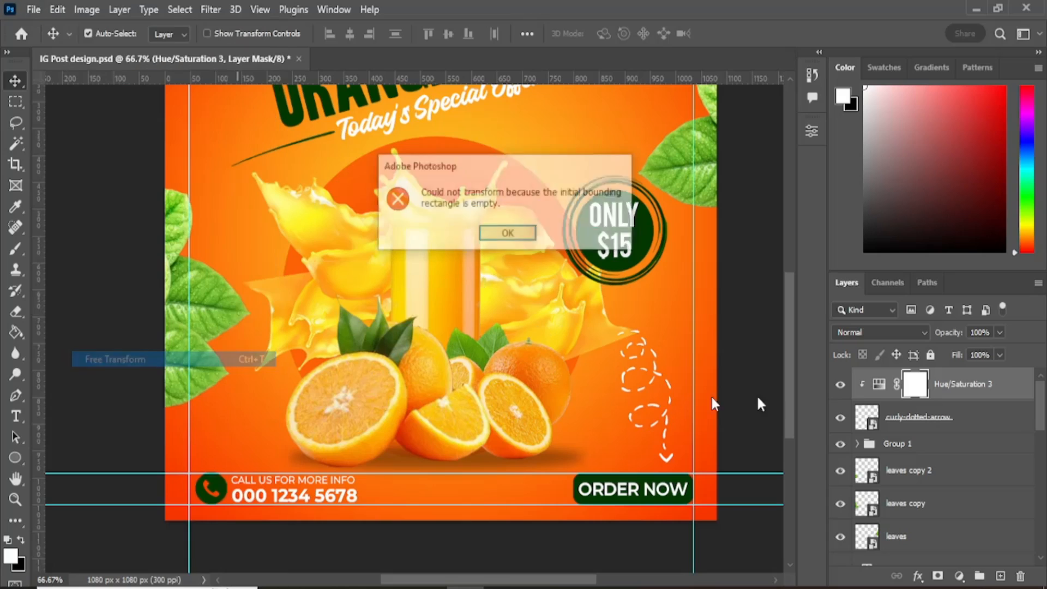
left_click(508, 235)
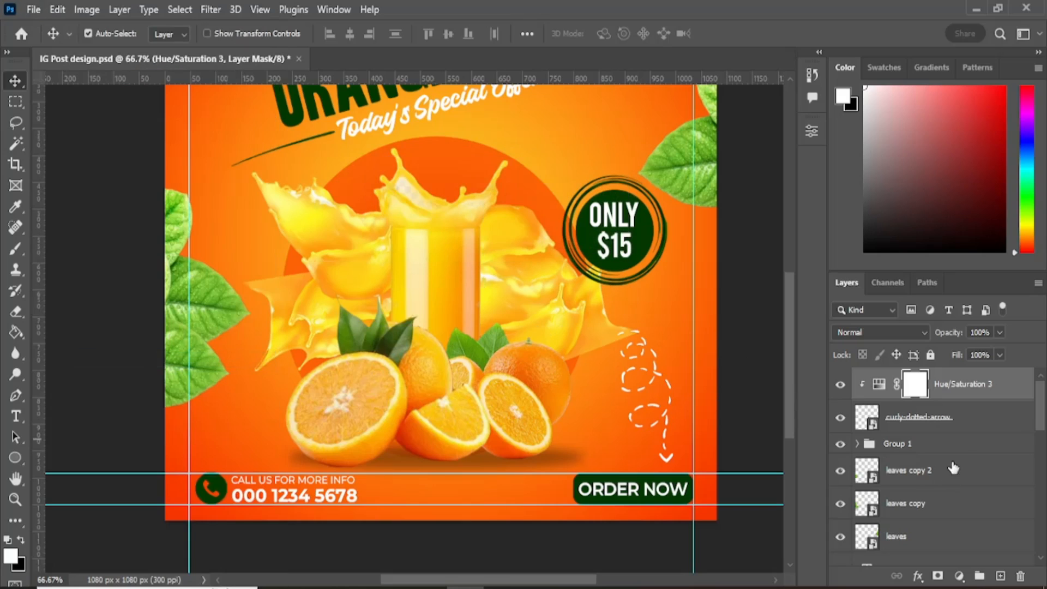
Rotate the curly-dotted-arrow layer clockwise so its tip points down and left at the ORDER NOW button.
left_click(955, 421)
left_click(57, 9)
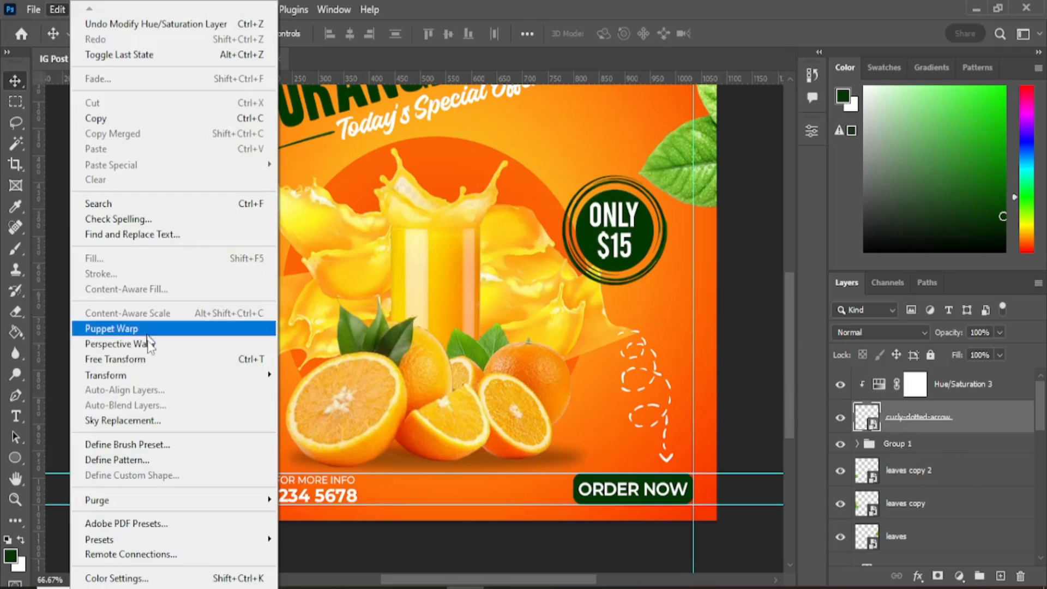
left_click(159, 360)
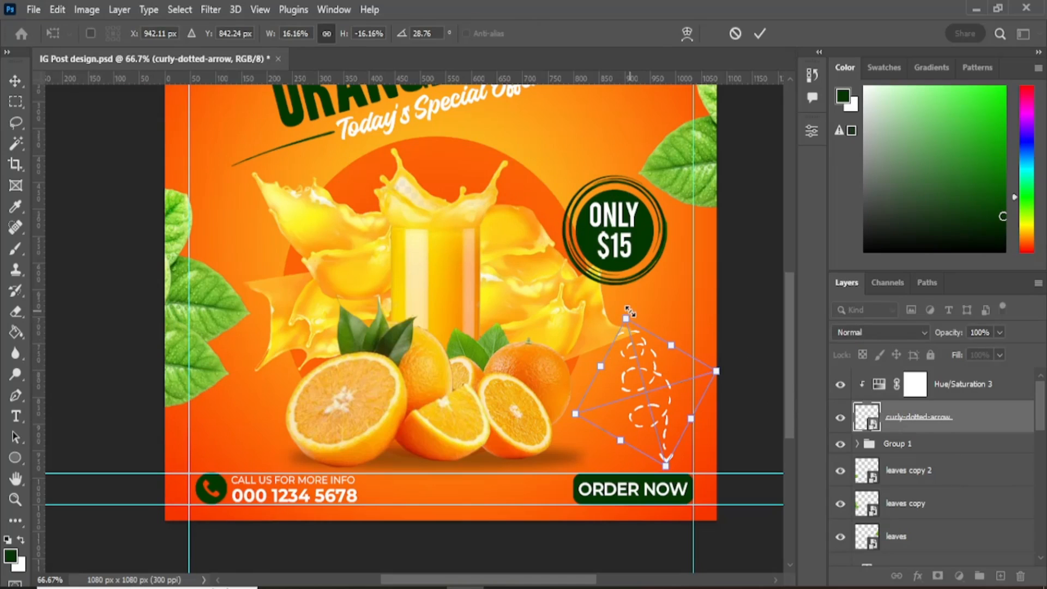
left_click_drag(634, 306, 667, 329)
left_click(760, 33)
scroll(729, 341, "up", 3)
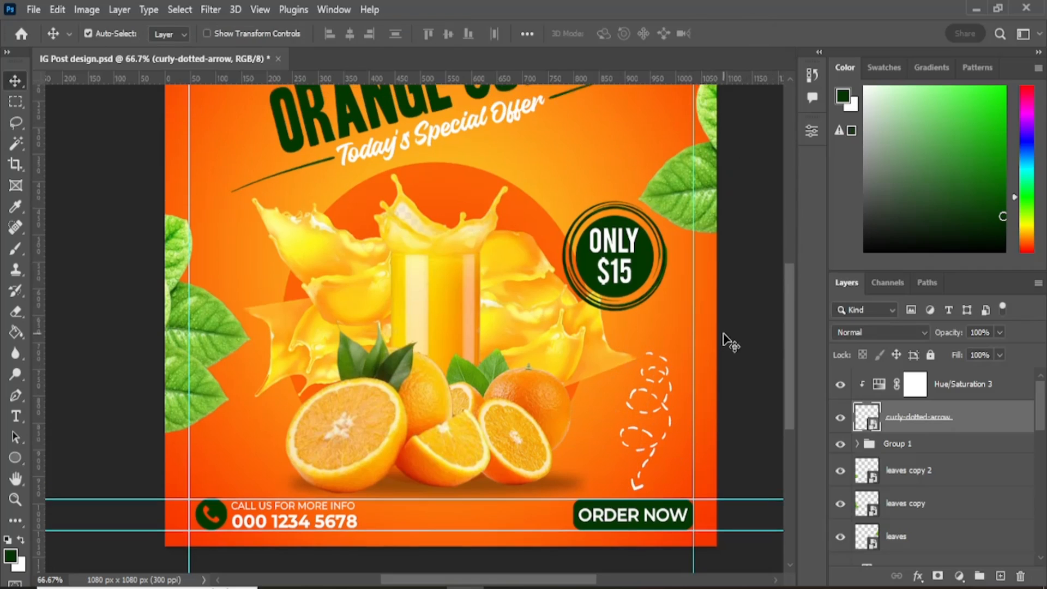
scroll(731, 329, "up", 4)
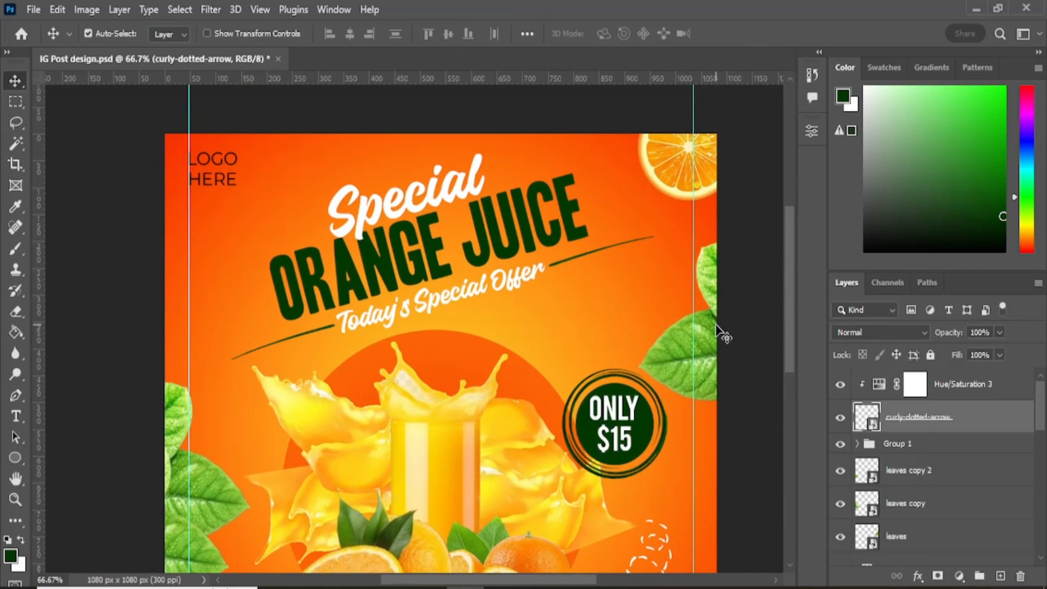
scroll(717, 327, "down", 1)
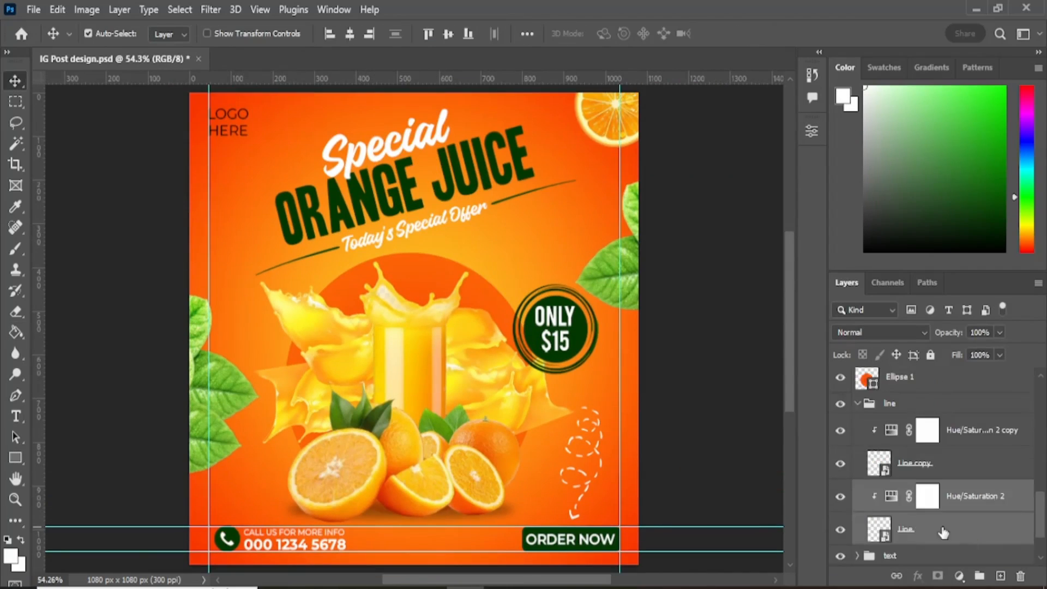
Add a Color Balance adjustment above Group 2, setting the midtones to +7 on Magenta–Green and -1 on Yellow–Blue.
key("ctrl+g")
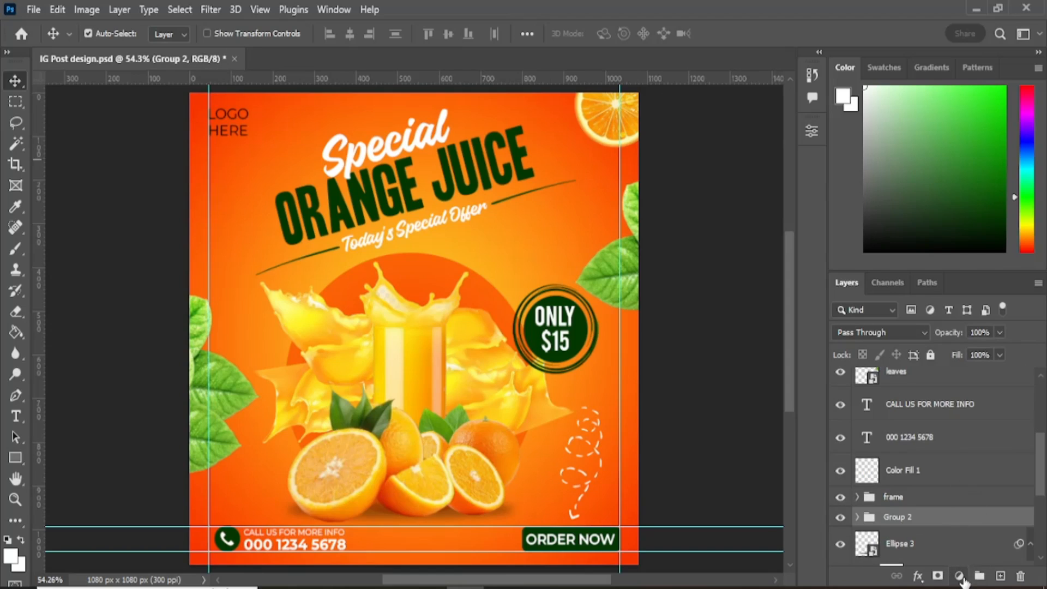
left_click(958, 576)
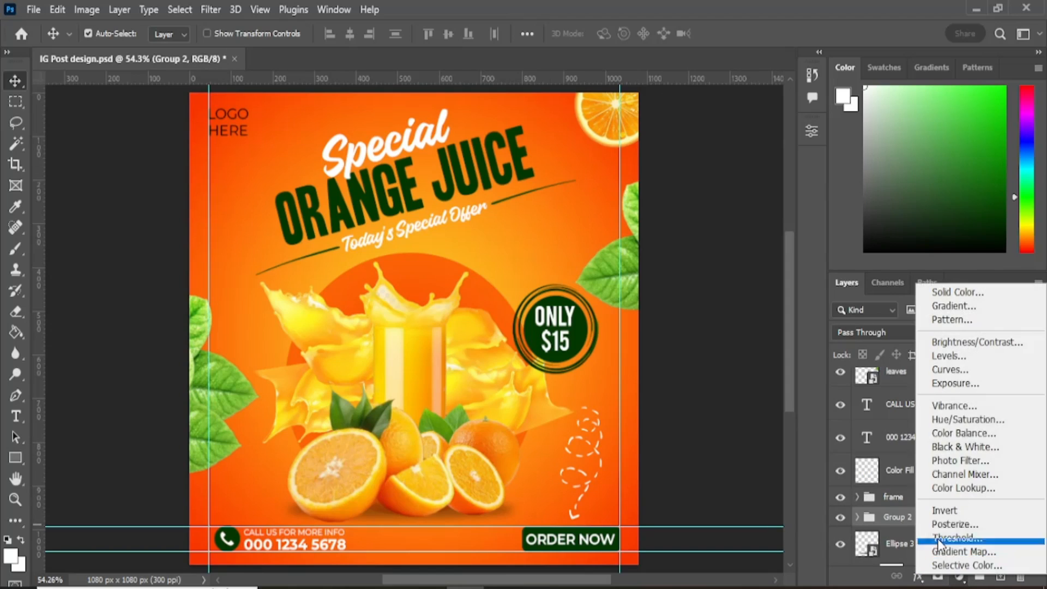
left_click(943, 434)
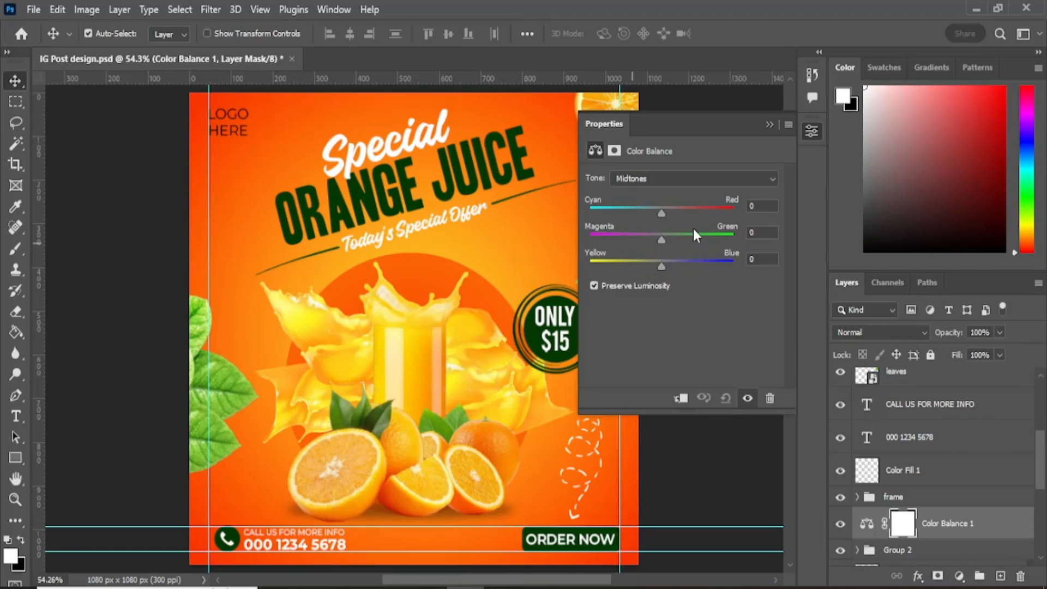
left_click_drag(667, 238, 661, 266)
Fine-tune the Color Balance midtones, shifting Cyan–Red slightly toward cyan, and close the adjustment settings.
left_click(659, 178)
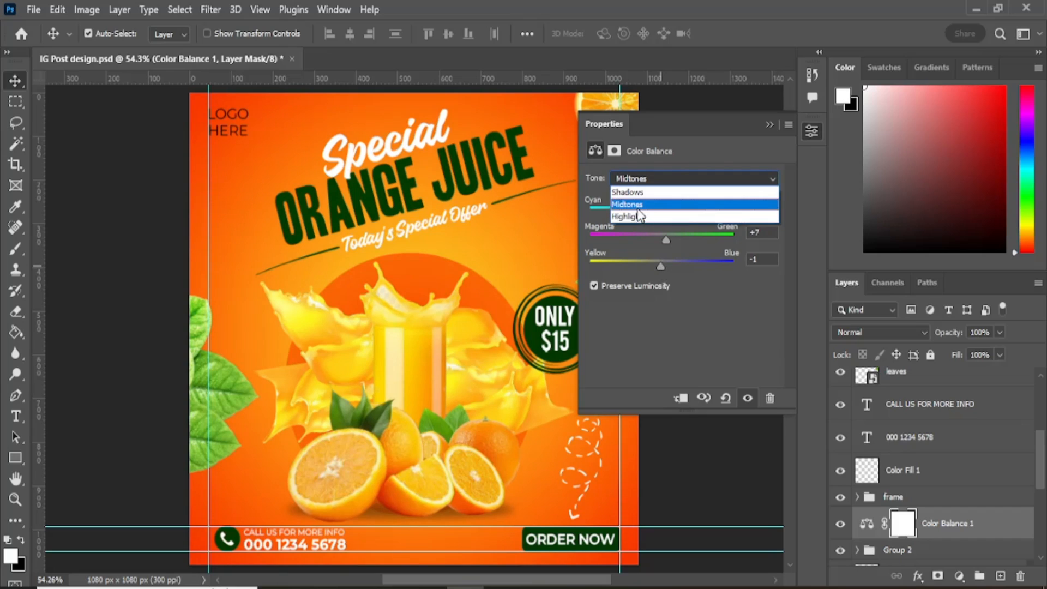
left_click(650, 181)
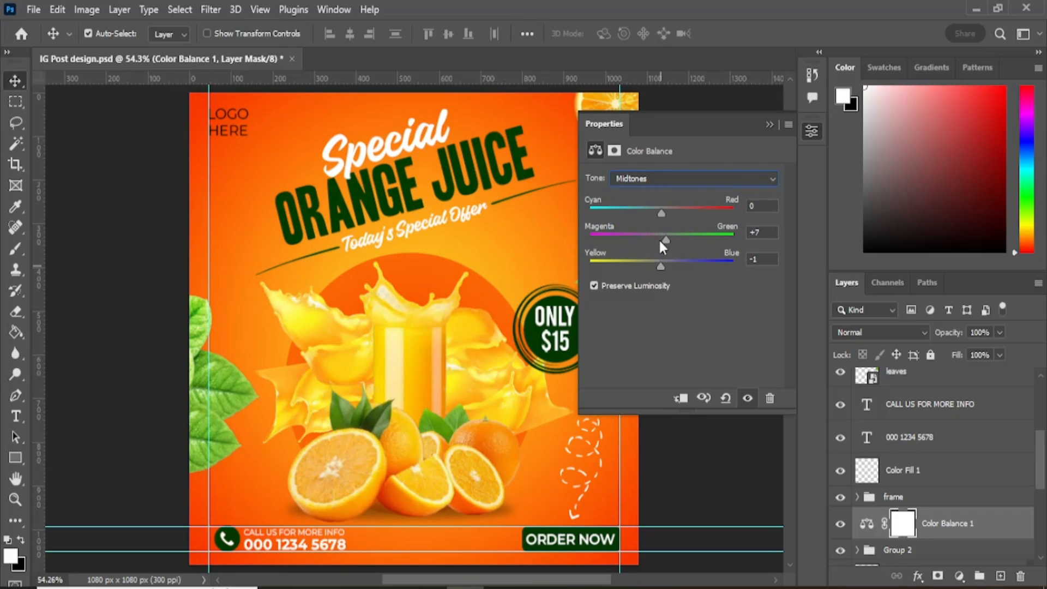
left_click_drag(666, 241, 662, 267)
left_click_drag(661, 214, 658, 214)
left_click(770, 125)
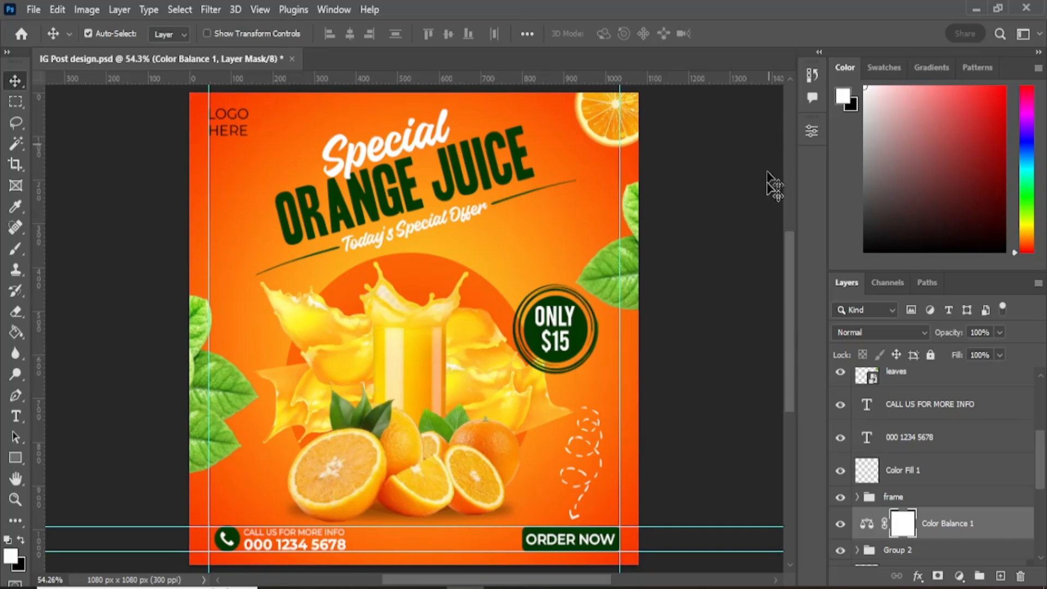